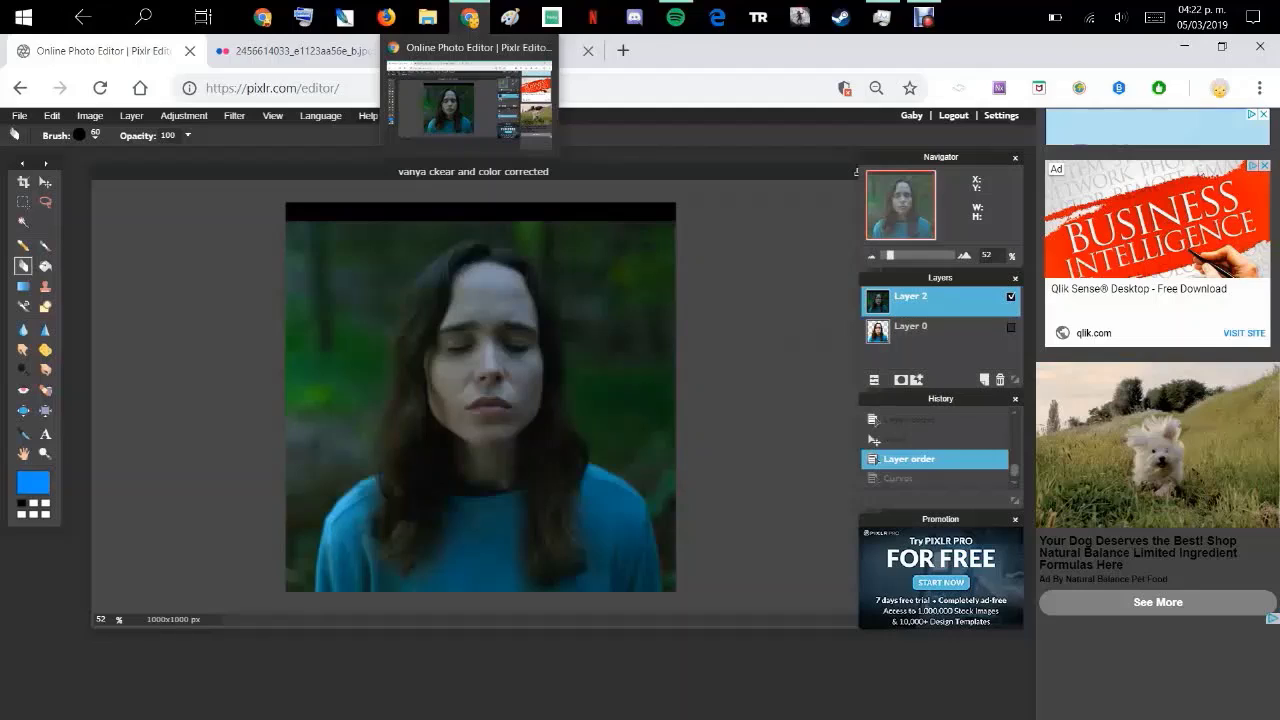
{"action": "left_click", "coordinate": [230, 183]}
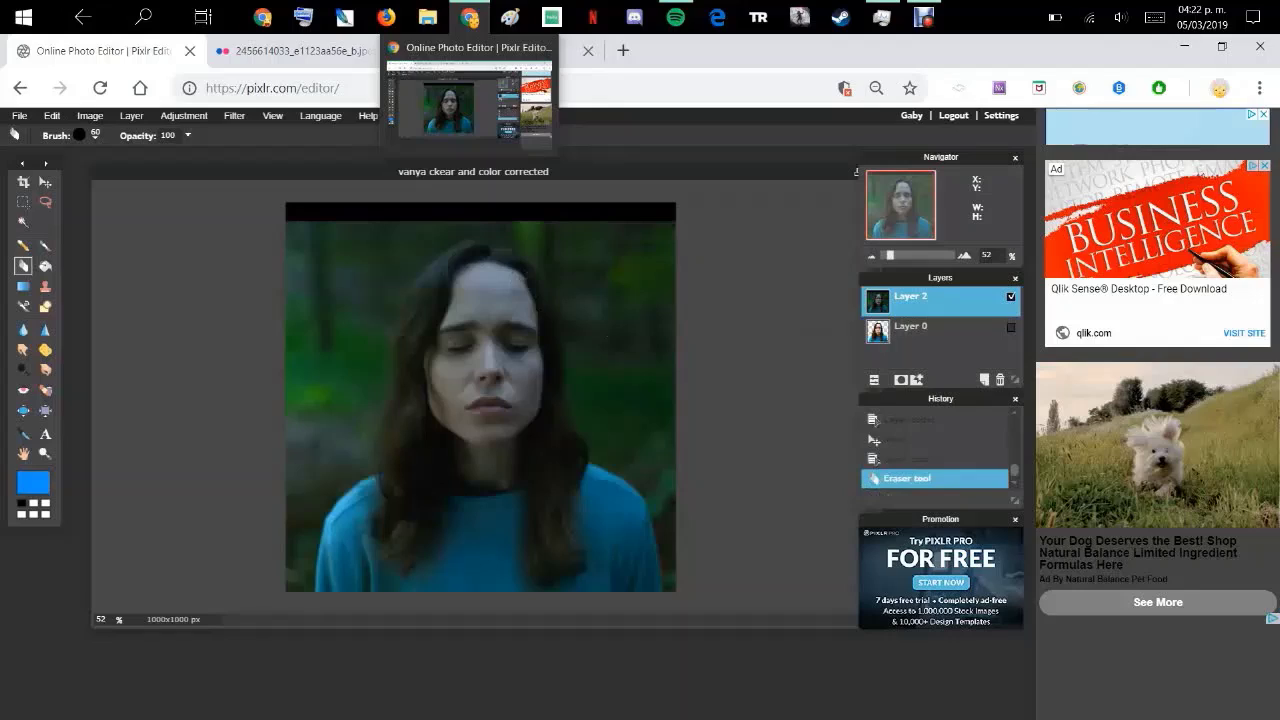
{"action": "key", "text": "ctrl+z"}
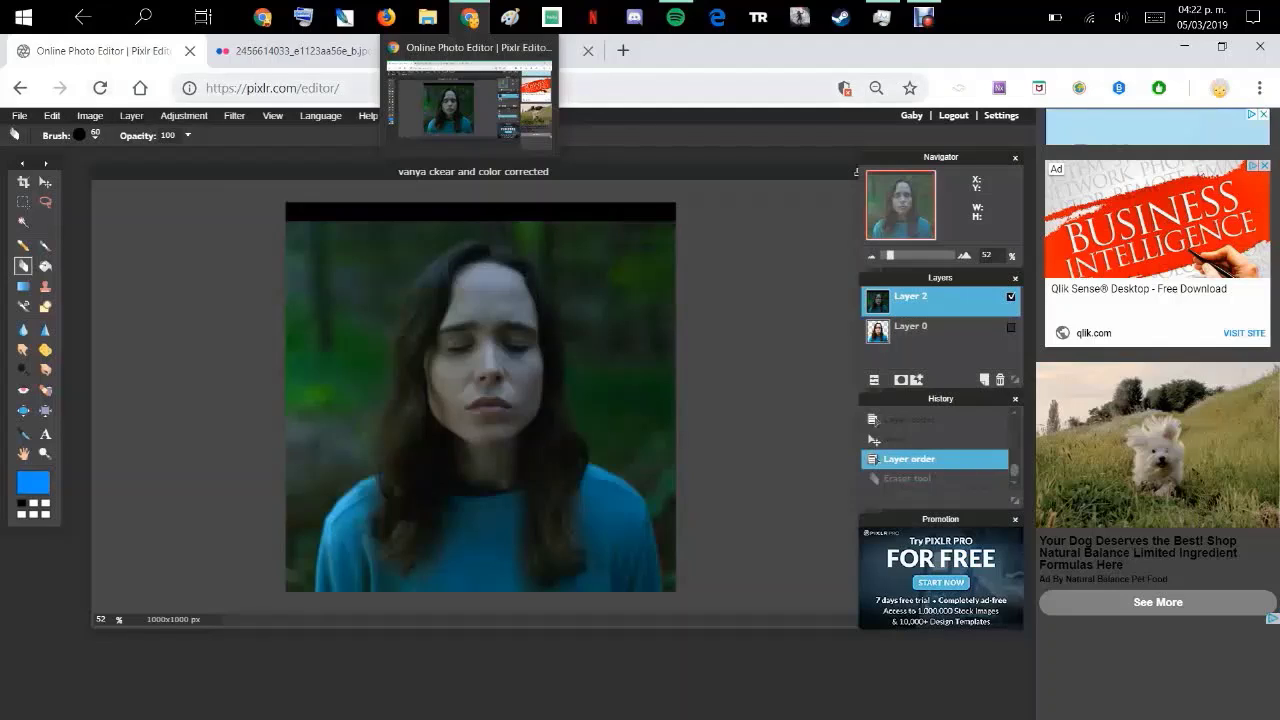
{"action": "left_click_drag", "start_coordinate": [237, 88], "coordinate": [340, 88]}
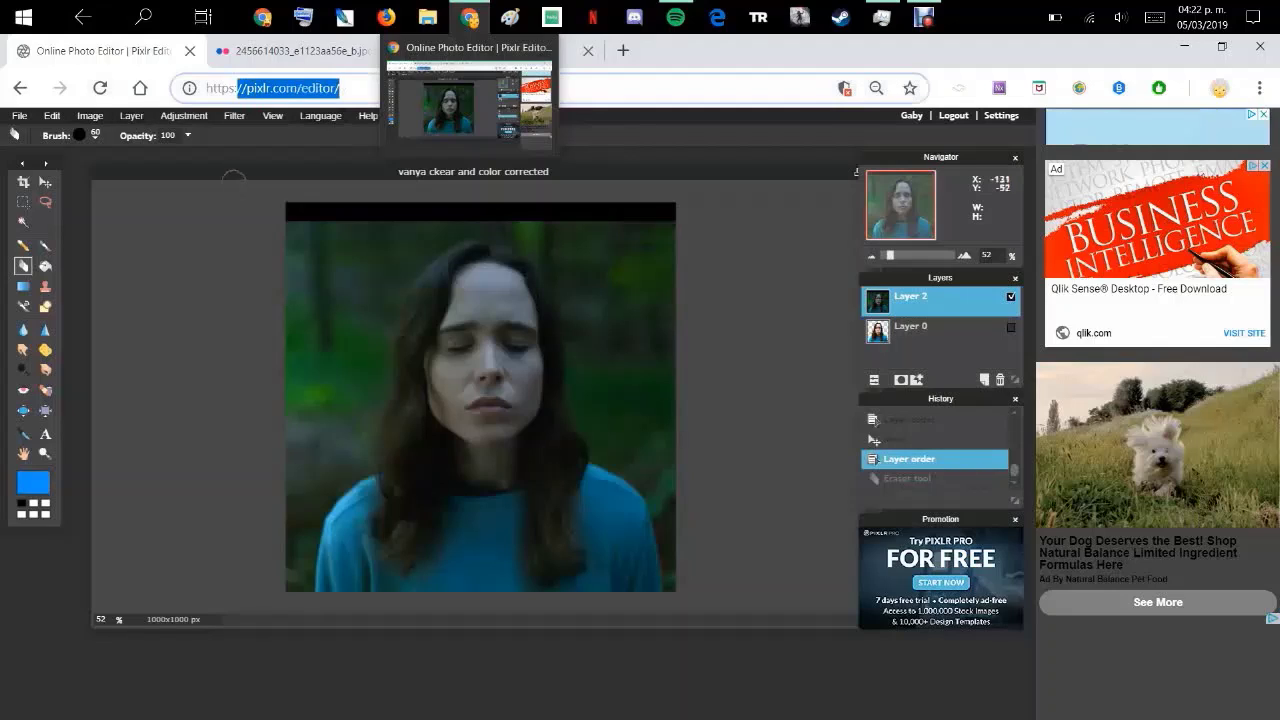
{"action": "left_click", "coordinate": [234, 155]}
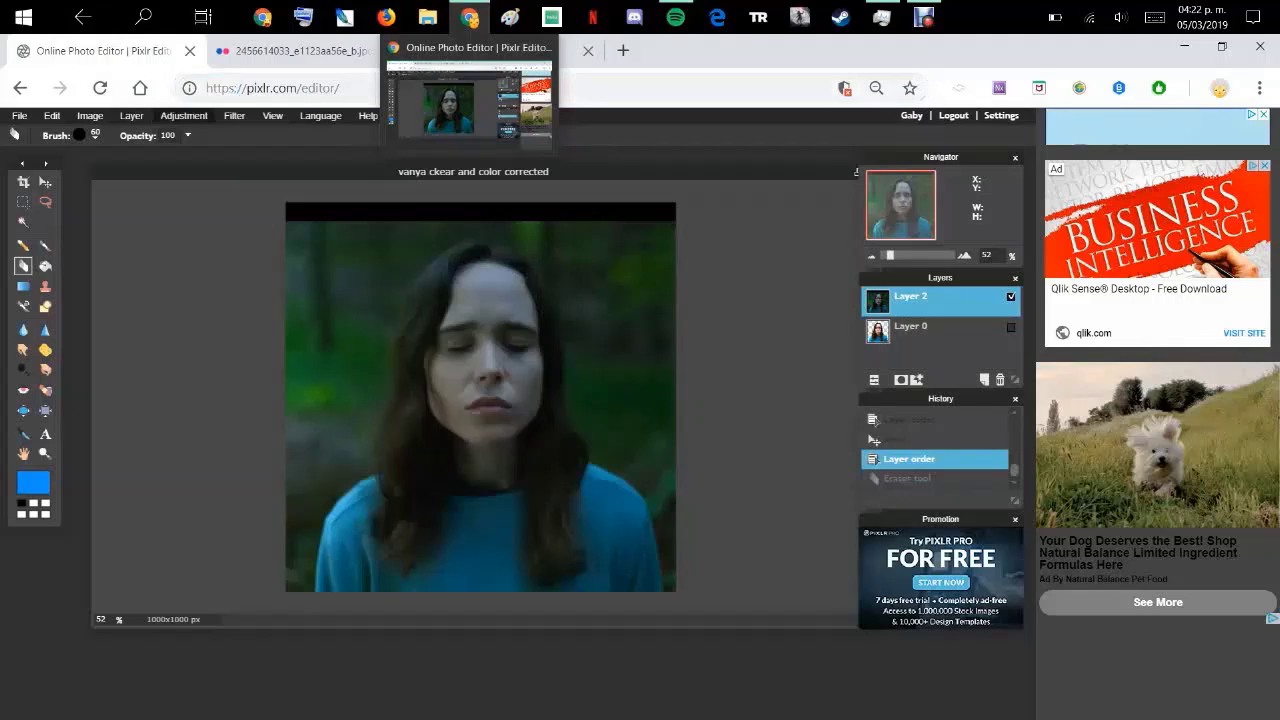
Apply Curves to Layer 2, sampling the black point on the dark collar and the white point on the upper forehead
{"action": "left_click", "coordinate": [184, 115]}
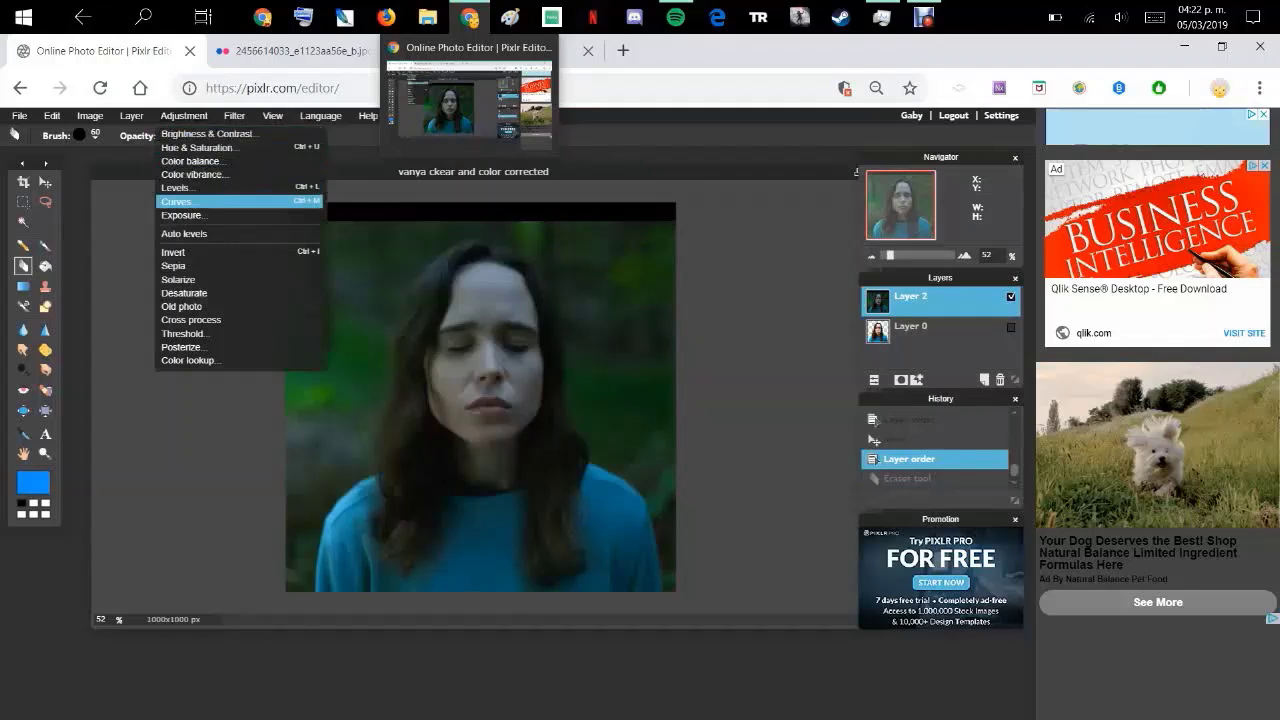
{"action": "left_click", "coordinate": [177, 201]}
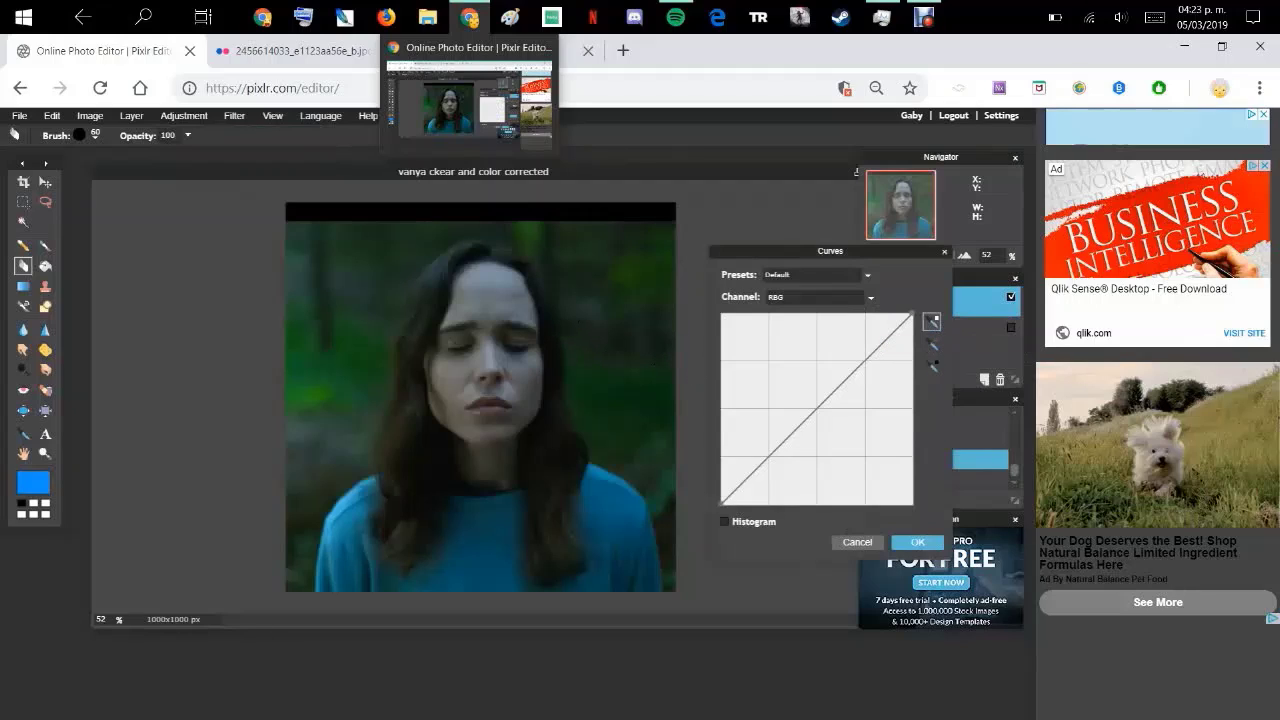
{"action": "left_click", "coordinate": [931, 366]}
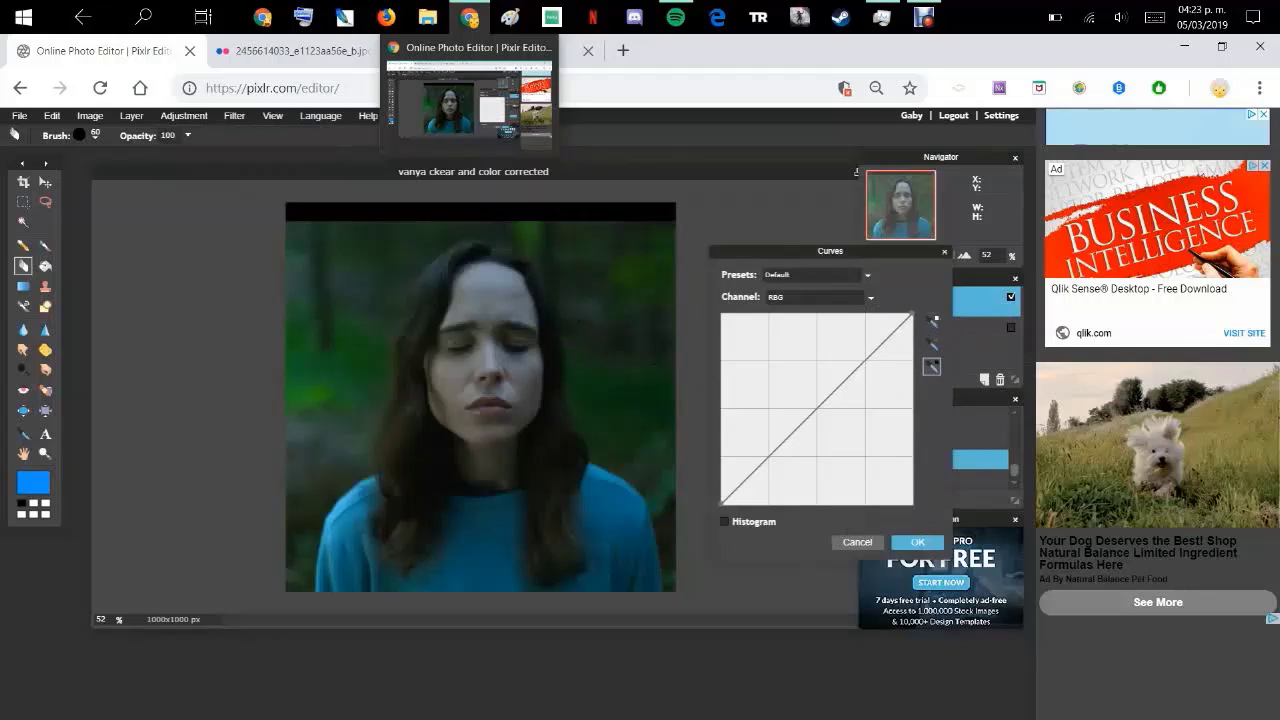
{"action": "left_click", "coordinate": [467, 489]}
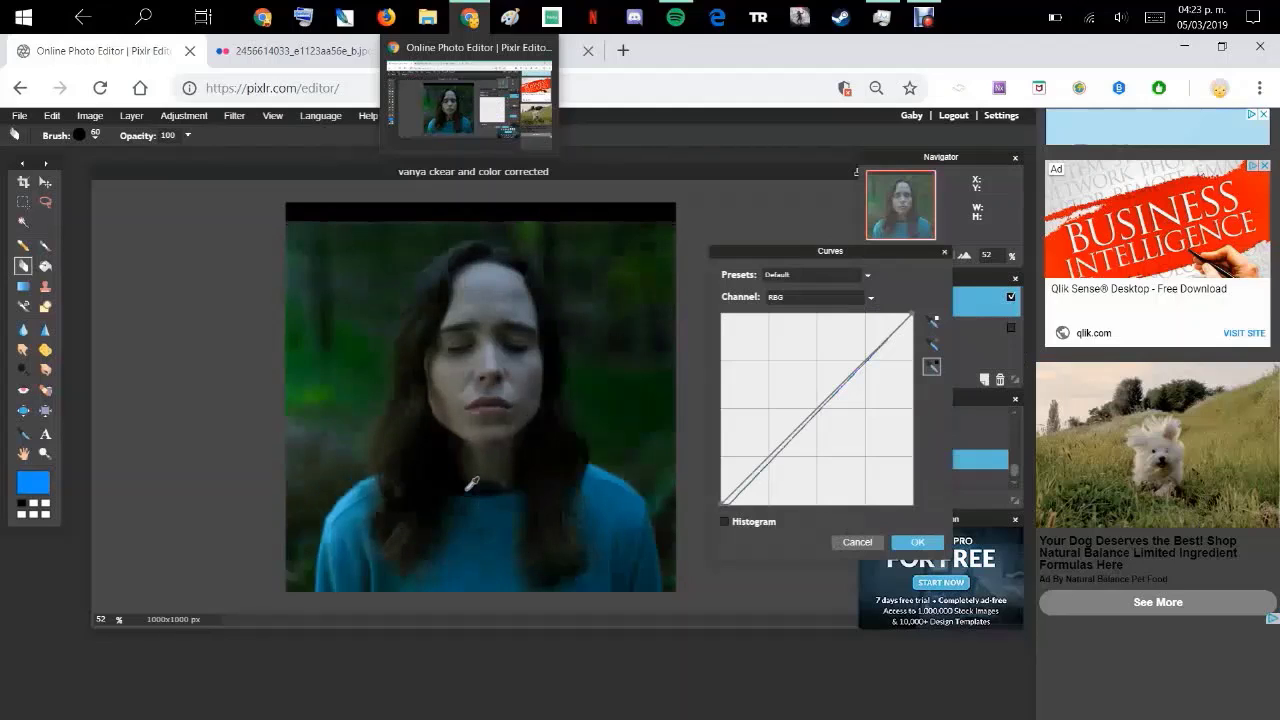
{"action": "left_click", "coordinate": [931, 321]}
{"action": "left_click", "coordinate": [481, 264]}
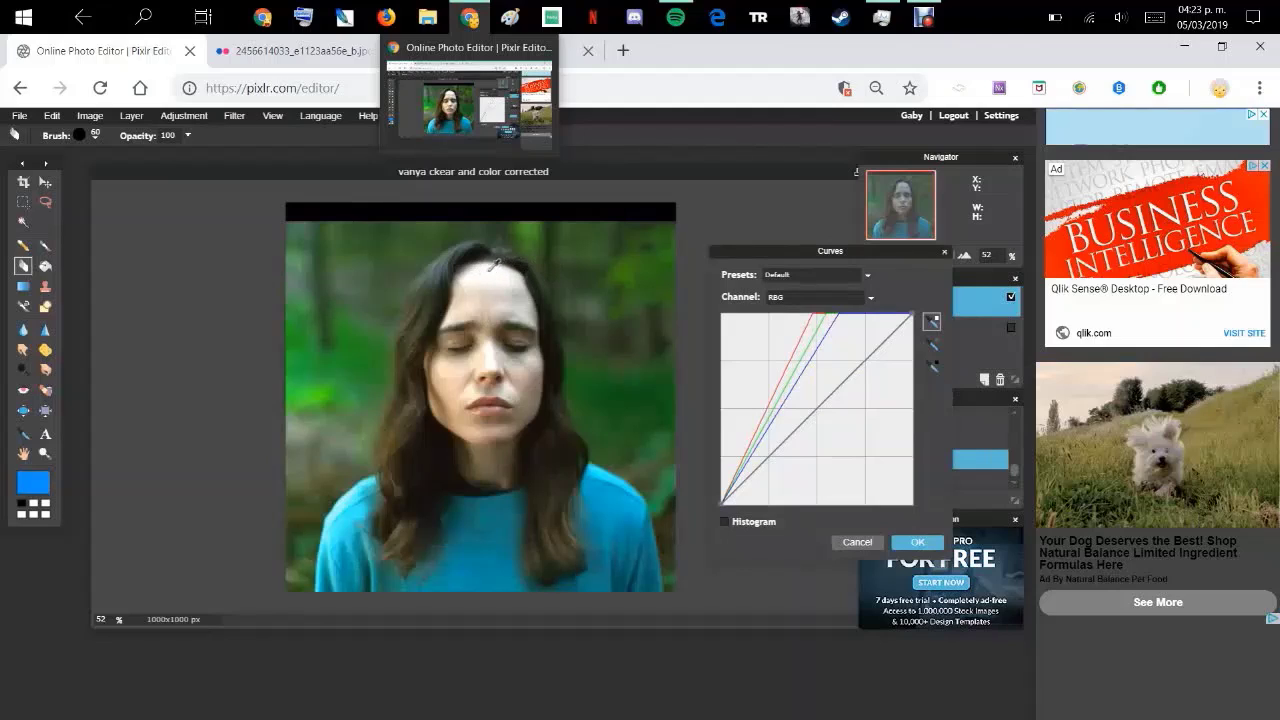
{"action": "left_click", "coordinate": [490, 266]}
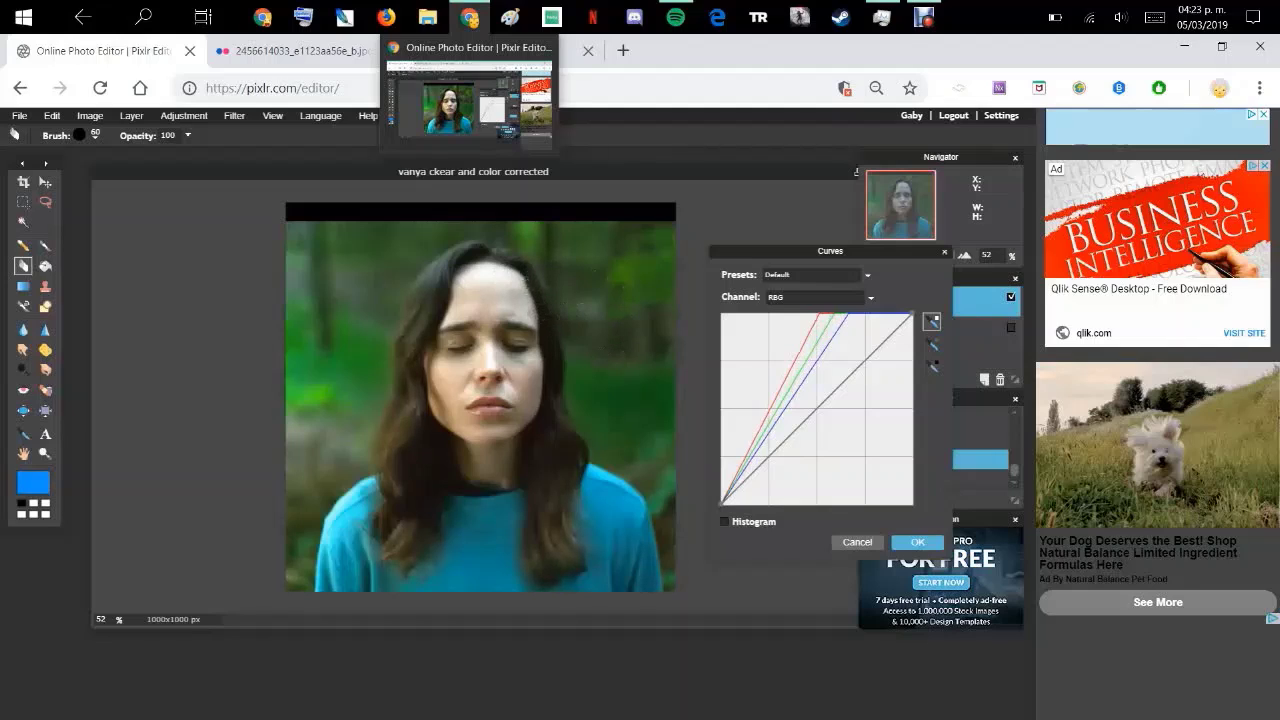
{"action": "left_click", "coordinate": [917, 542]}
Erase the forest background around the woman on Layer 2 with a hard round 200 px eraser, redoing the stroke beside her head
{"action": "scroll", "coordinate": [720, 440], "scroll_direction": "up", "scroll_amount": 1}
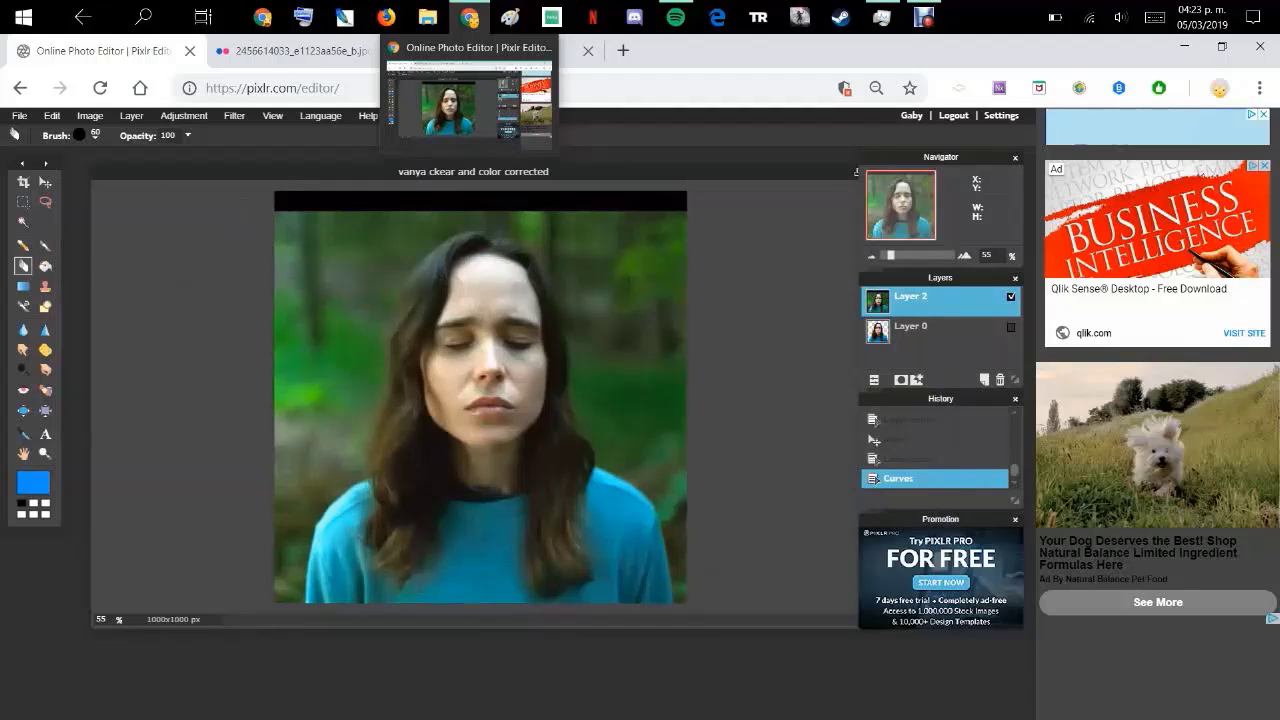
{"action": "left_click", "coordinate": [94, 136]}
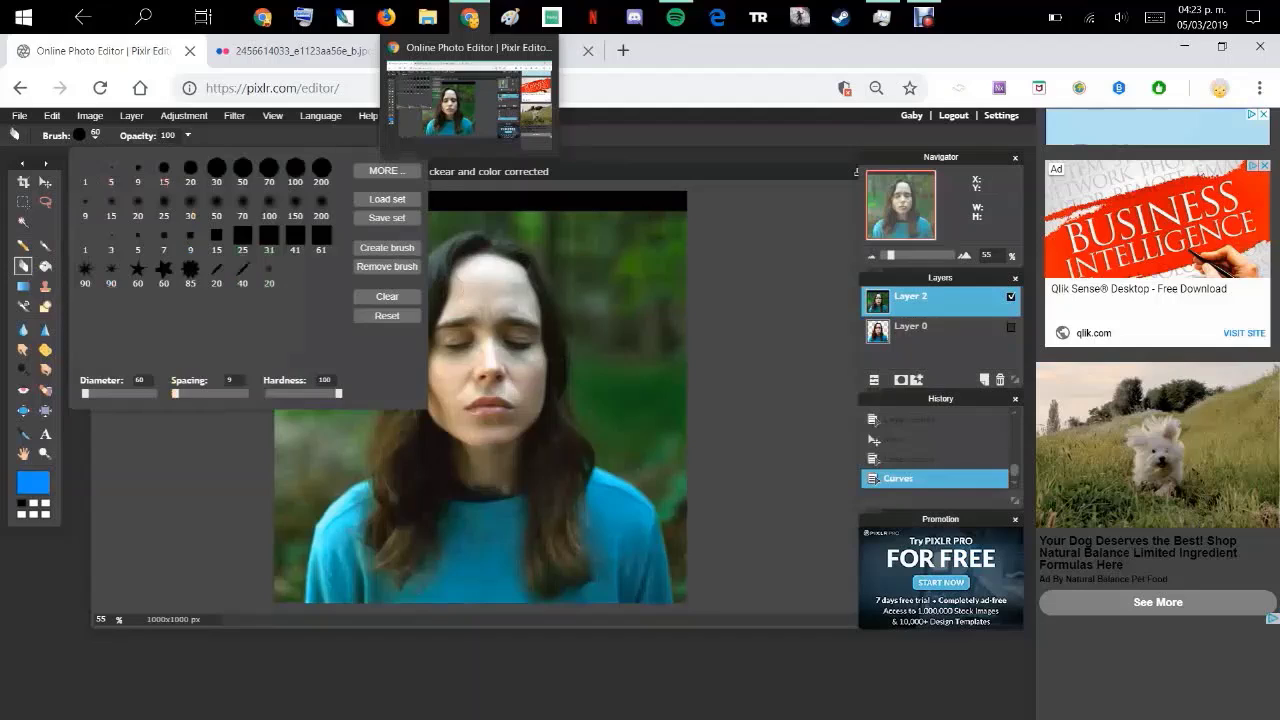
{"action": "left_click", "coordinate": [321, 170]}
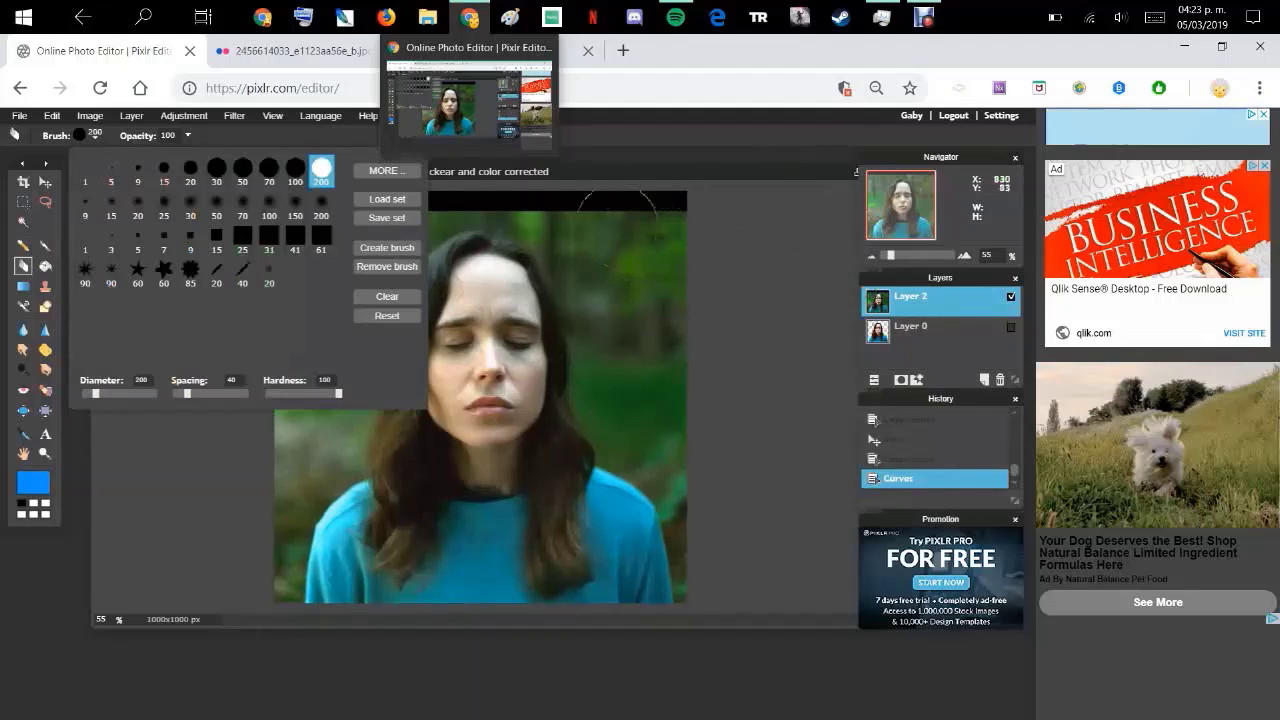
{"action": "mouse_move", "coordinate": [600, 205]}
{"action": "left_mouse_down"}
{"action": "mouse_move", "coordinate": [659, 248]}
{"action": "mouse_move", "coordinate": [679, 230]}
{"action": "mouse_move", "coordinate": [645, 196]}
{"action": "mouse_move", "coordinate": [620, 217]}
{"action": "mouse_move", "coordinate": [620, 256]}
{"action": "mouse_move", "coordinate": [656, 408]}
{"action": "mouse_move", "coordinate": [712, 460]}
{"action": "mouse_move", "coordinate": [688, 285]}
{"action": "mouse_move", "coordinate": [588, 180]}
{"action": "mouse_move", "coordinate": [445, 176]}
{"action": "mouse_move", "coordinate": [336, 284]}
{"action": "mouse_move", "coordinate": [311, 330]}
{"action": "mouse_move", "coordinate": [307, 405]}
{"action": "mouse_move", "coordinate": [275, 222]}
{"action": "mouse_move", "coordinate": [285, 205]}
{"action": "mouse_move", "coordinate": [333, 216]}
{"action": "mouse_move", "coordinate": [345, 204]}
{"action": "mouse_move", "coordinate": [310, 246]}
{"action": "mouse_move", "coordinate": [337, 328]}
{"action": "mouse_move", "coordinate": [299, 440]}
{"action": "mouse_move", "coordinate": [268, 500]}
{"action": "mouse_move", "coordinate": [258, 492]}
{"action": "mouse_move", "coordinate": [215, 615]}
{"action": "left_mouse_up"}
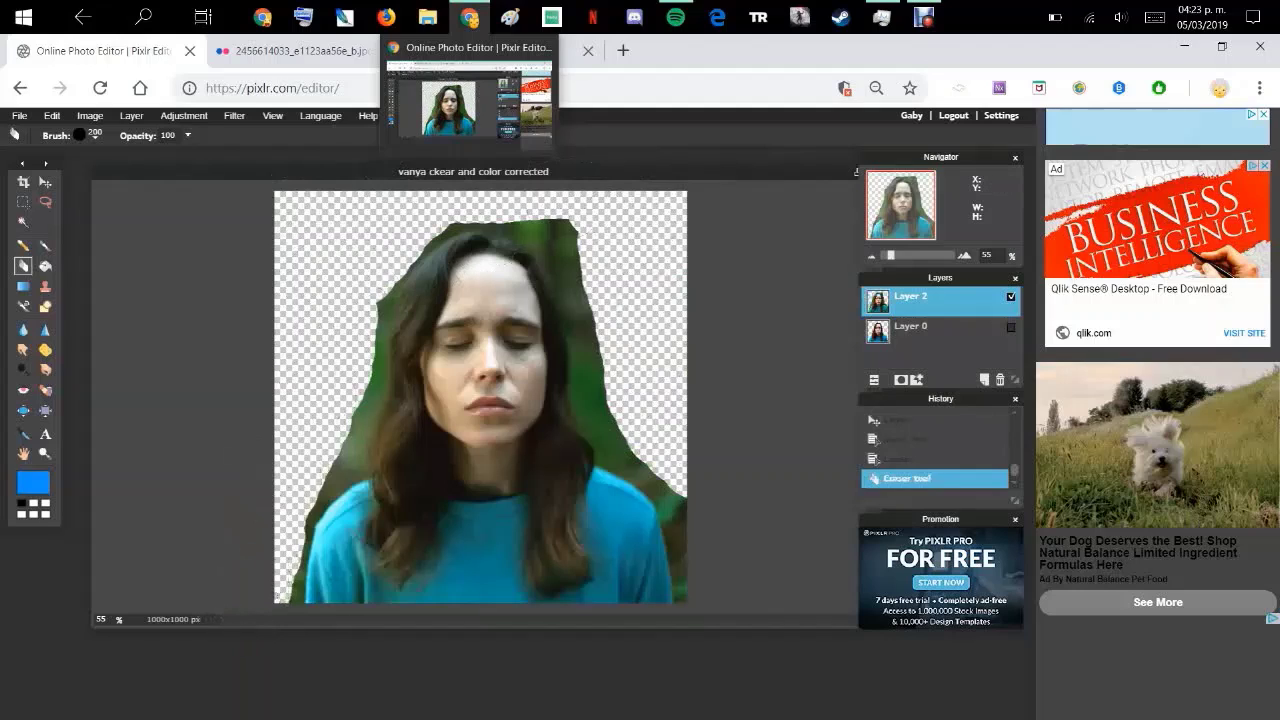
{"action": "mouse_move", "coordinate": [586, 180]}
{"action": "left_mouse_down"}
{"action": "mouse_move", "coordinate": [586, 257]}
{"action": "mouse_move", "coordinate": [604, 314]}
{"action": "left_mouse_up"}
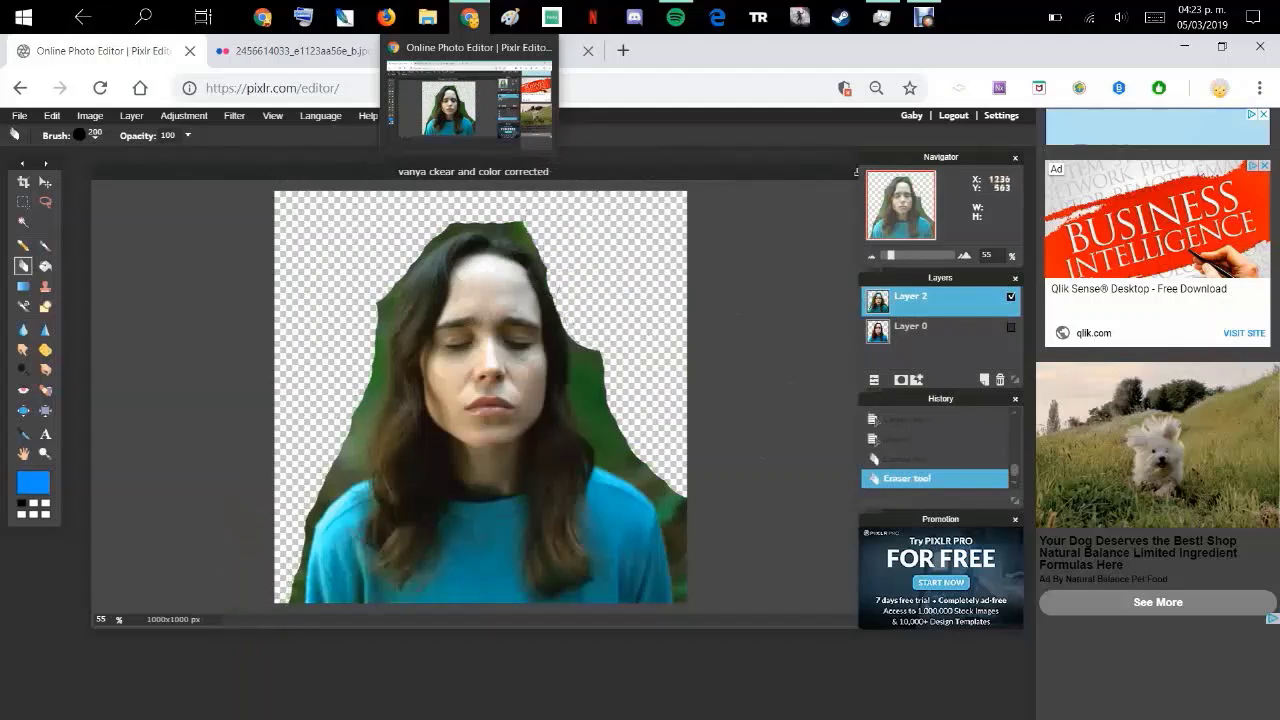
{"action": "left_click", "coordinate": [907, 459]}
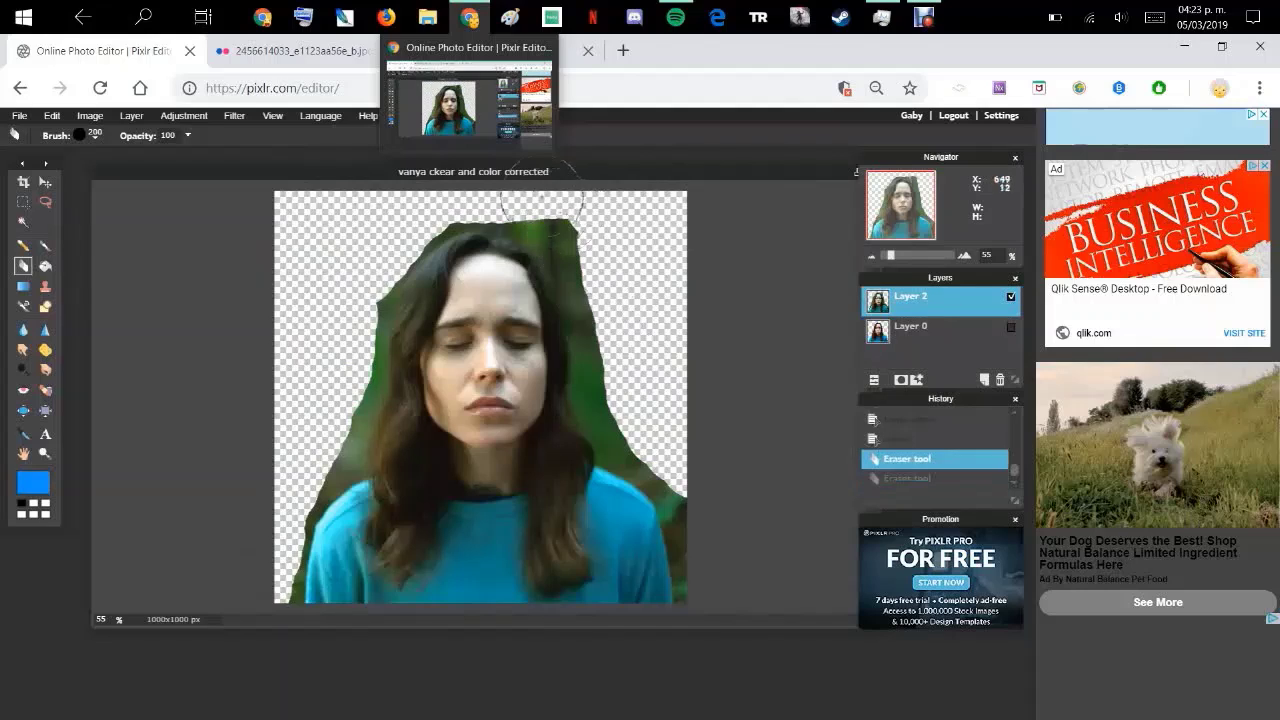
{"action": "mouse_move", "coordinate": [546, 187]}
{"action": "left_mouse_down"}
{"action": "mouse_move", "coordinate": [617, 288]}
{"action": "mouse_move", "coordinate": [627, 381]}
{"action": "mouse_move", "coordinate": [662, 450]}
{"action": "left_mouse_up"}
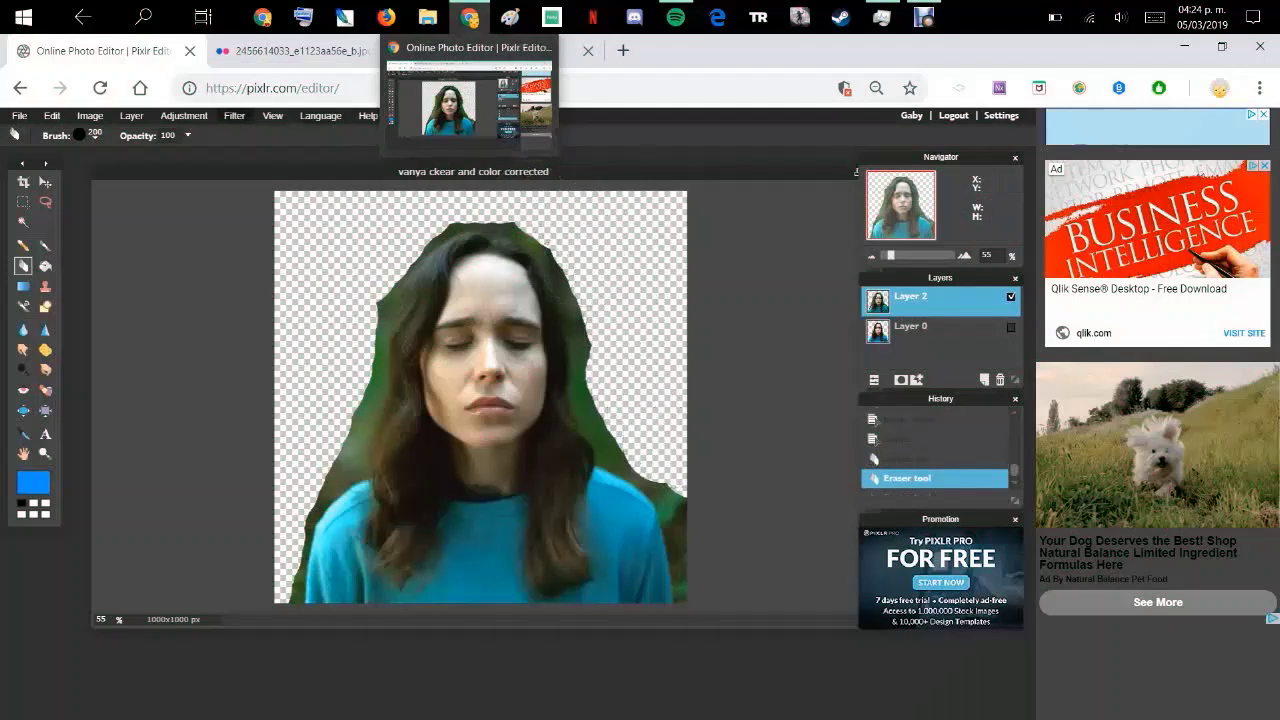
Apply a Color balance adjustment to Layer 2 with a slightly reduced green offset
{"action": "left_click", "coordinate": [184, 115]}
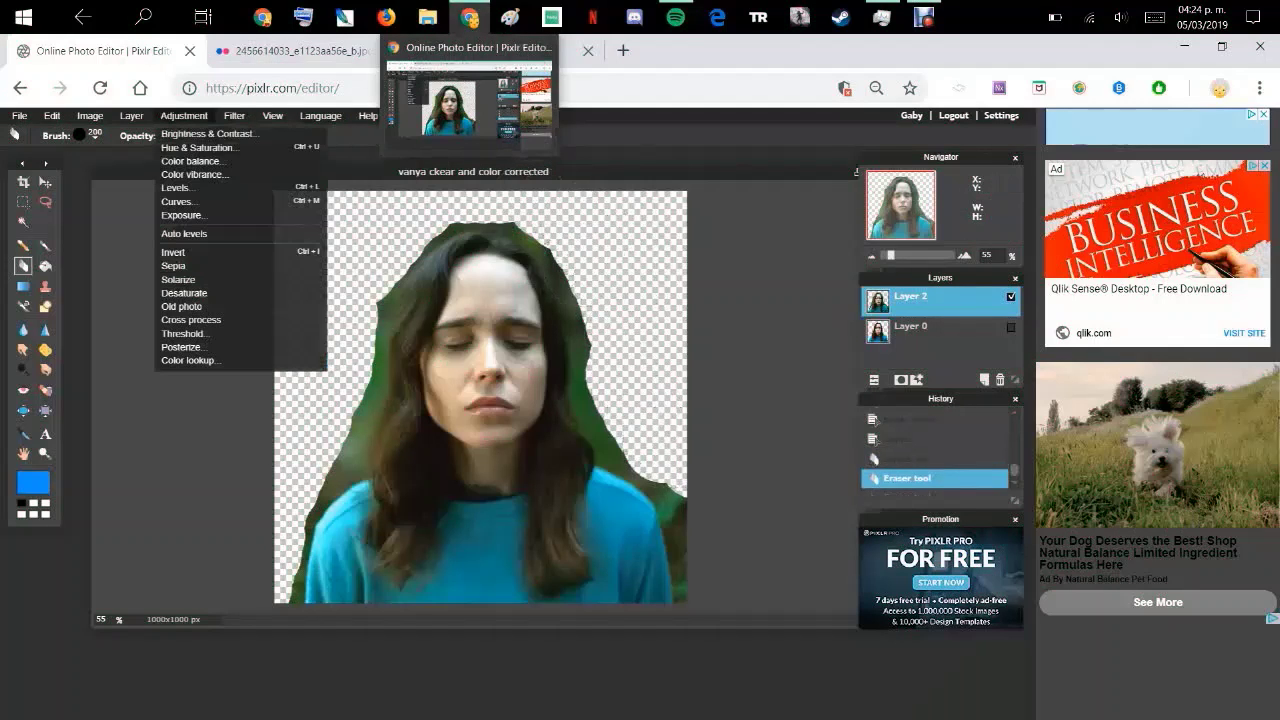
{"action": "left_click", "coordinate": [222, 161]}
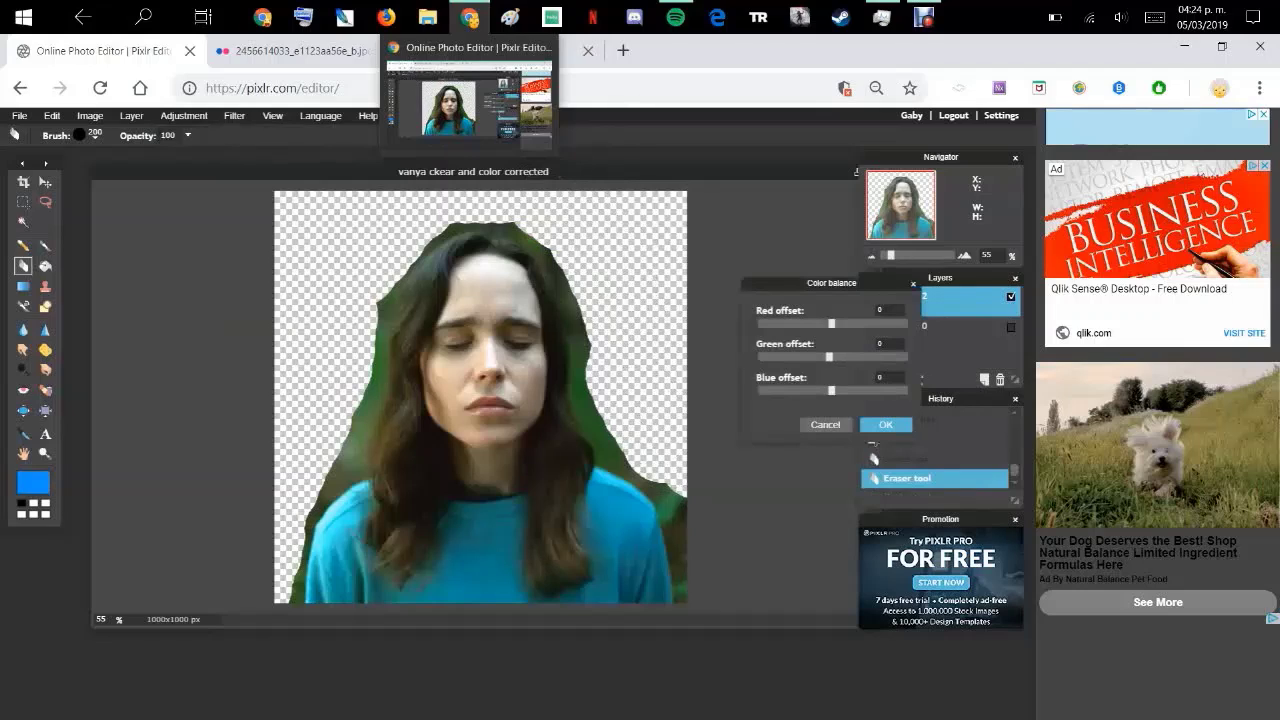
{"action": "left_click_drag", "start_coordinate": [829, 356], "coordinate": [820, 356]}
{"action": "left_click_drag", "start_coordinate": [821, 356], "coordinate": [819, 356]}
{"action": "left_click", "coordinate": [885, 424]}
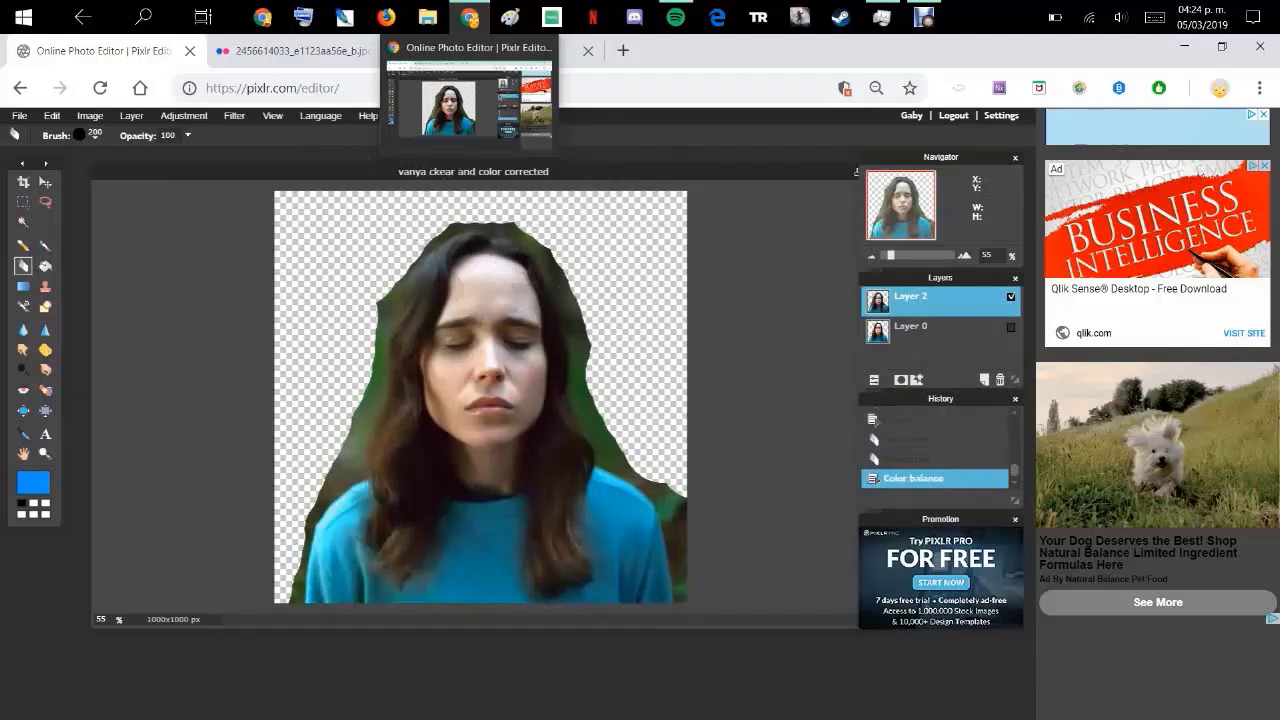
{"action": "left_click", "coordinate": [184, 115]}
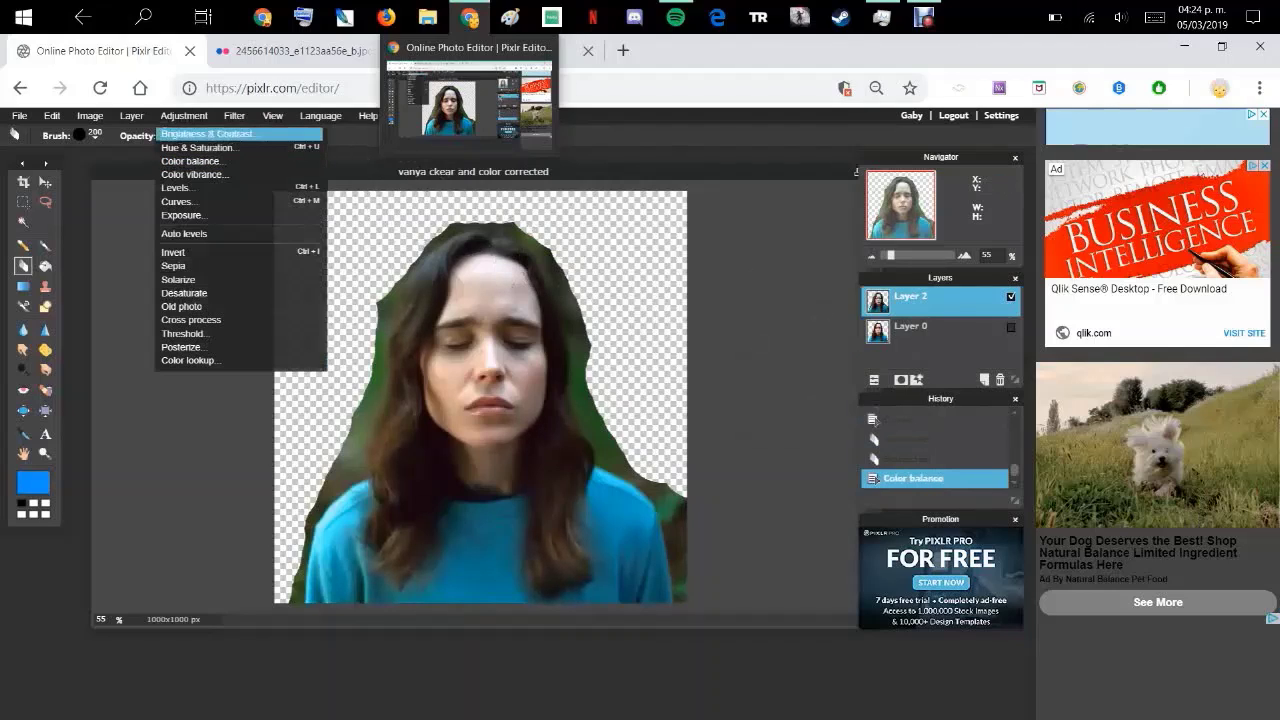
{"action": "left_click", "coordinate": [205, 131]}
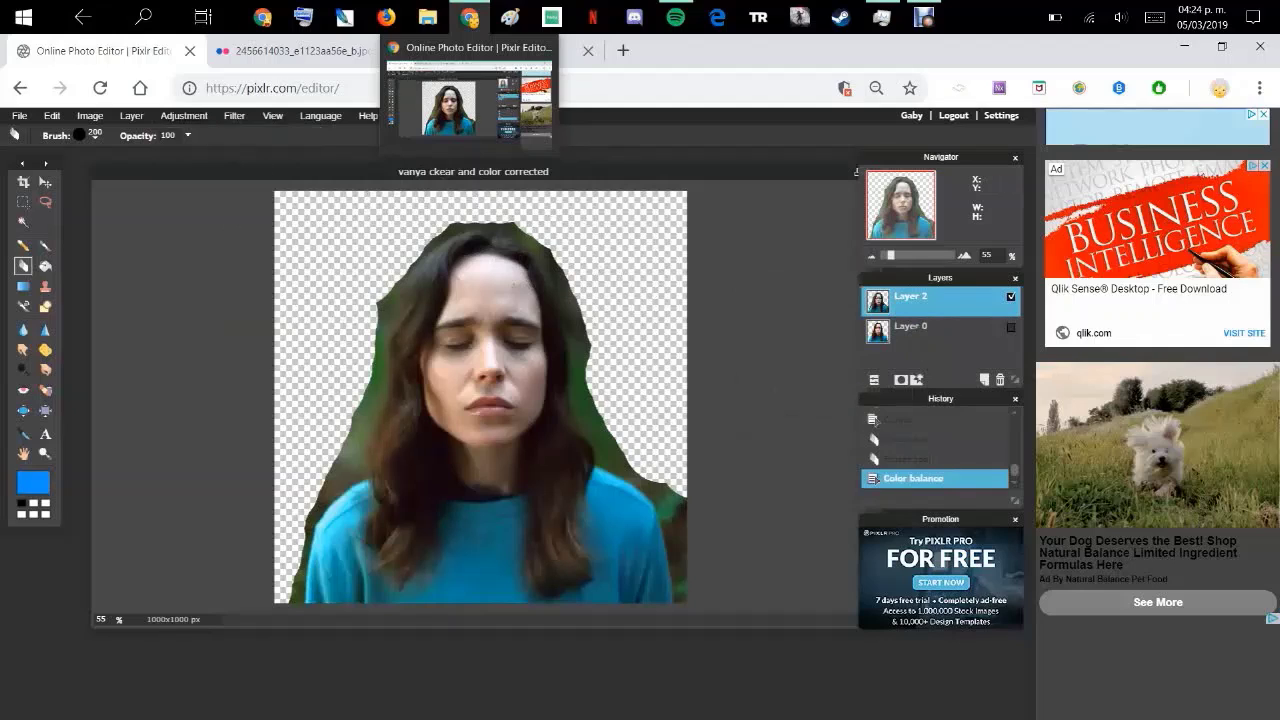
{"action": "left_click", "coordinate": [184, 115]}
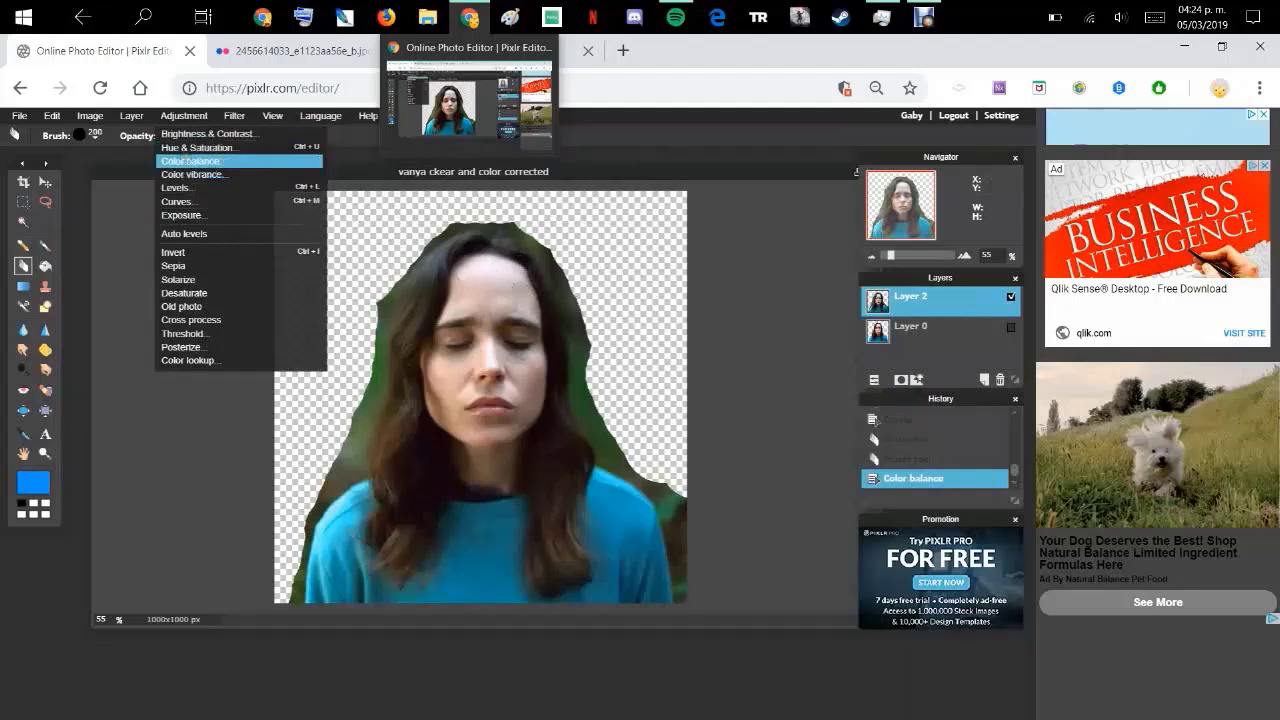
{"action": "left_click", "coordinate": [190, 161]}
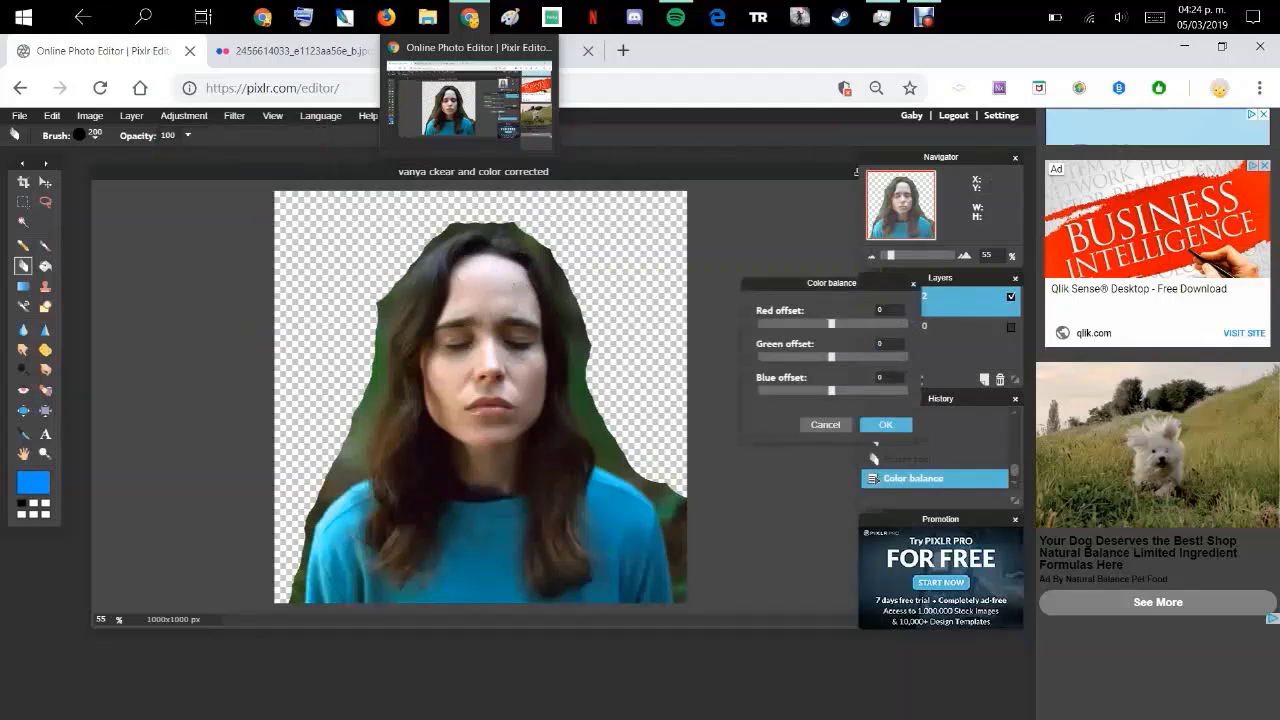
{"action": "left_click_drag", "start_coordinate": [831, 323], "coordinate": [841, 323]}
{"action": "left_click_drag", "start_coordinate": [837, 323], "coordinate": [831, 323]}
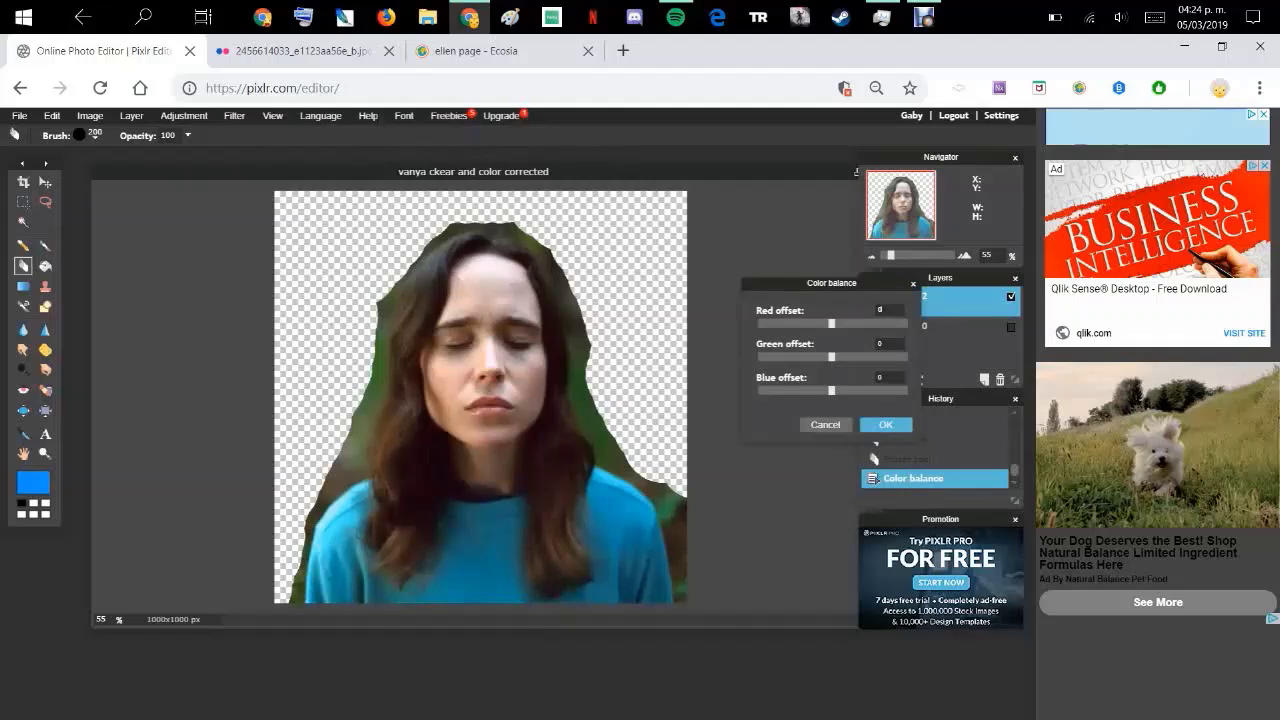
{"action": "left_click", "coordinate": [885, 424]}
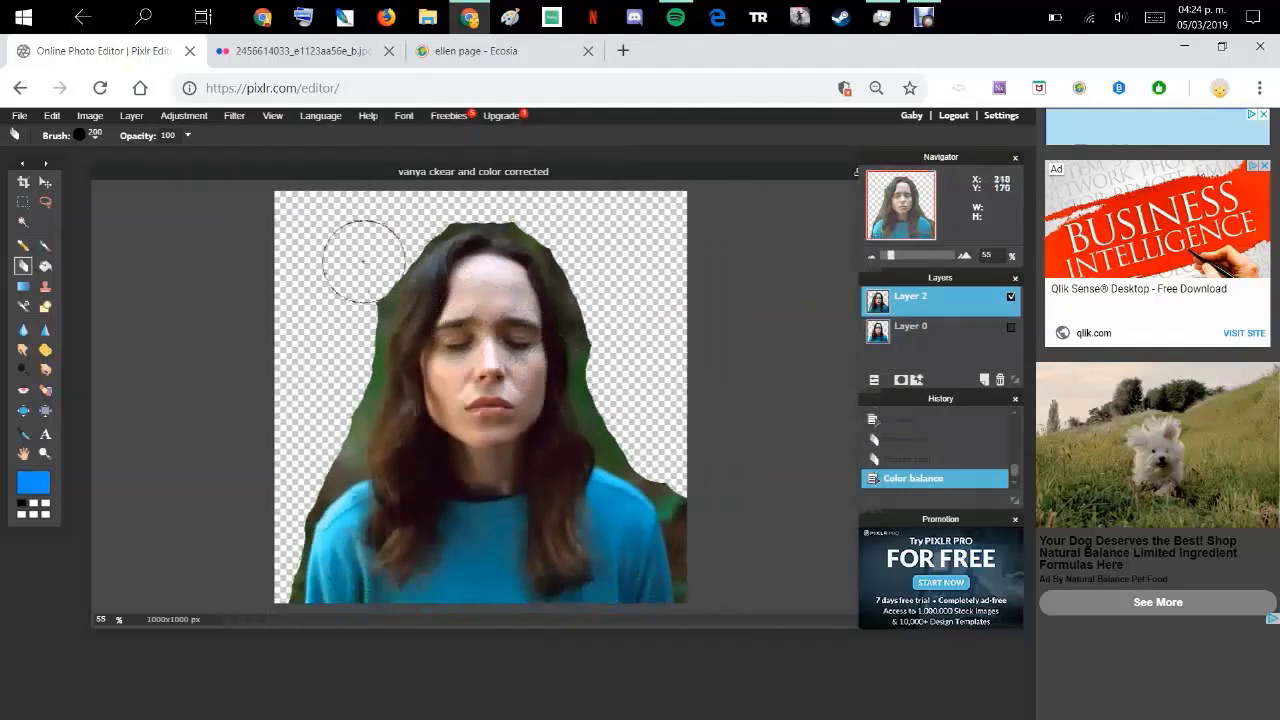
Apply Hue & Saturation to Layer 2 with saturation at about 43 and hue at about -7
{"action": "left_click", "coordinate": [184, 115]}
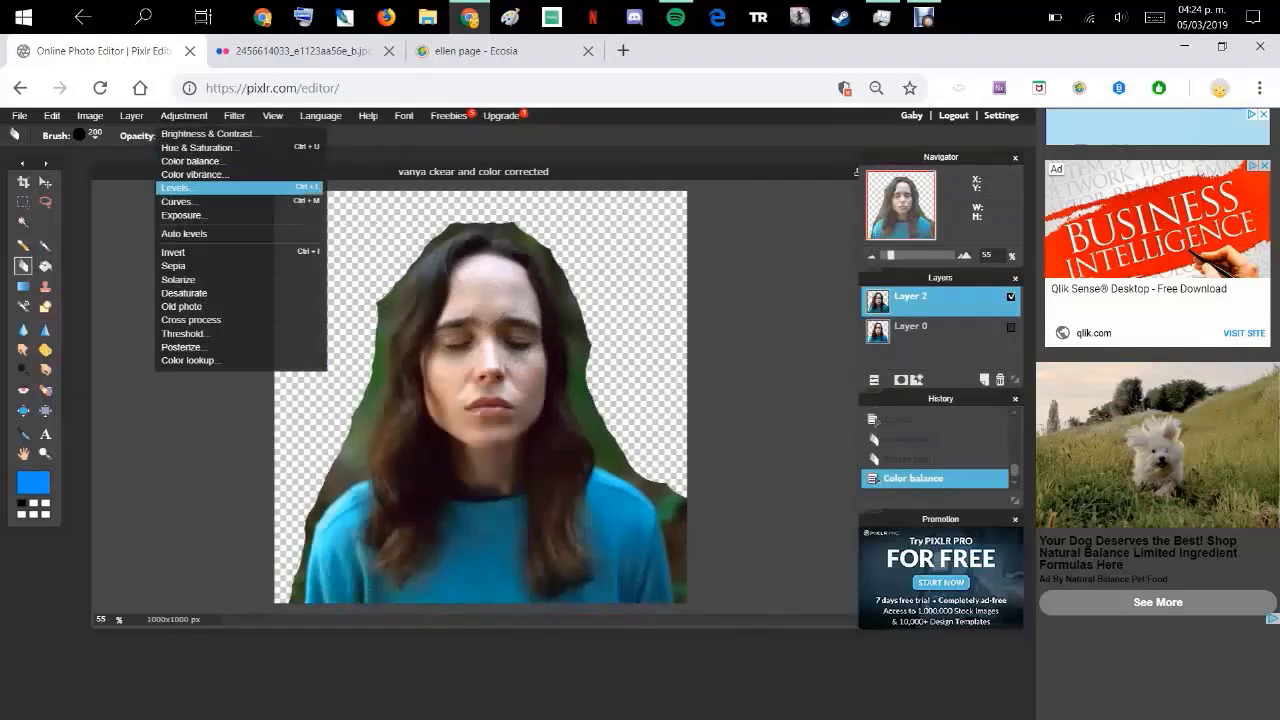
{"action": "left_click", "coordinate": [197, 147]}
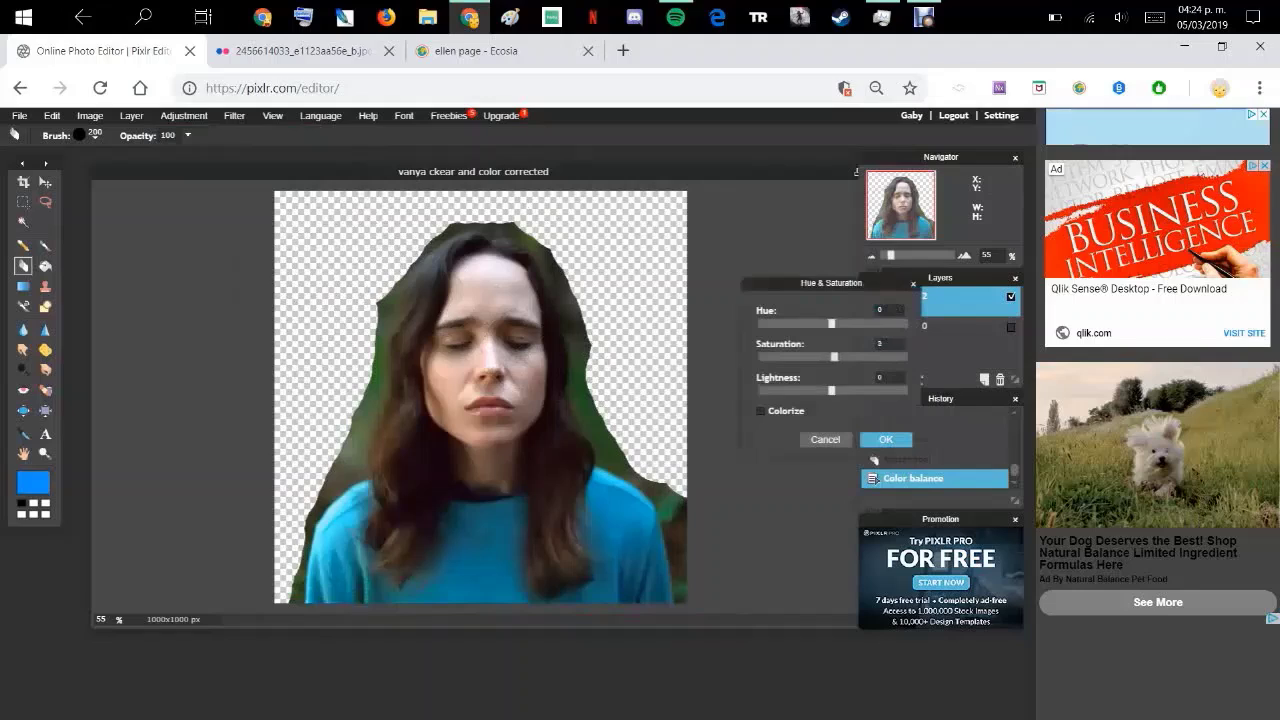
{"action": "left_click_drag", "start_coordinate": [834, 356], "coordinate": [871, 356]}
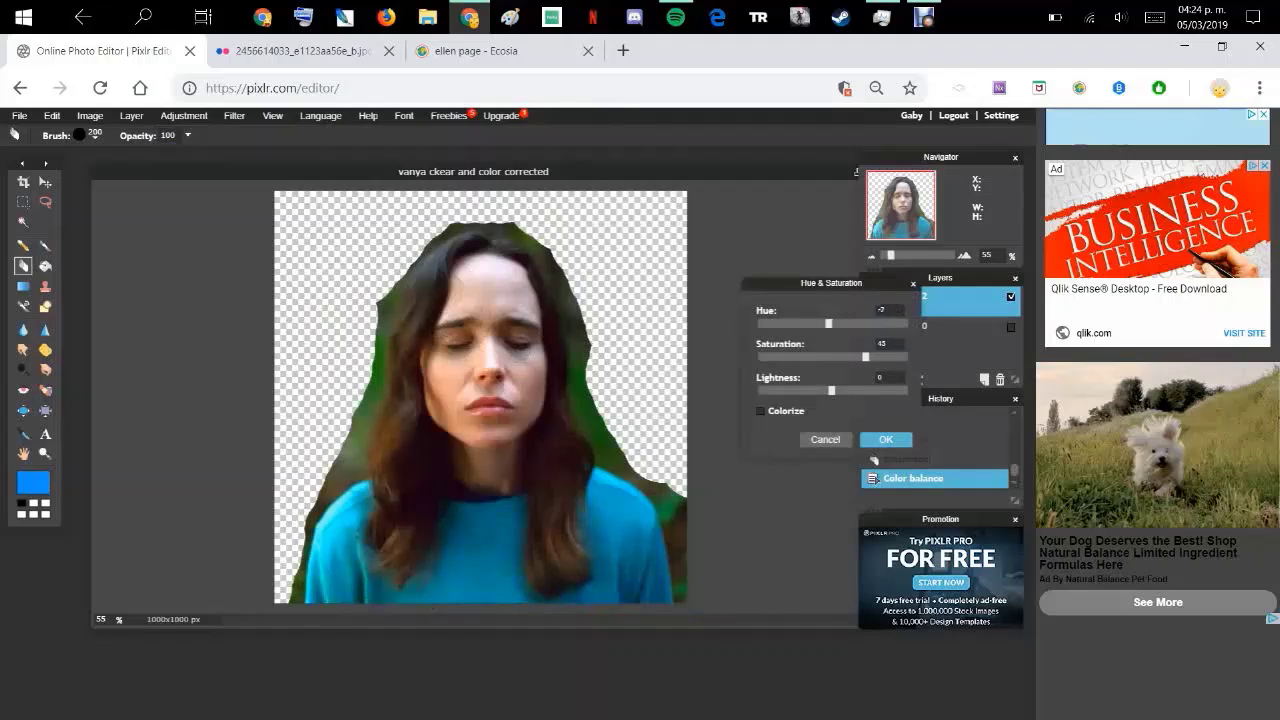
{"action": "left_click_drag", "start_coordinate": [831, 323], "coordinate": [827, 323]}
{"action": "left_click", "coordinate": [886, 440]}
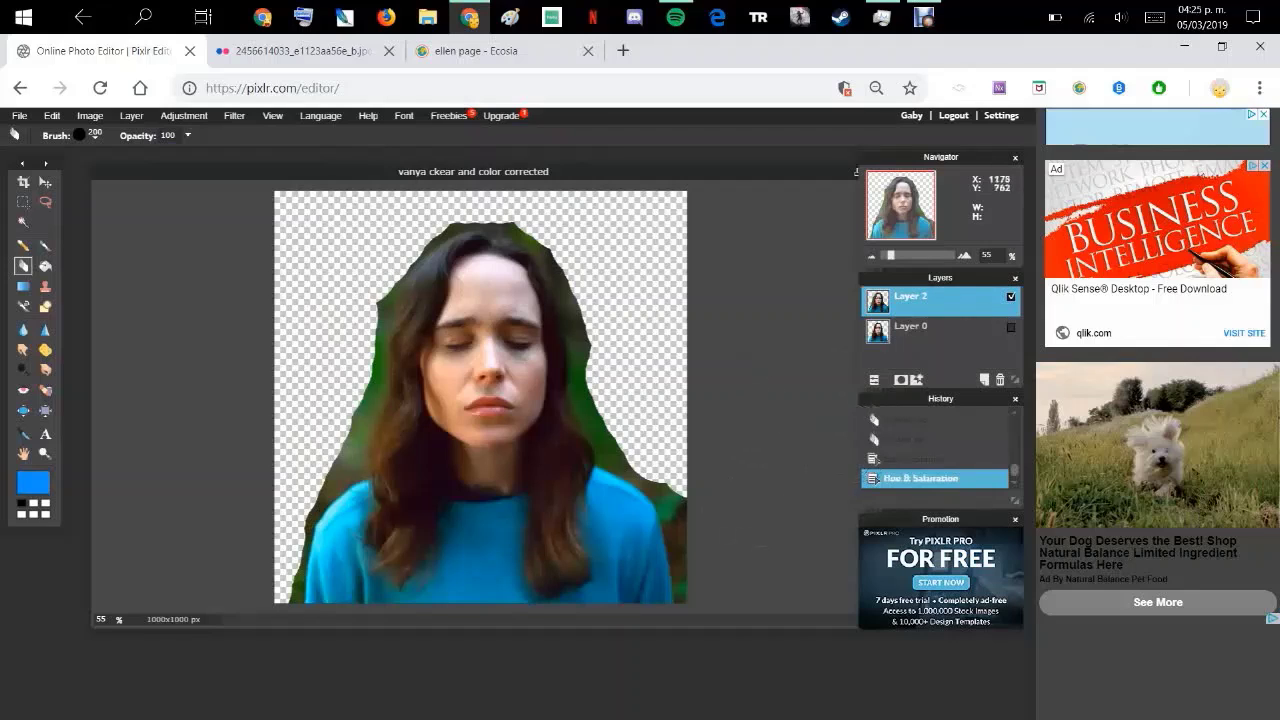
Compare the portrait at its earlier Curves history state with the latest Hue & Saturation state, ending on the latter
{"action": "scroll", "coordinate": [690, 446], "scroll_direction": "up", "scroll_amount": 2}
{"action": "scroll", "coordinate": [688, 498], "scroll_direction": "down", "scroll_amount": 2}
{"action": "scroll", "coordinate": [938, 450], "scroll_direction": "up", "scroll_amount": 2}
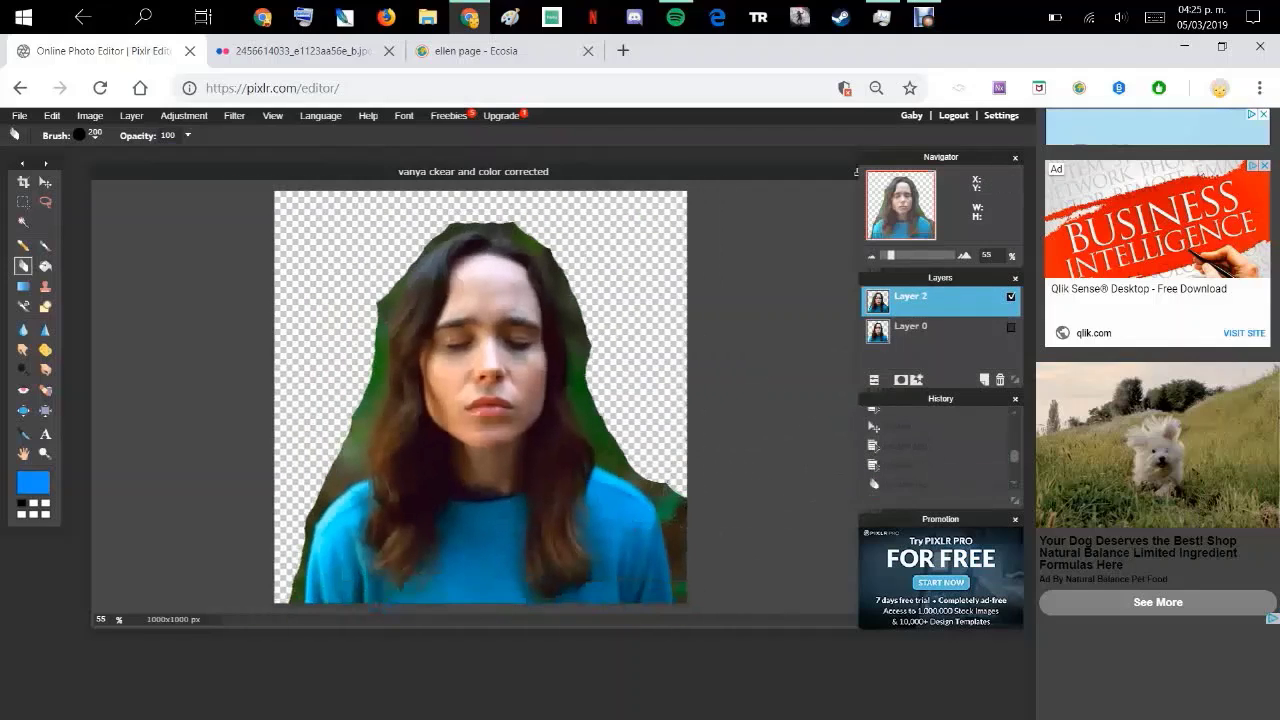
{"action": "scroll", "coordinate": [938, 450], "scroll_direction": "up", "scroll_amount": 1}
{"action": "scroll", "coordinate": [938, 450], "scroll_direction": "up", "scroll_amount": 1}
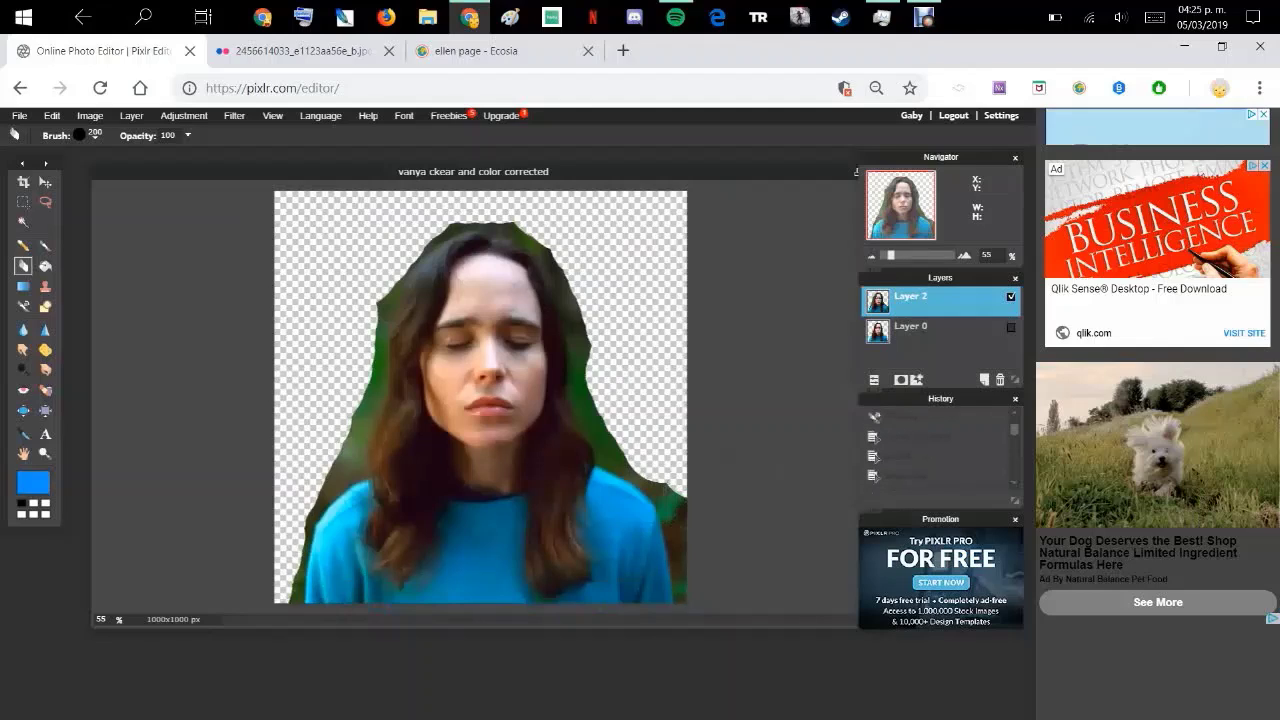
{"action": "scroll", "coordinate": [938, 450], "scroll_direction": "down", "scroll_amount": 2}
{"action": "scroll", "coordinate": [938, 450], "scroll_direction": "down", "scroll_amount": 1}
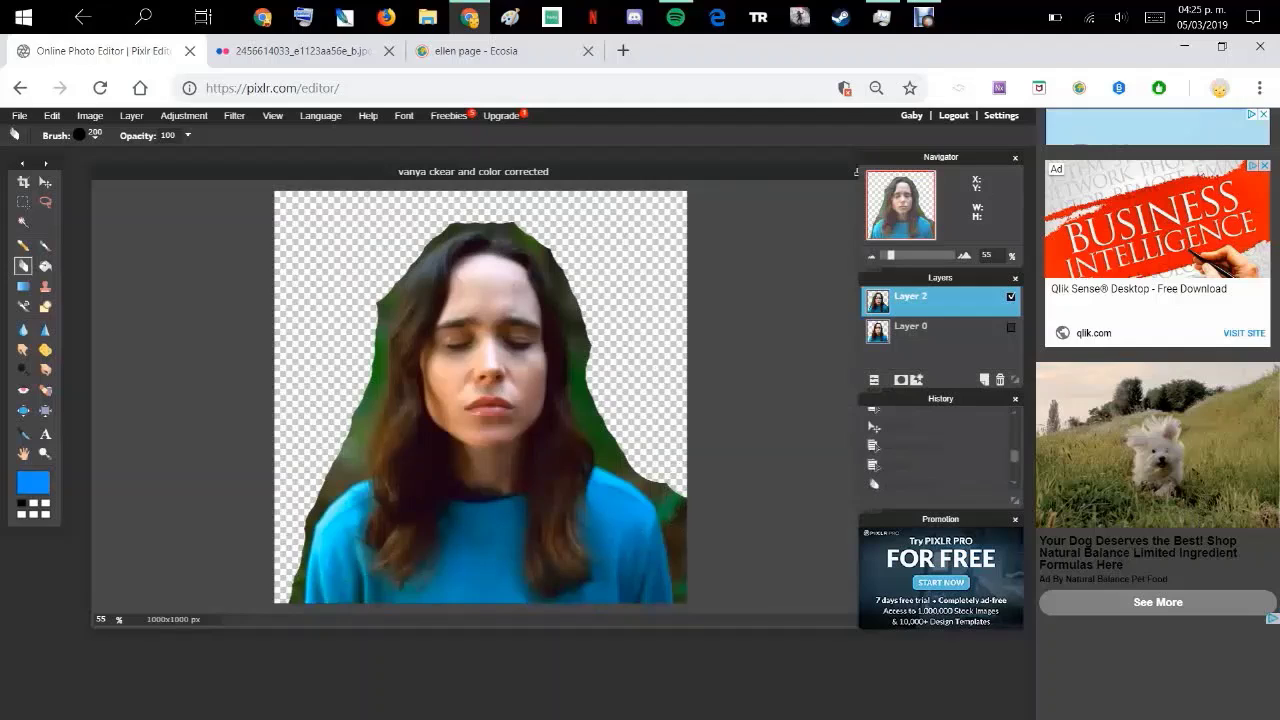
{"action": "left_click", "coordinate": [930, 465]}
{"action": "scroll", "coordinate": [930, 460], "scroll_direction": "down", "scroll_amount": 2}
{"action": "scroll", "coordinate": [930, 460], "scroll_direction": "up", "scroll_amount": 1}
{"action": "scroll", "coordinate": [930, 460], "scroll_direction": "down", "scroll_amount": 1}
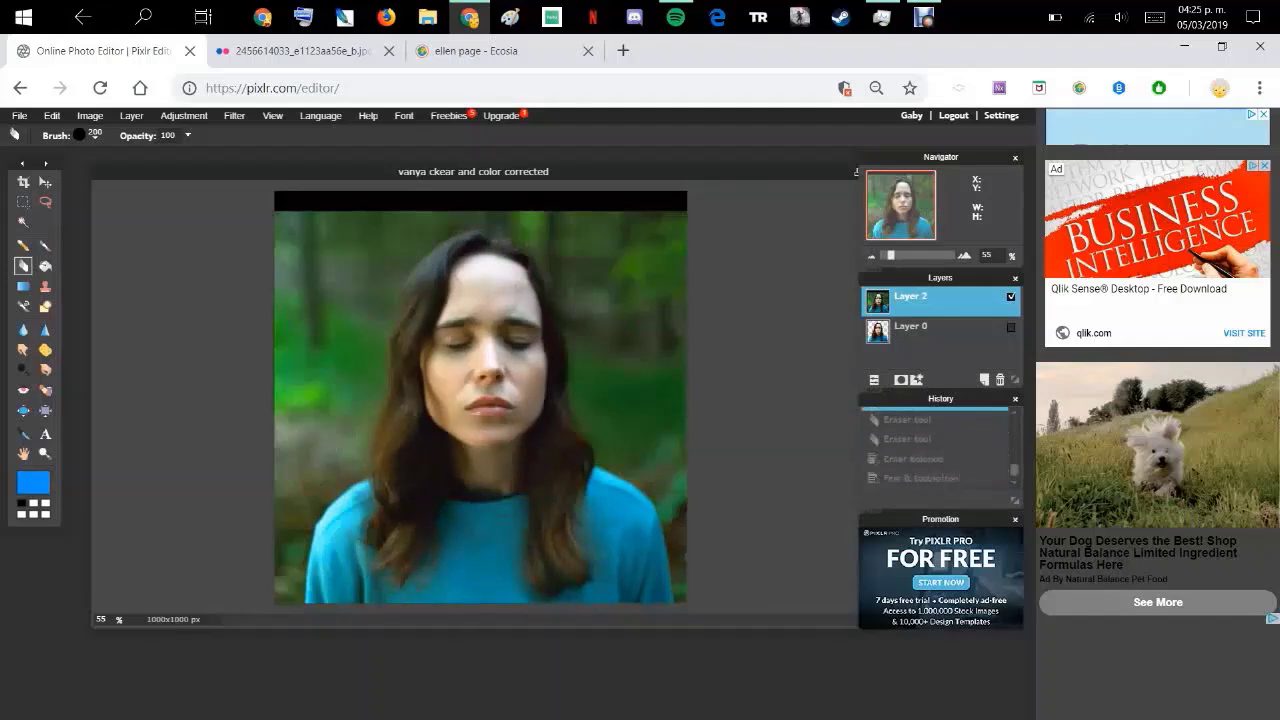
{"action": "left_click", "coordinate": [930, 478]}
{"action": "scroll", "coordinate": [650, 420], "scroll_direction": "up", "scroll_amount": 5}
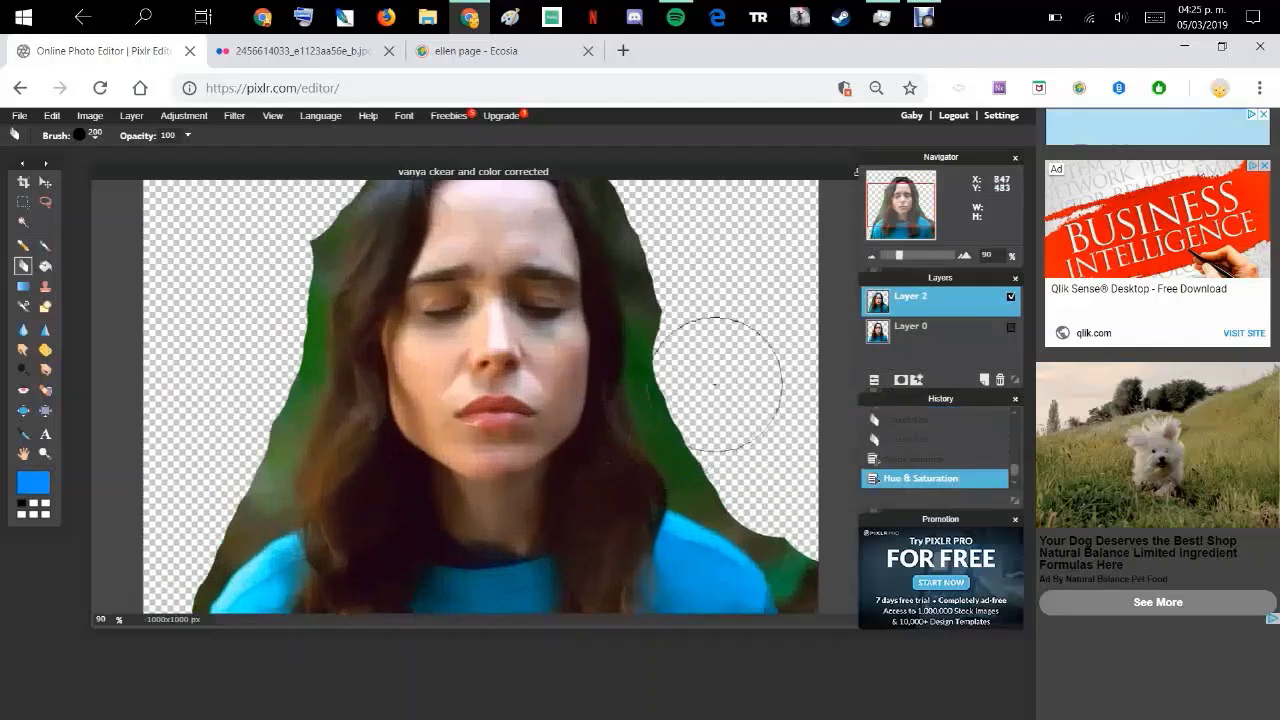
Erase the leftover background along the woman's shoulder on Layer 2 with a hard round 50 px eraser
{"action": "scroll", "coordinate": [746, 361], "scroll_direction": "up", "scroll_amount": 2}
{"action": "left_click_drag", "start_coordinate": [903, 206], "coordinate": [915, 228]}
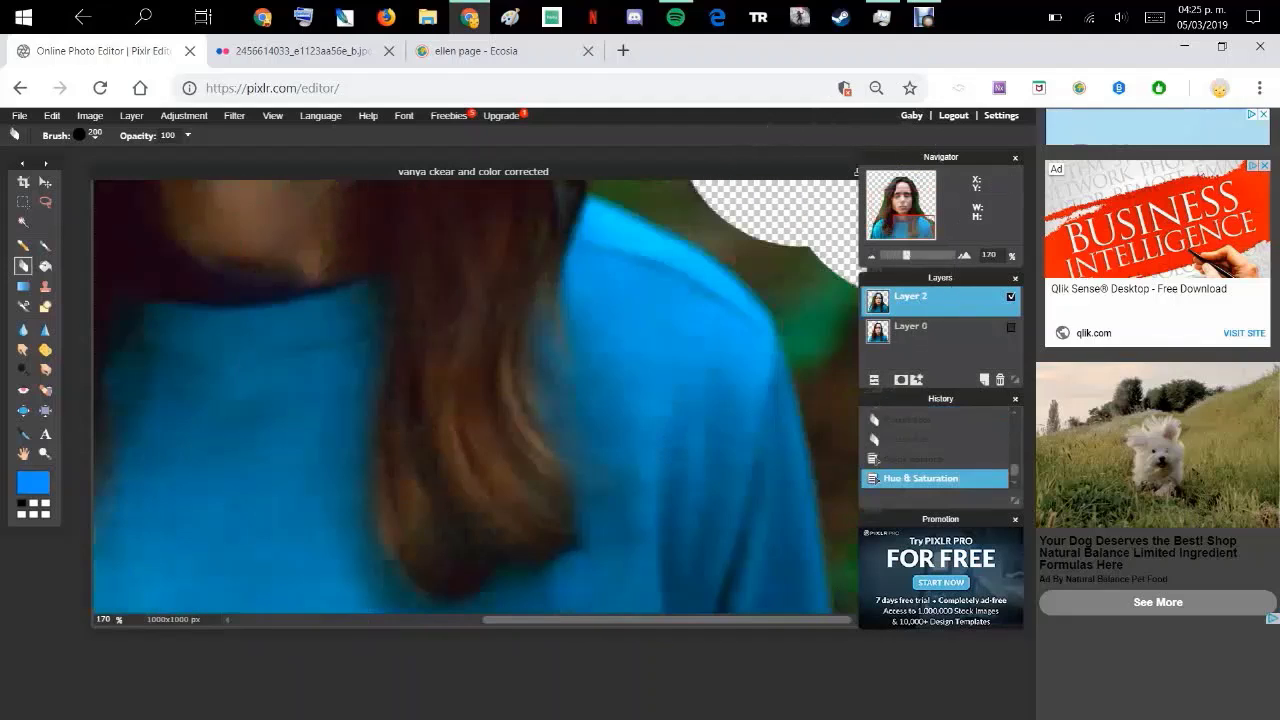
{"action": "left_click", "coordinate": [84, 135]}
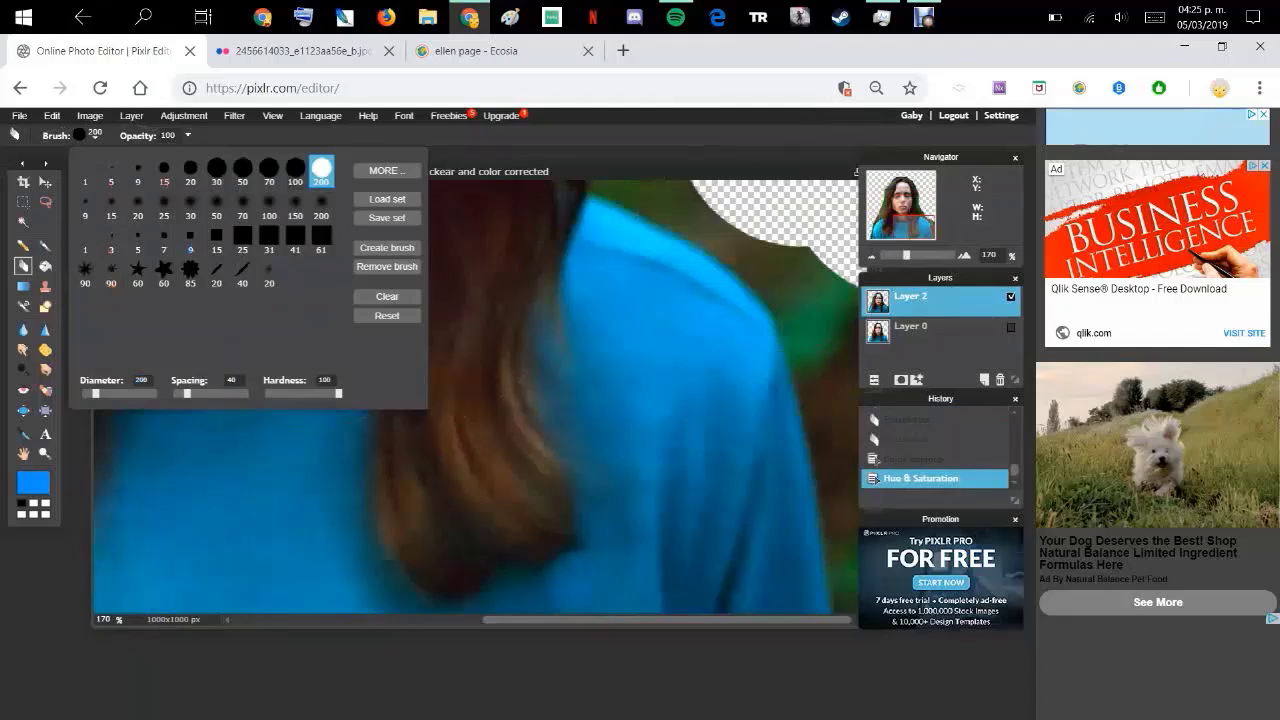
{"action": "left_click", "coordinate": [243, 169]}
{"action": "mouse_move", "coordinate": [719, 216]}
{"action": "left_mouse_down"}
{"action": "mouse_move", "coordinate": [757, 238]}
{"action": "mouse_move", "coordinate": [825, 340]}
{"action": "mouse_move", "coordinate": [731, 222]}
{"action": "mouse_move", "coordinate": [826, 342]}
{"action": "left_mouse_up"}
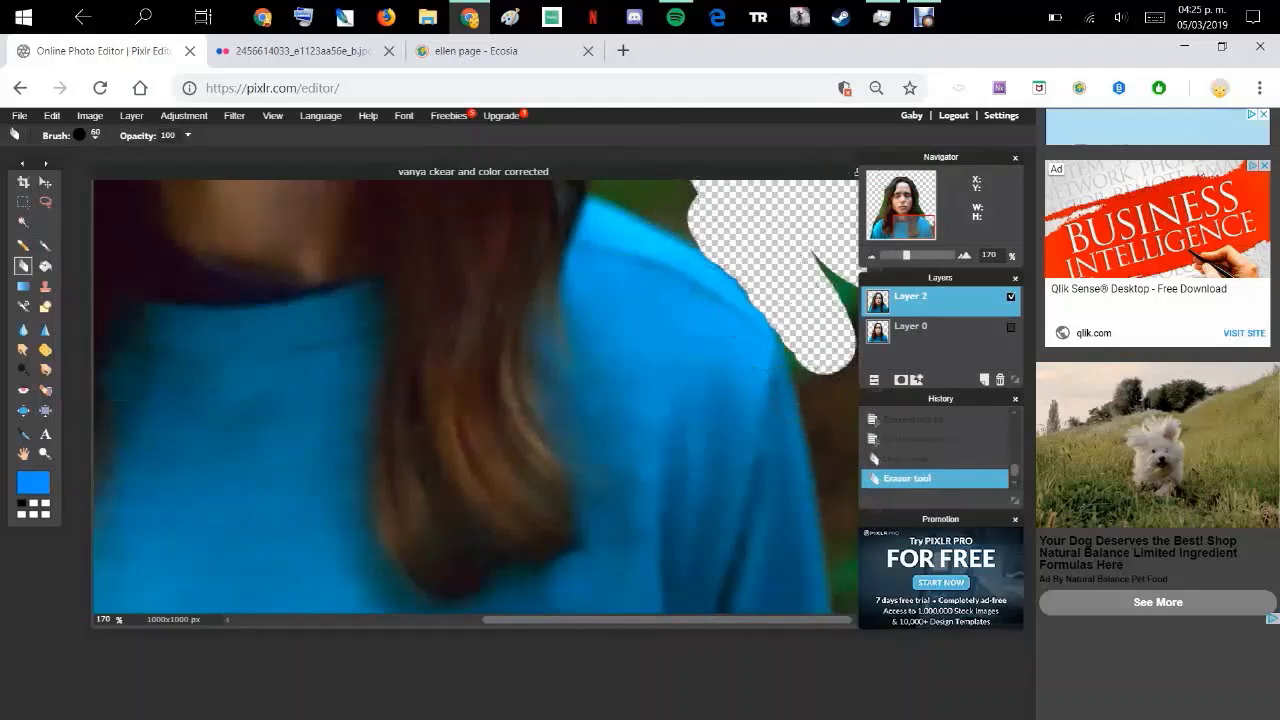
{"action": "scroll", "coordinate": [492, 292], "scroll_direction": "up", "scroll_amount": 3}
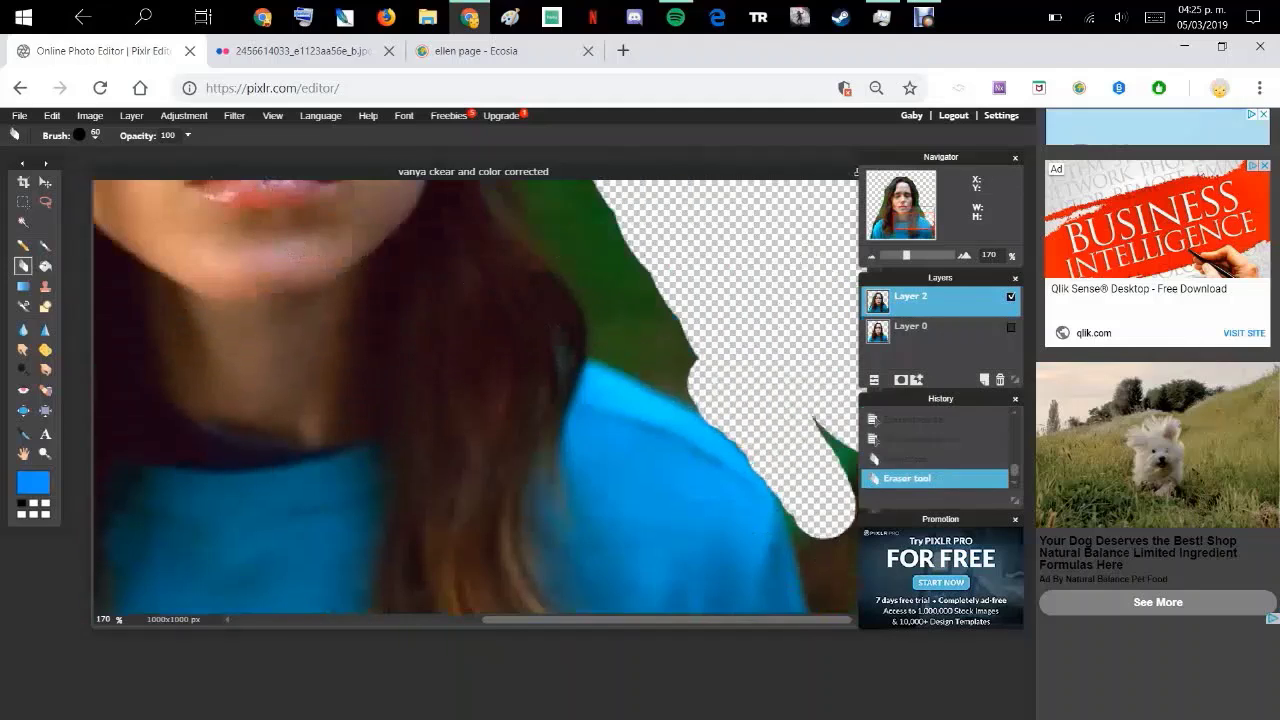
Erase the small corner between the hair and the shoulder on Layer 2 with a hard round 5 px eraser
{"action": "left_click", "coordinate": [79, 135]}
{"action": "left_click", "coordinate": [111, 172]}
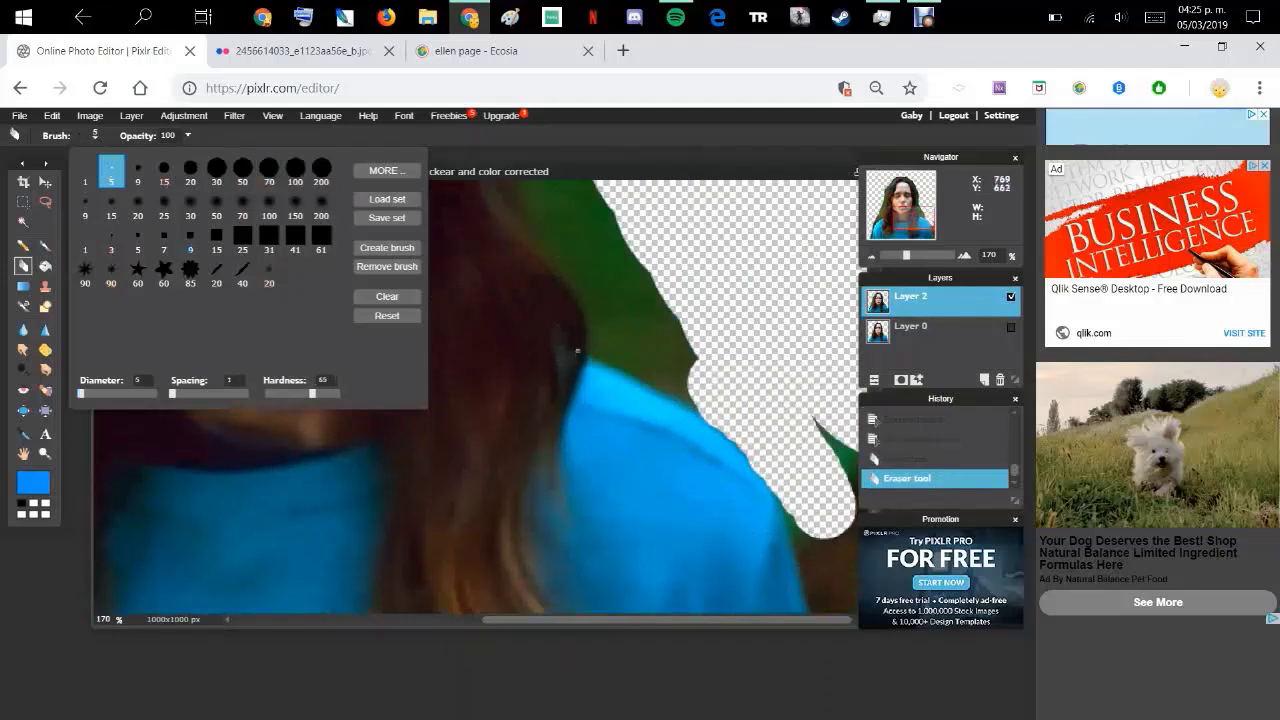
{"action": "left_click_drag", "start_coordinate": [589, 348], "coordinate": [601, 365]}
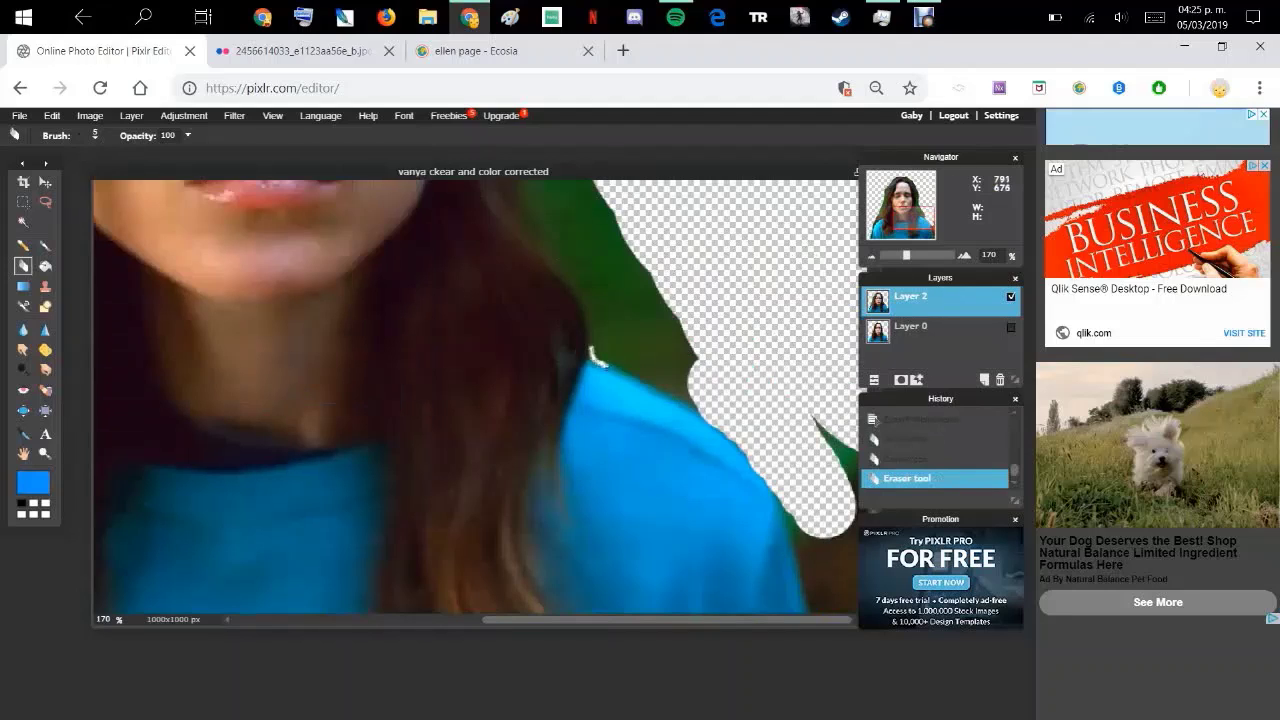
{"action": "scroll", "coordinate": [687, 411], "scroll_direction": "down", "scroll_amount": 5}
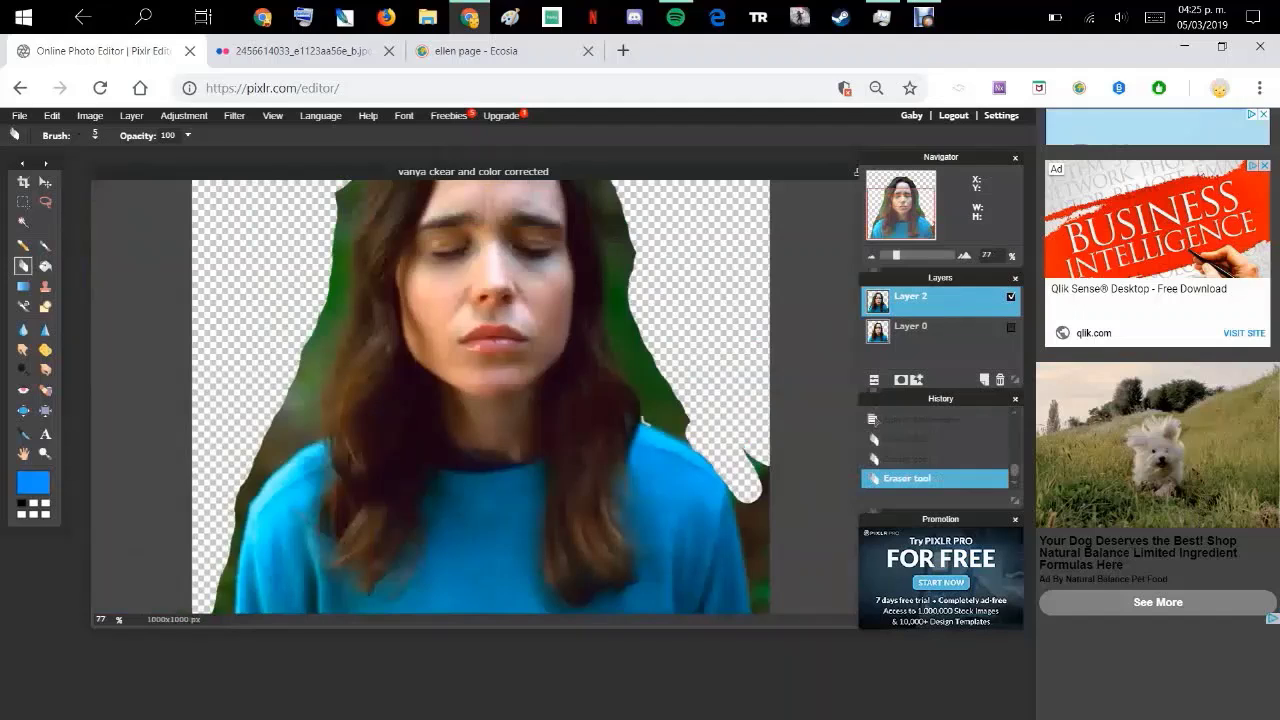
Hide and delete Layer 2, and make Layer 0 with the finished cutout visible
{"action": "left_click", "coordinate": [1011, 297]}
{"action": "right_click", "coordinate": [966, 298]}
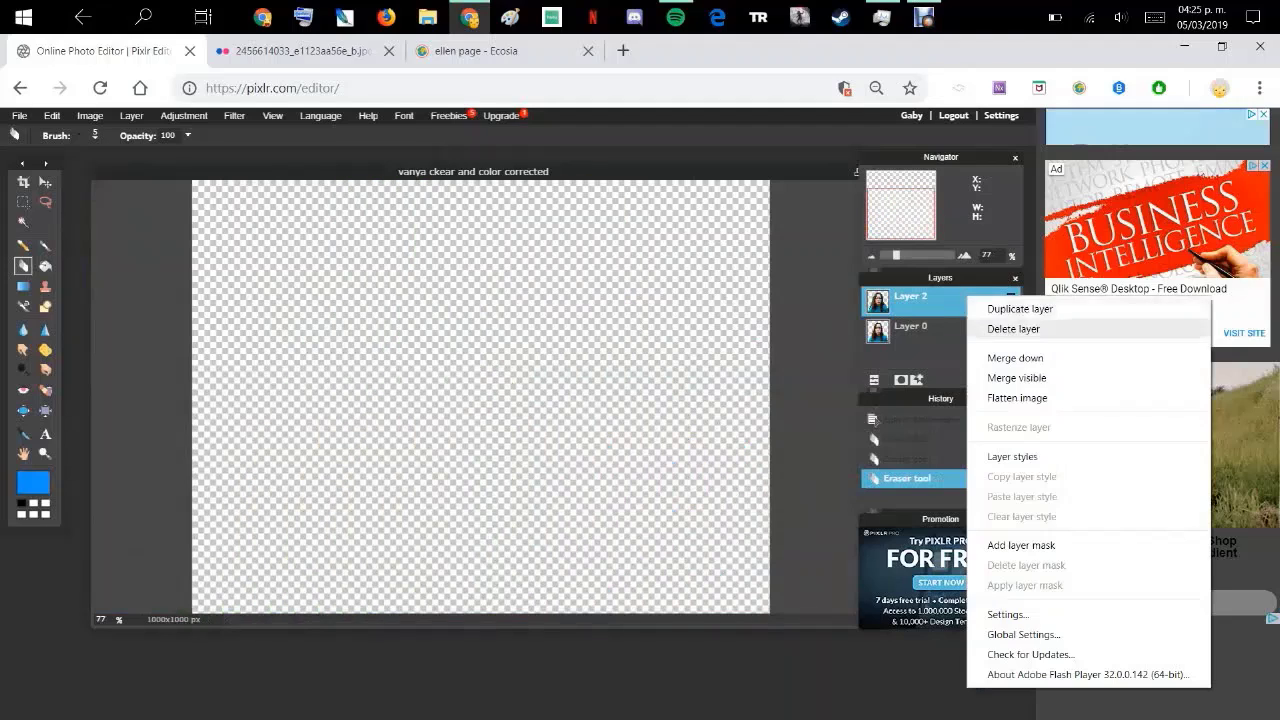
{"action": "left_click", "coordinate": [1013, 329]}
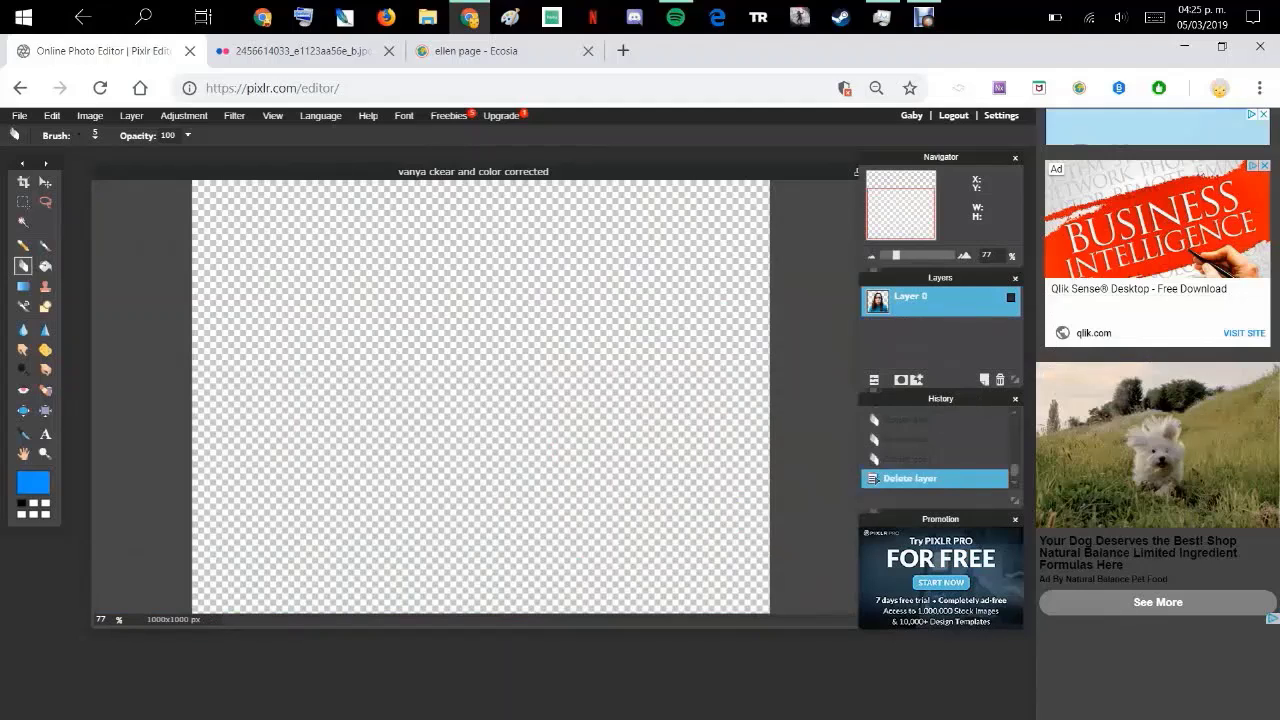
{"action": "left_click", "coordinate": [1011, 297]}
{"action": "scroll", "coordinate": [797, 432], "scroll_direction": "down", "scroll_amount": 2}
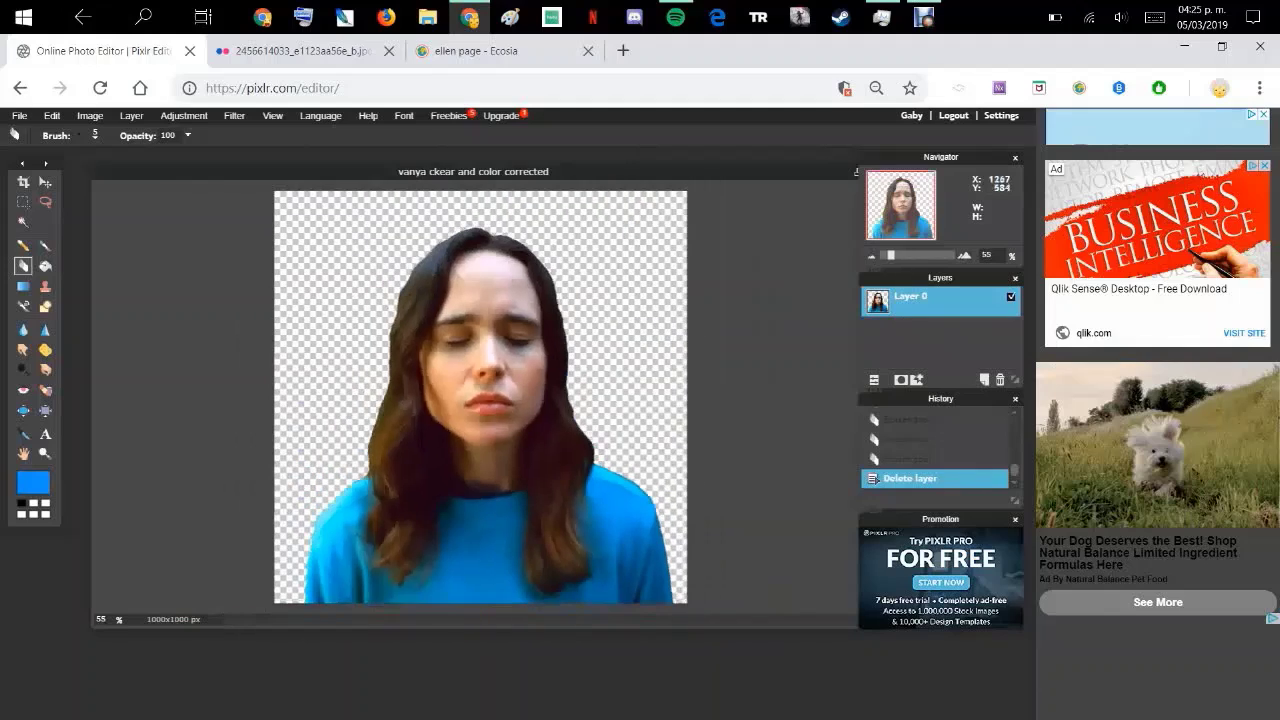
{"action": "scroll", "coordinate": [634, 449], "scroll_direction": "down", "scroll_amount": 1}
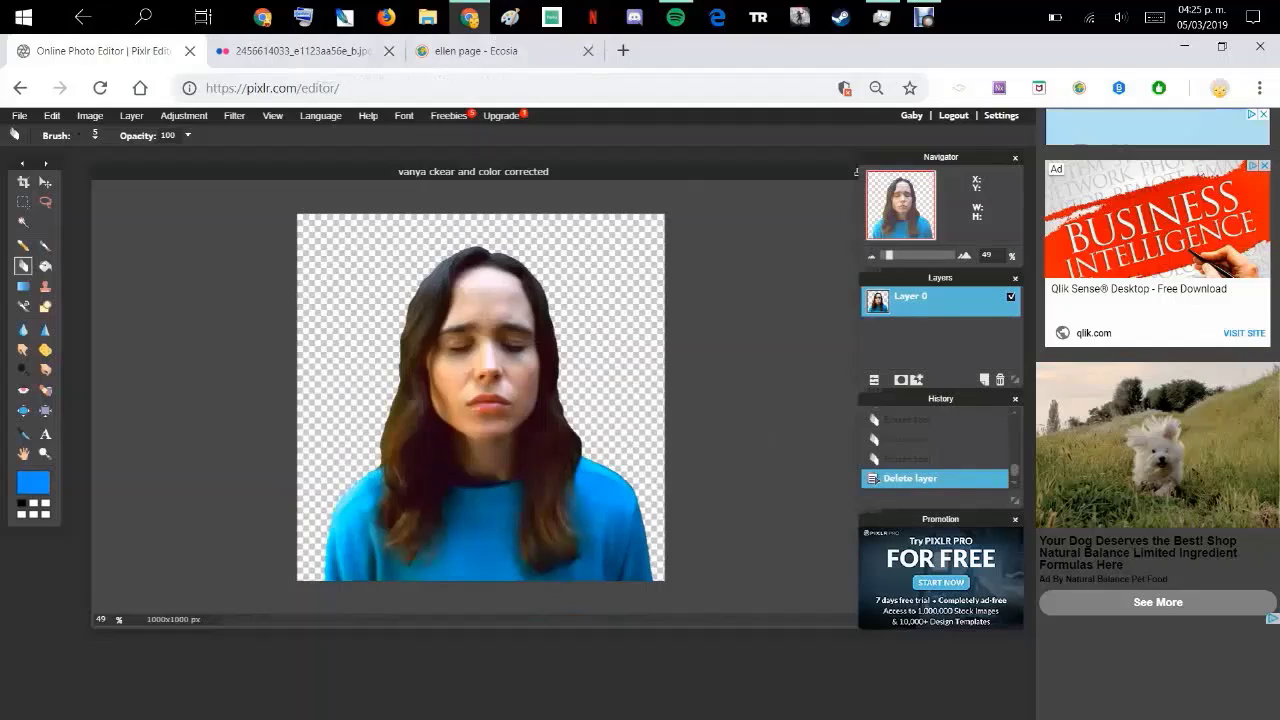
Open Google Images at google.com/imghp in a new browser tab and search for "texture"
{"action": "left_click", "coordinate": [623, 50]}
{"action": "type", "text": "googl"}
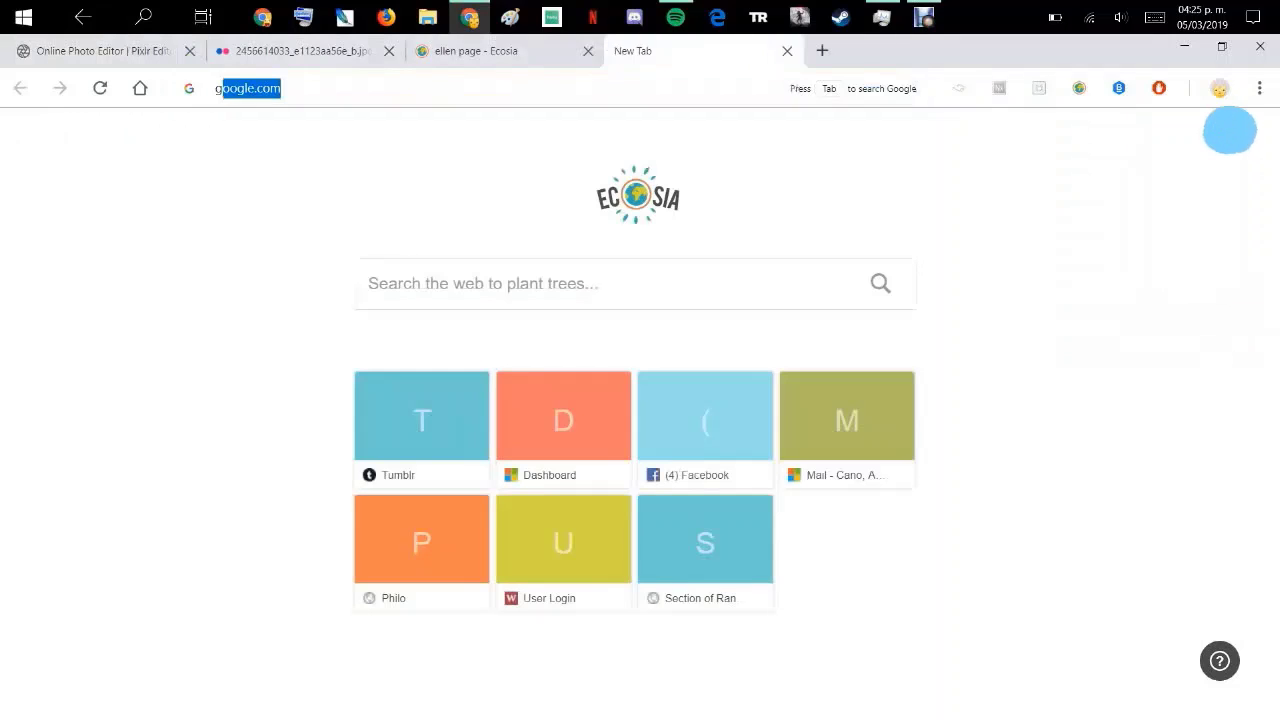
{"action": "type", "text": "e"}
{"action": "type", "text": ".com/imghp"}
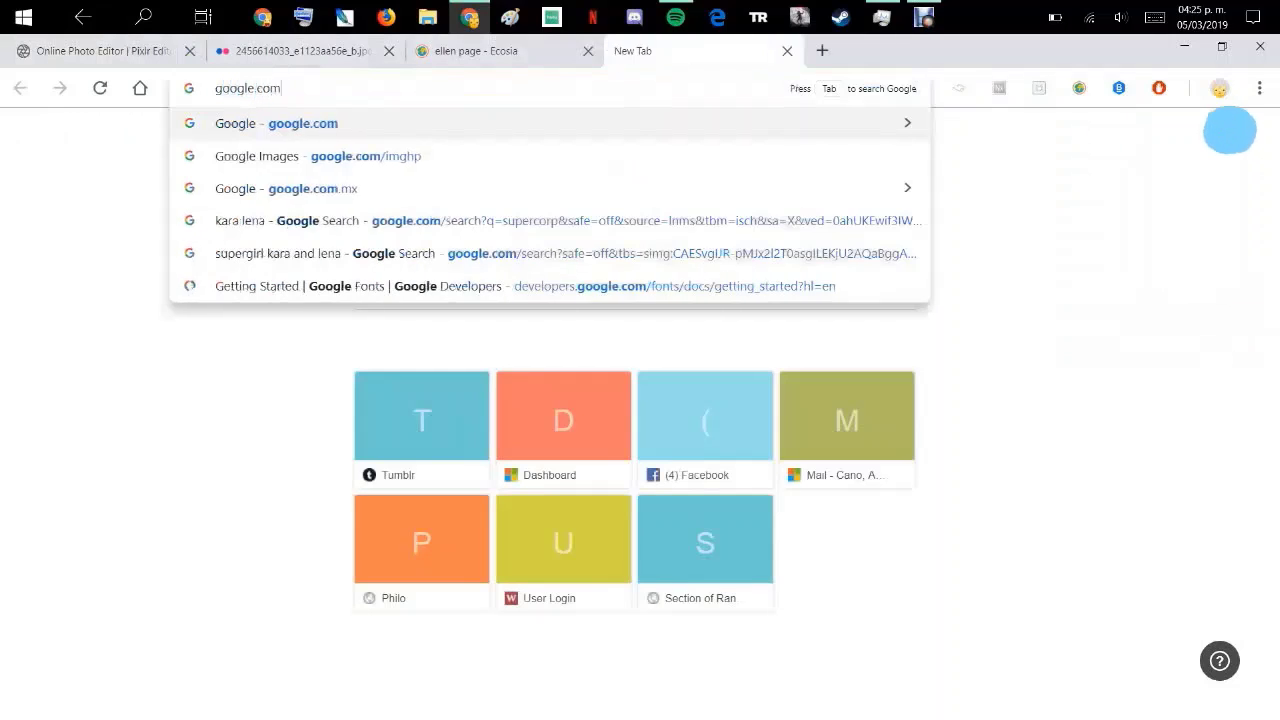
{"action": "key", "text": "Return"}
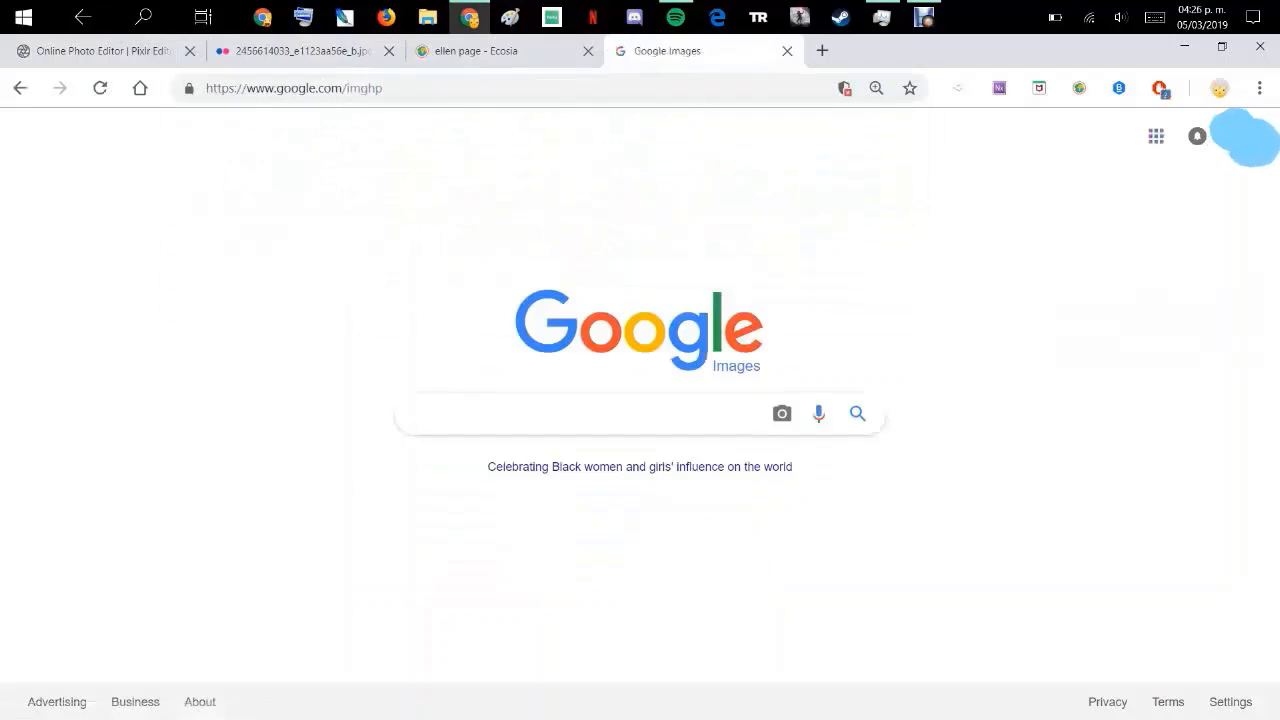
{"action": "type", "text": "texture"}
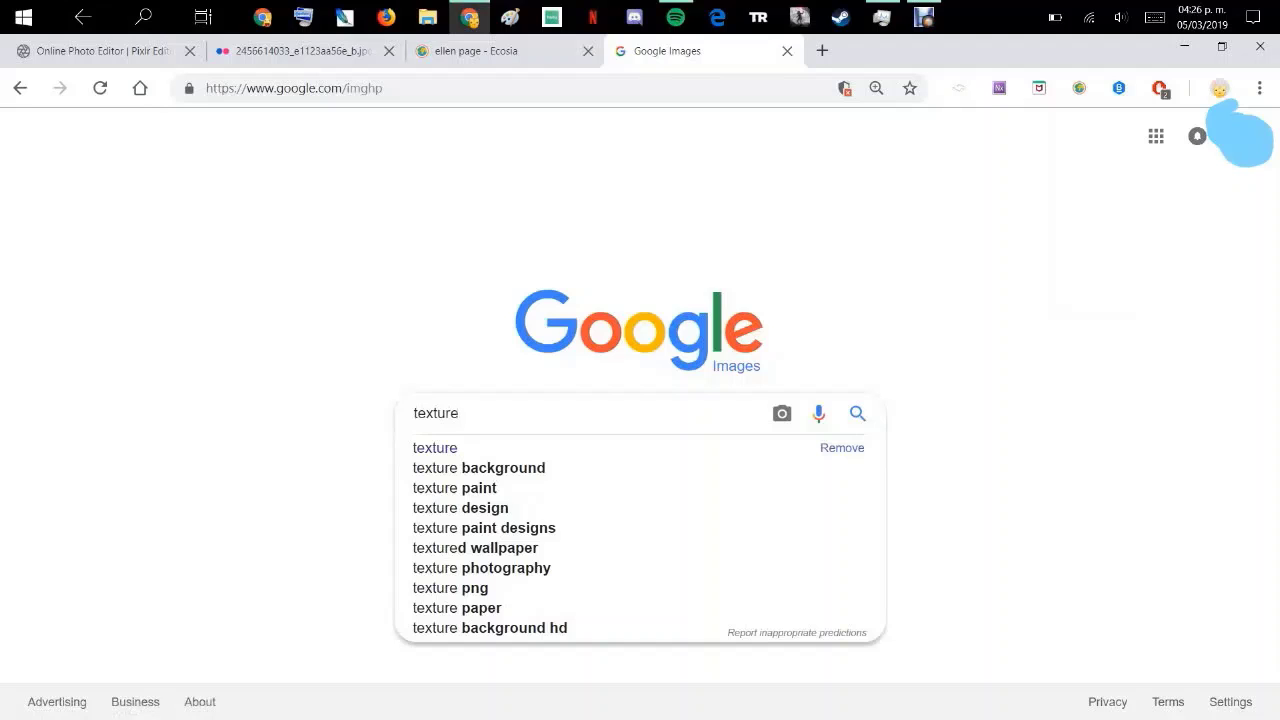
{"action": "key", "text": "Return"}
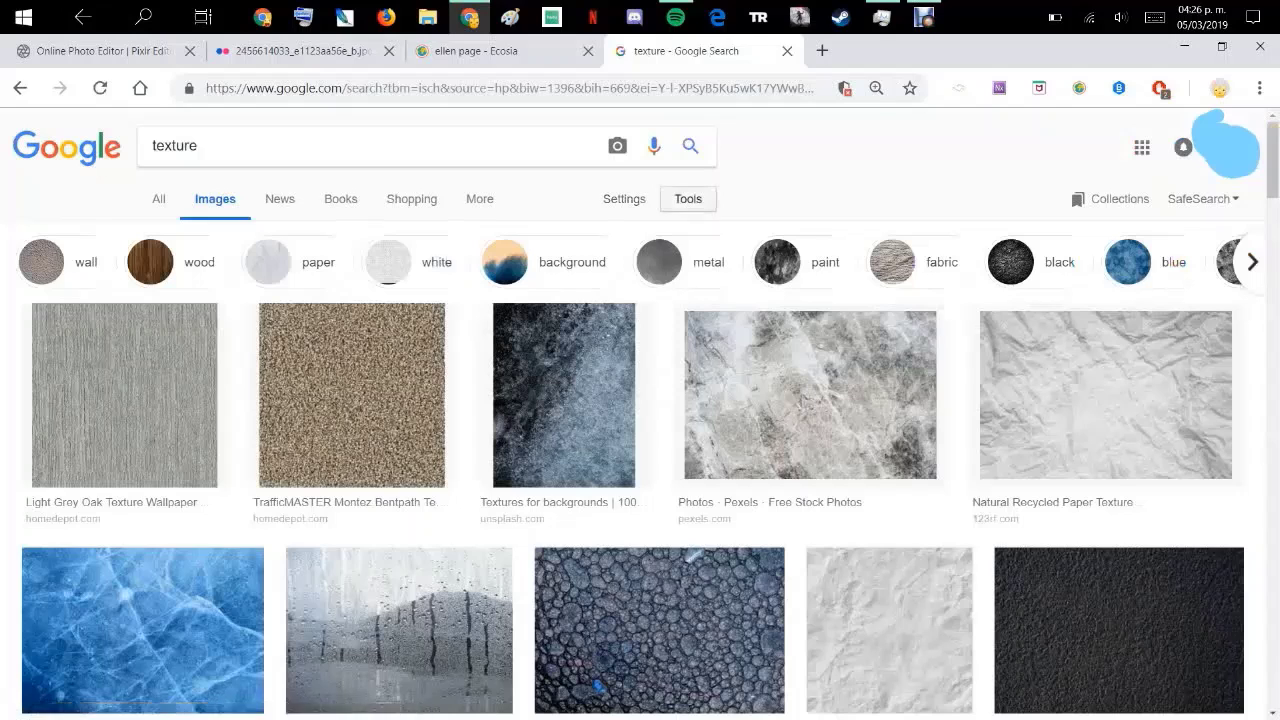
Filter the texture results to Labeled for noncommercial reuse with modification and browse through them
{"action": "left_click", "coordinate": [688, 198]}
{"action": "left_click", "coordinate": [557, 233]}
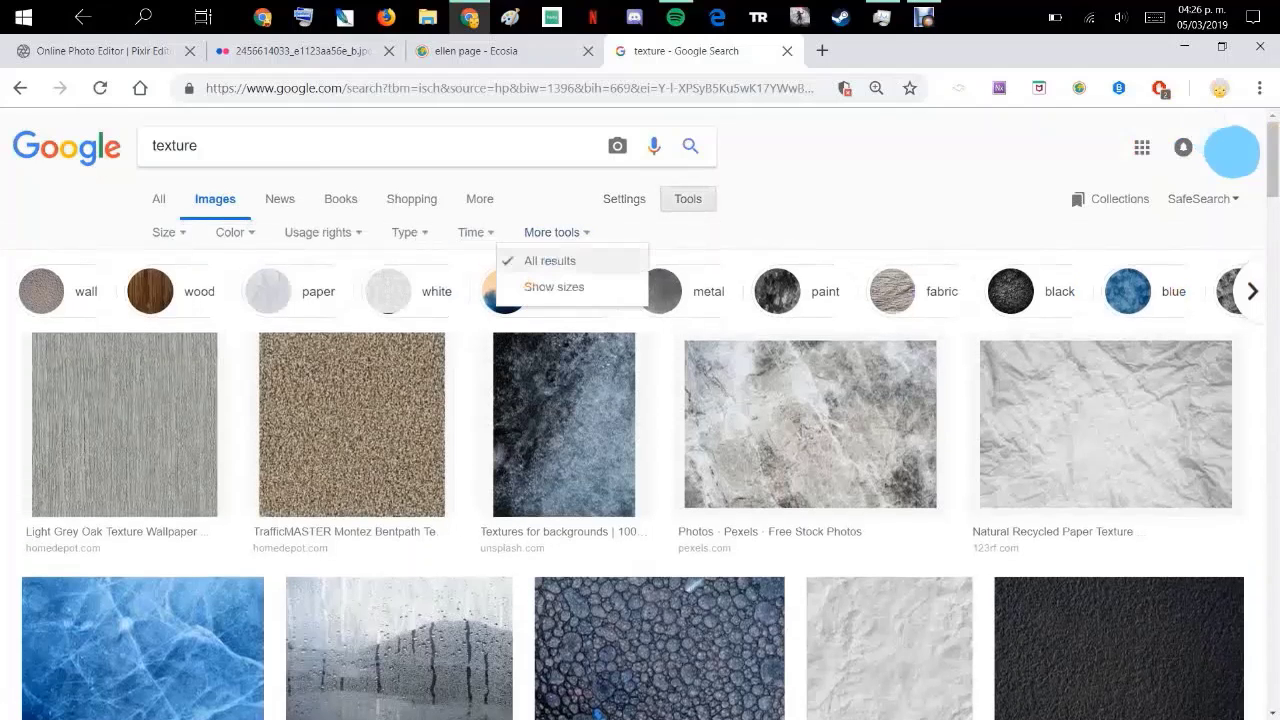
{"action": "left_click", "coordinate": [318, 232]}
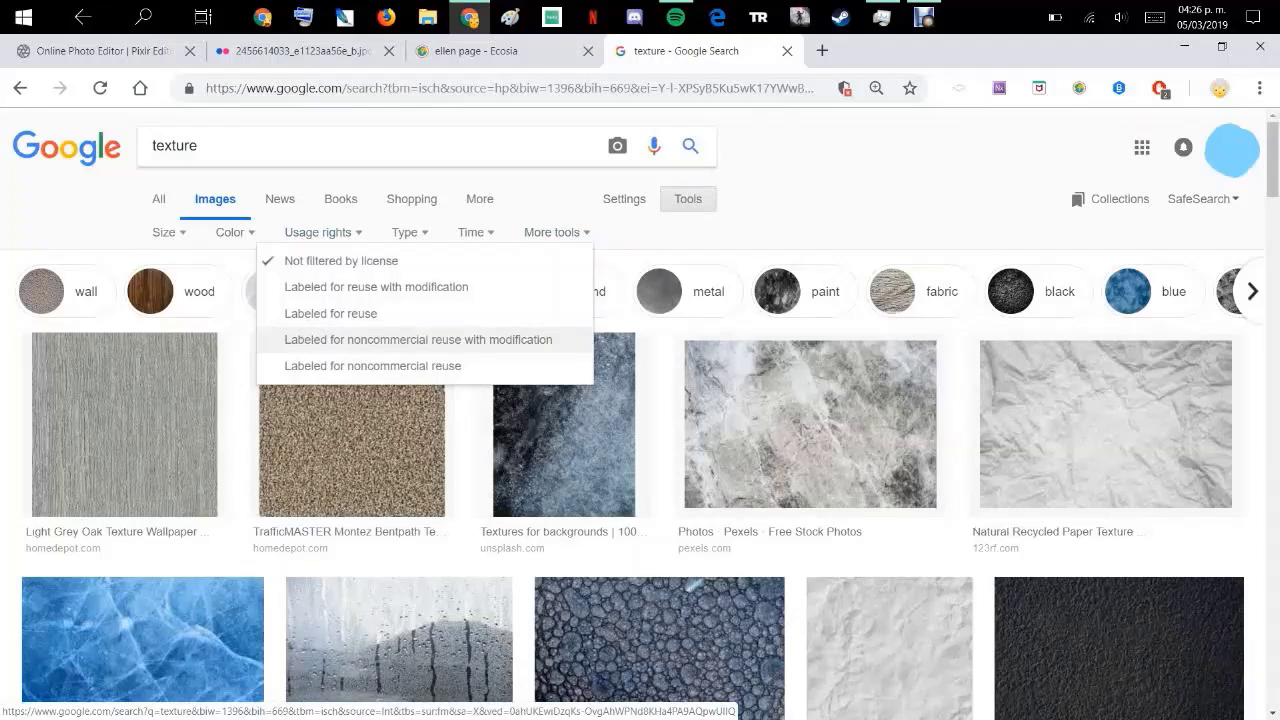
{"action": "left_click", "coordinate": [418, 339]}
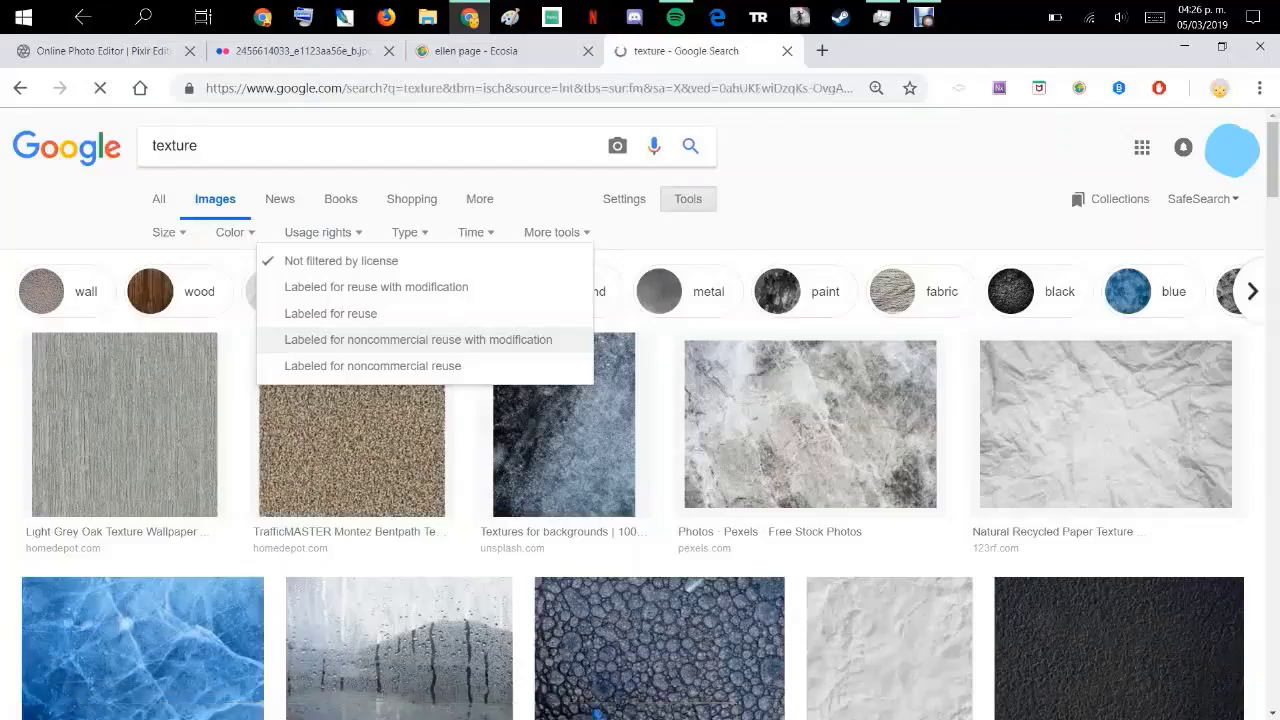
{"action": "scroll", "coordinate": [375, 360], "scroll_direction": "down", "scroll_amount": 9}
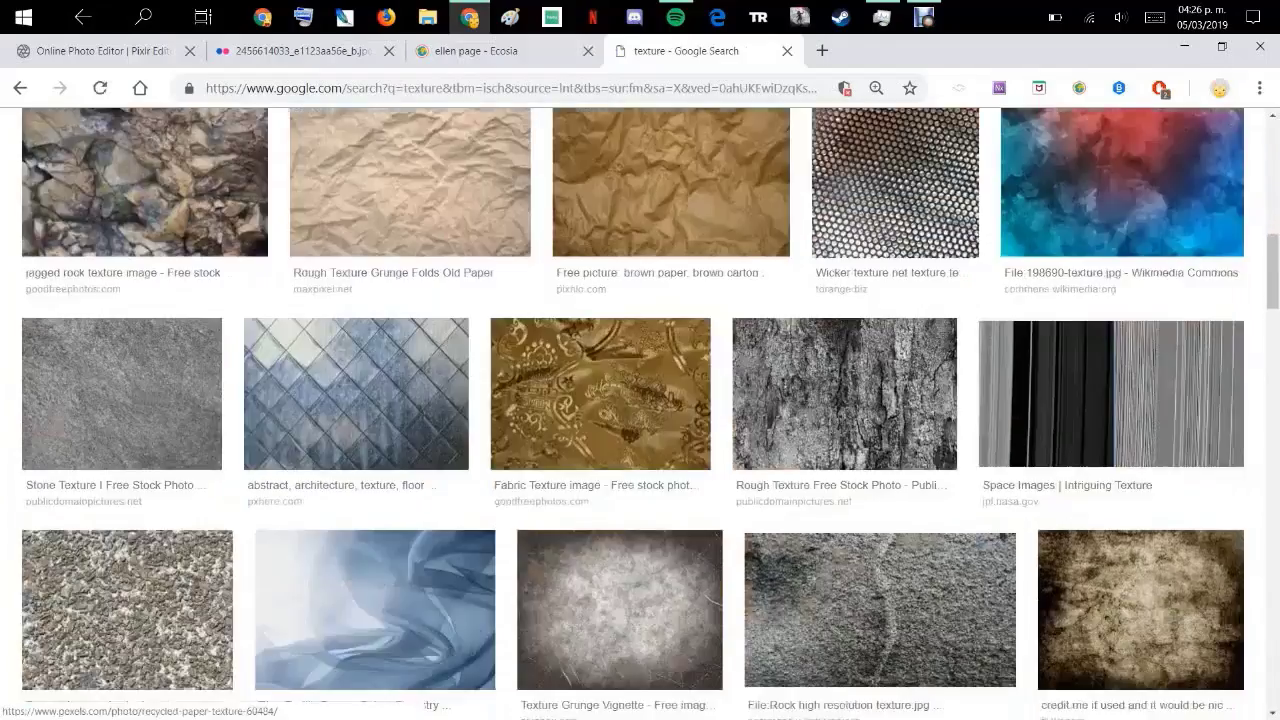
{"action": "scroll", "coordinate": [375, 360], "scroll_direction": "down", "scroll_amount": 10}
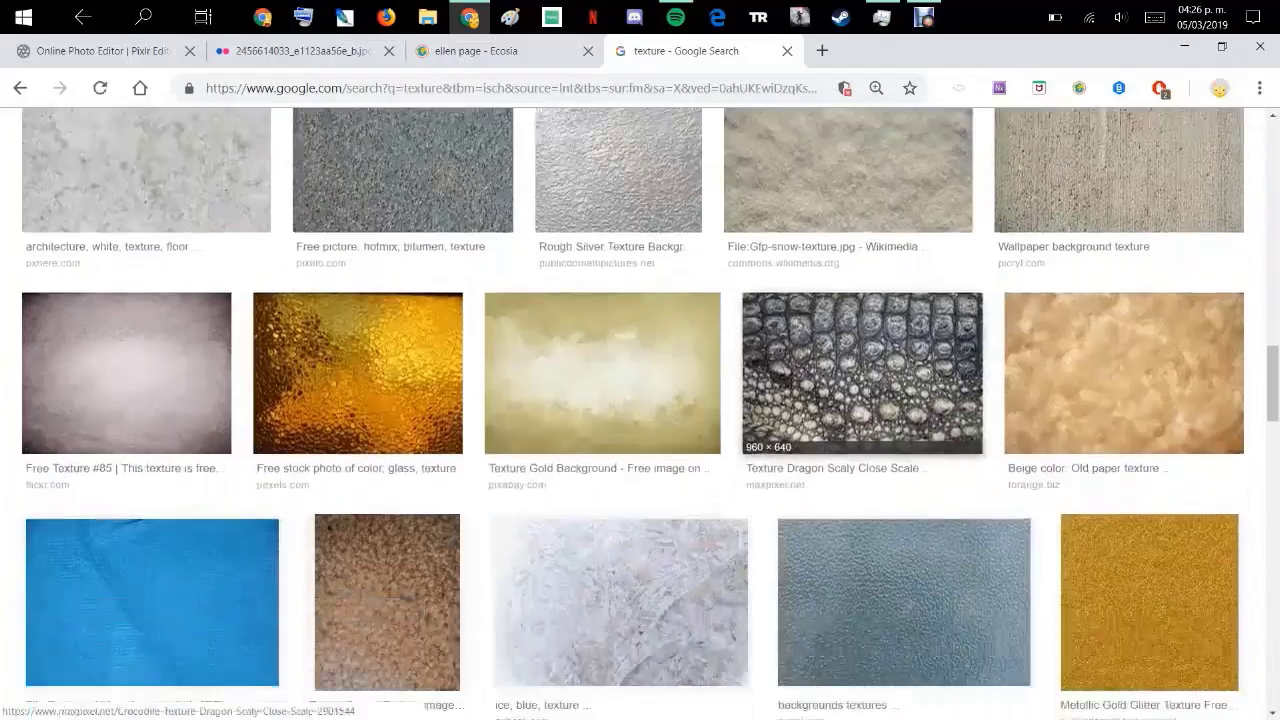
{"action": "scroll", "coordinate": [893, 450], "scroll_direction": "down", "scroll_amount": 3}
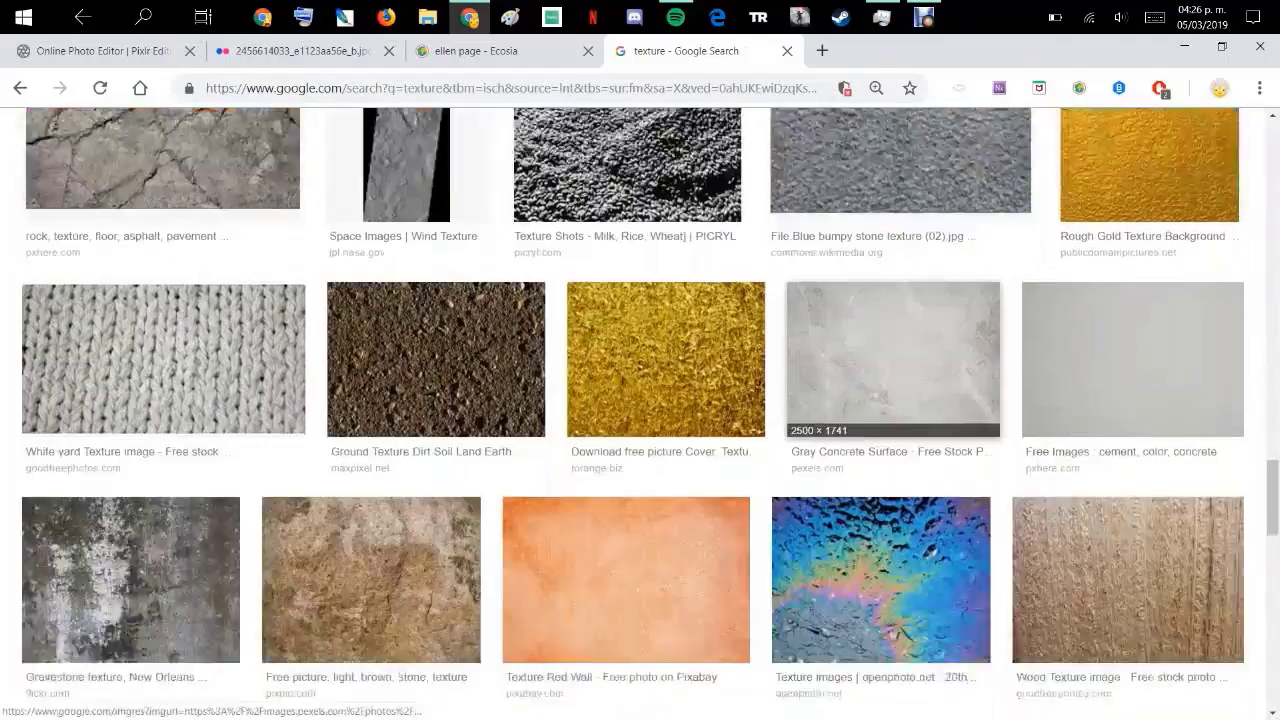
{"action": "scroll", "coordinate": [893, 450], "scroll_direction": "up", "scroll_amount": 3}
{"action": "scroll", "coordinate": [893, 450], "scroll_direction": "down", "scroll_amount": 2}
{"action": "scroll", "coordinate": [893, 450], "scroll_direction": "down", "scroll_amount": 3}
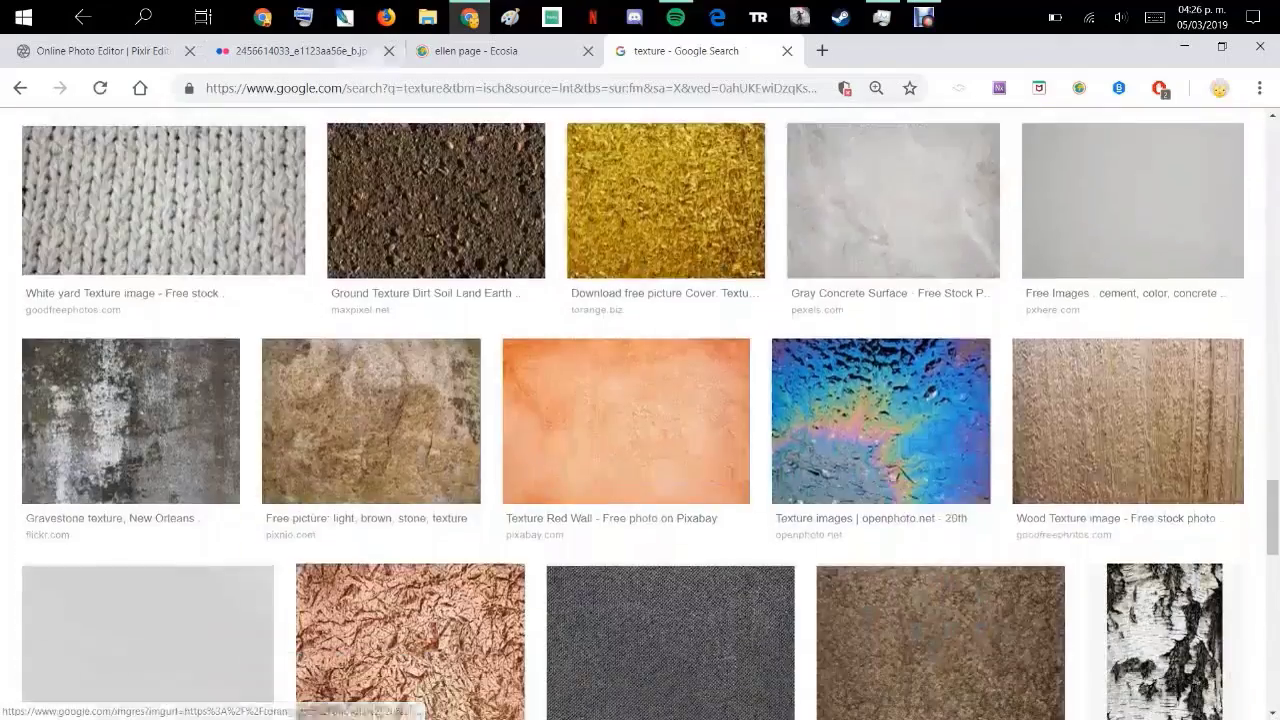
{"action": "left_click", "coordinate": [303, 51]}
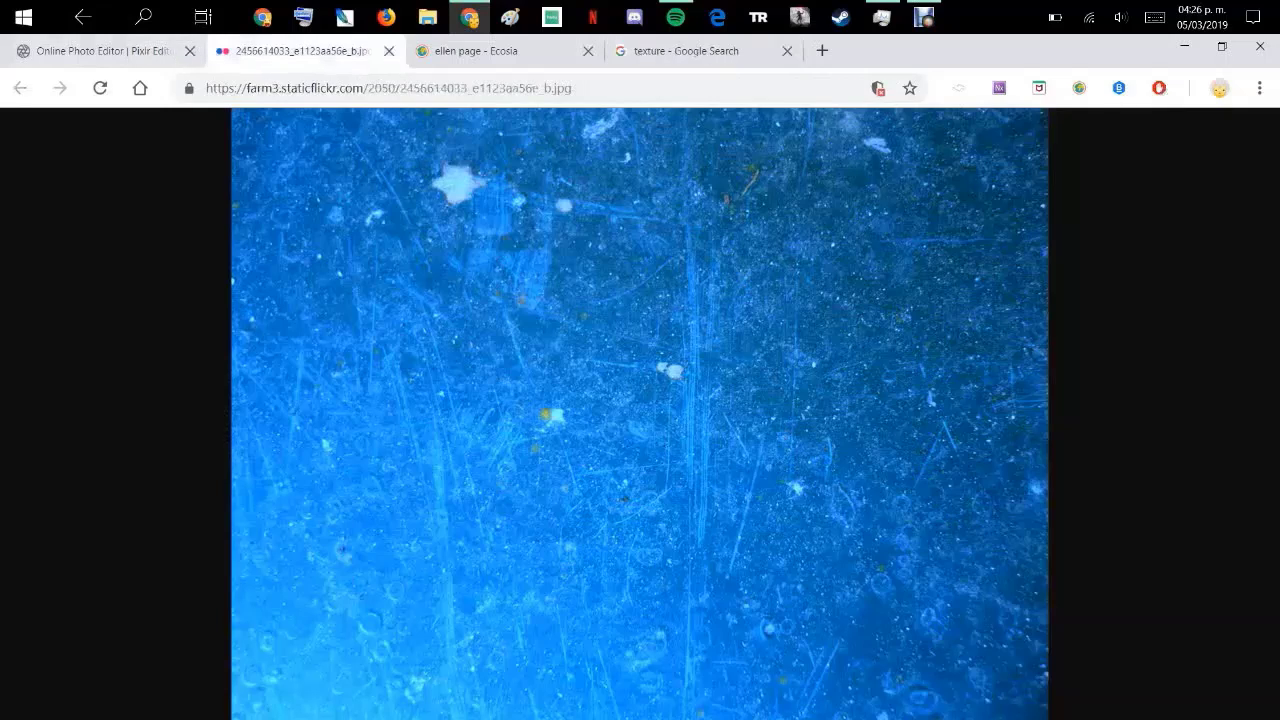
{"action": "left_click", "coordinate": [400, 88]}
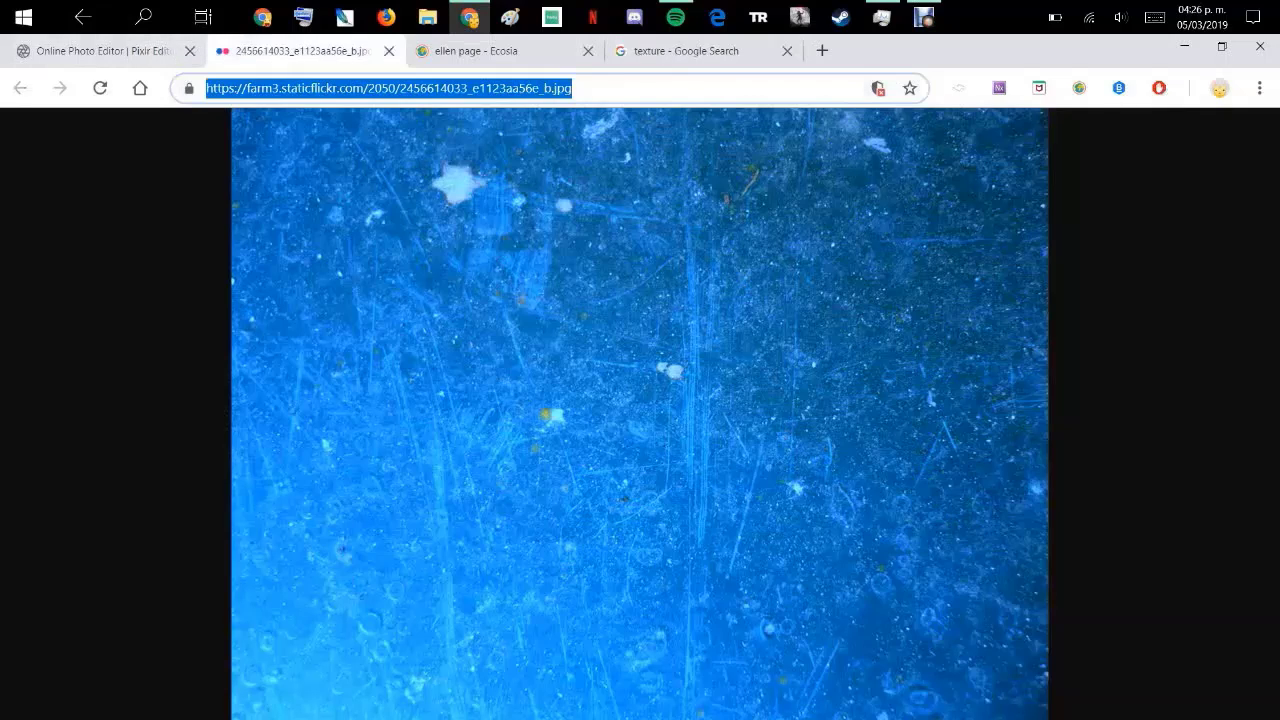
{"action": "left_click", "coordinate": [100, 51]}
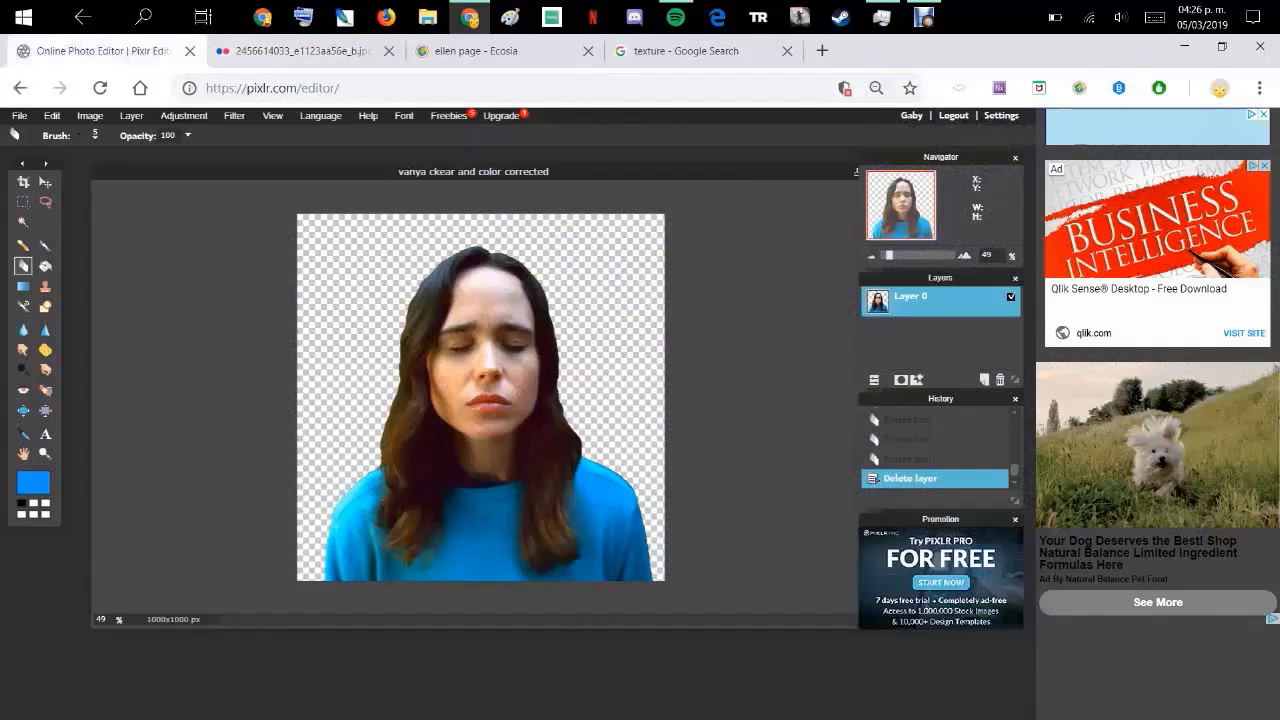
{"action": "left_click", "coordinate": [131, 115]}
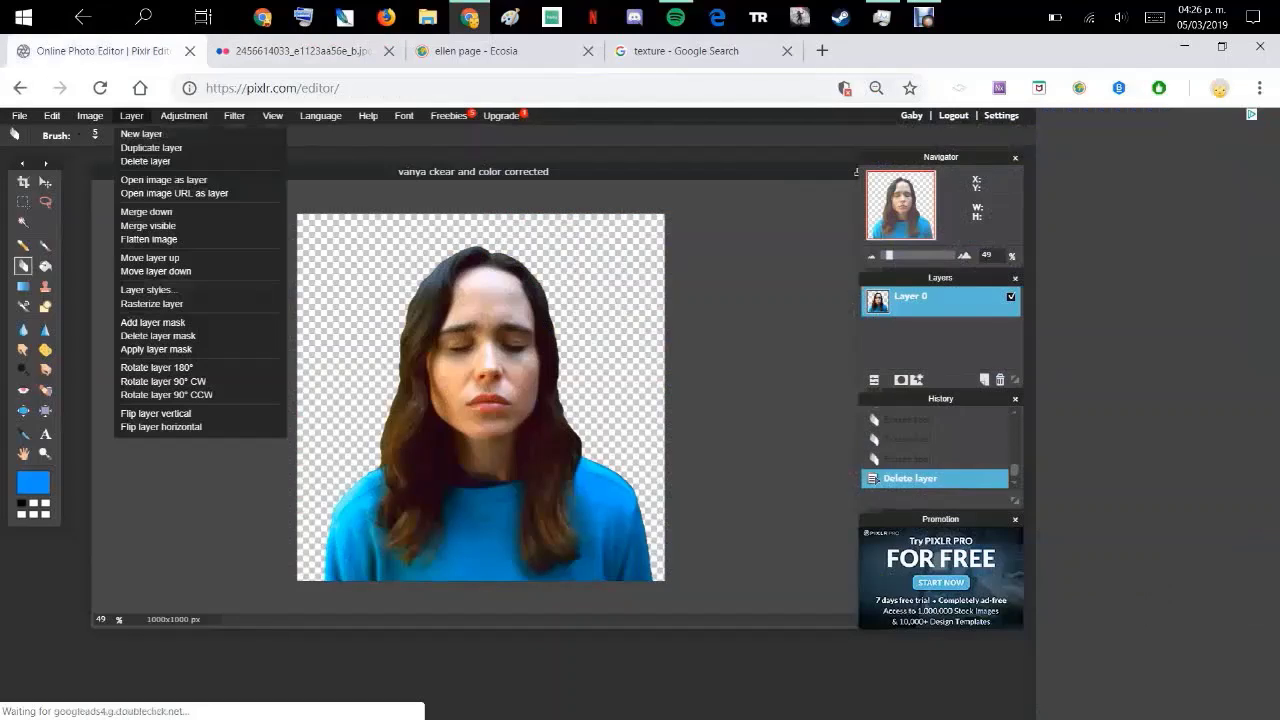
{"action": "left_click", "coordinate": [175, 193]}
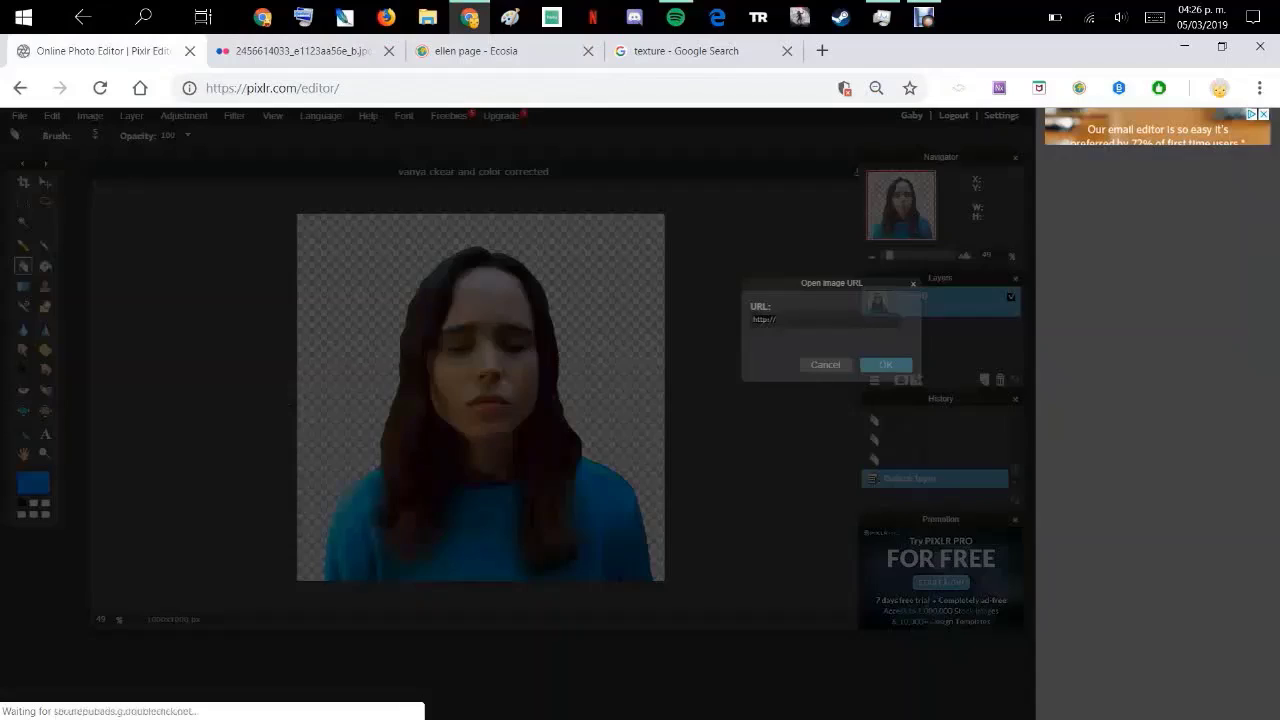
{"action": "key", "text": "ctrl+v"}
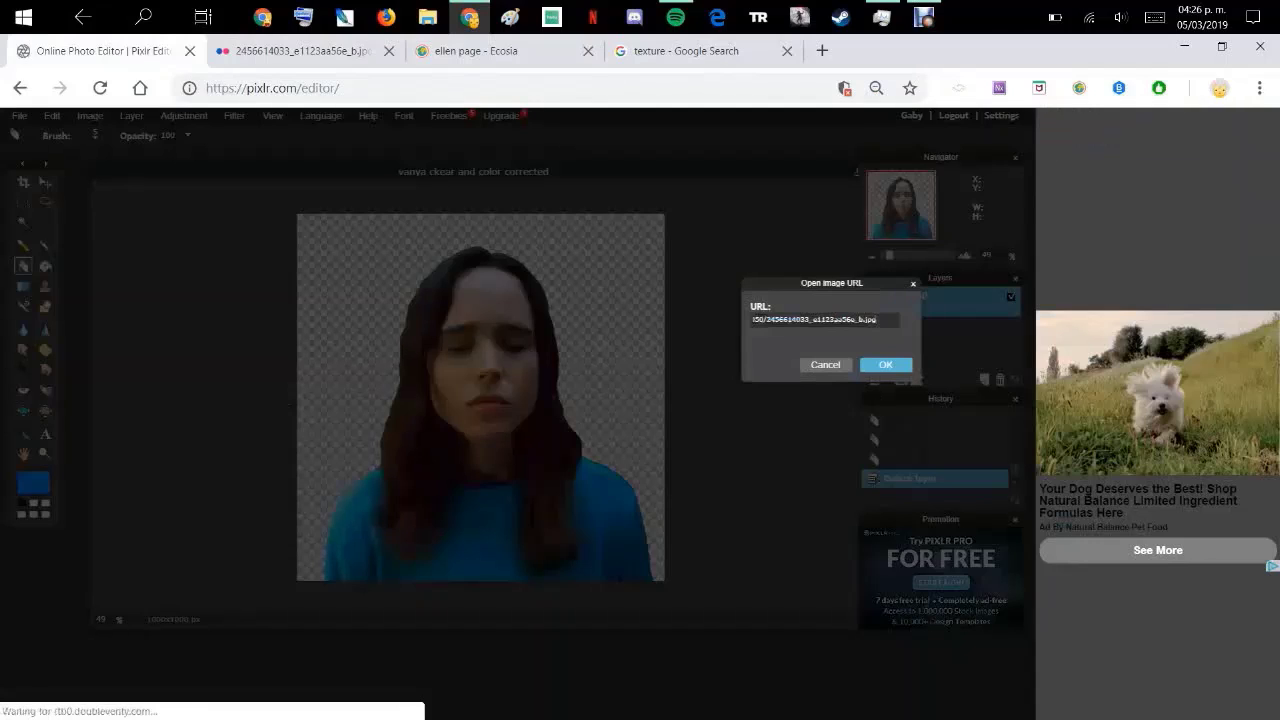
{"action": "key", "text": "Return"}
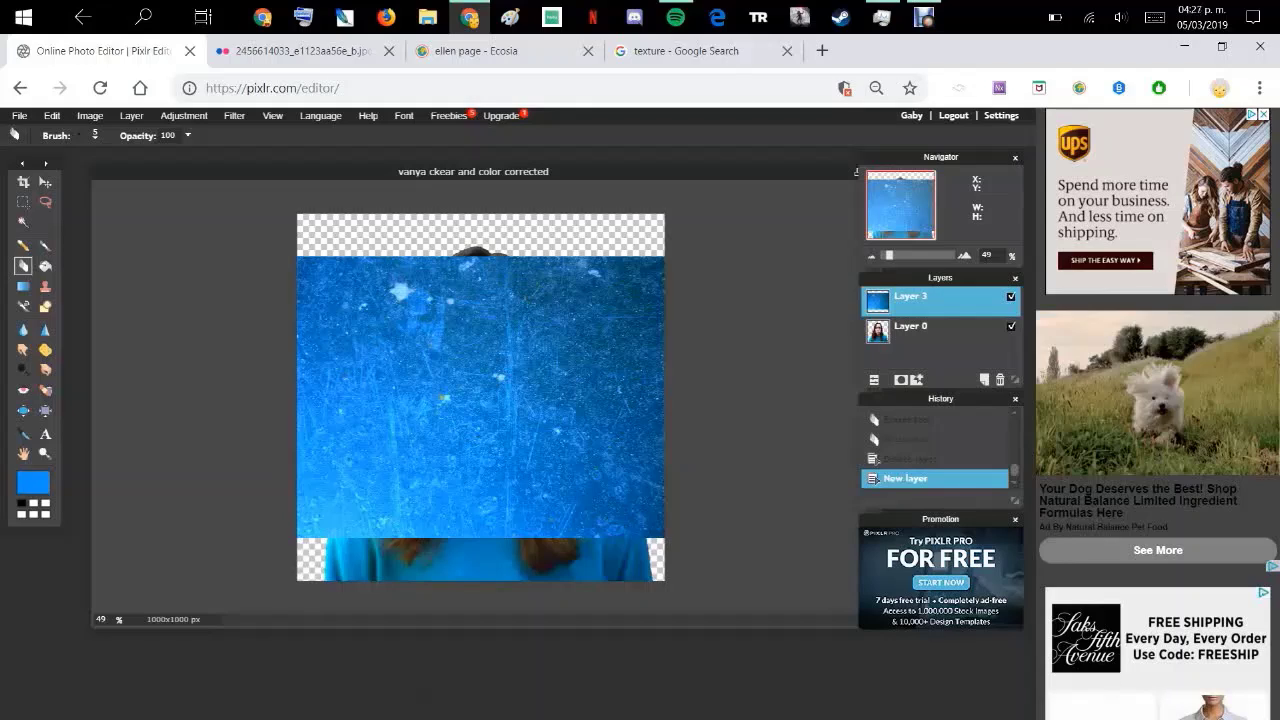
Place the blue texture layer below Layer 0 and flip it vertically
{"action": "left_click_drag", "start_coordinate": [936, 301], "coordinate": [943, 345]}
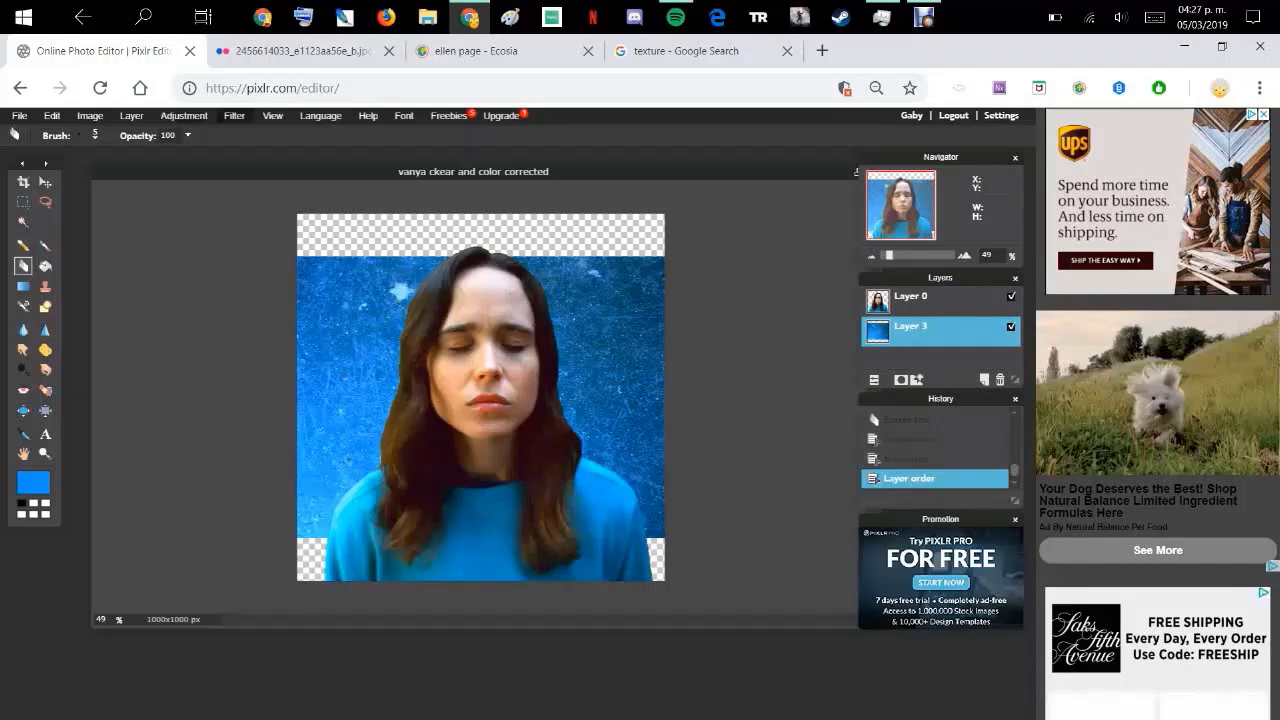
{"action": "left_click", "coordinate": [131, 115]}
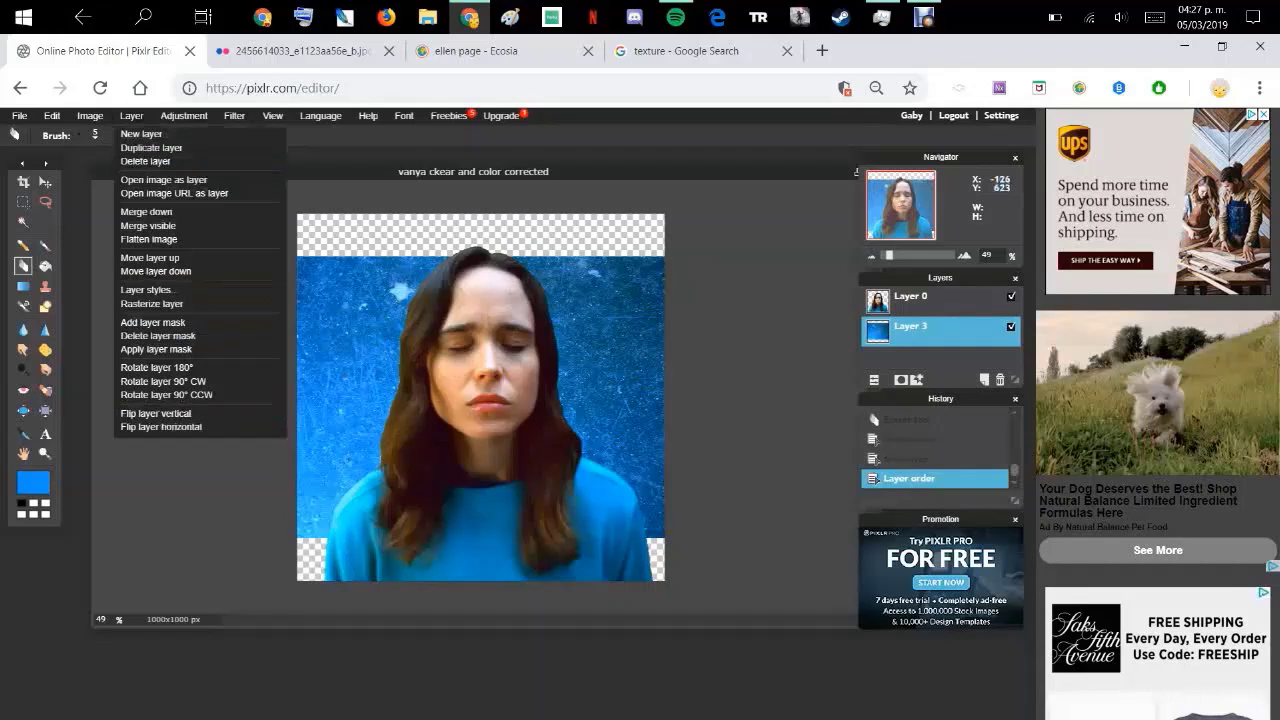
{"action": "left_click", "coordinate": [155, 413]}
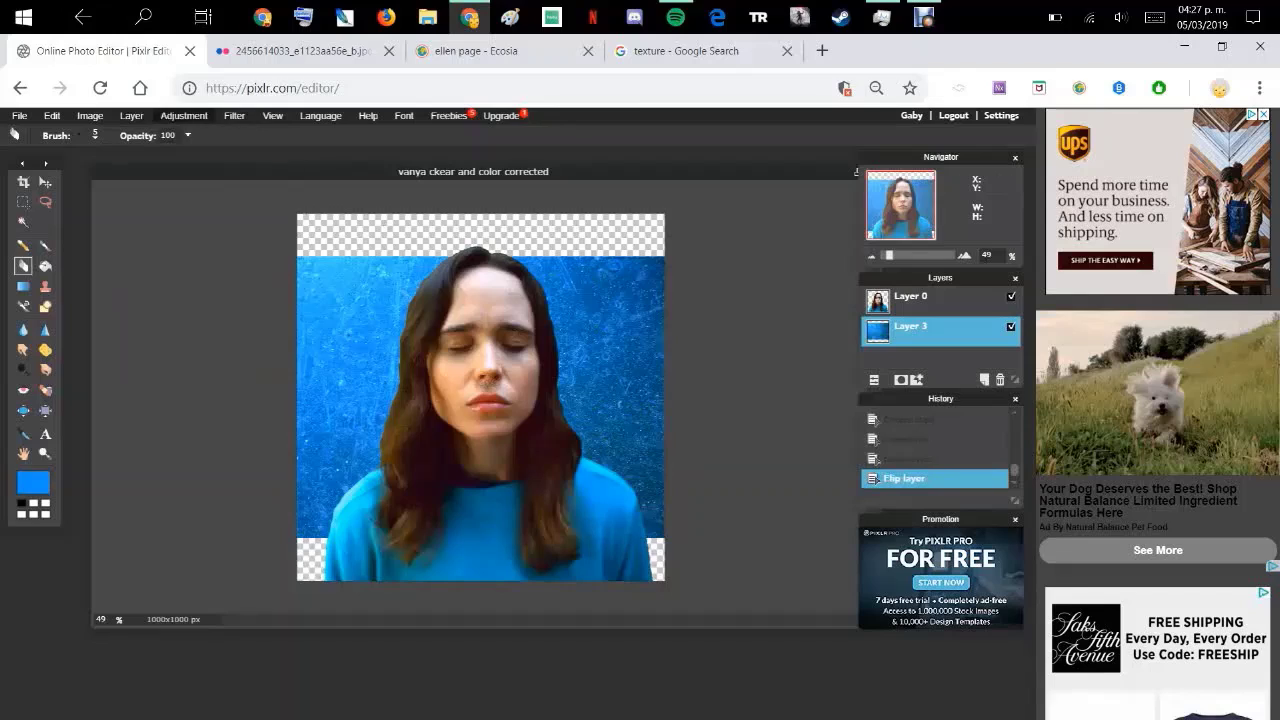
Free transform the blue texture on Layer 3, enlarging and shifting it until it covers the whole canvas
{"action": "left_click", "coordinate": [184, 115]}
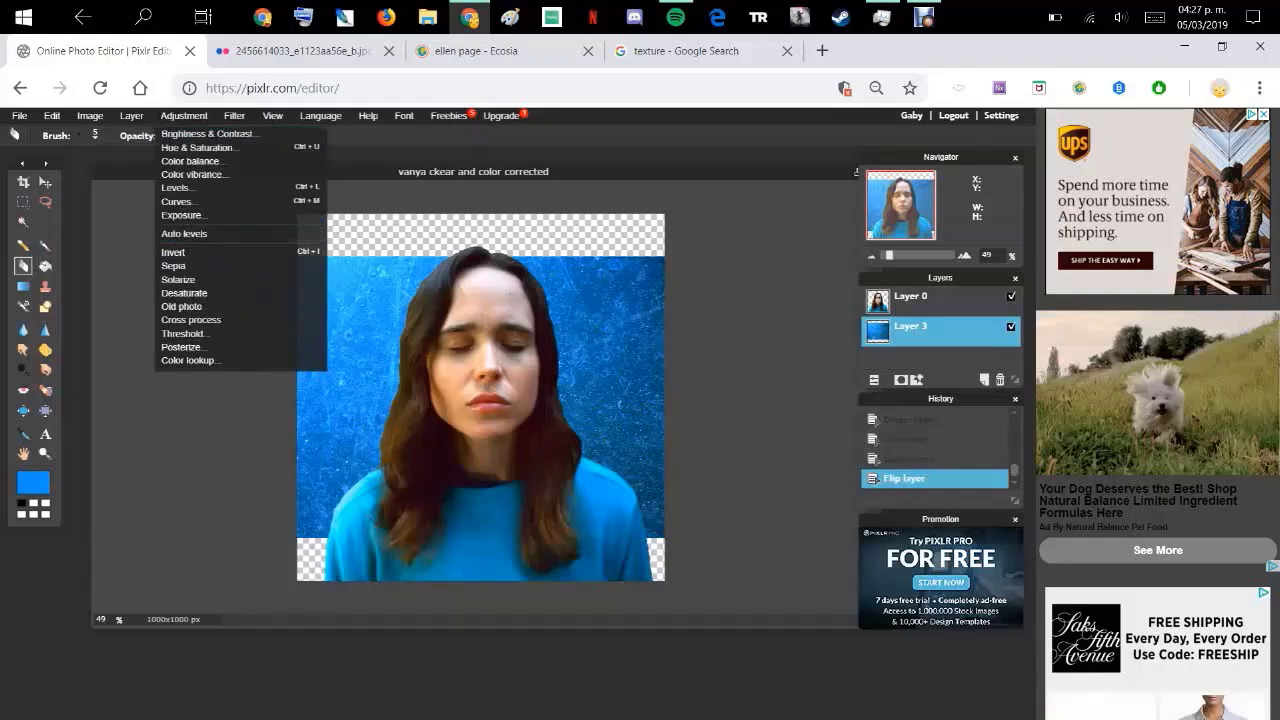
{"action": "mouse_move", "coordinate": [52, 116]}
{"action": "left_click", "coordinate": [75, 225]}
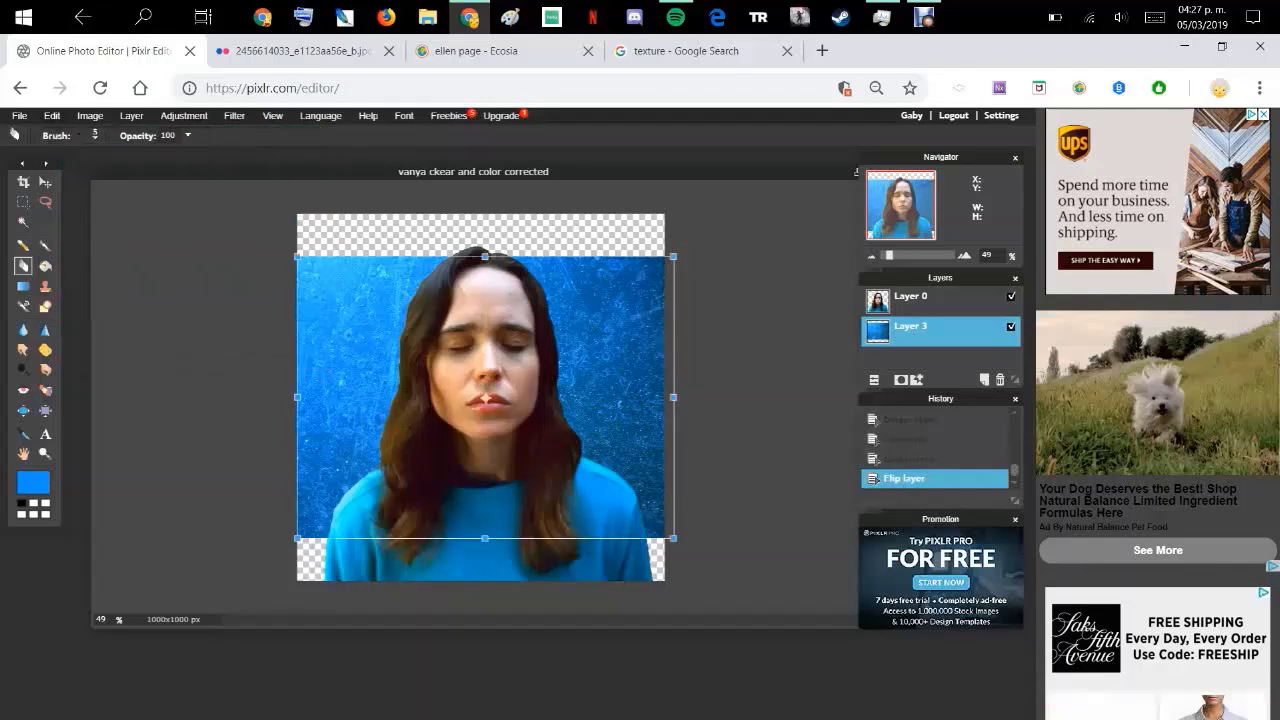
{"action": "left_click_drag", "start_coordinate": [297, 257], "coordinate": [245, 200]}
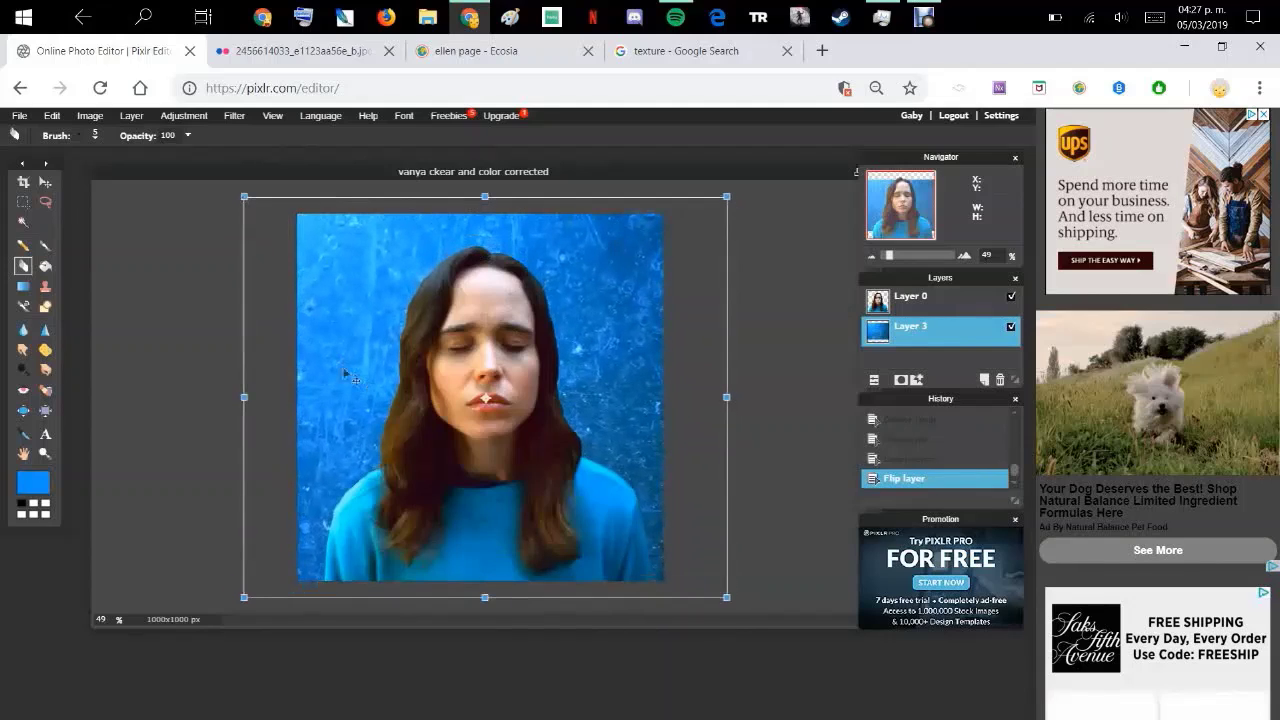
{"action": "left_click_drag", "start_coordinate": [356, 376], "coordinate": [378, 382]}
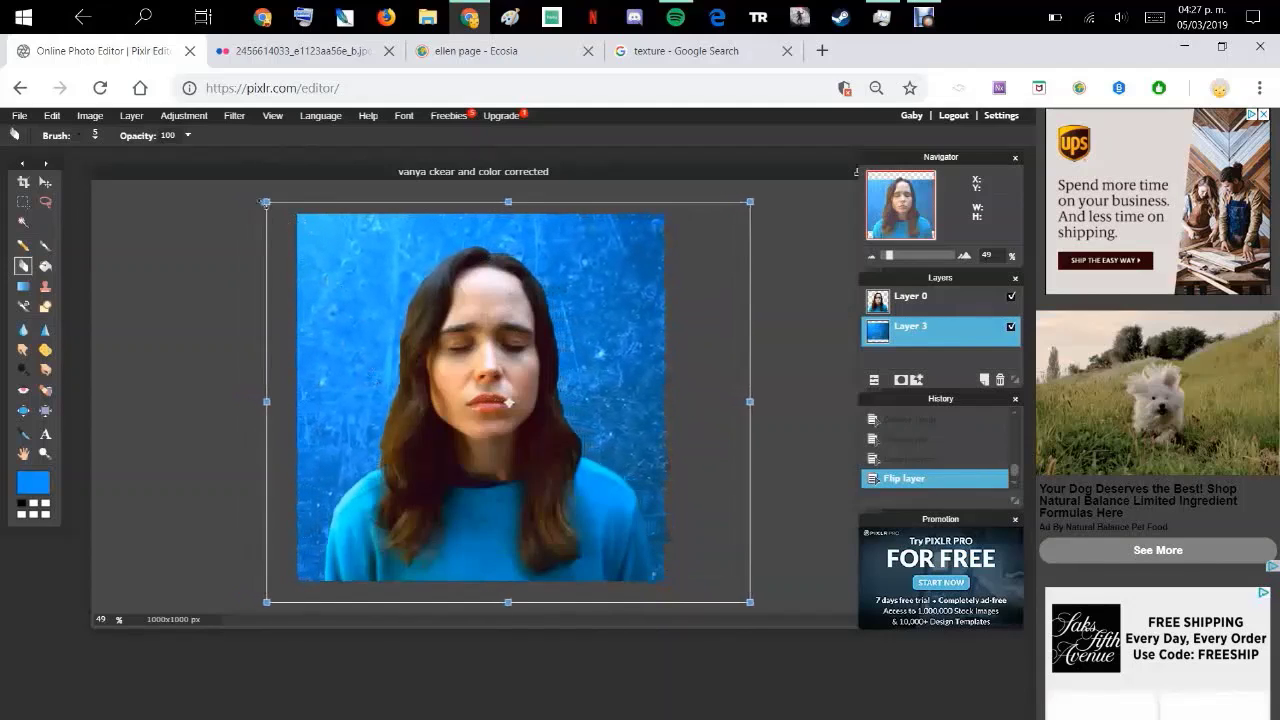
{"action": "left_click_drag", "start_coordinate": [277, 229], "coordinate": [237, 183]}
{"action": "left_click_drag", "start_coordinate": [429, 372], "coordinate": [474, 372]}
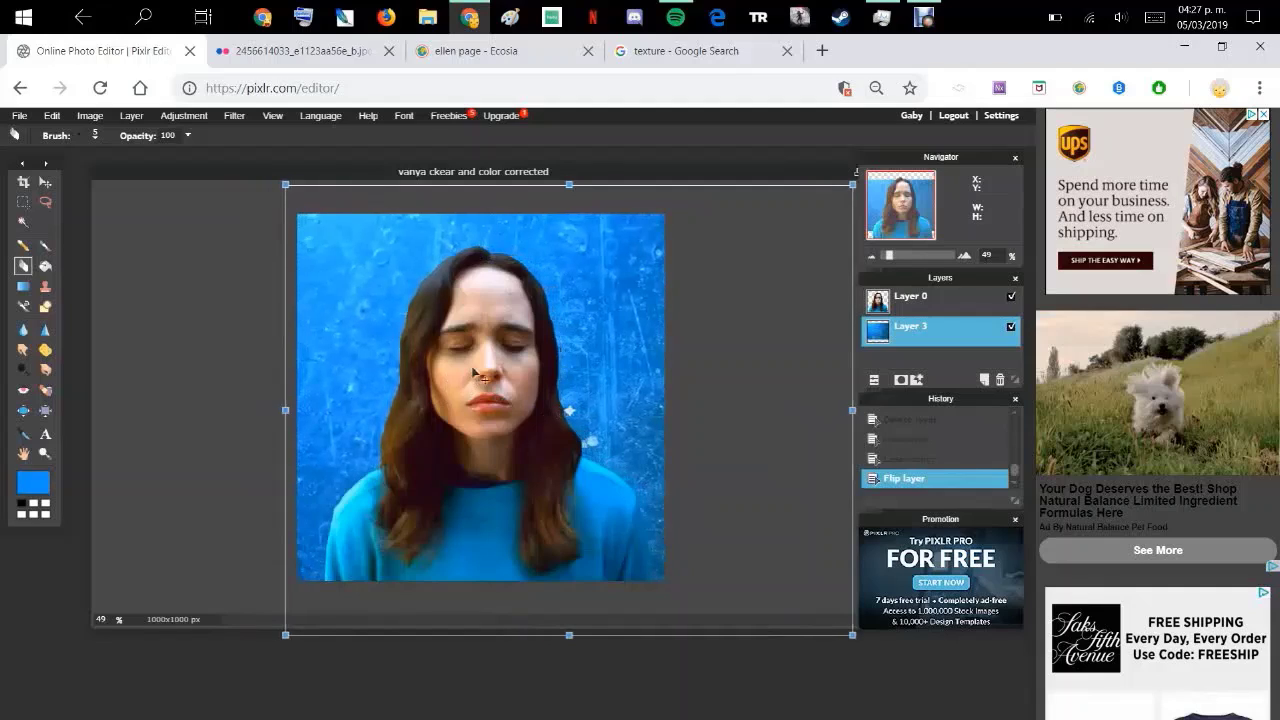
{"action": "key", "text": "Return"}
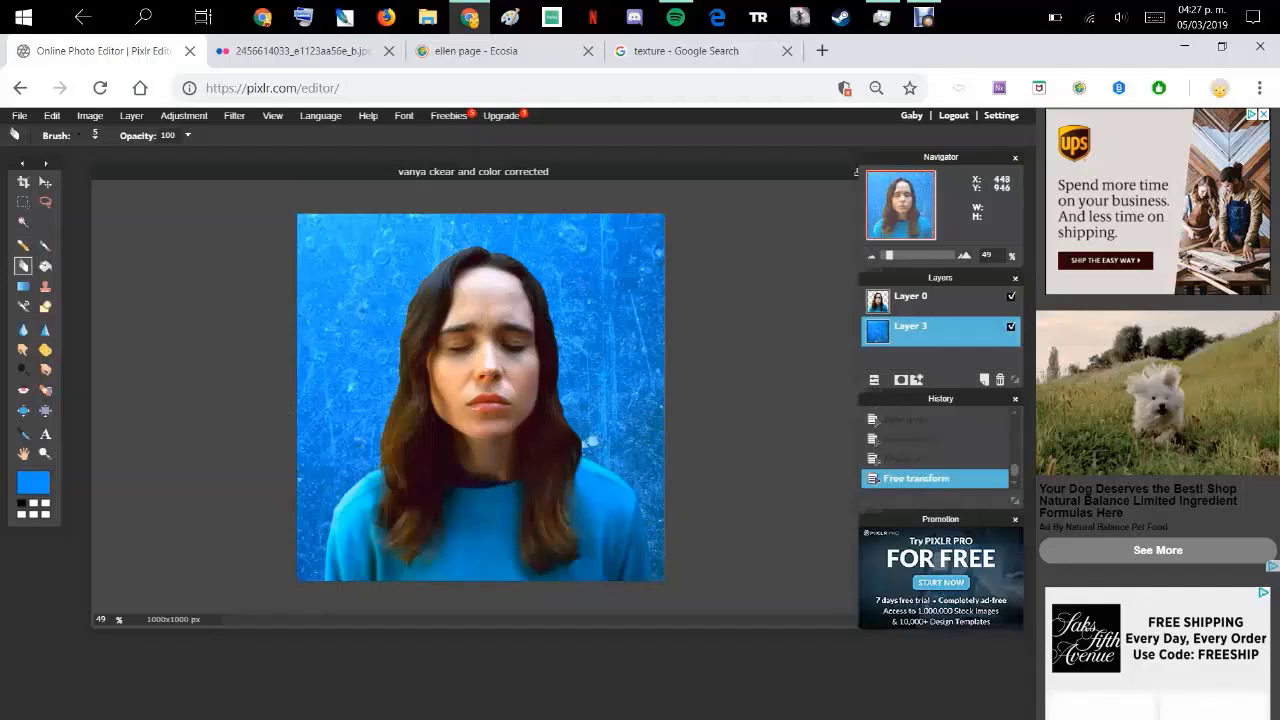
Set up the Color replace tool with a smaller hard round brush and a pink foreground color of hue 315, saturation 88, lightness 98
{"action": "scroll", "coordinate": [575, 417], "scroll_direction": "up", "scroll_amount": 5}
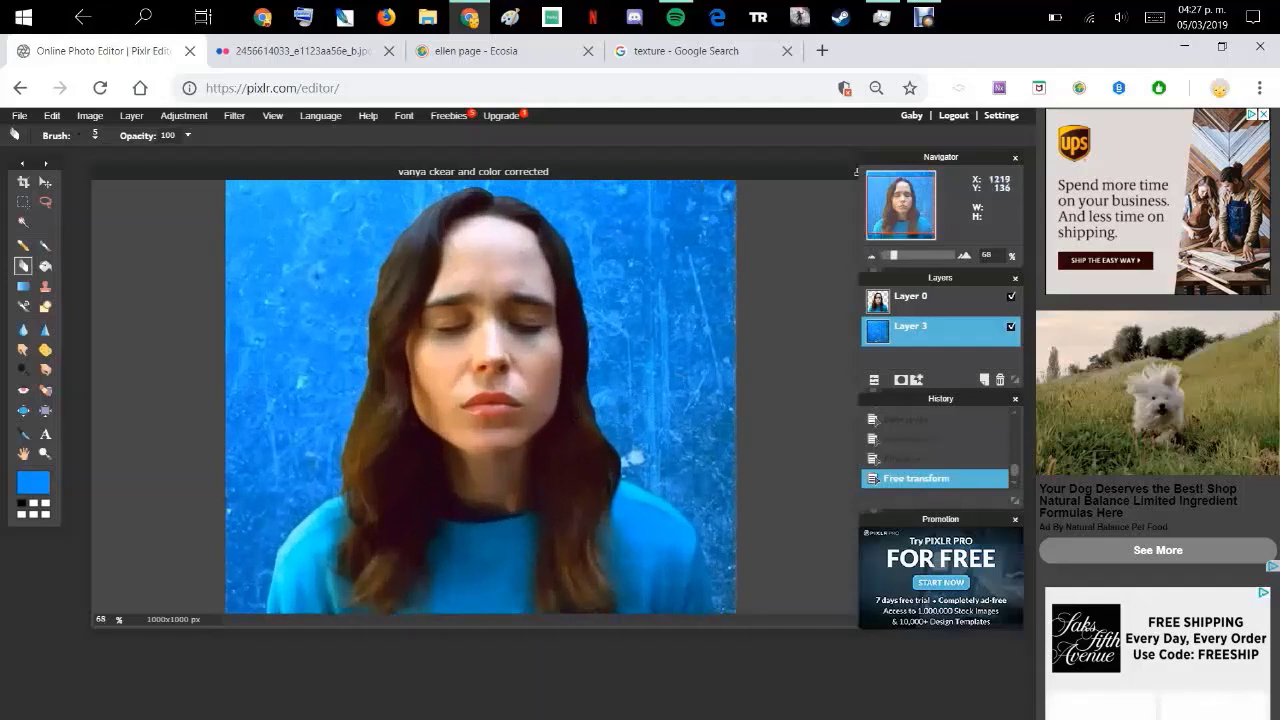
{"action": "scroll", "coordinate": [575, 417], "scroll_direction": "up", "scroll_amount": 2}
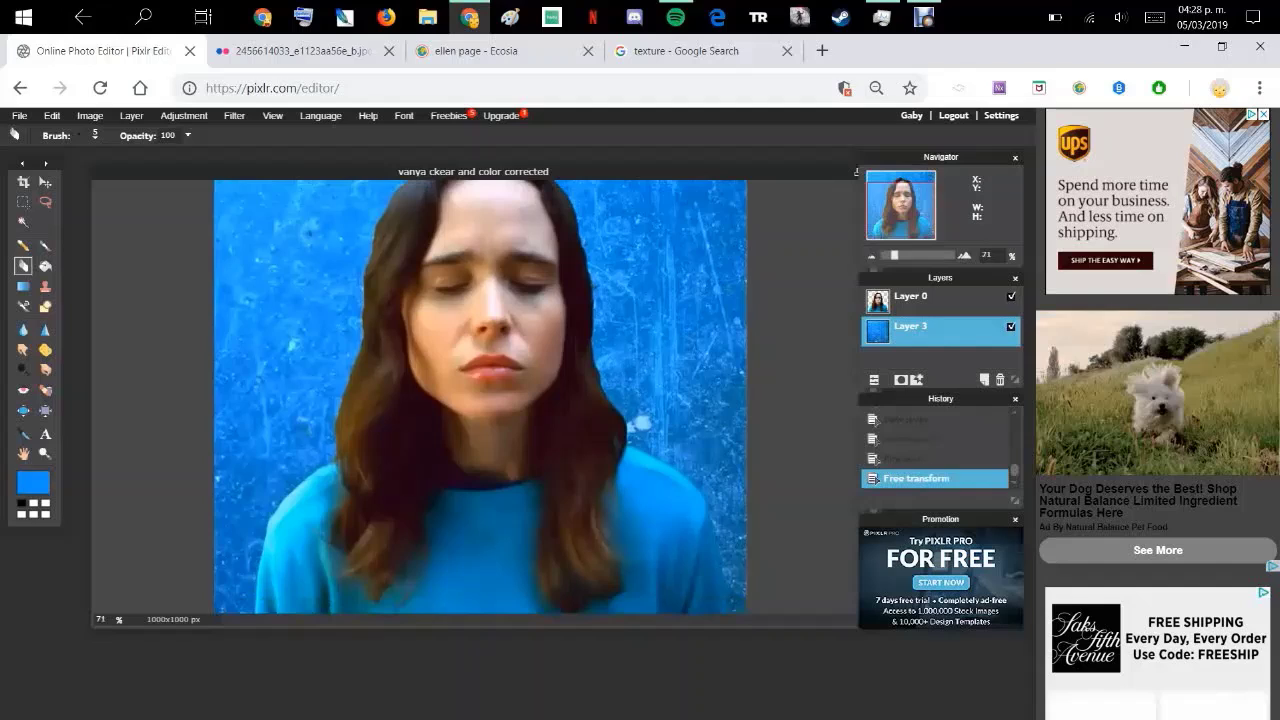
{"action": "scroll", "coordinate": [480, 397], "scroll_direction": "down", "scroll_amount": 1}
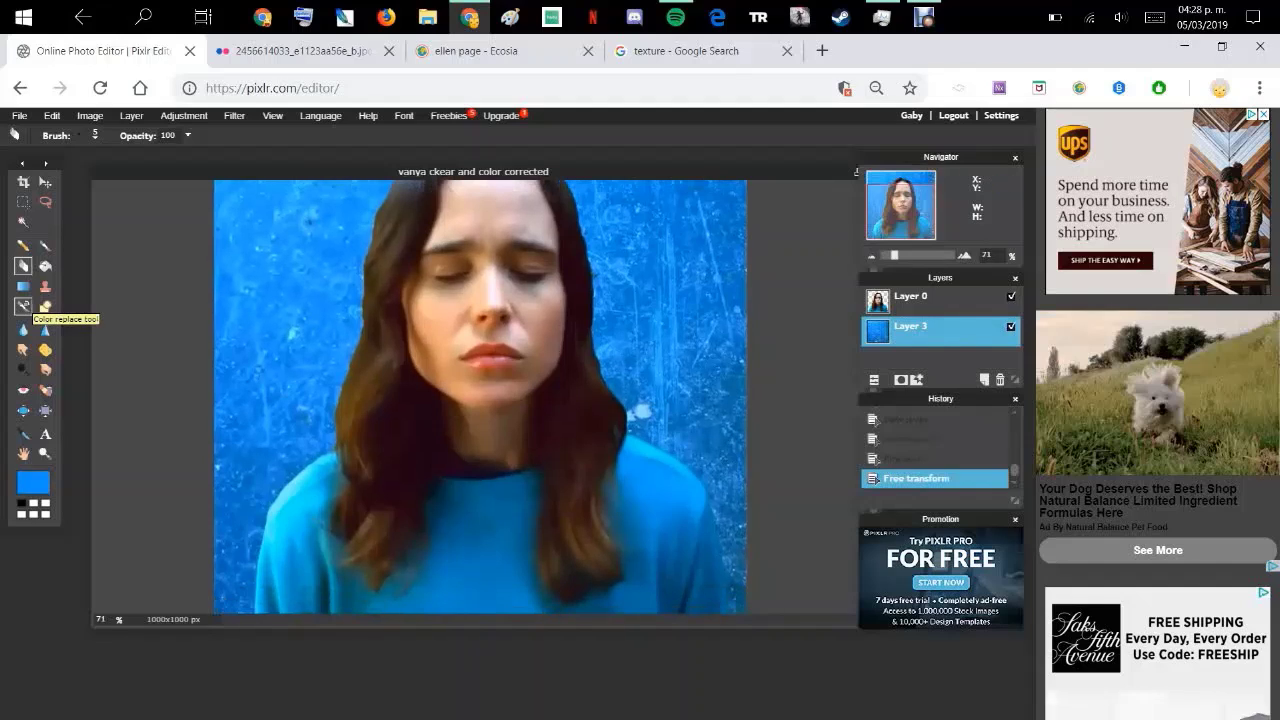
{"action": "left_click", "coordinate": [23, 306]}
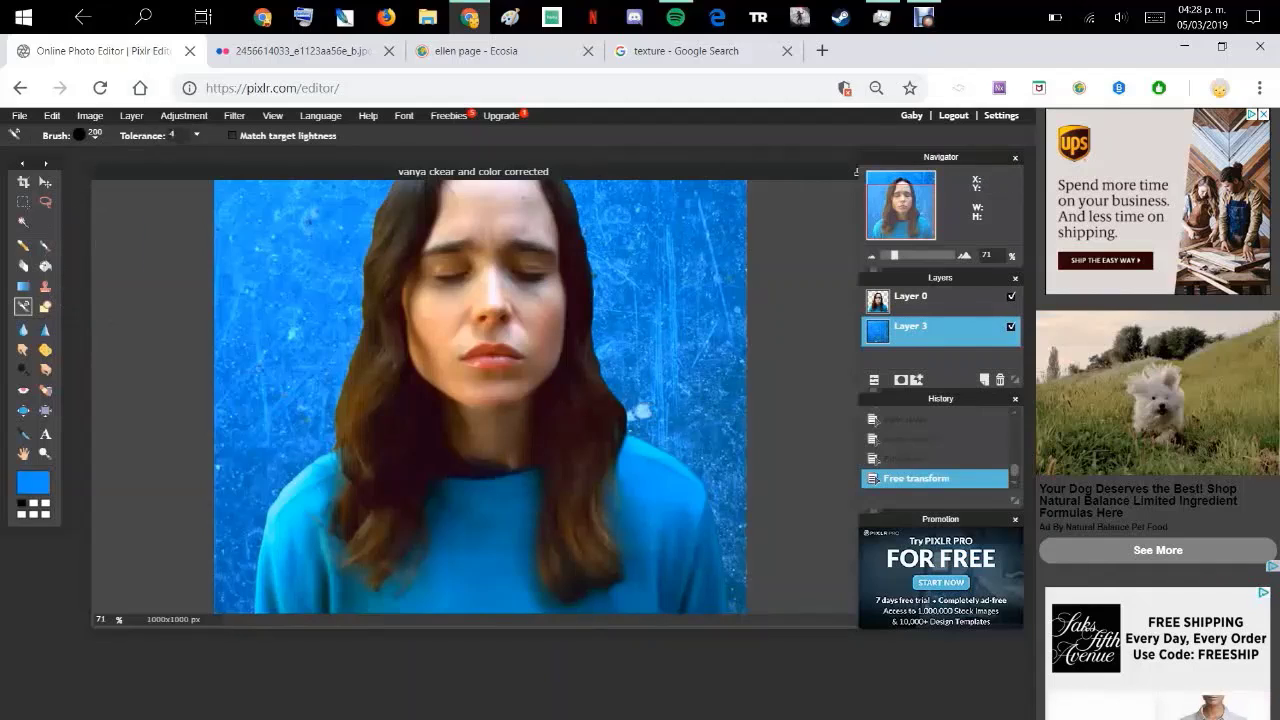
{"action": "left_click", "coordinate": [85, 134]}
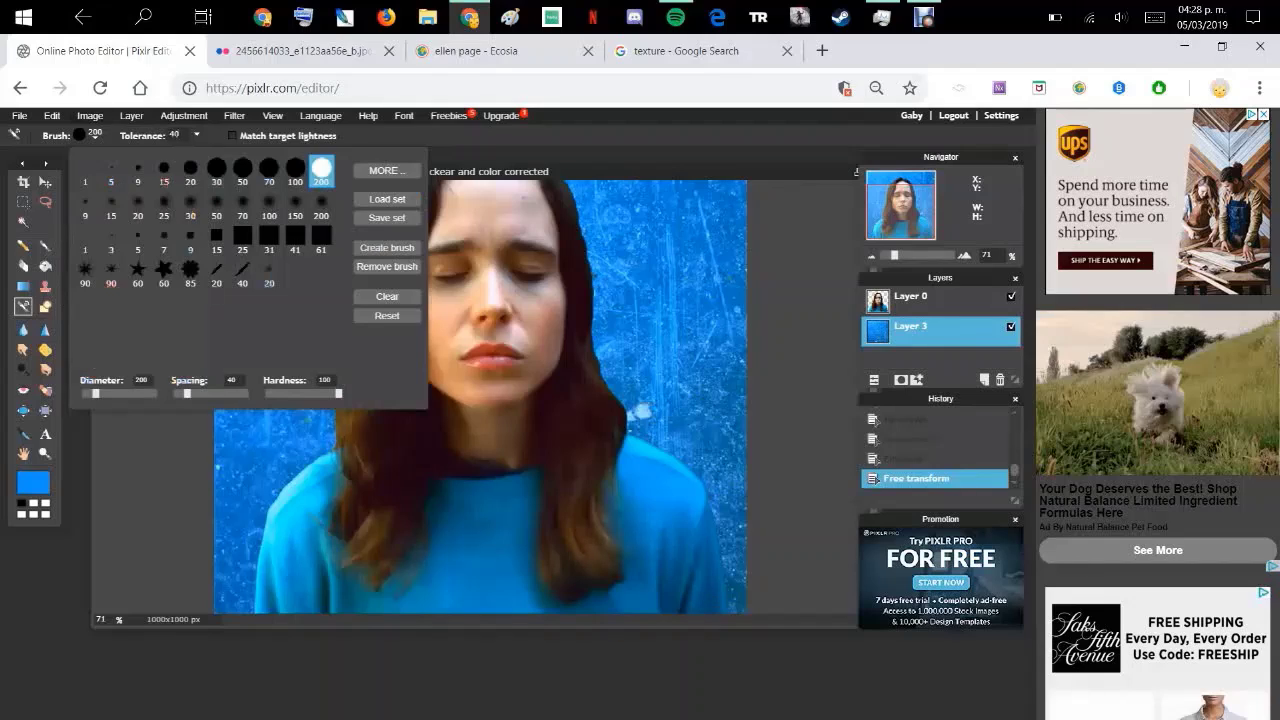
{"action": "left_click", "coordinate": [217, 170]}
{"action": "left_click", "coordinate": [243, 170]}
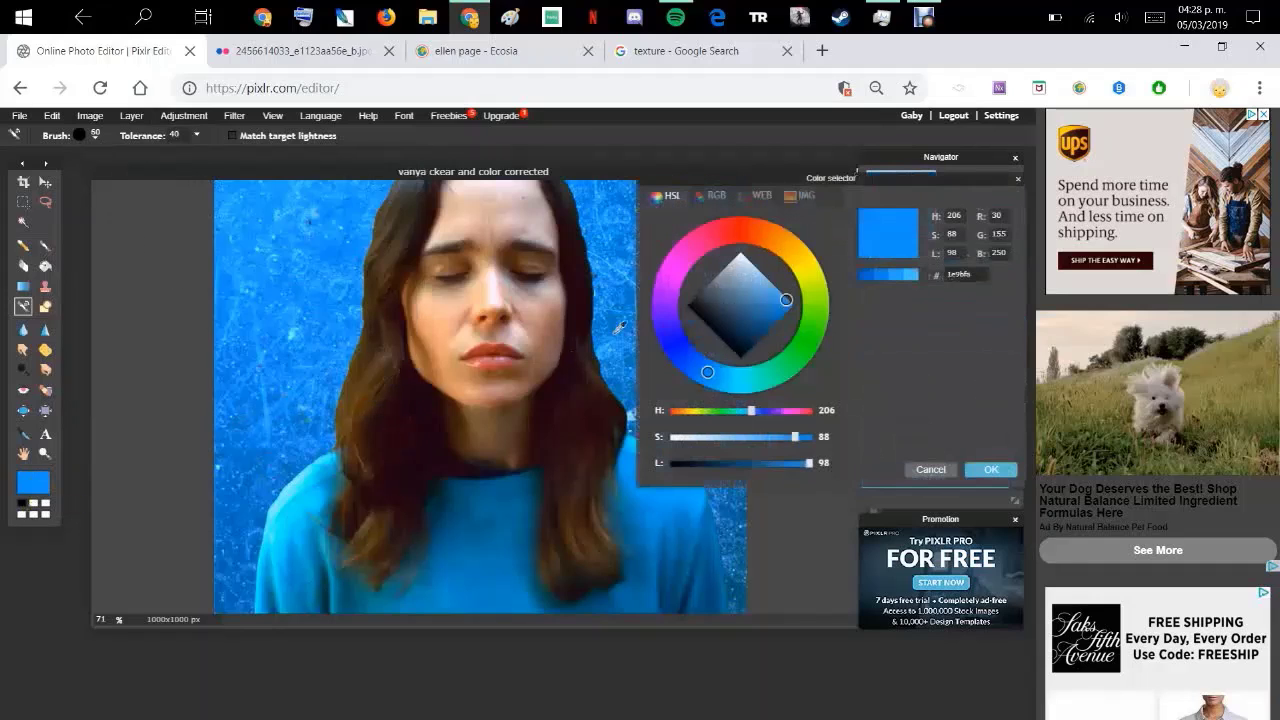
{"action": "left_click", "coordinate": [33, 483]}
{"action": "left_click", "coordinate": [687, 252]}
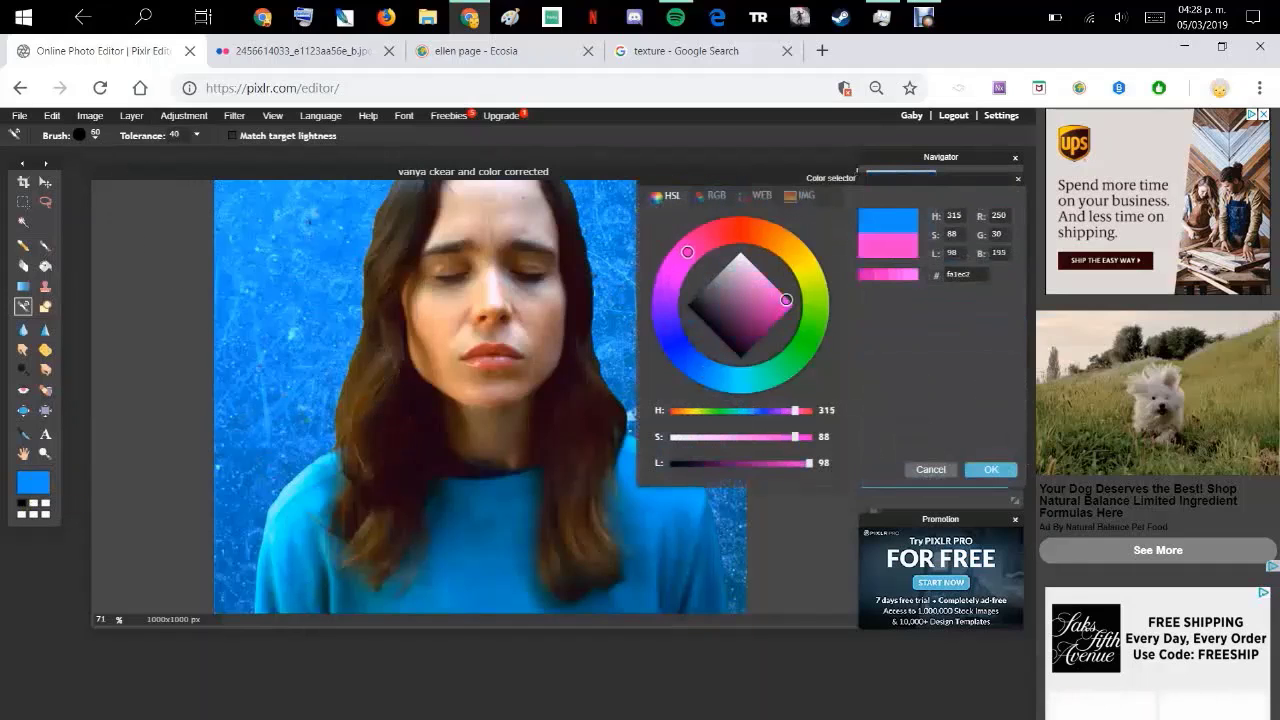
{"action": "left_click", "coordinate": [991, 470]}
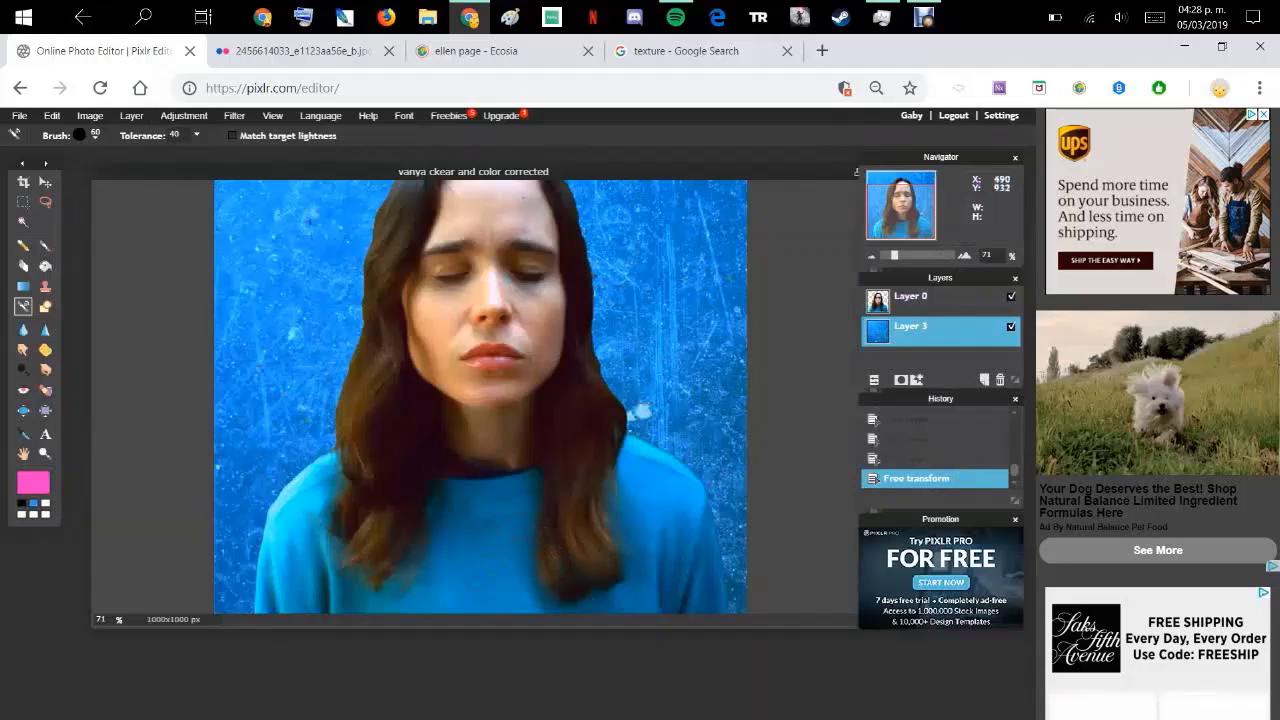
Recolor the woman's blue sweater on Layer 0 to pink with the Color replace tool, undoing the stray stroke made on Layer 3
{"action": "left_click", "coordinate": [475, 577]}
{"action": "key", "text": "ctrl+z"}
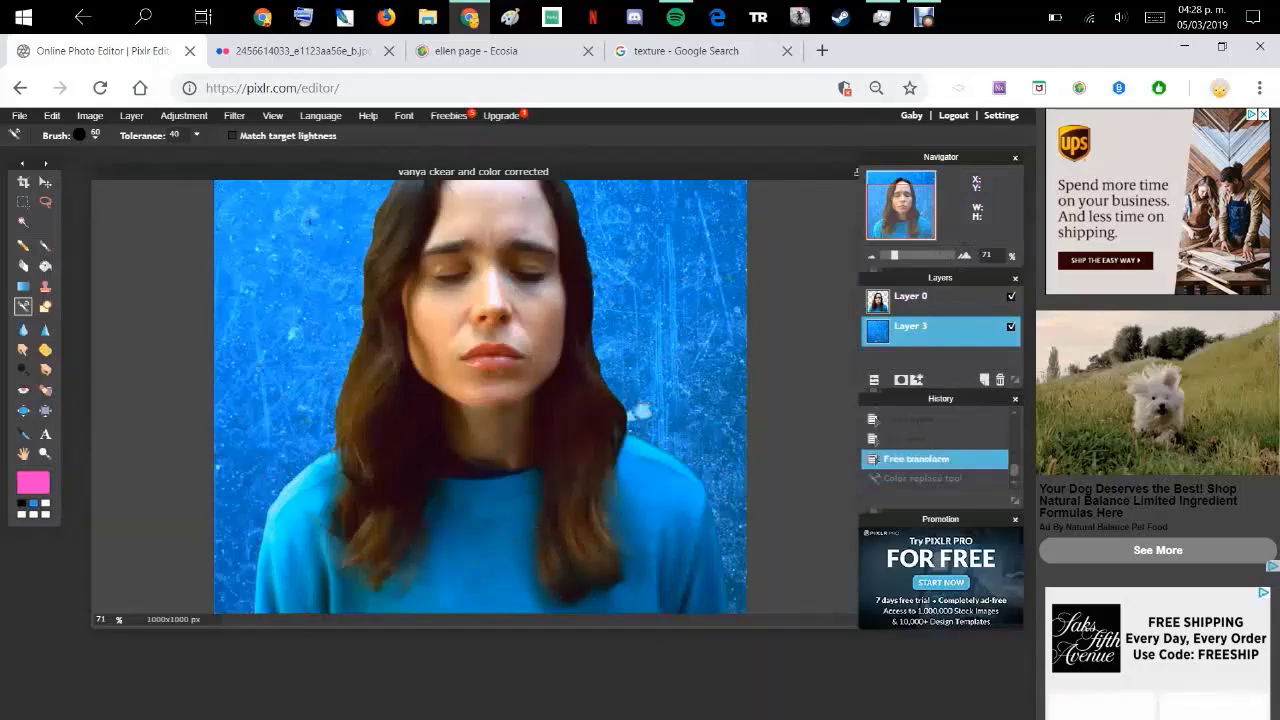
{"action": "left_click", "coordinate": [930, 300]}
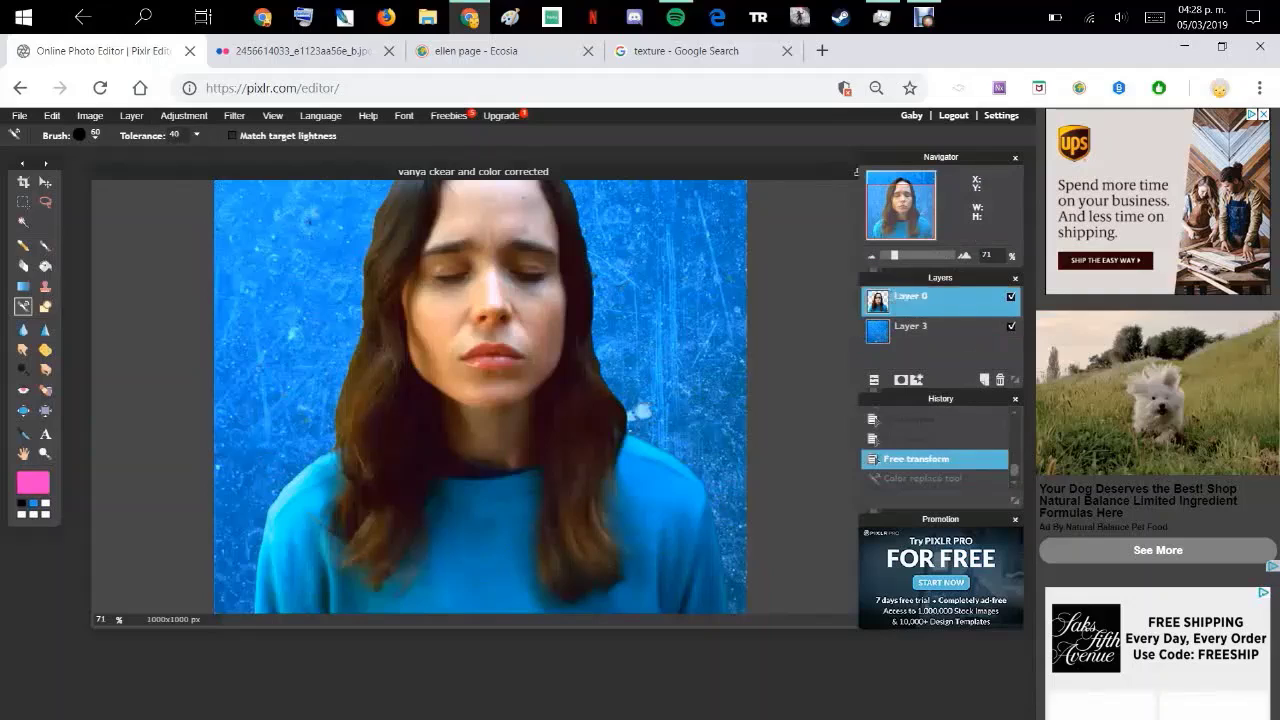
{"action": "mouse_move", "coordinate": [462, 572]}
{"action": "left_mouse_down"}
{"action": "mouse_move", "coordinate": [538, 505]}
{"action": "mouse_move", "coordinate": [541, 476]}
{"action": "mouse_move", "coordinate": [450, 486]}
{"action": "mouse_move", "coordinate": [429, 546]}
{"action": "mouse_move", "coordinate": [470, 545]}
{"action": "mouse_move", "coordinate": [440, 600]}
{"action": "mouse_move", "coordinate": [490, 530]}
{"action": "mouse_move", "coordinate": [470, 600]}
{"action": "left_mouse_up"}
{"action": "mouse_move", "coordinate": [453, 557]}
{"action": "left_mouse_down"}
{"action": "mouse_move", "coordinate": [574, 447]}
{"action": "mouse_move", "coordinate": [532, 694]}
{"action": "mouse_move", "coordinate": [565, 495]}
{"action": "mouse_move", "coordinate": [544, 483]}
{"action": "mouse_move", "coordinate": [600, 455]}
{"action": "mouse_move", "coordinate": [583, 566]}
{"action": "mouse_move", "coordinate": [650, 490]}
{"action": "mouse_move", "coordinate": [640, 605]}
{"action": "mouse_move", "coordinate": [670, 480]}
{"action": "mouse_move", "coordinate": [690, 630]}
{"action": "mouse_move", "coordinate": [684, 598]}
{"action": "left_mouse_up"}
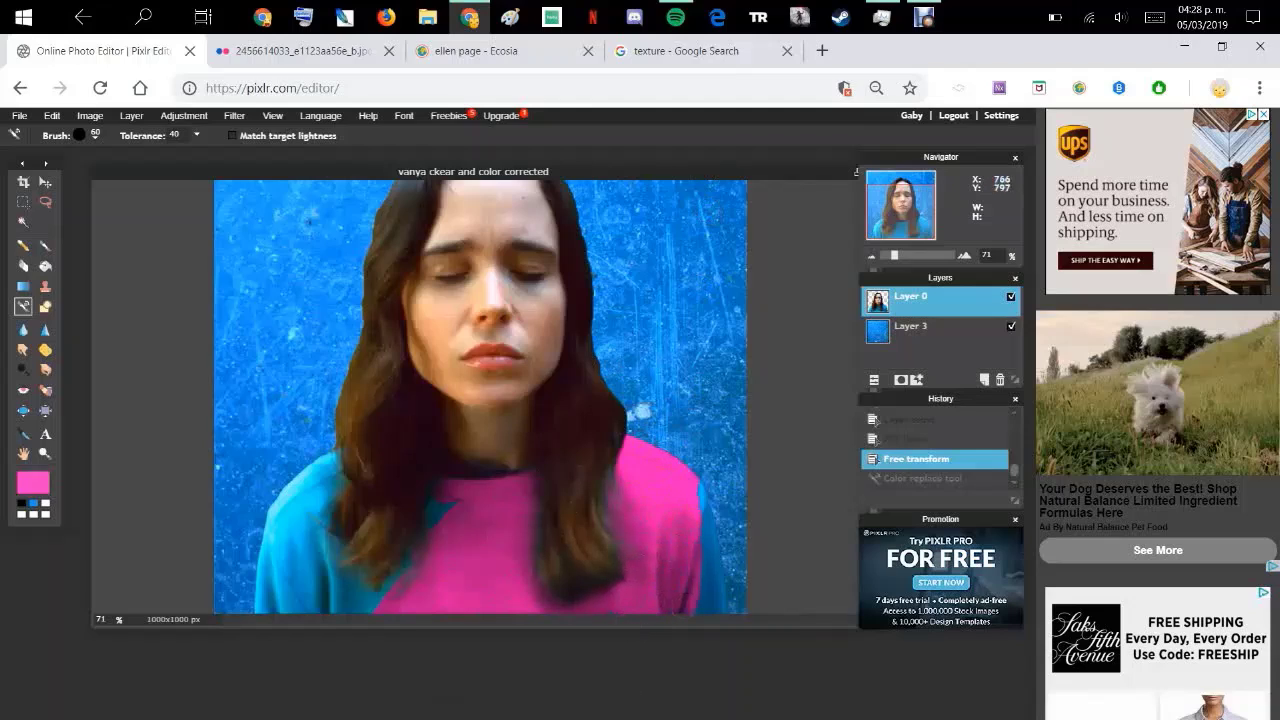
{"action": "left_click_drag", "start_coordinate": [700, 485], "coordinate": [707, 622]}
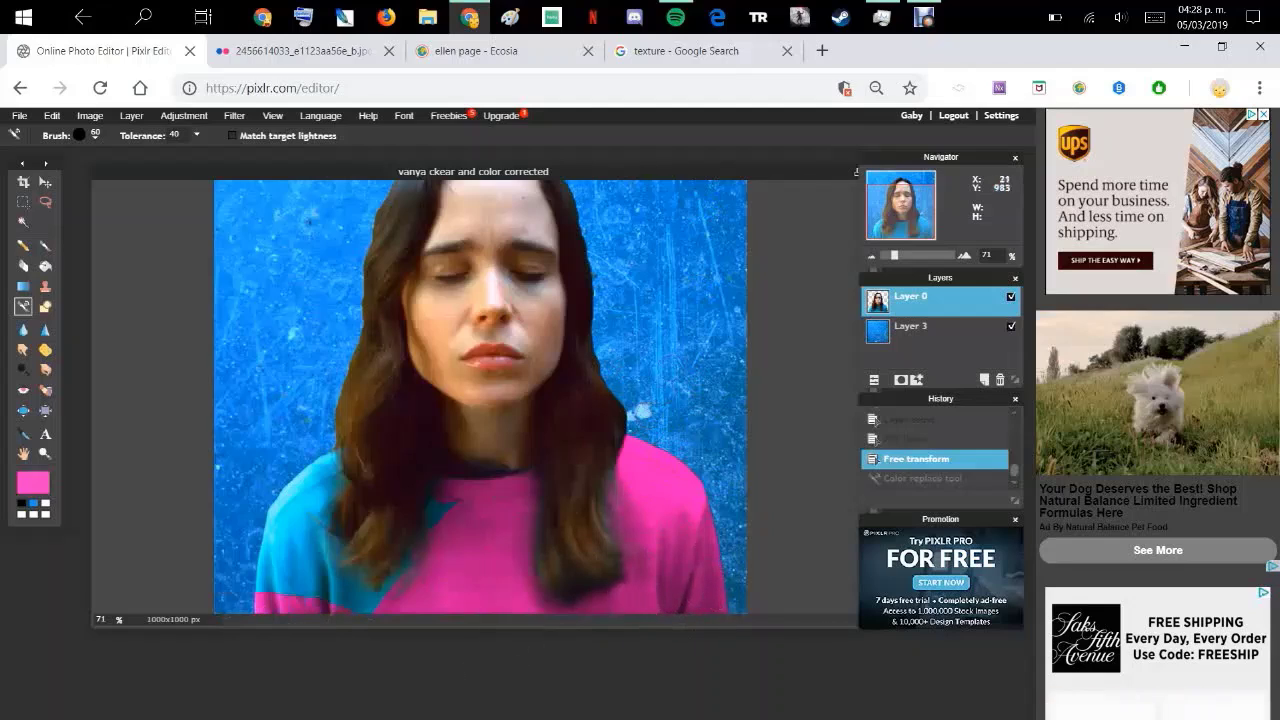
{"action": "mouse_move", "coordinate": [262, 588]}
{"action": "left_mouse_down"}
{"action": "mouse_move", "coordinate": [330, 591]}
{"action": "mouse_move", "coordinate": [310, 547]}
{"action": "left_mouse_up"}
{"action": "mouse_move", "coordinate": [421, 579]}
{"action": "left_mouse_down"}
{"action": "mouse_move", "coordinate": [450, 495]}
{"action": "mouse_move", "coordinate": [417, 556]}
{"action": "left_mouse_up"}
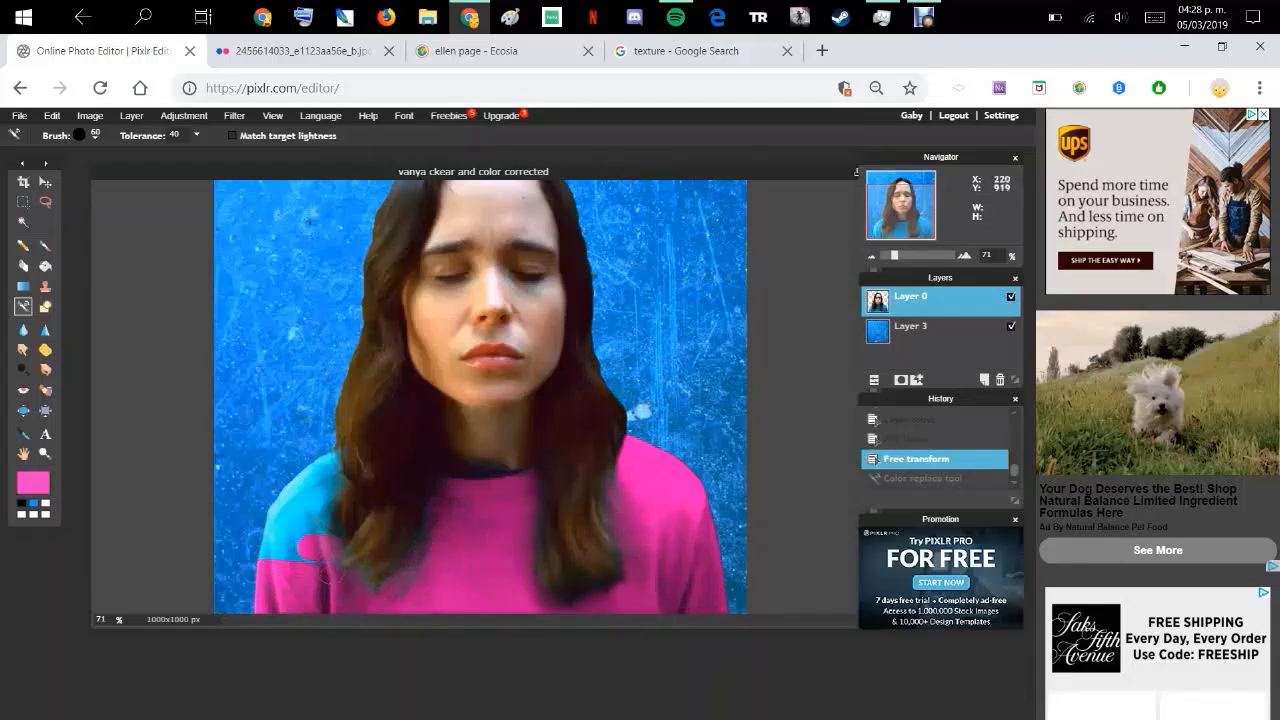
{"action": "mouse_move", "coordinate": [264, 545]}
{"action": "left_mouse_down"}
{"action": "mouse_move", "coordinate": [272, 466]}
{"action": "mouse_move", "coordinate": [300, 523]}
{"action": "mouse_move", "coordinate": [369, 448]}
{"action": "mouse_move", "coordinate": [343, 521]}
{"action": "mouse_move", "coordinate": [358, 486]}
{"action": "left_mouse_up"}
Touch up the remaining blue fringes around the hair ends over the sweater with the pink Color replace brush
{"action": "scroll", "coordinate": [536, 471], "scroll_direction": "down", "scroll_amount": 6}
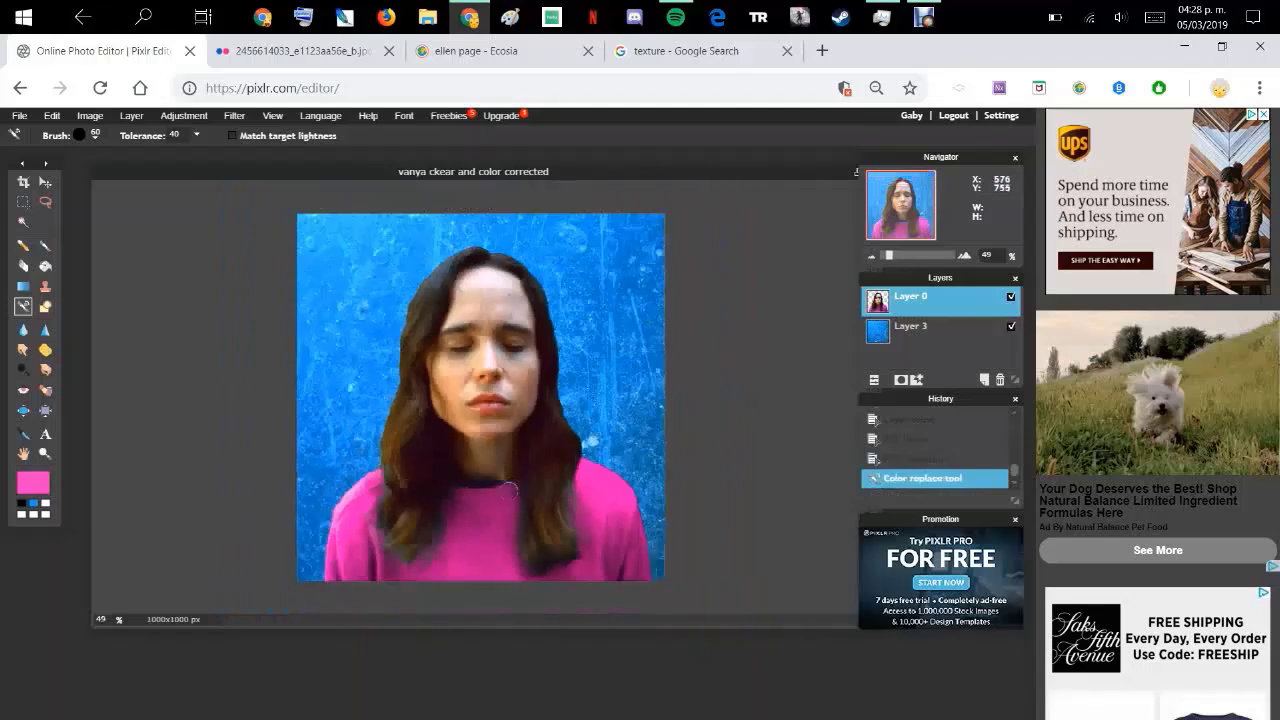
{"action": "scroll", "coordinate": [522, 482], "scroll_direction": "up", "scroll_amount": 2}
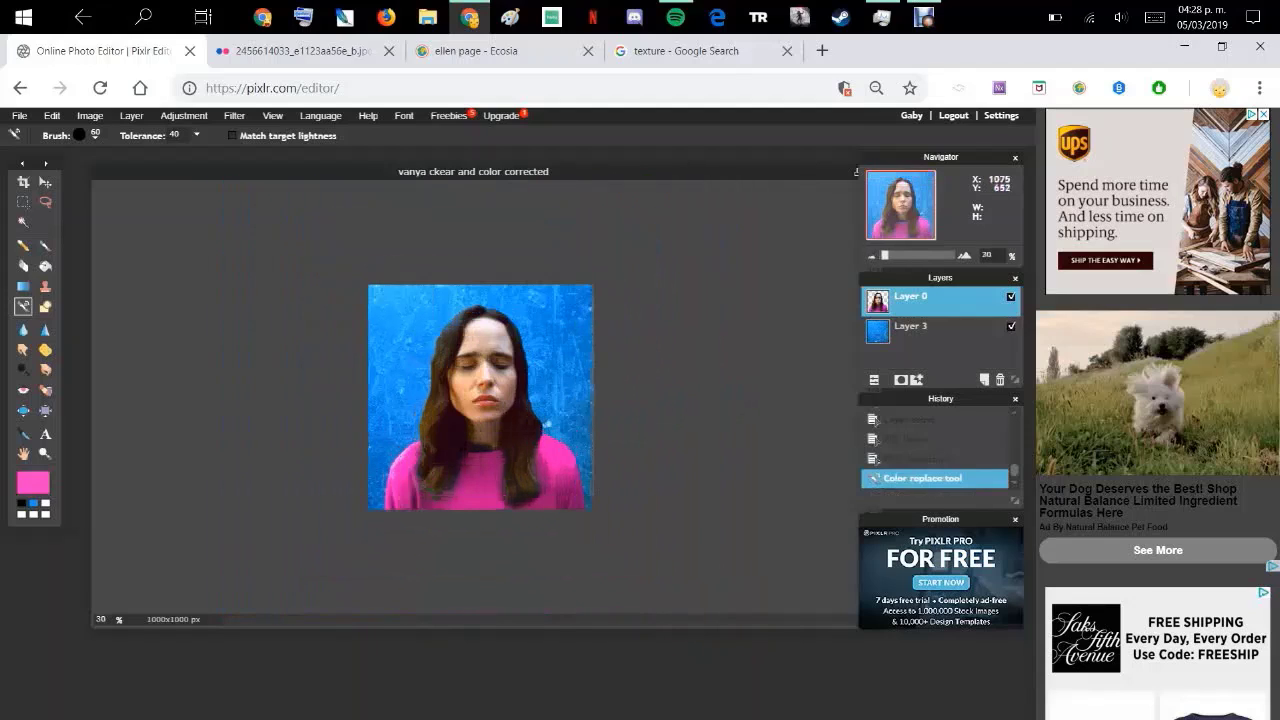
{"action": "scroll", "coordinate": [480, 397], "scroll_direction": "up", "scroll_amount": 5}
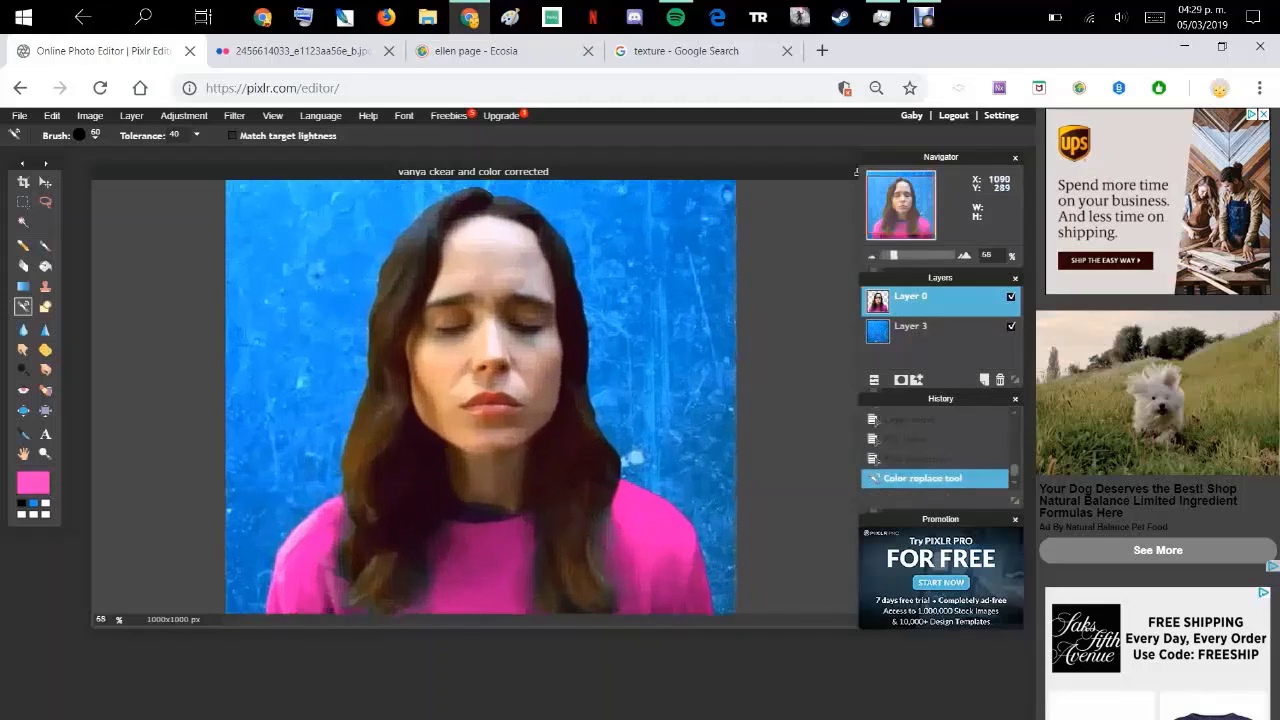
{"action": "scroll", "coordinate": [480, 397], "scroll_direction": "down", "scroll_amount": 2}
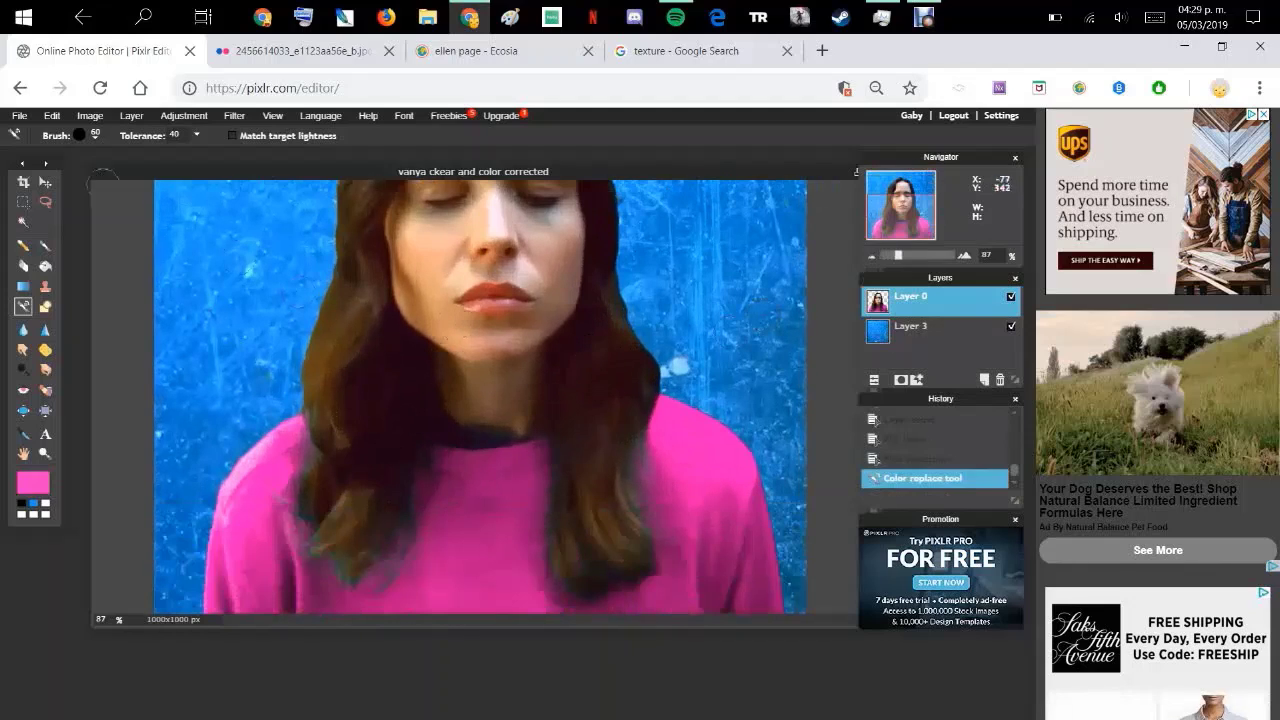
{"action": "scroll", "coordinate": [337, 557], "scroll_direction": "up", "scroll_amount": 3}
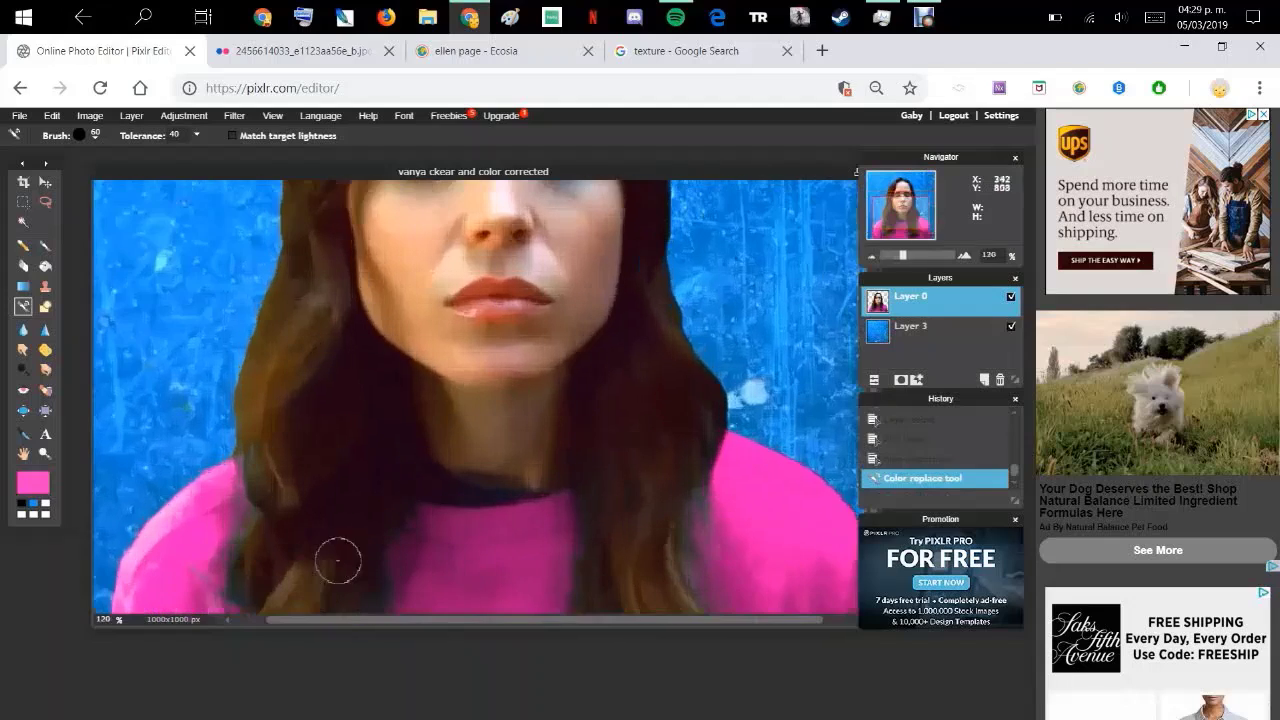
{"action": "left_click_drag", "start_coordinate": [450, 455], "coordinate": [514, 336]}
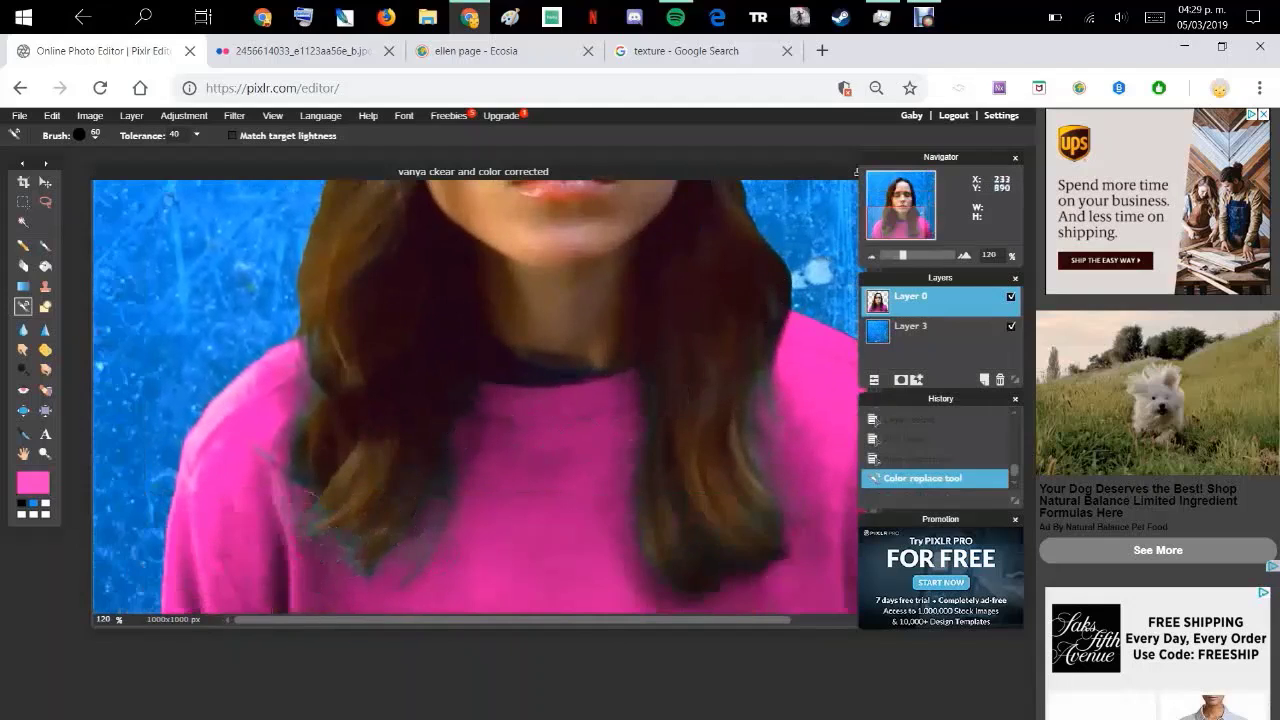
{"action": "left_click_drag", "start_coordinate": [307, 440], "coordinate": [318, 528]}
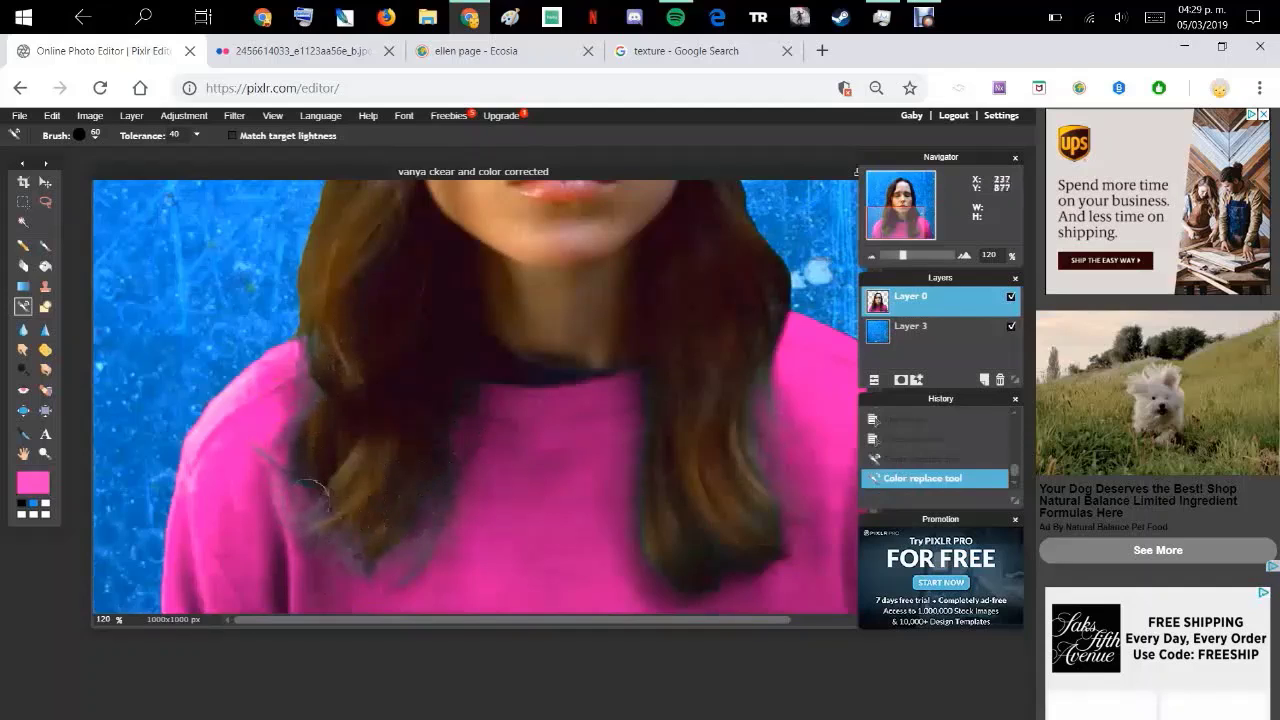
{"action": "scroll", "coordinate": [403, 472], "scroll_direction": "down", "scroll_amount": 1}
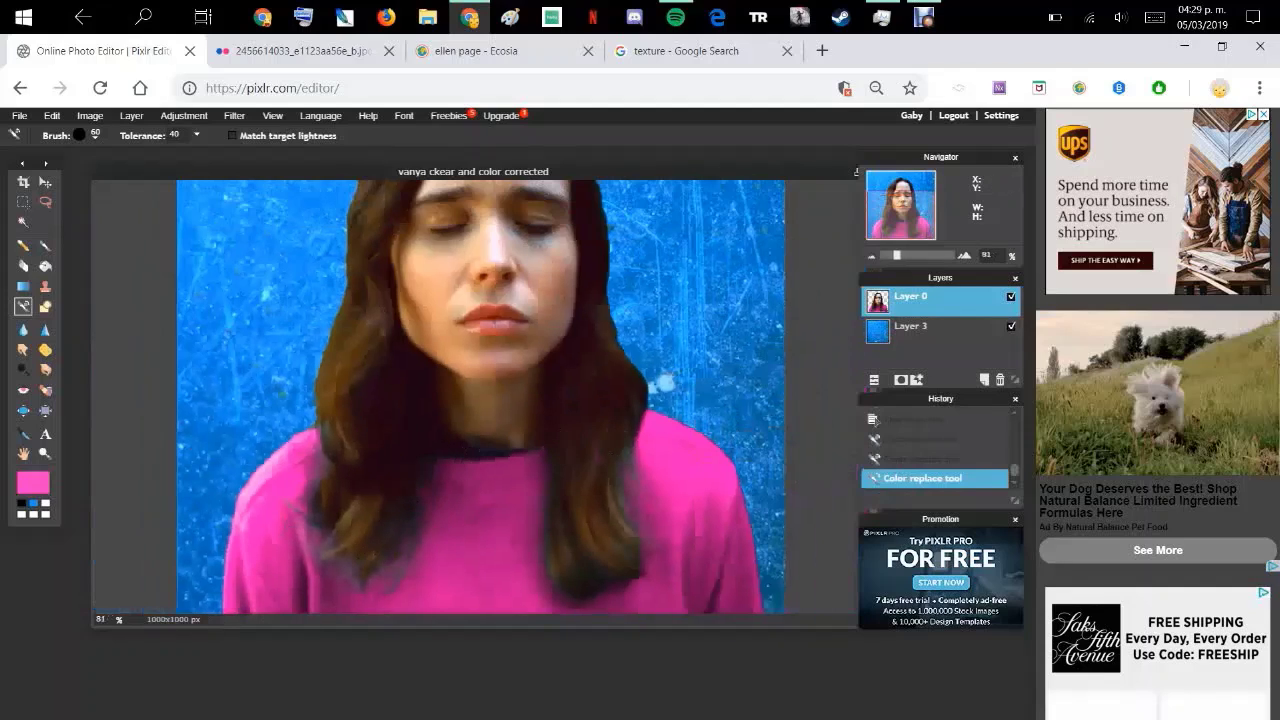
Revert the image to the Free transform history state, discarding all the pink color replacements
{"action": "left_click", "coordinate": [918, 420]}
{"action": "scroll", "coordinate": [792, 457], "scroll_direction": "down", "scroll_amount": 3}
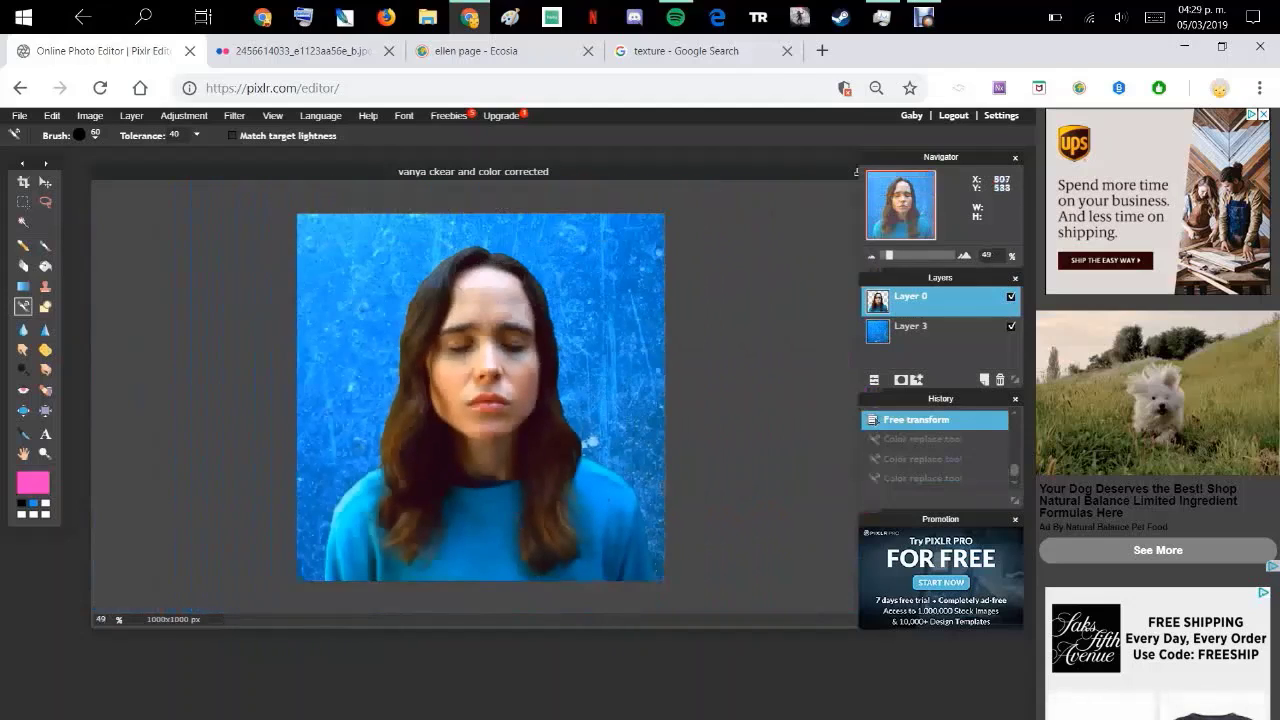
{"action": "left_click", "coordinate": [920, 329]}
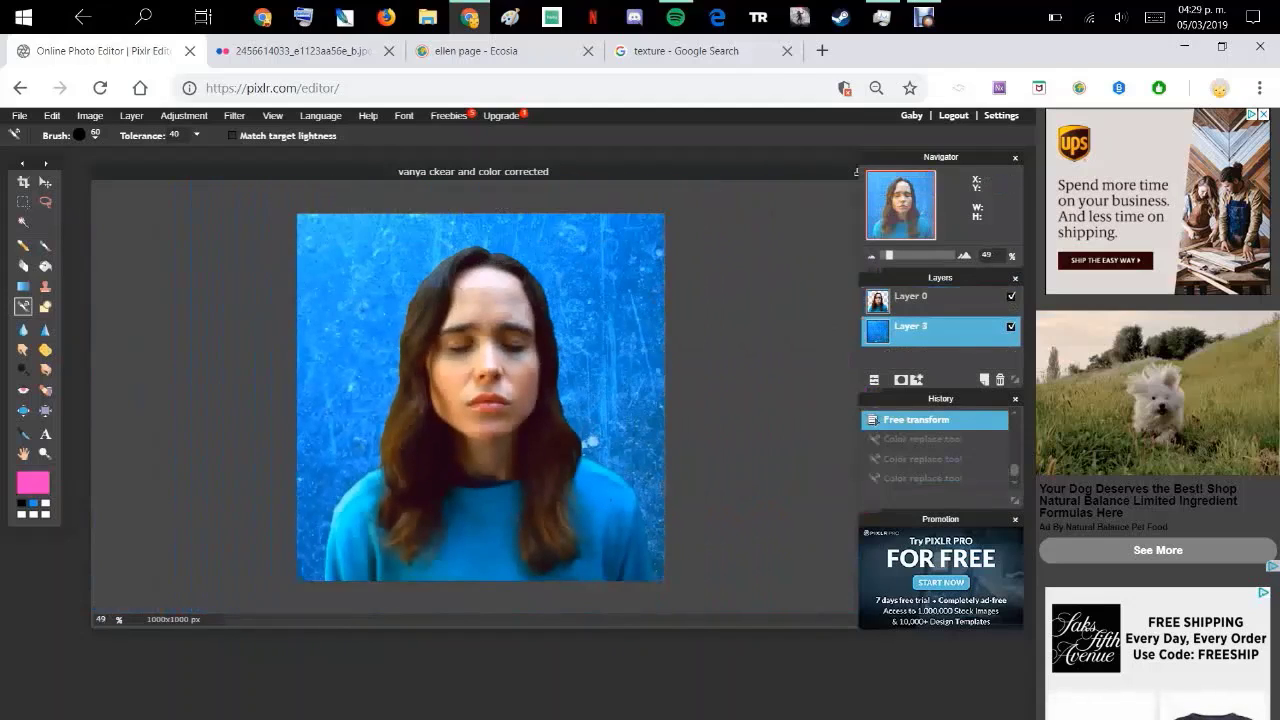
{"action": "left_click", "coordinate": [184, 116]}
{"action": "left_click", "coordinate": [200, 147]}
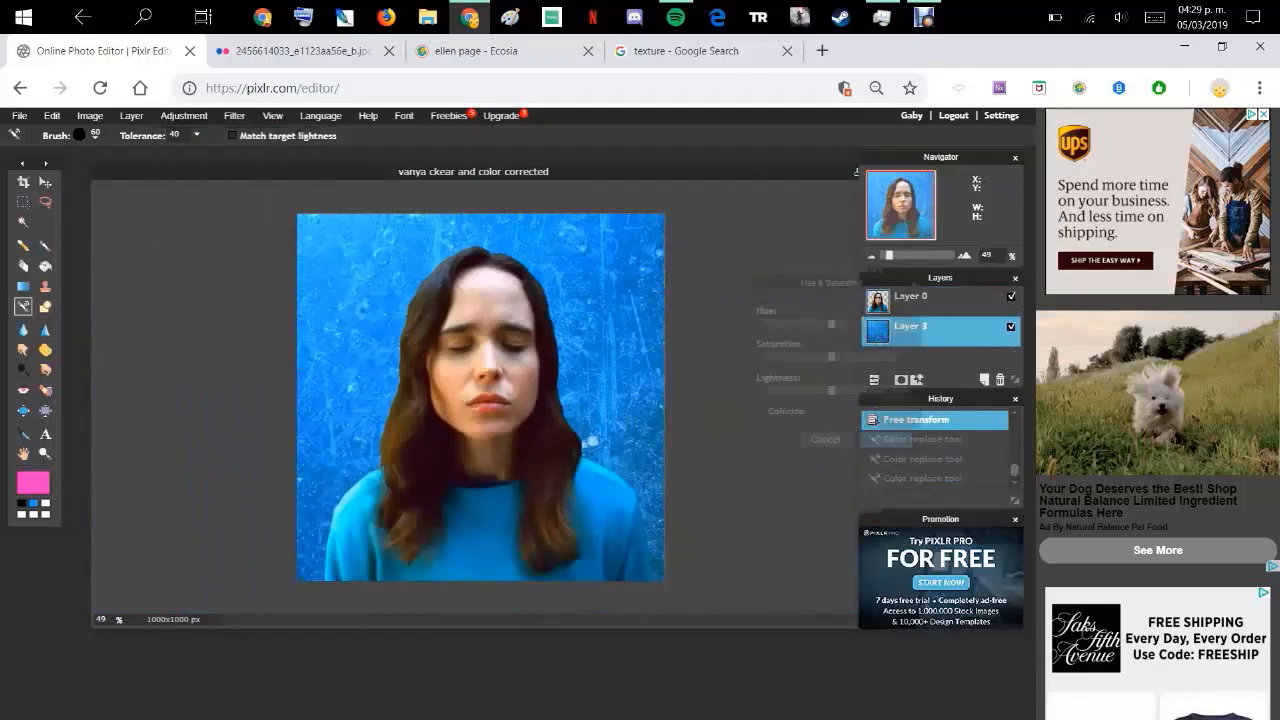
{"action": "left_click_drag", "start_coordinate": [831, 323], "coordinate": [807, 323]}
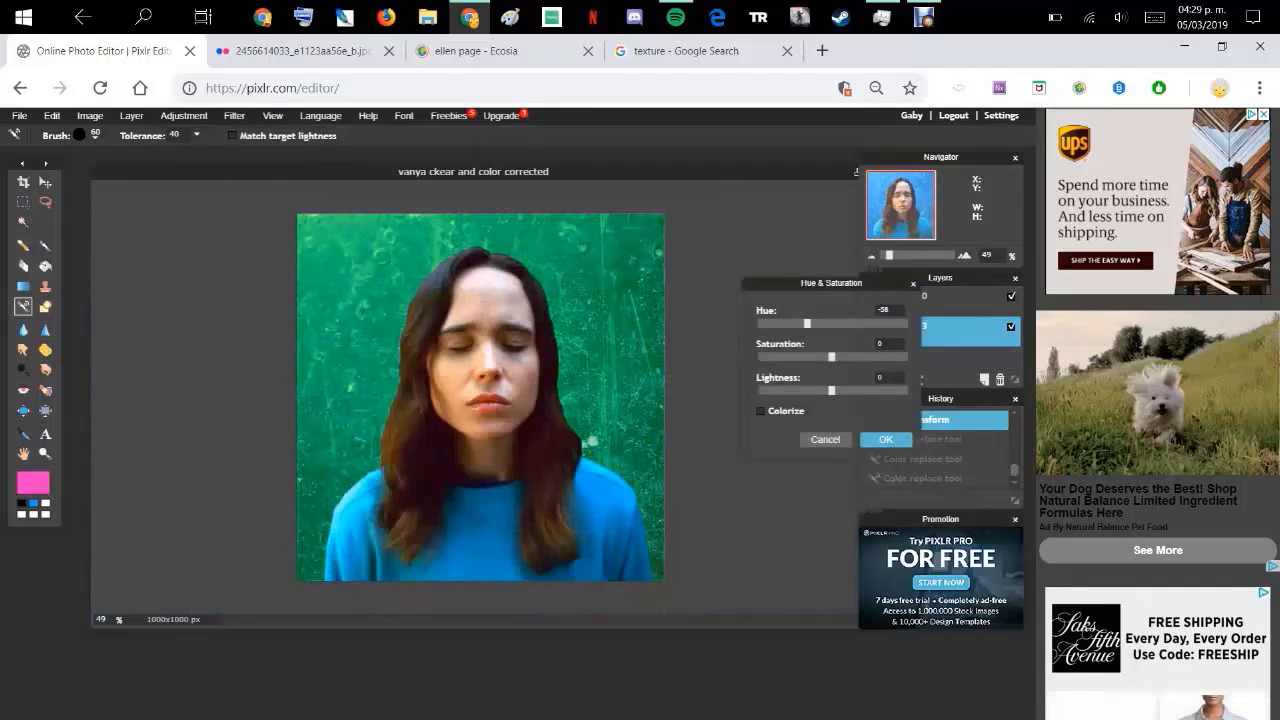
{"action": "left_click_drag", "start_coordinate": [807, 323], "coordinate": [795, 323]}
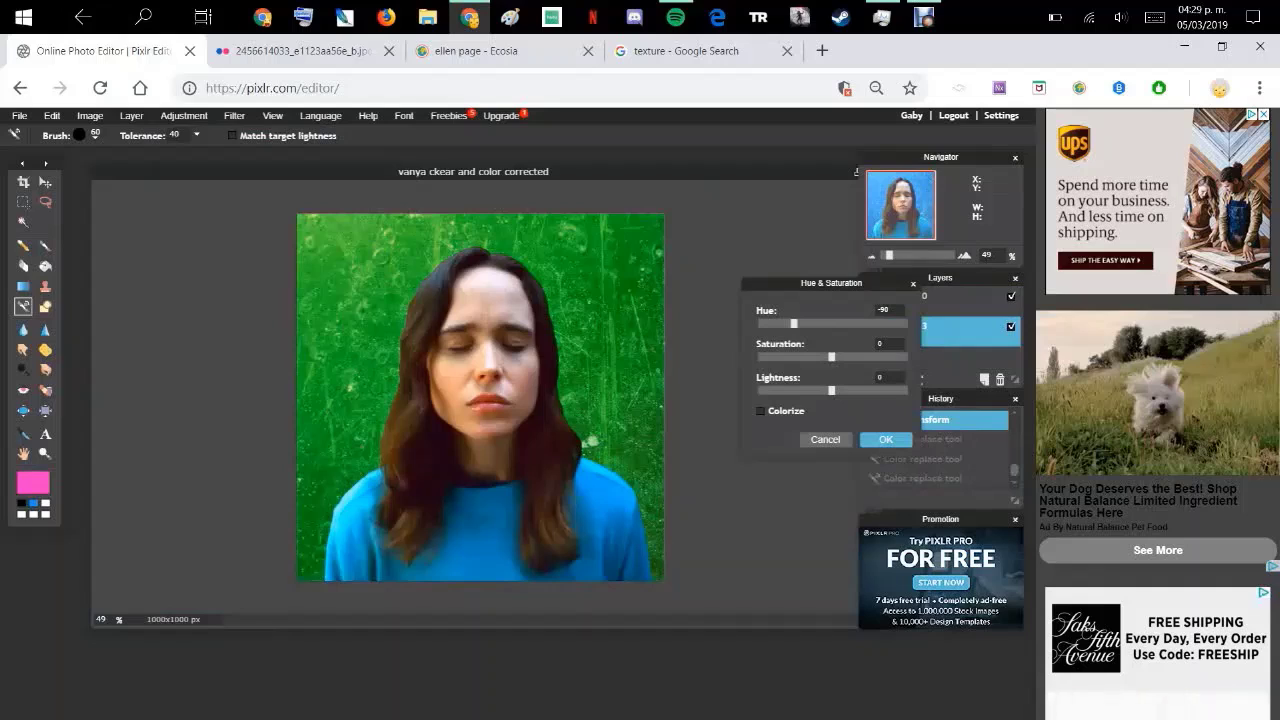
{"action": "left_click_drag", "start_coordinate": [833, 390], "coordinate": [843, 390]}
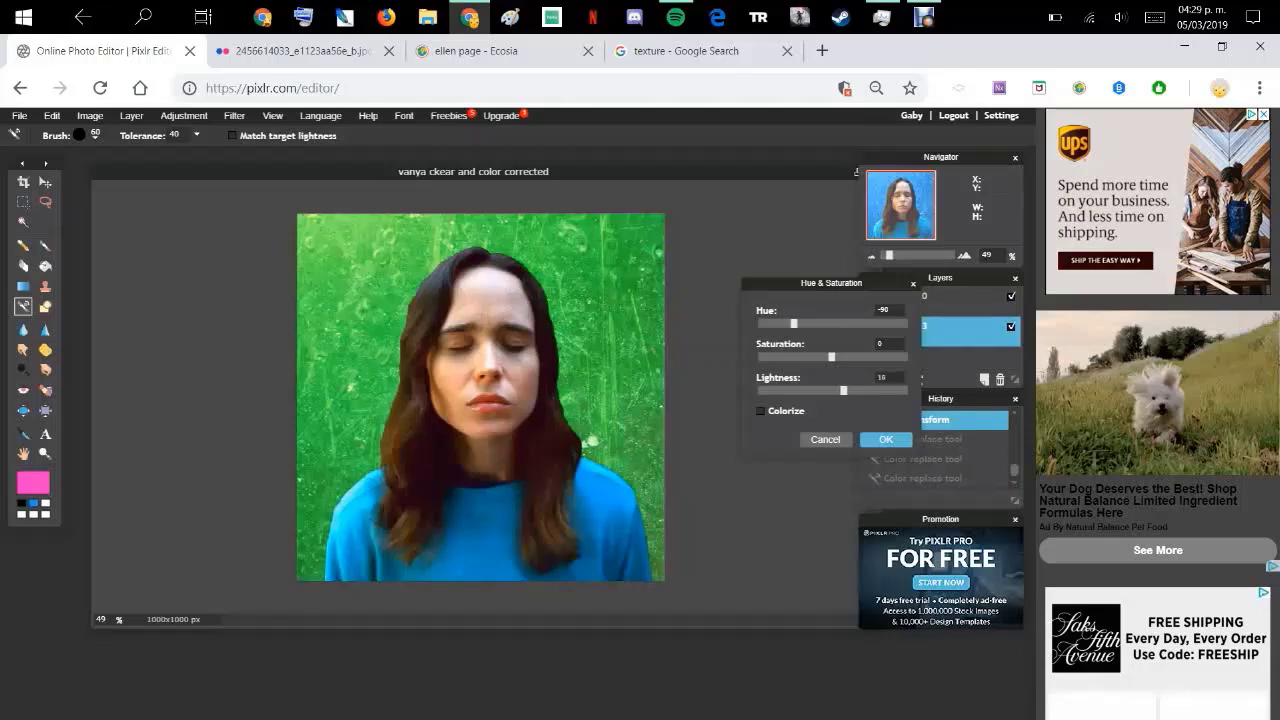
{"action": "mouse_move", "coordinate": [834, 356]}
{"action": "left_mouse_down"}
{"action": "mouse_move", "coordinate": [815, 356]}
{"action": "mouse_move", "coordinate": [831, 356]}
{"action": "left_mouse_up"}
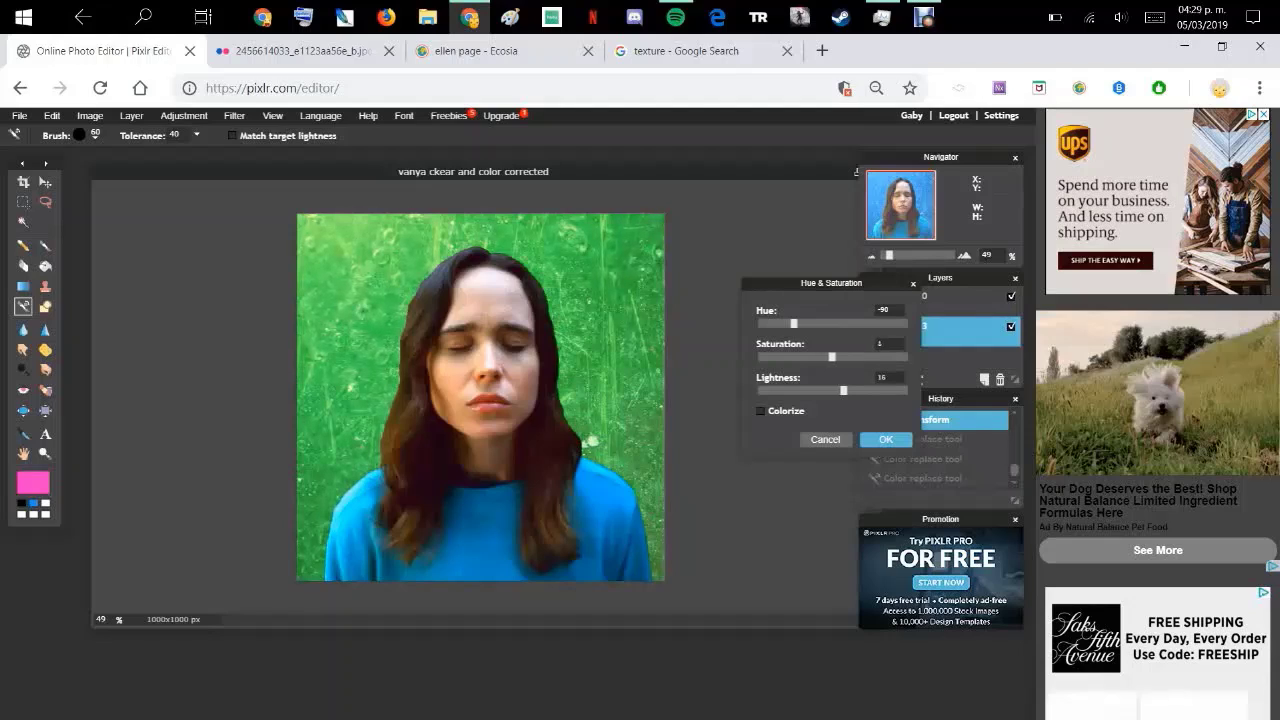
{"action": "type", "text": "0"}
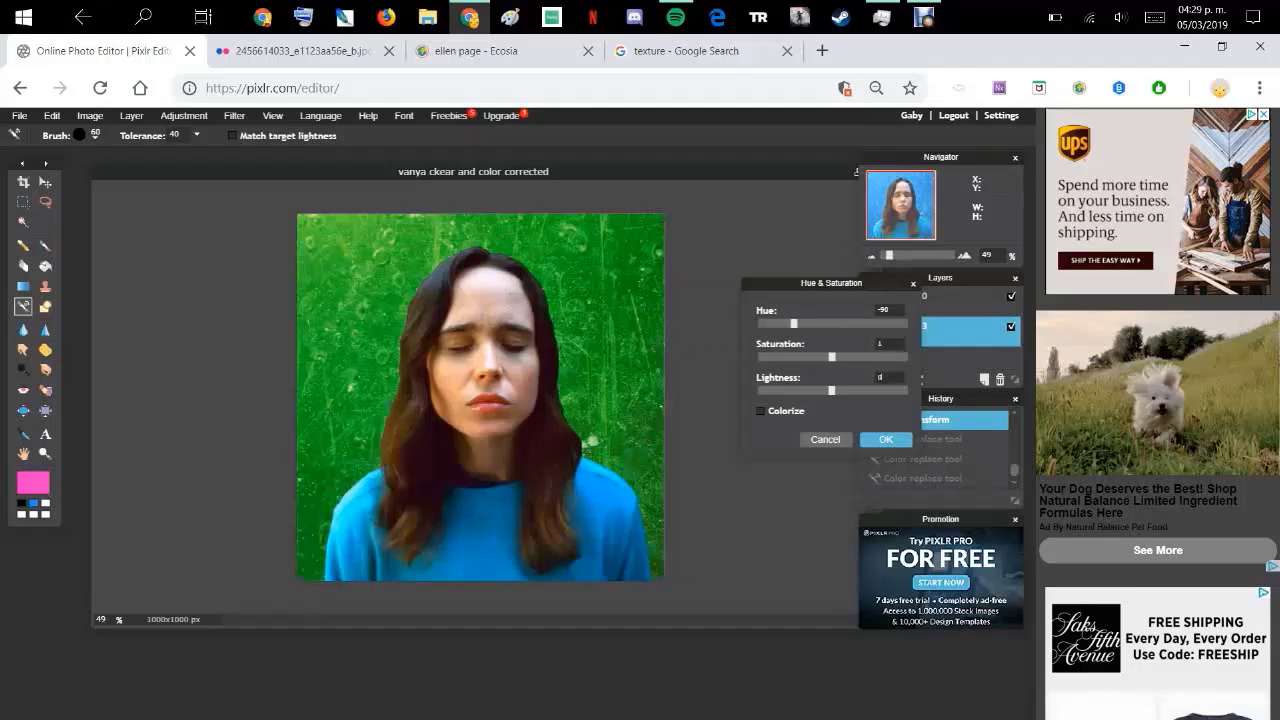
{"action": "left_click_drag", "start_coordinate": [831, 356], "coordinate": [838, 390]}
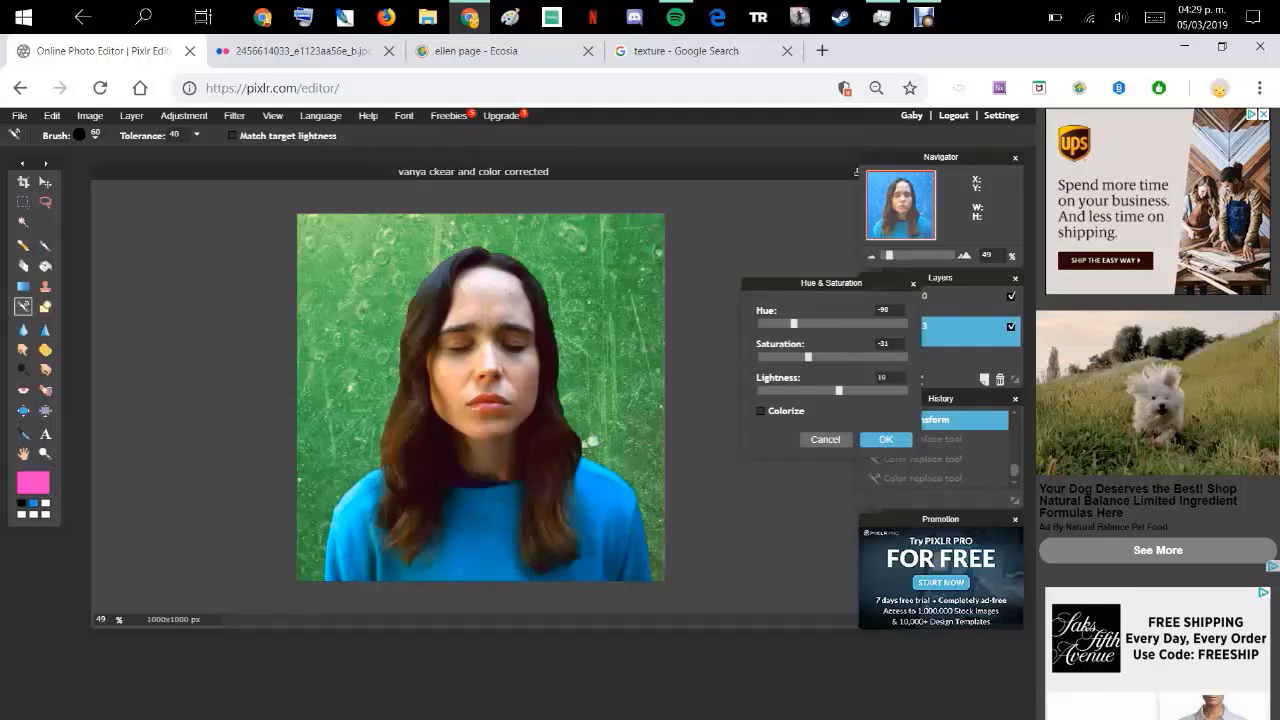
{"action": "left_click", "coordinate": [825, 440]}
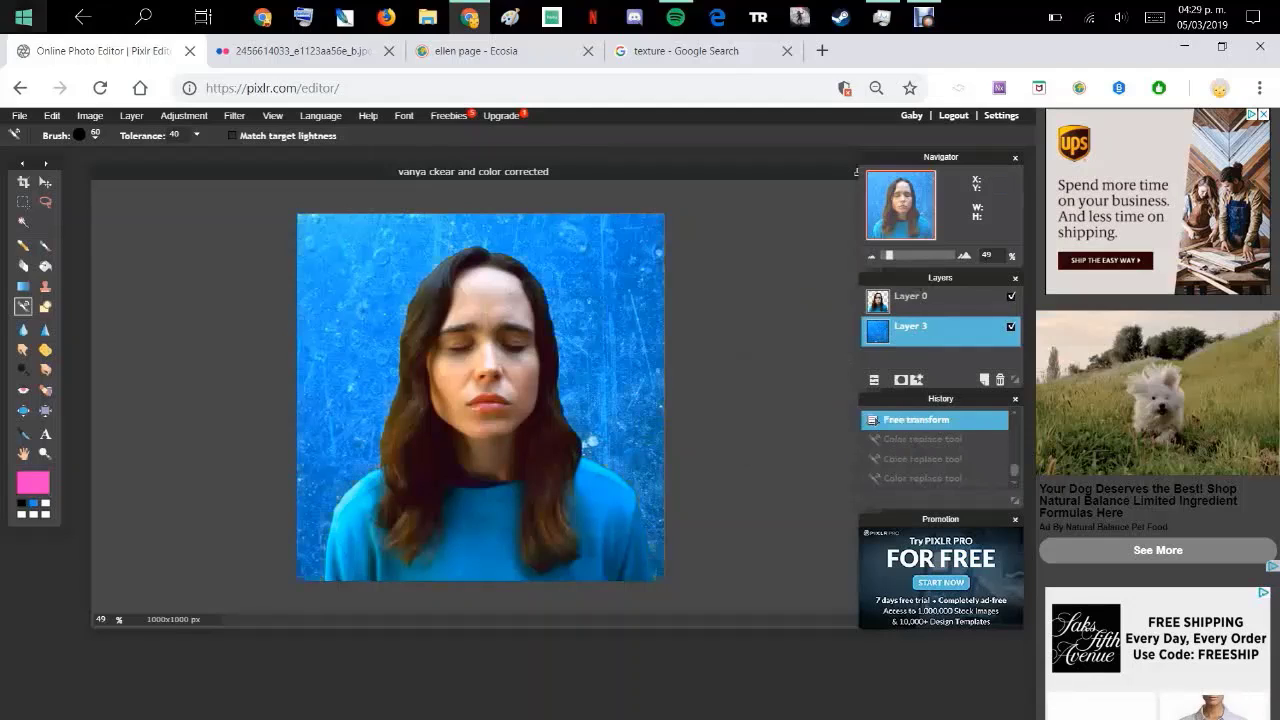
Turn the blue texture on Layer 3 green with Hue & Saturation, setting the hue to -77
{"action": "left_click", "coordinate": [184, 115]}
{"action": "left_click", "coordinate": [195, 146]}
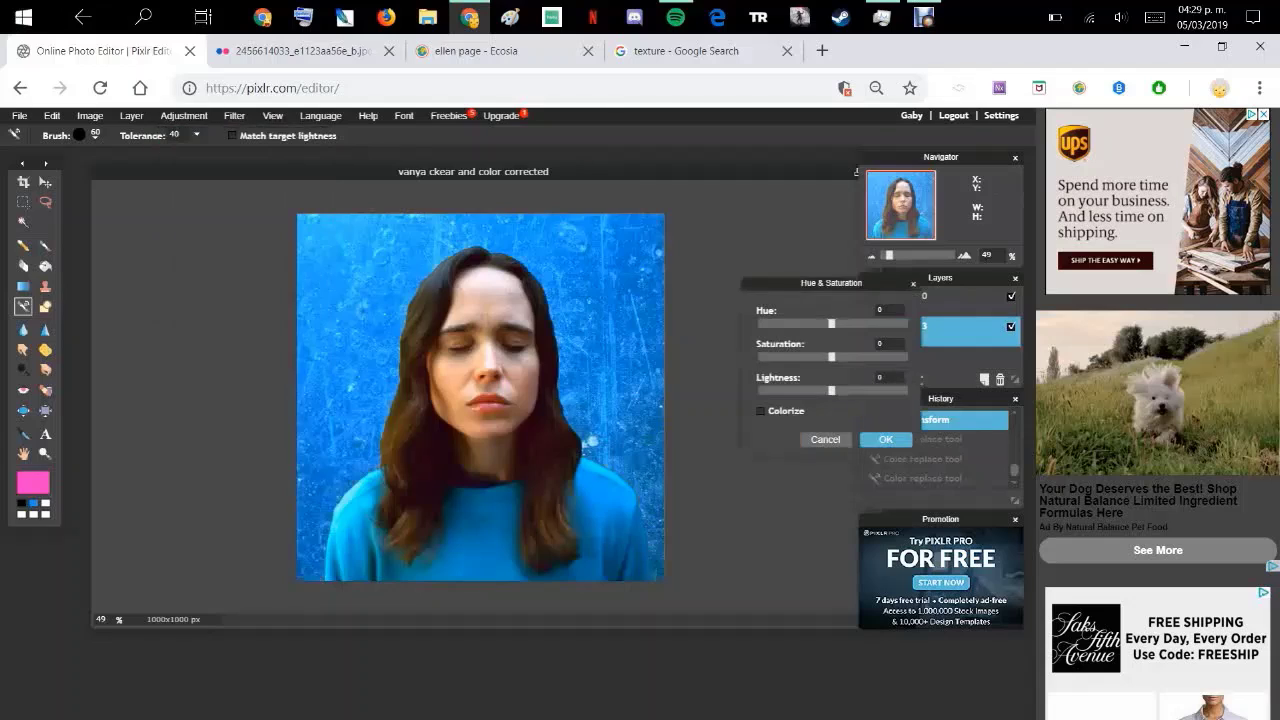
{"action": "left_click_drag", "start_coordinate": [831, 323], "coordinate": [799, 323]}
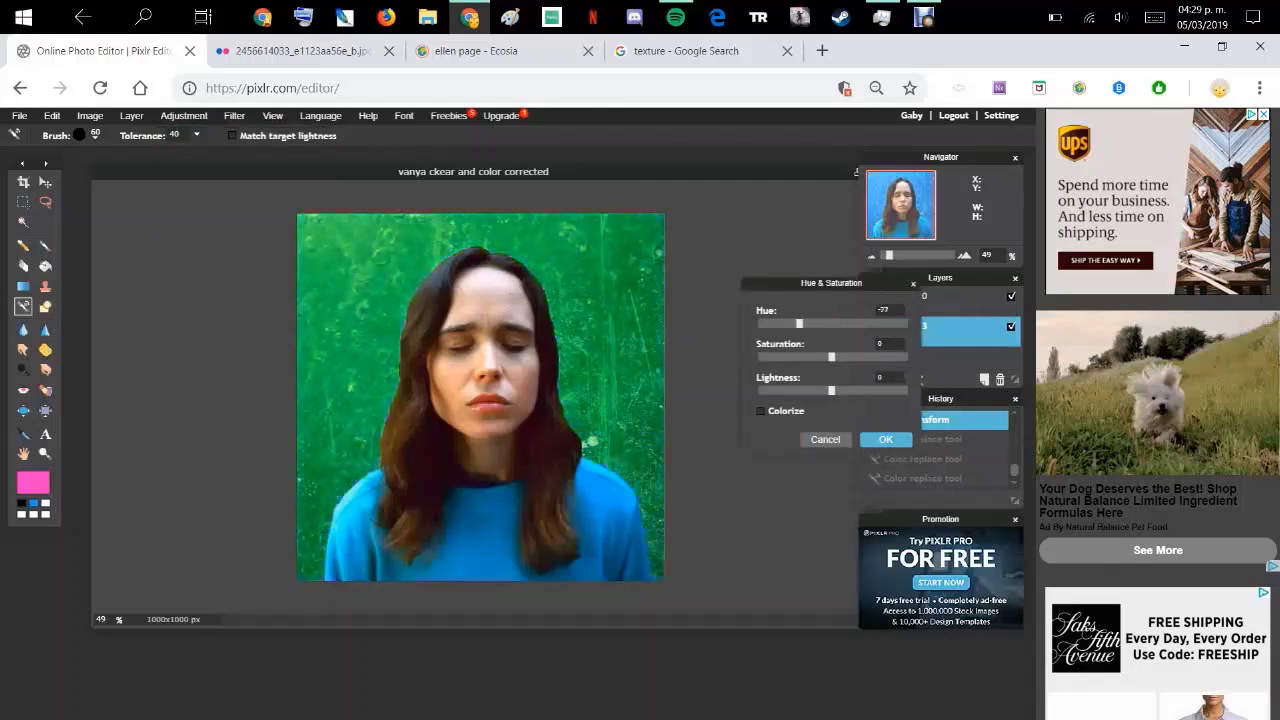
{"action": "left_click", "coordinate": [885, 440]}
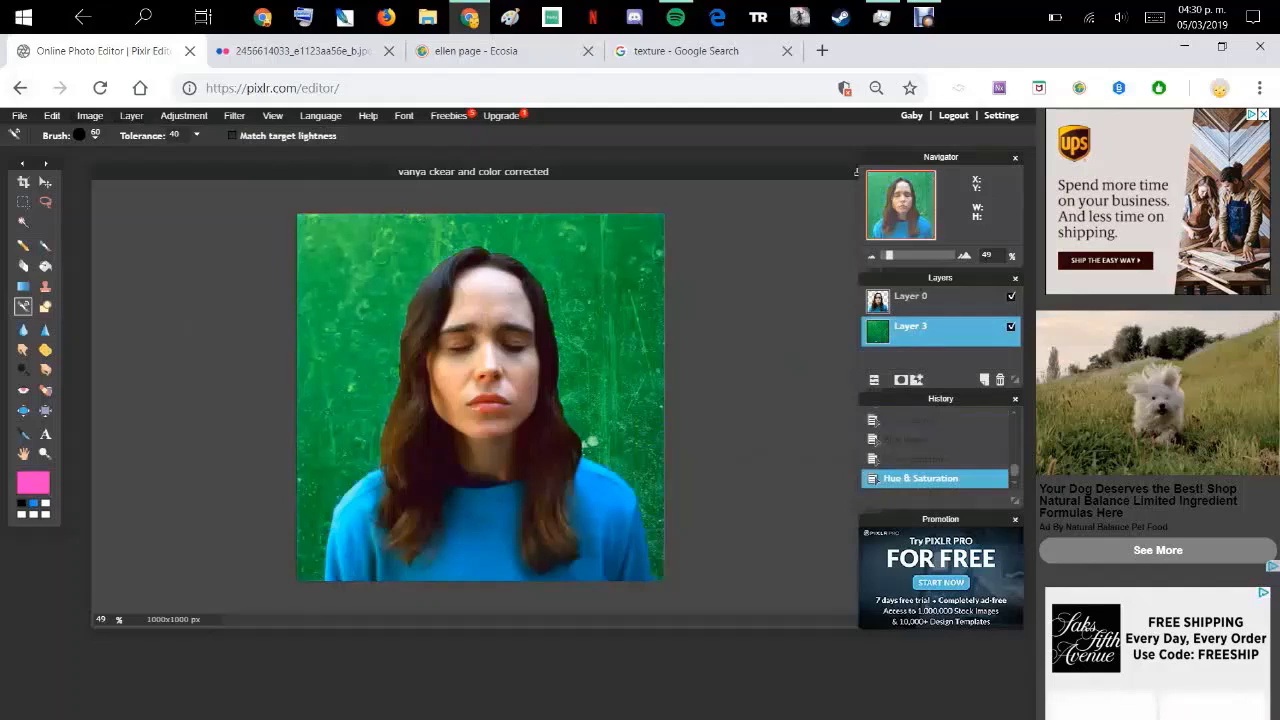
Brighten the green texture on Layer 3 with Brightness & Contrast, using brightness 19 and contrast 0
{"action": "left_click", "coordinate": [184, 115]}
{"action": "left_click", "coordinate": [205, 133]}
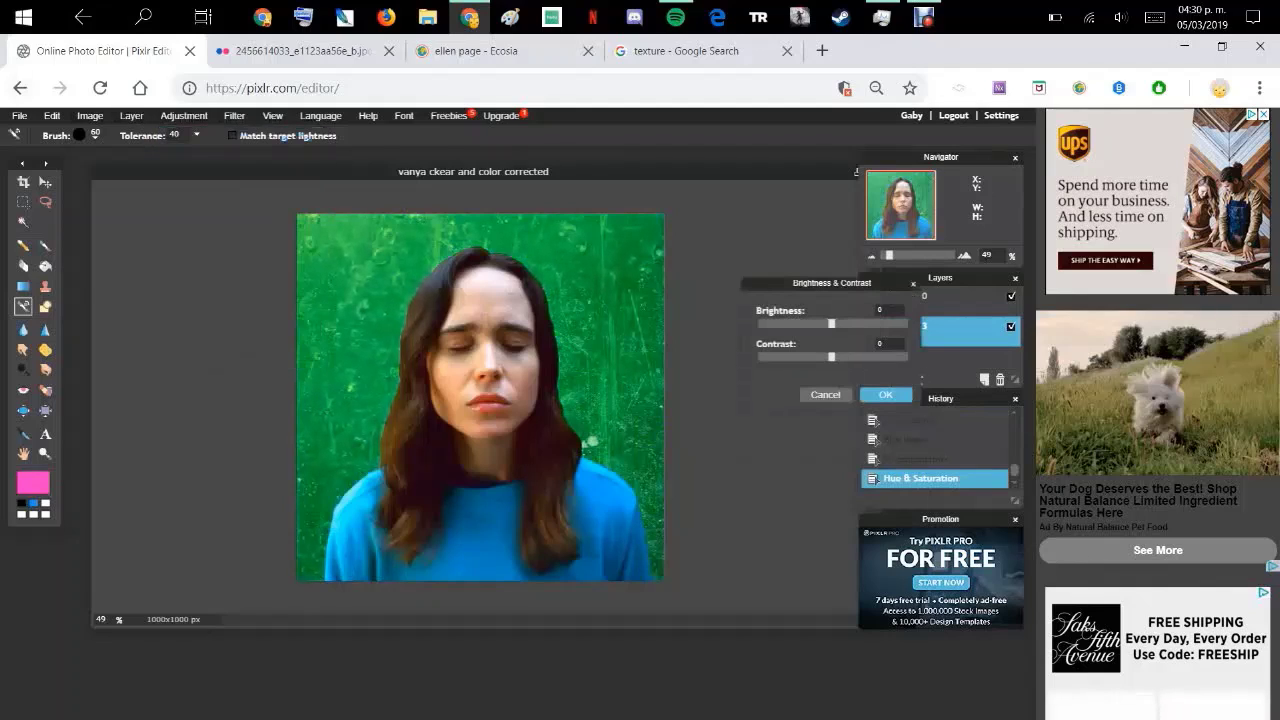
{"action": "left_click_drag", "start_coordinate": [831, 323], "coordinate": [847, 323]}
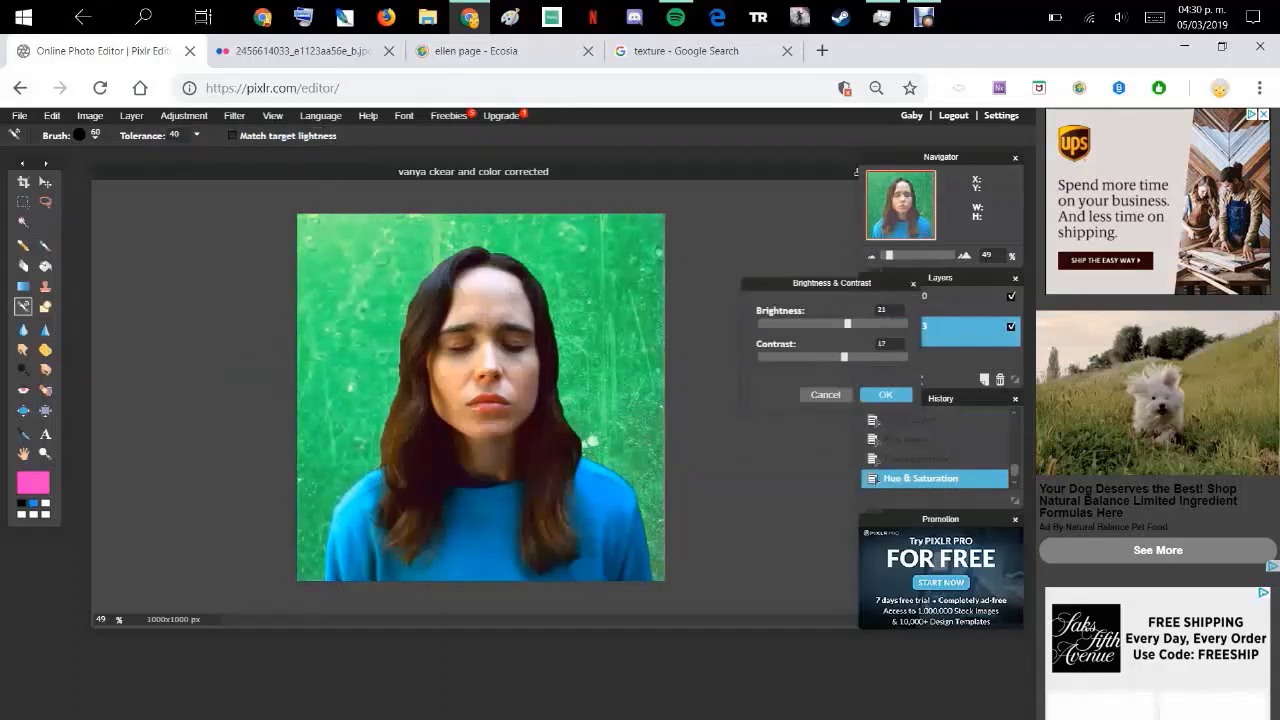
{"action": "mouse_move", "coordinate": [831, 356]}
{"action": "left_mouse_down"}
{"action": "mouse_move", "coordinate": [843, 323]}
{"action": "mouse_move", "coordinate": [840, 357]}
{"action": "mouse_move", "coordinate": [817, 357]}
{"action": "mouse_move", "coordinate": [831, 357]}
{"action": "left_mouse_up"}
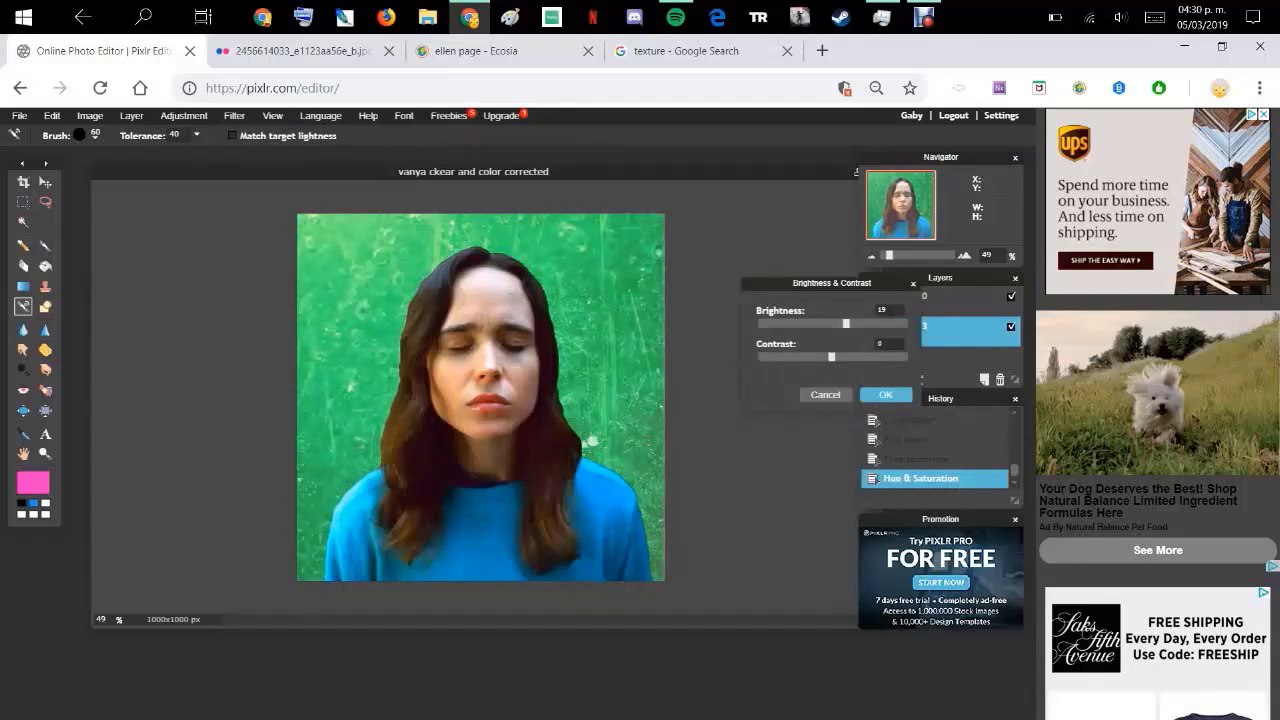
{"action": "left_click", "coordinate": [886, 395]}
Adjust the green texture on Layer 3 with Hue & Saturation, setting saturation to 15 and lightness to -2
{"action": "left_click", "coordinate": [184, 116]}
{"action": "left_click", "coordinate": [200, 146]}
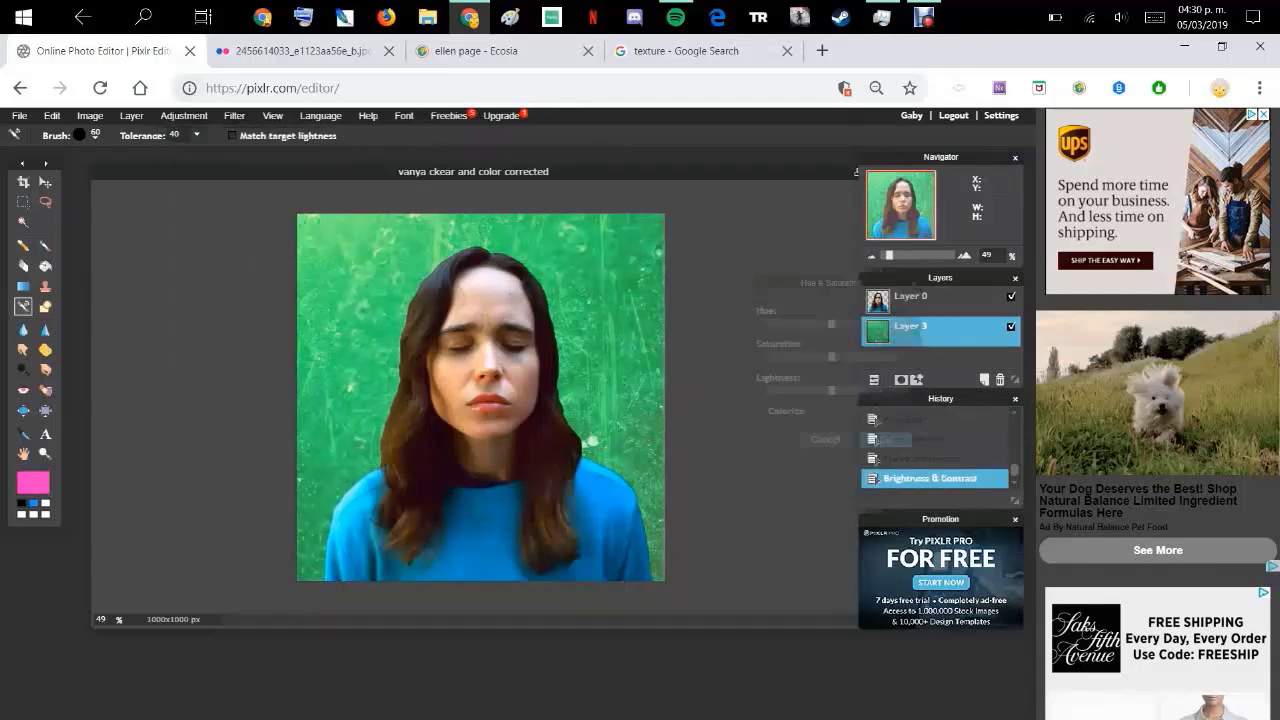
{"action": "mouse_move", "coordinate": [831, 357]}
{"action": "left_mouse_down"}
{"action": "mouse_move", "coordinate": [855, 357]}
{"action": "mouse_move", "coordinate": [843, 357]}
{"action": "left_mouse_up"}
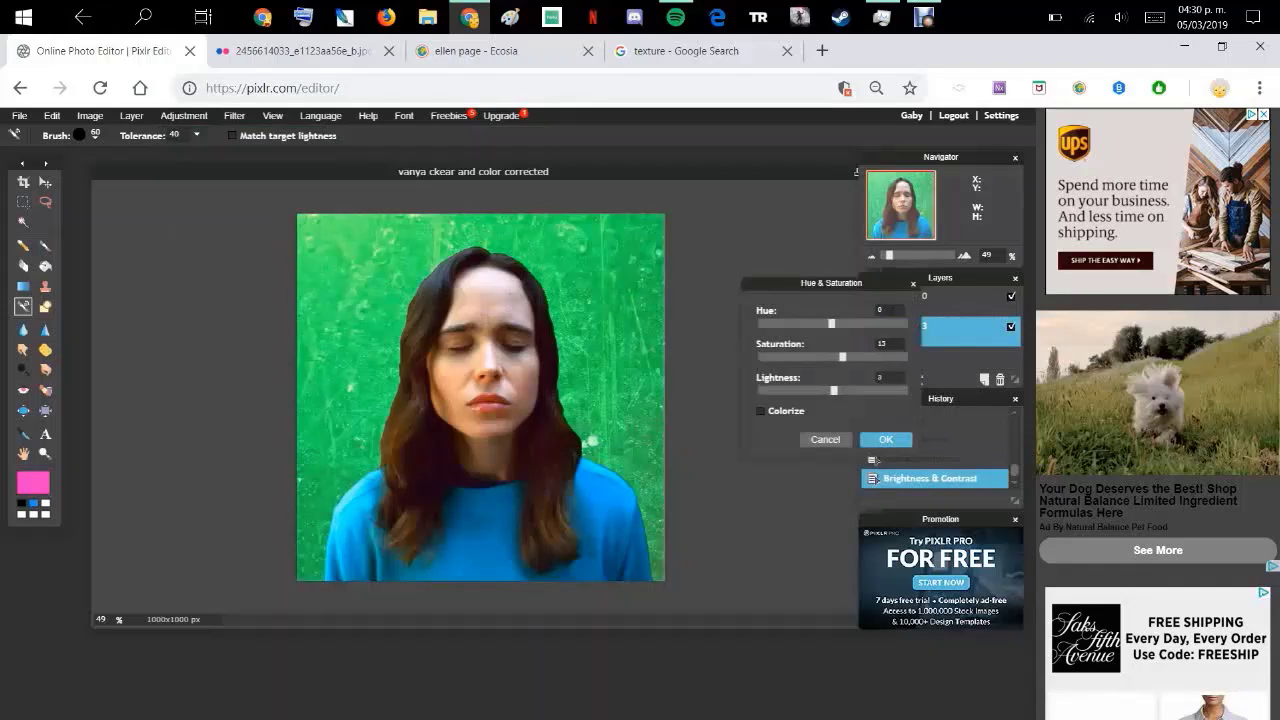
{"action": "left_click_drag", "start_coordinate": [831, 391], "coordinate": [827, 391]}
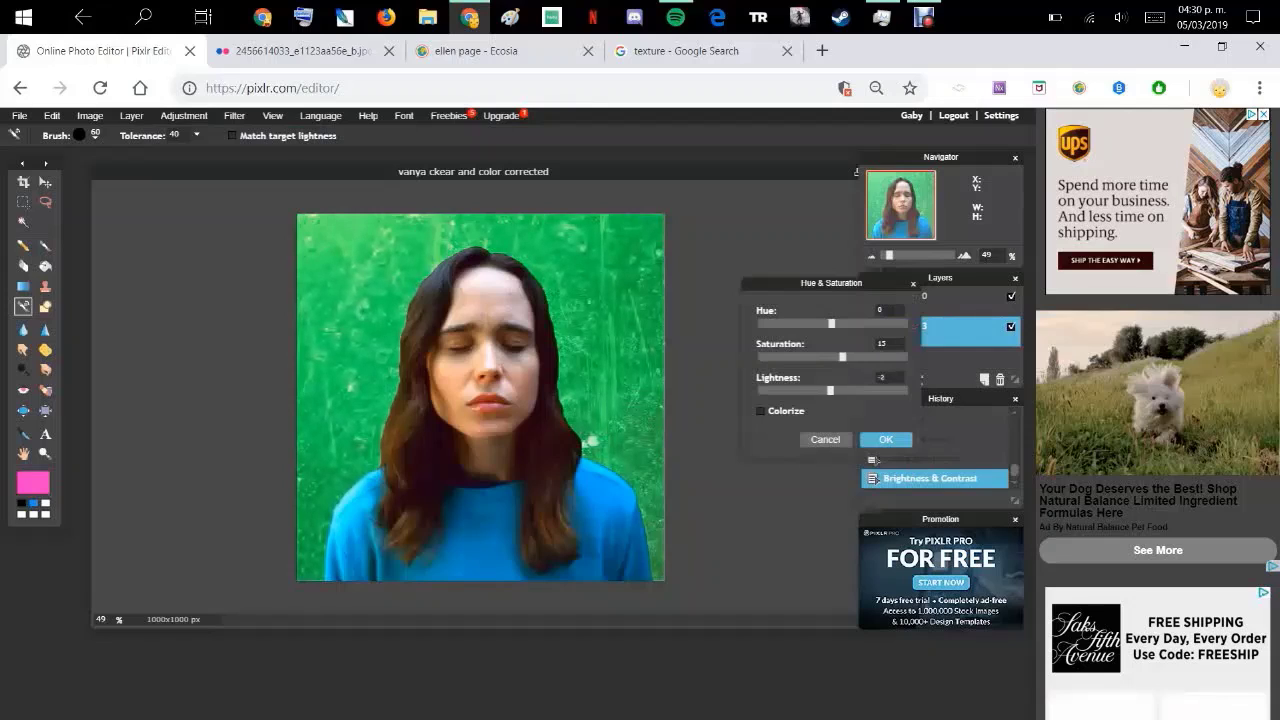
{"action": "left_click", "coordinate": [886, 440]}
Compare the green and blue backgrounds through the last Hue & Saturation and Free transform history states, ending on Free transform
{"action": "left_click", "coordinate": [888, 440]}
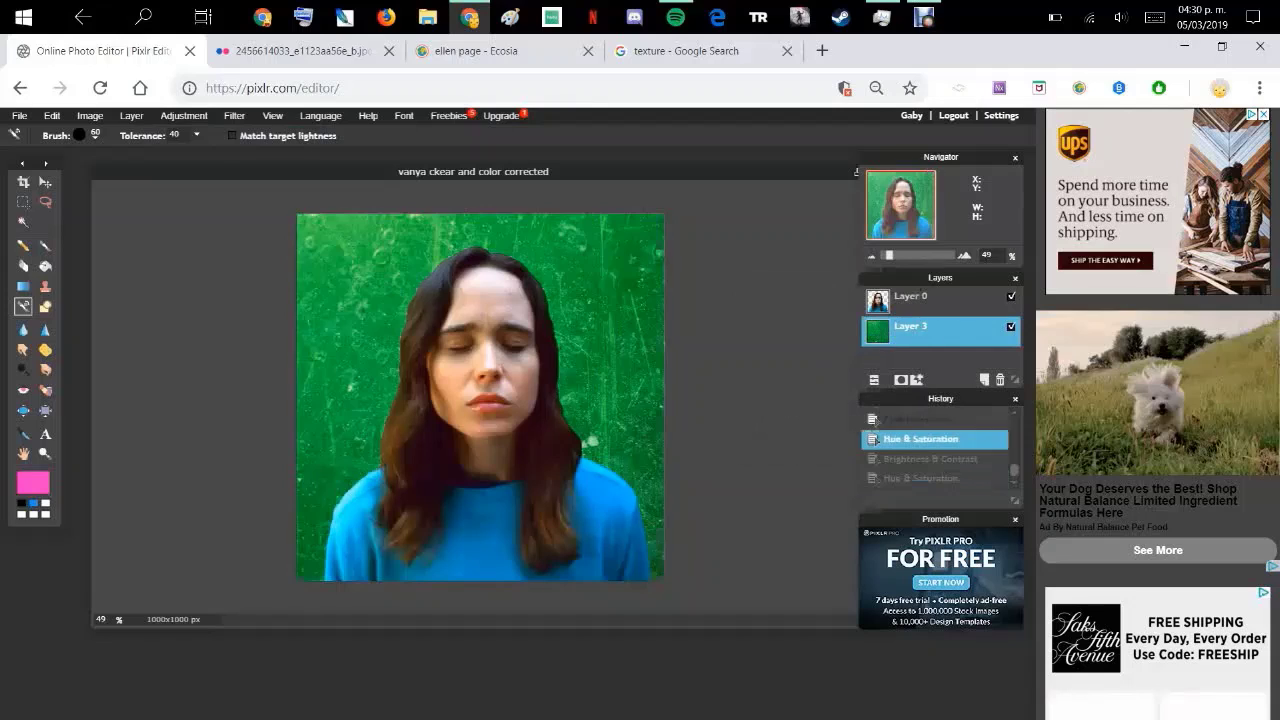
{"action": "left_click", "coordinate": [918, 420]}
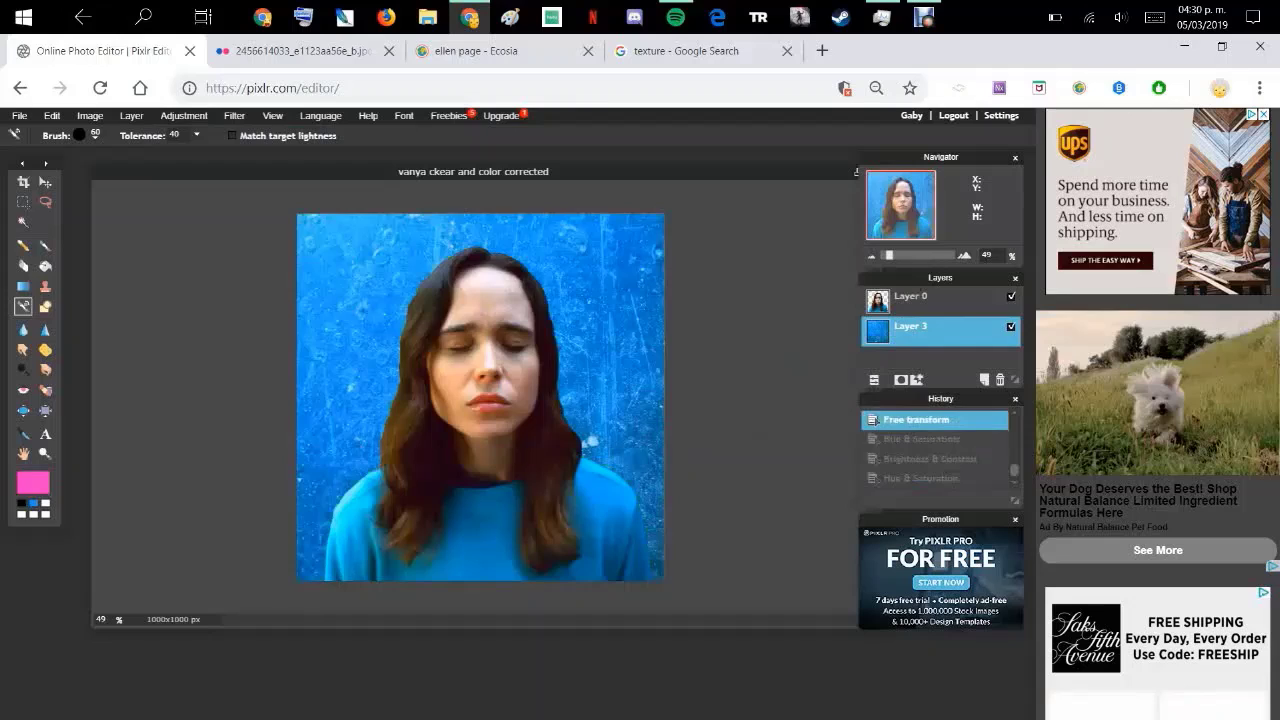
{"action": "left_click", "coordinate": [920, 478]}
{"action": "scroll", "coordinate": [755, 368], "scroll_direction": "down", "scroll_amount": 3}
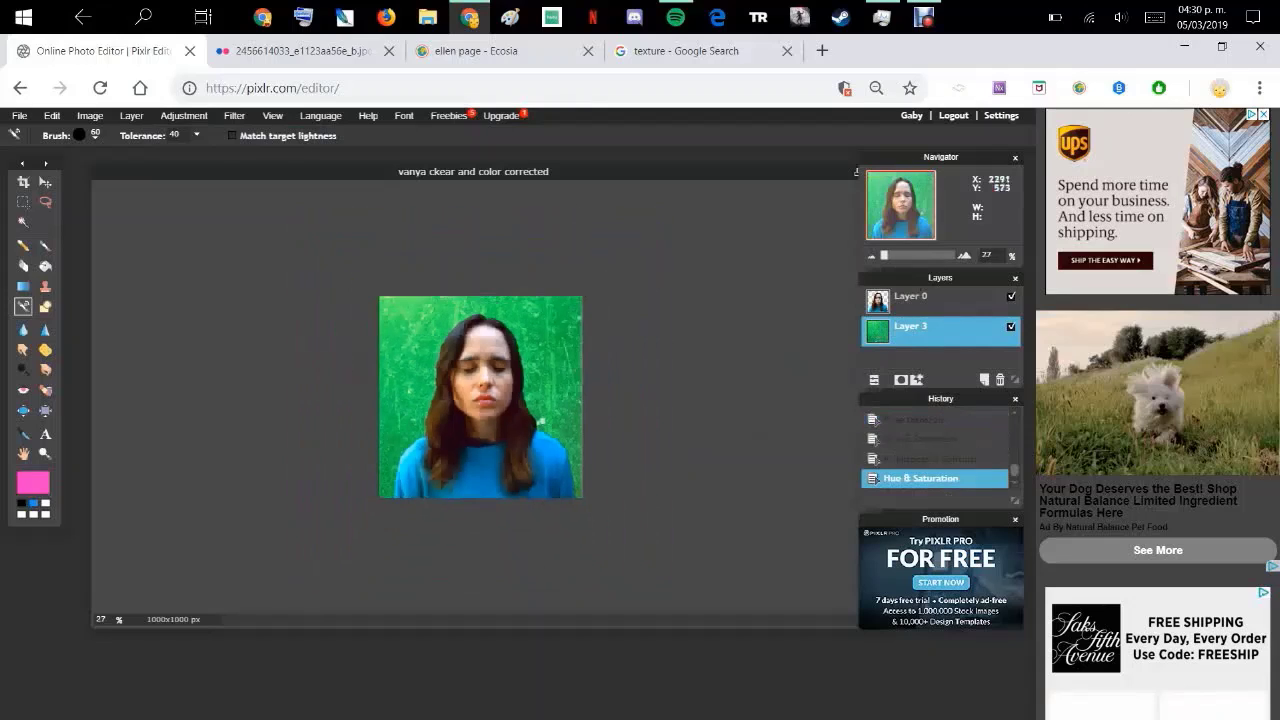
{"action": "scroll", "coordinate": [755, 368], "scroll_direction": "down", "scroll_amount": 2}
{"action": "scroll", "coordinate": [755, 368], "scroll_direction": "up", "scroll_amount": 3}
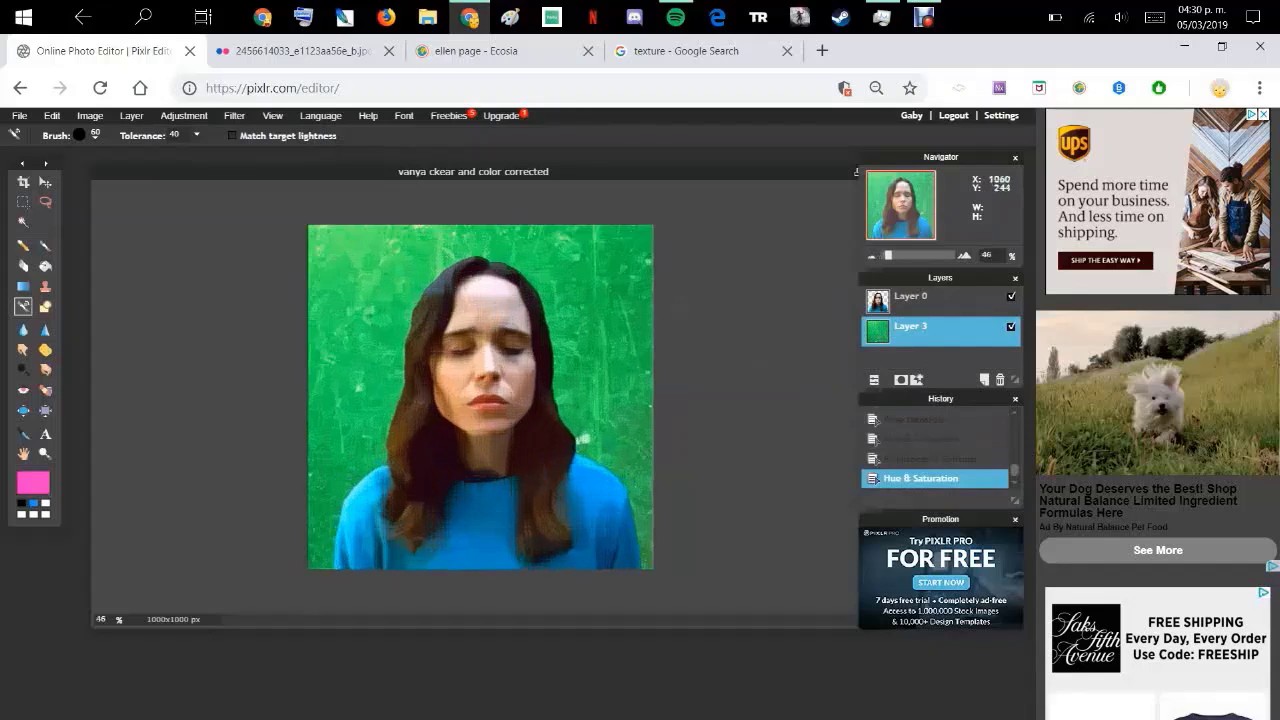
{"action": "left_click", "coordinate": [918, 420]}
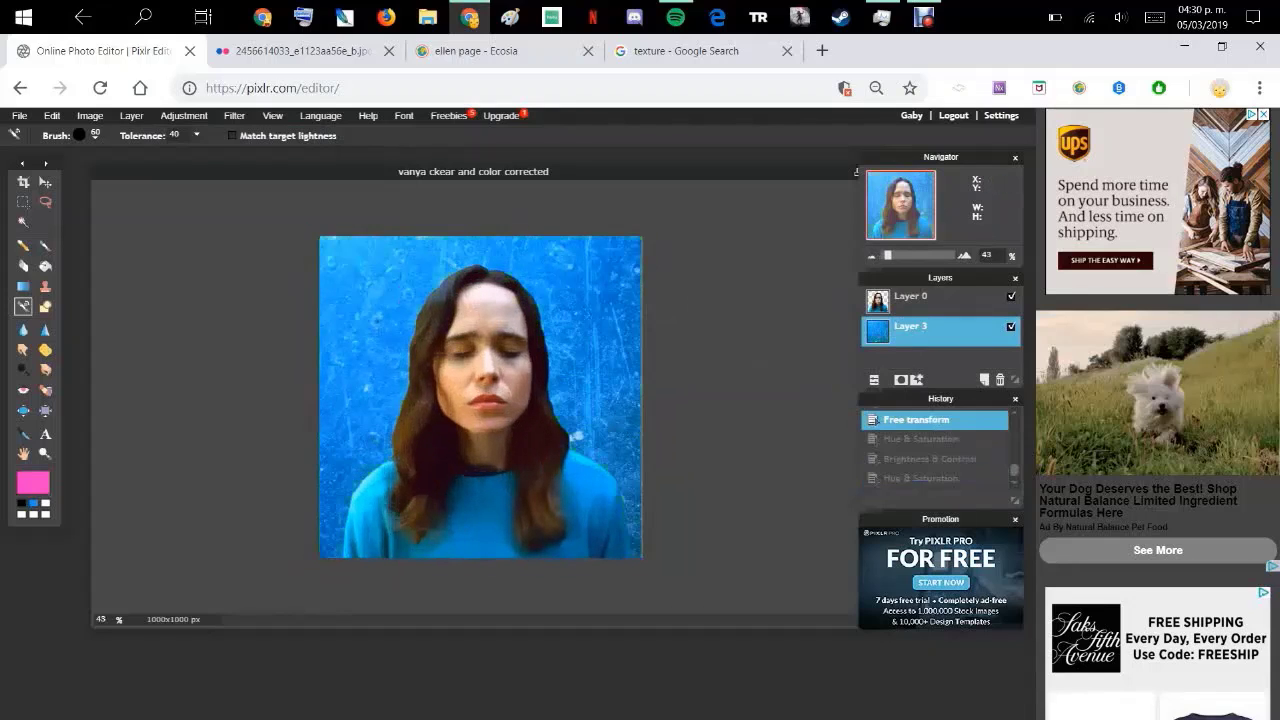
{"action": "left_click", "coordinate": [921, 479]}
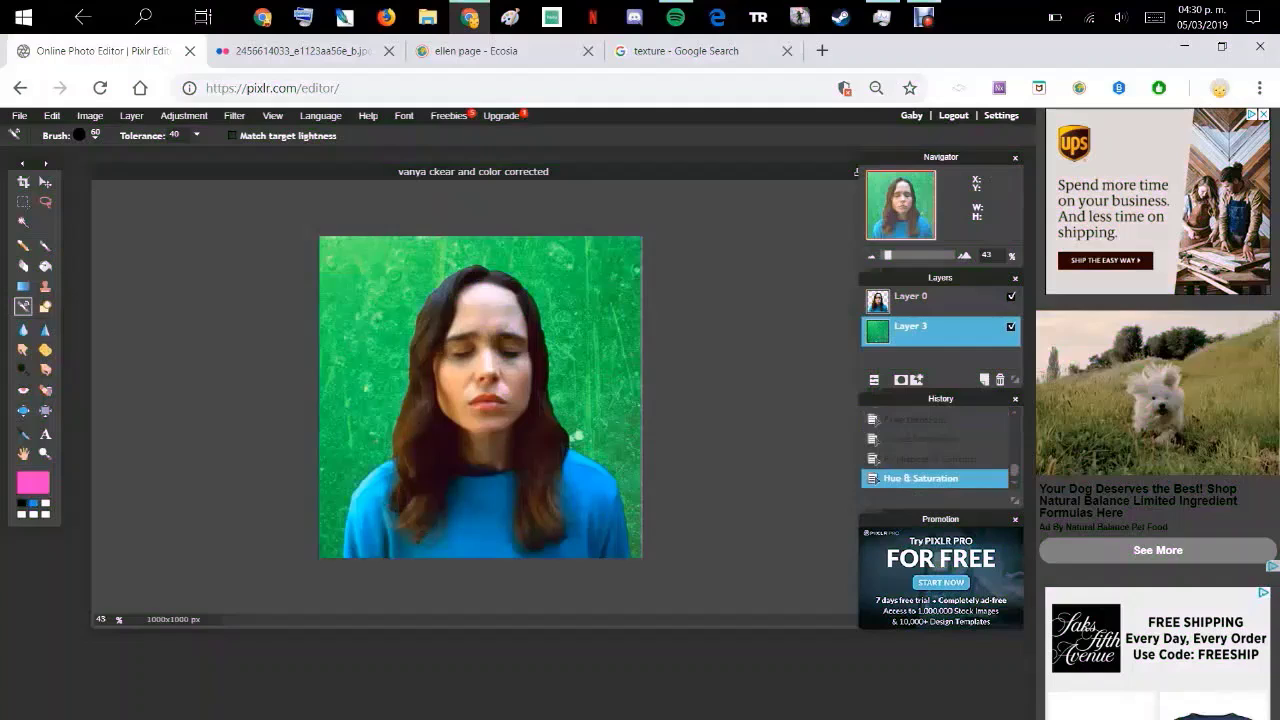
{"action": "left_click", "coordinate": [918, 420]}
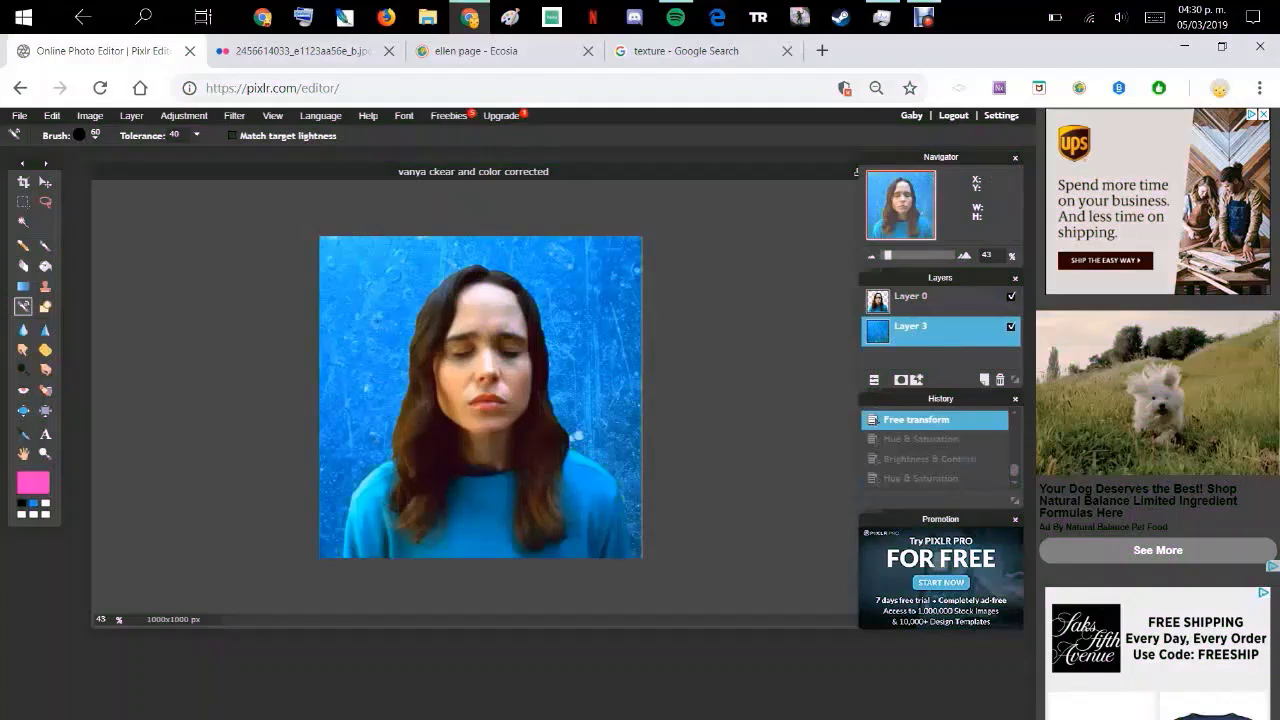
{"action": "left_click", "coordinate": [921, 479]}
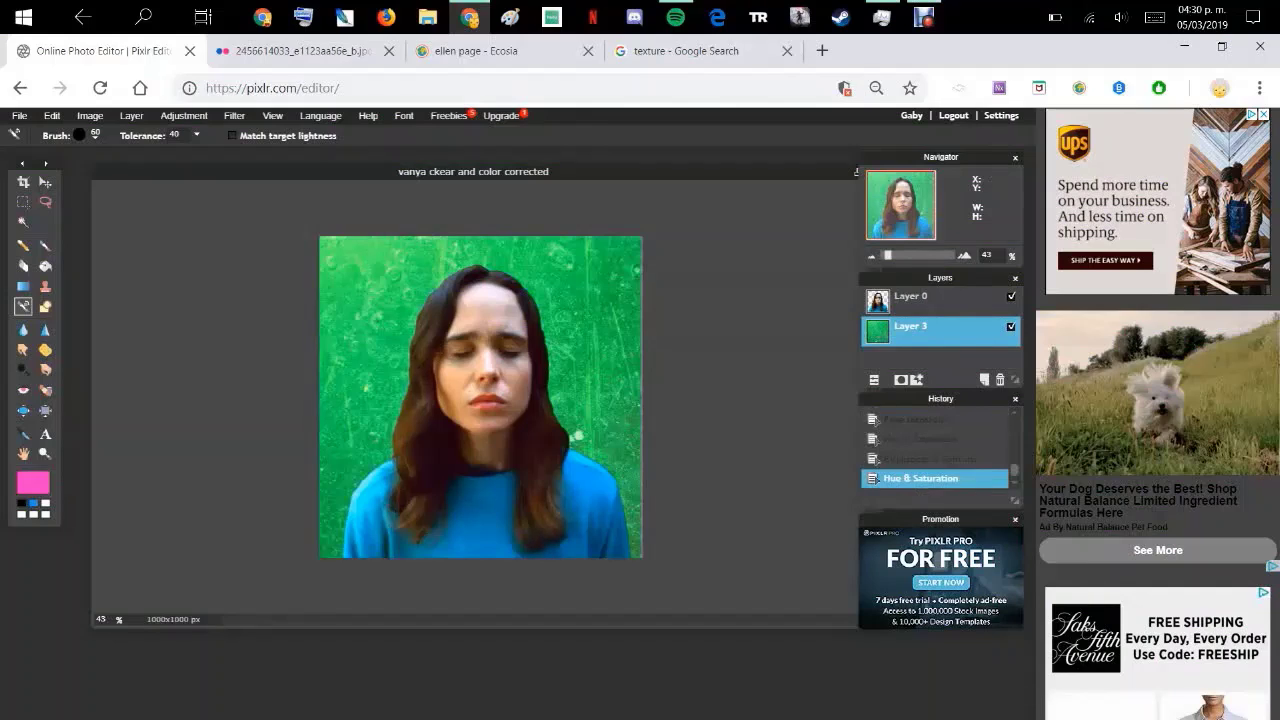
{"action": "left_click", "coordinate": [917, 420]}
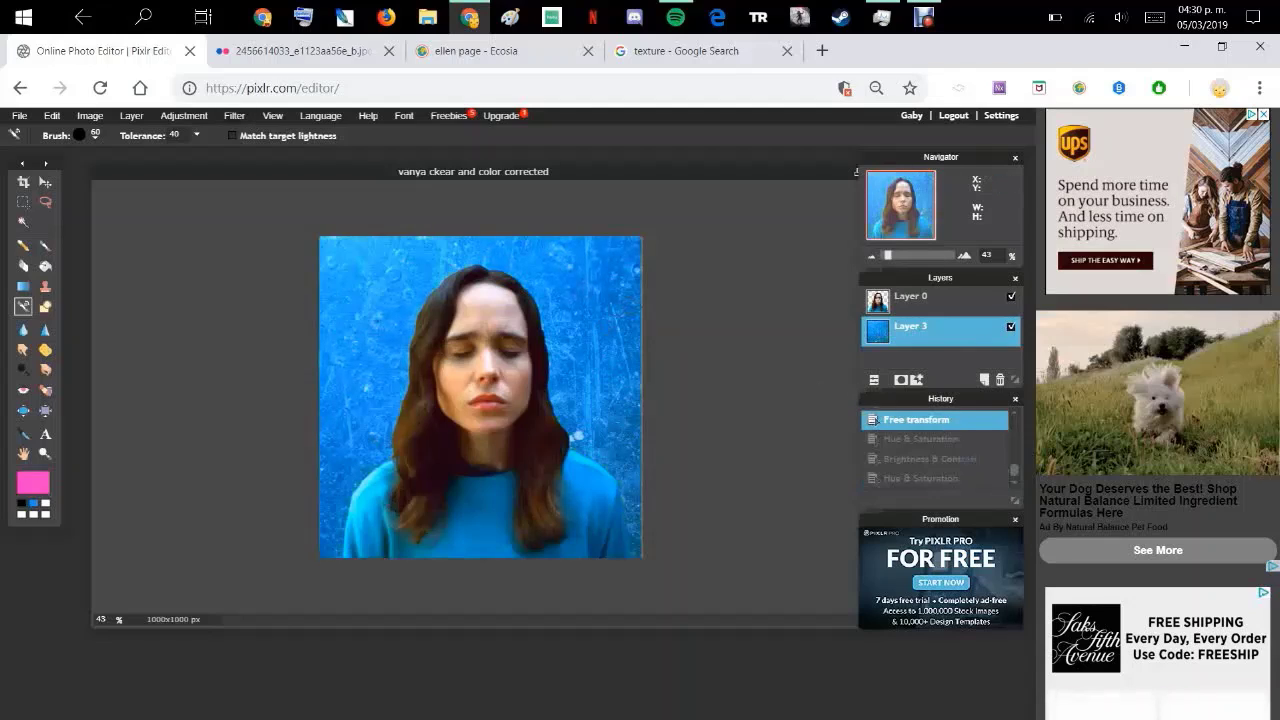
Sample the blue of the textured background beside the woman's hair as the foreground color with the Colorpicker tool
{"action": "scroll", "coordinate": [543, 362], "scroll_direction": "up", "scroll_amount": 2}
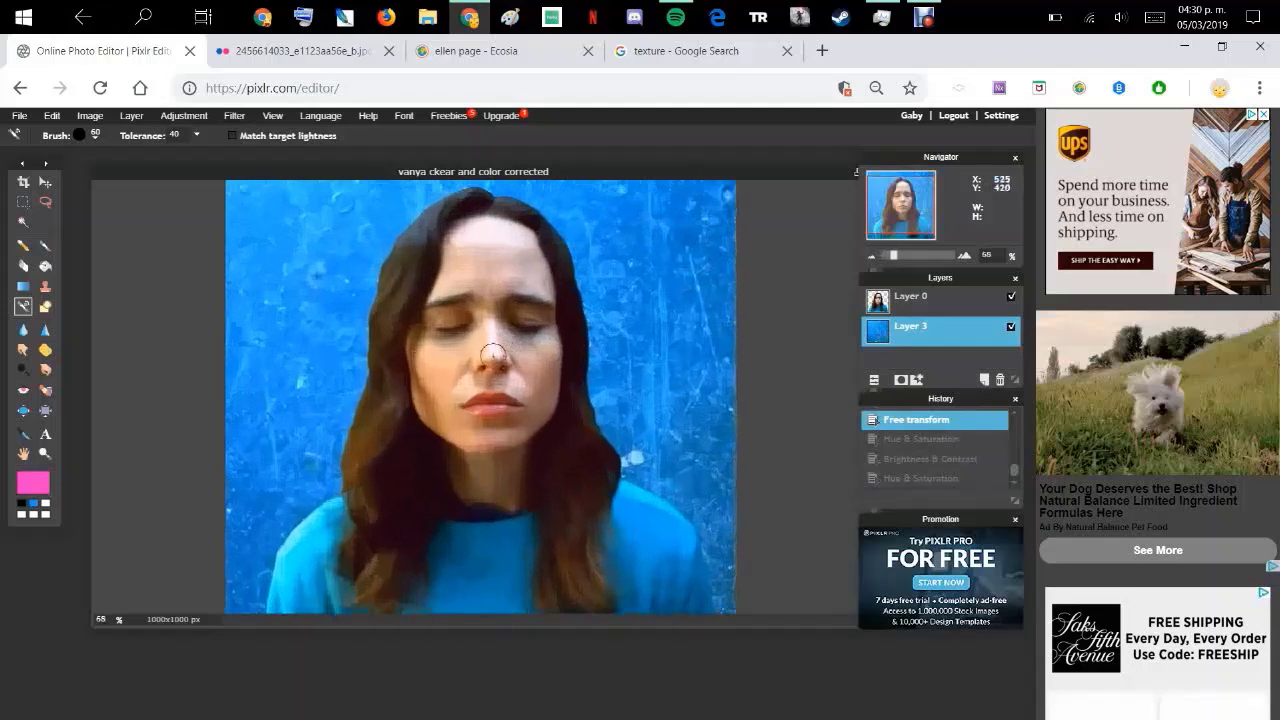
{"action": "scroll", "coordinate": [500, 358], "scroll_direction": "down", "scroll_amount": 2}
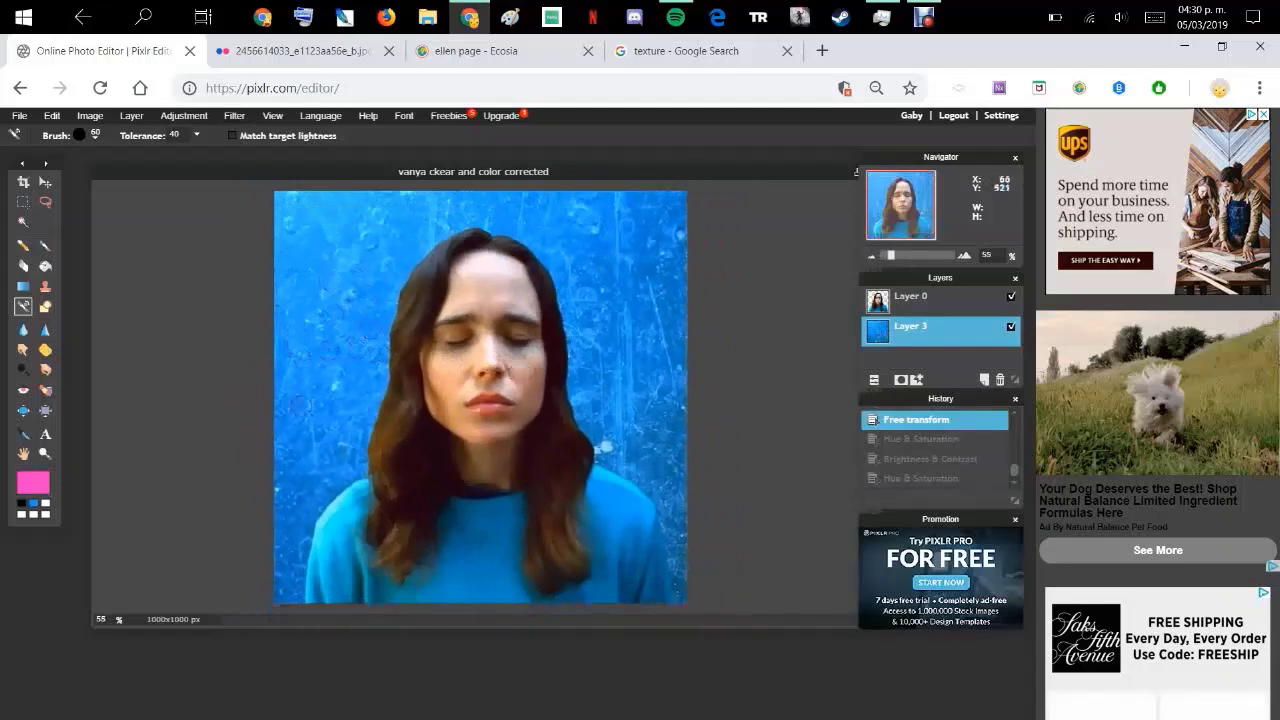
{"action": "scroll", "coordinate": [470, 400], "scroll_direction": "up", "scroll_amount": 3}
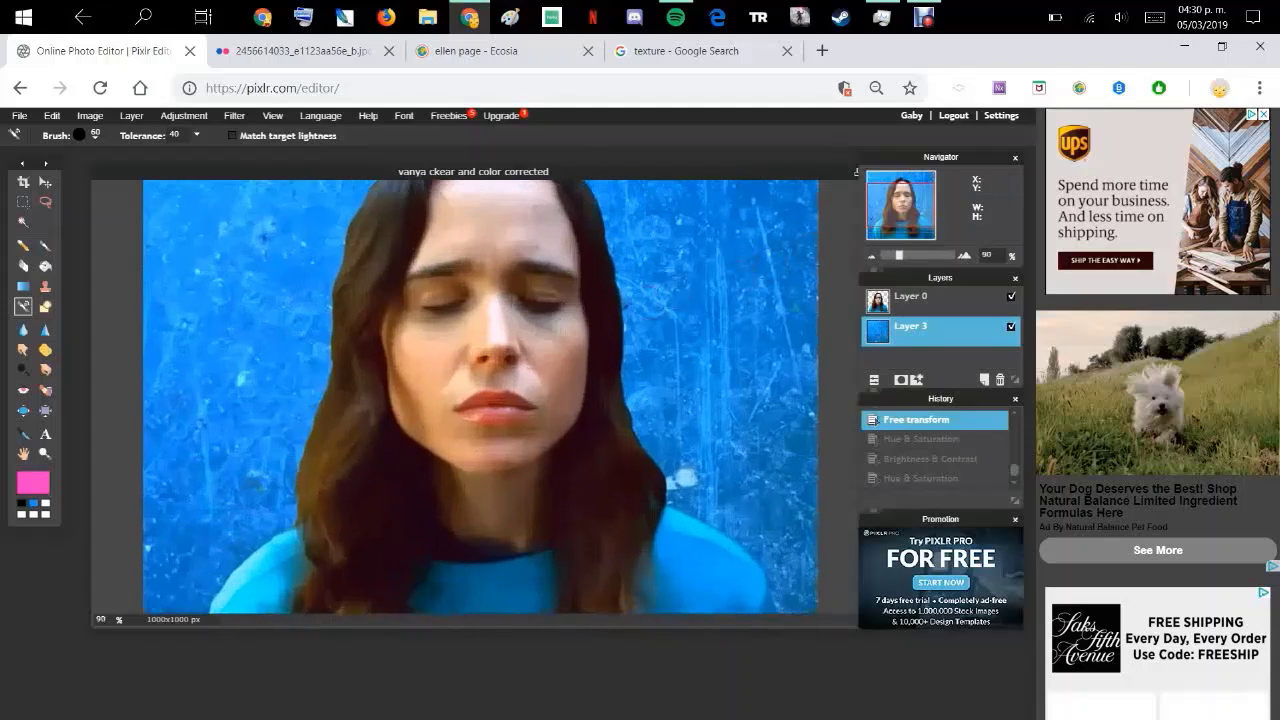
{"action": "mouse_move", "coordinate": [901, 206]}
{"action": "left_mouse_down"}
{"action": "mouse_move", "coordinate": [901, 219]}
{"action": "mouse_move", "coordinate": [901, 200]}
{"action": "left_mouse_up"}
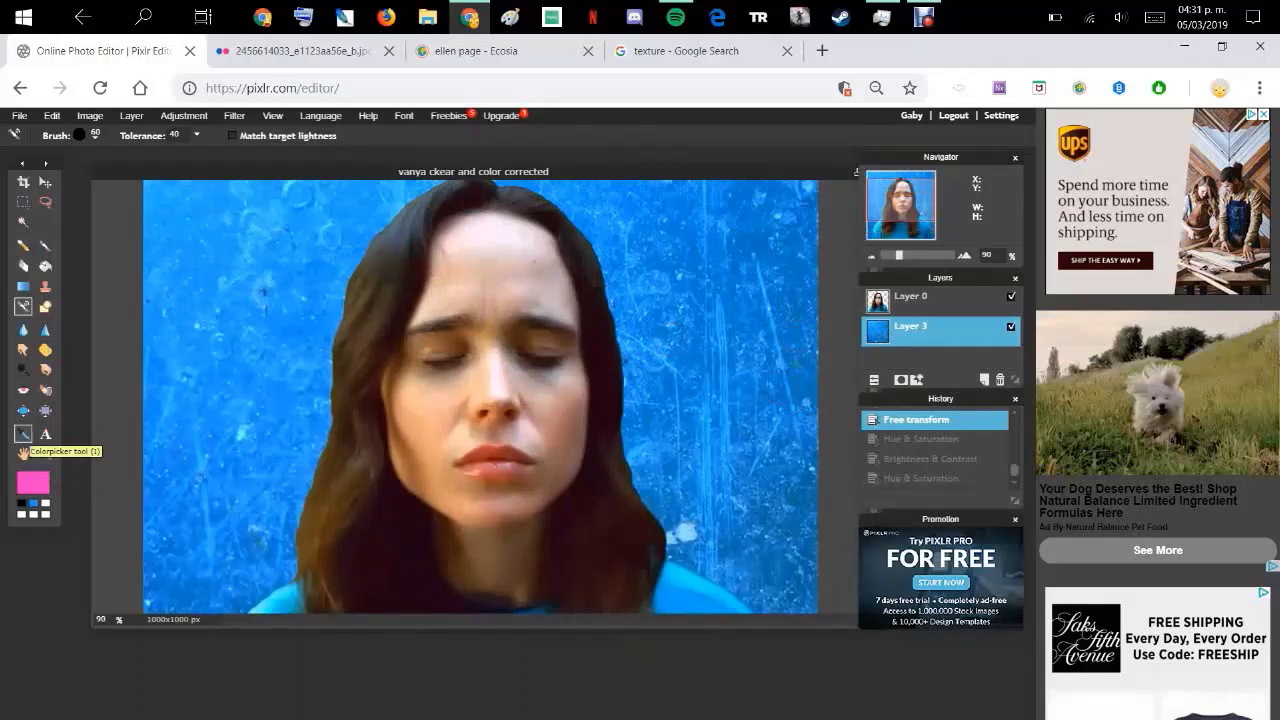
{"action": "left_click", "coordinate": [23, 433]}
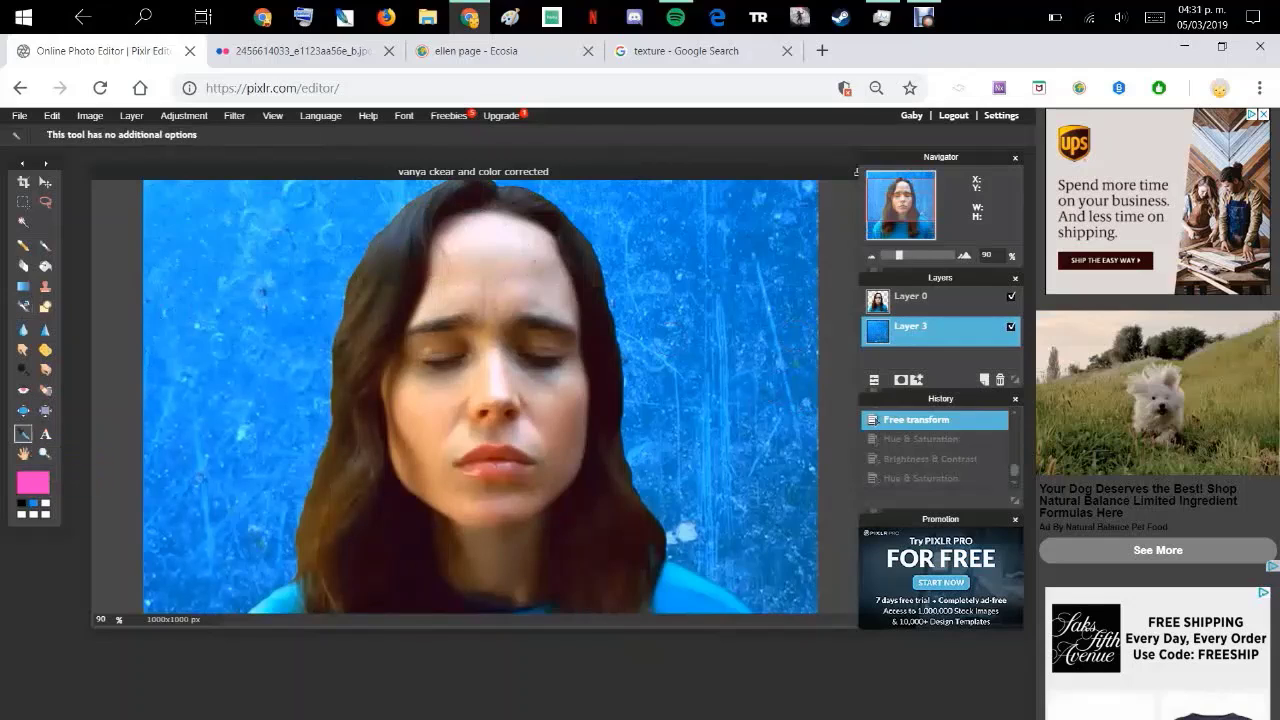
{"action": "left_click", "coordinate": [796, 354]}
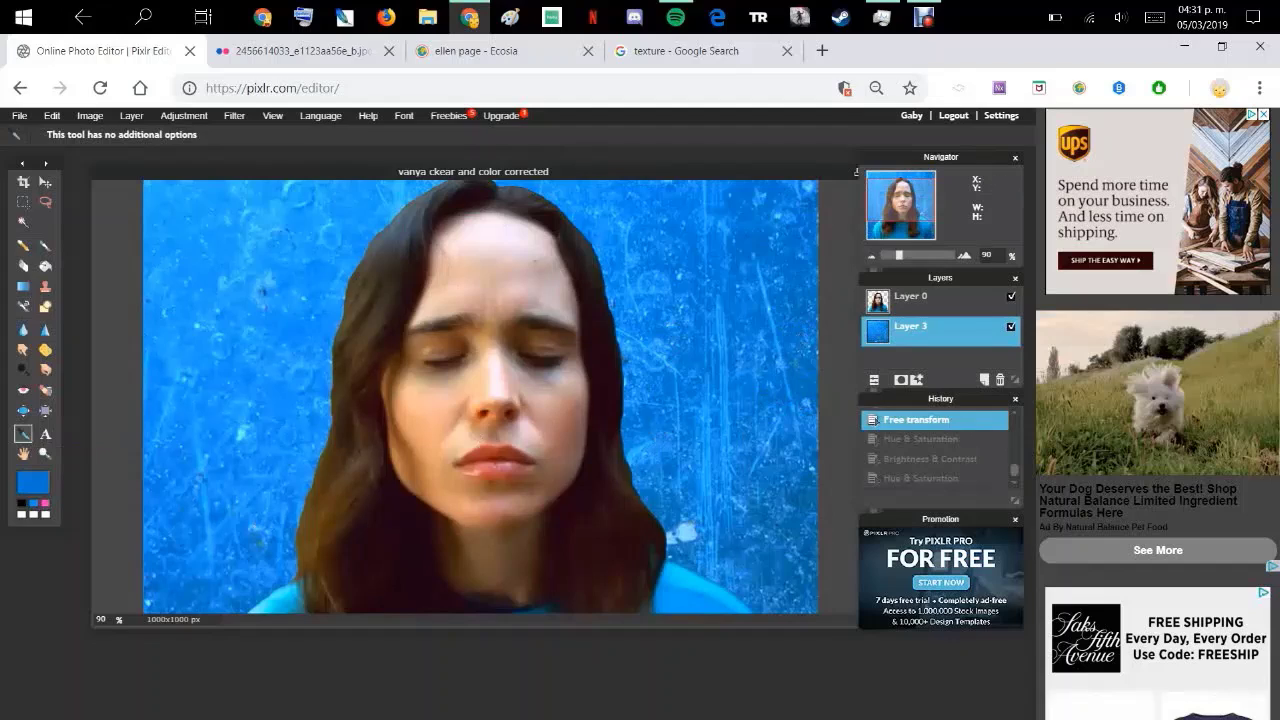
Set up the Color replace tool with the size 9 hard round brush
{"action": "left_click", "coordinate": [23, 306]}
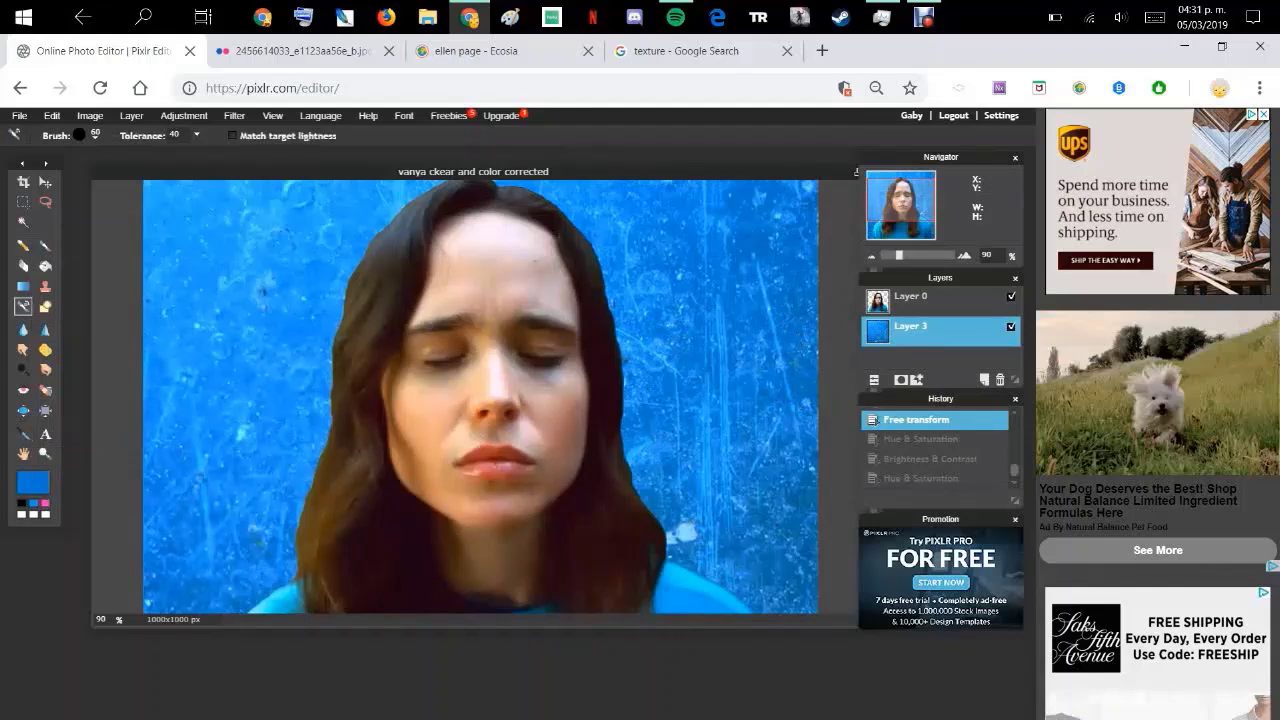
{"action": "left_click", "coordinate": [79, 135]}
{"action": "left_click", "coordinate": [138, 172]}
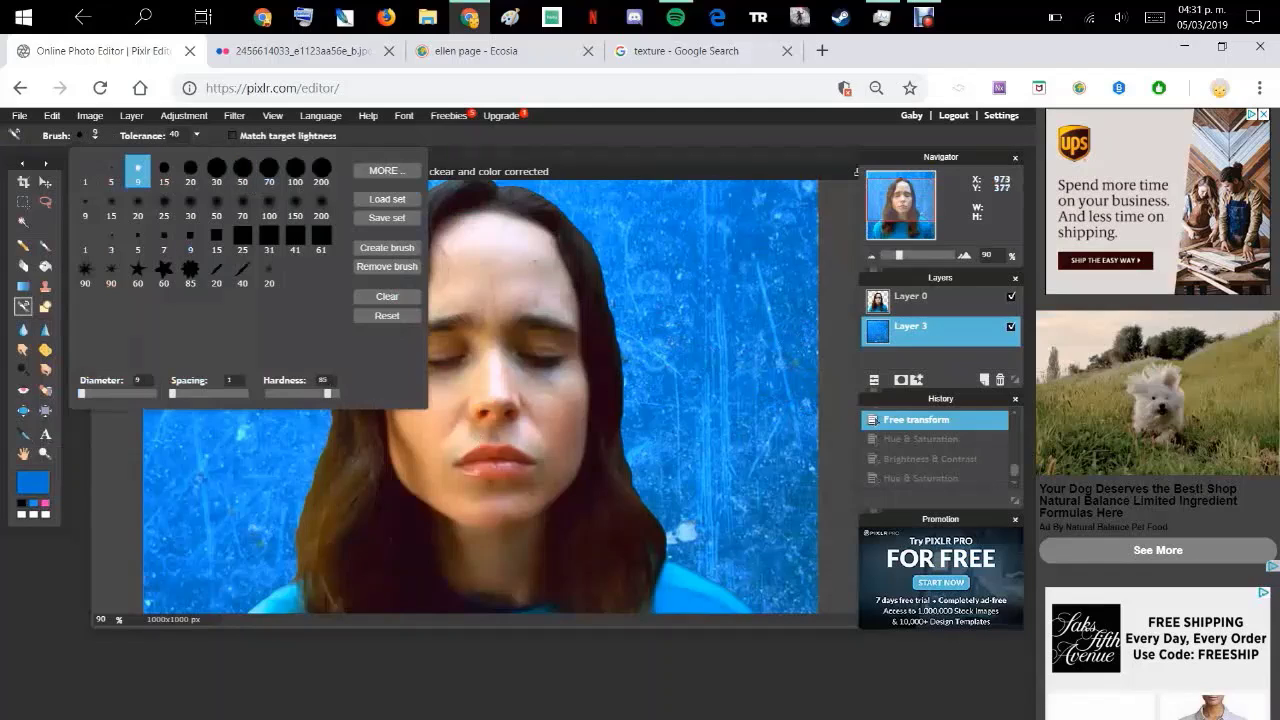
Recolor the dark specks of the textured background on both sides of the hair with the sampled blue using the Color replace tool
{"action": "left_click", "coordinate": [796, 364]}
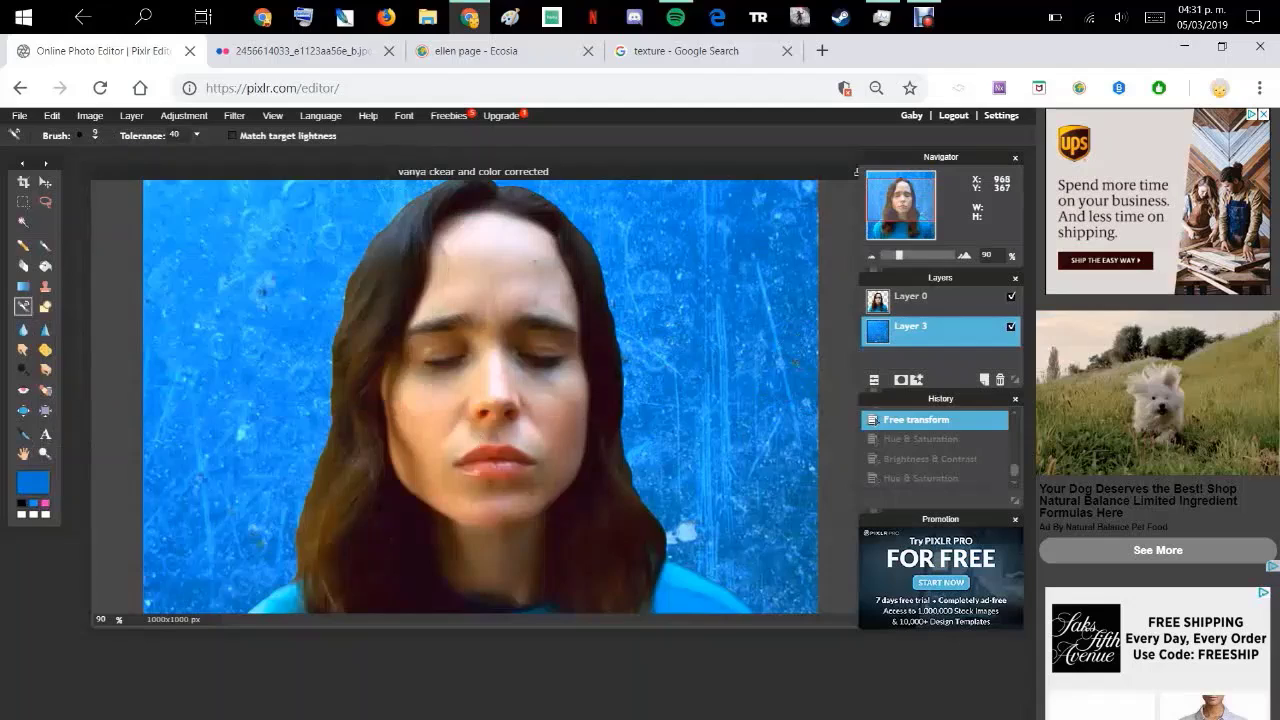
{"action": "left_click", "coordinate": [796, 364]}
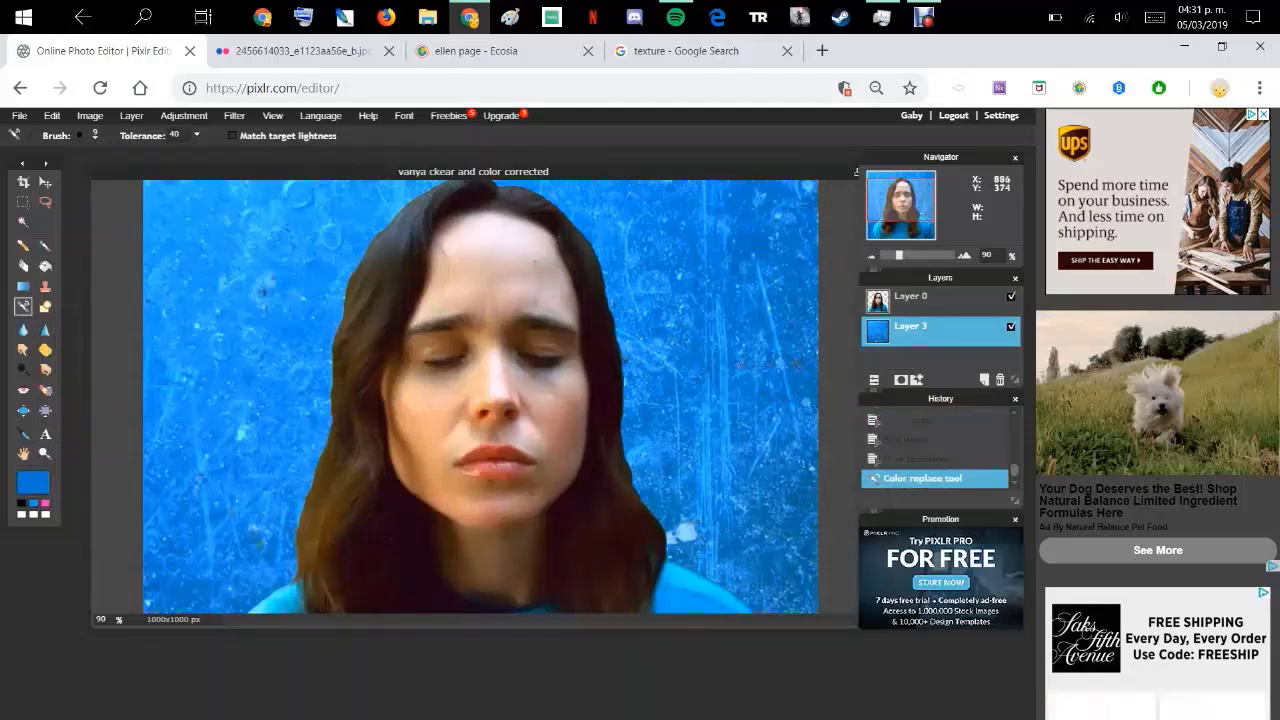
{"action": "left_click", "coordinate": [787, 375]}
{"action": "left_click", "coordinate": [632, 360]}
{"action": "left_click", "coordinate": [622, 438]}
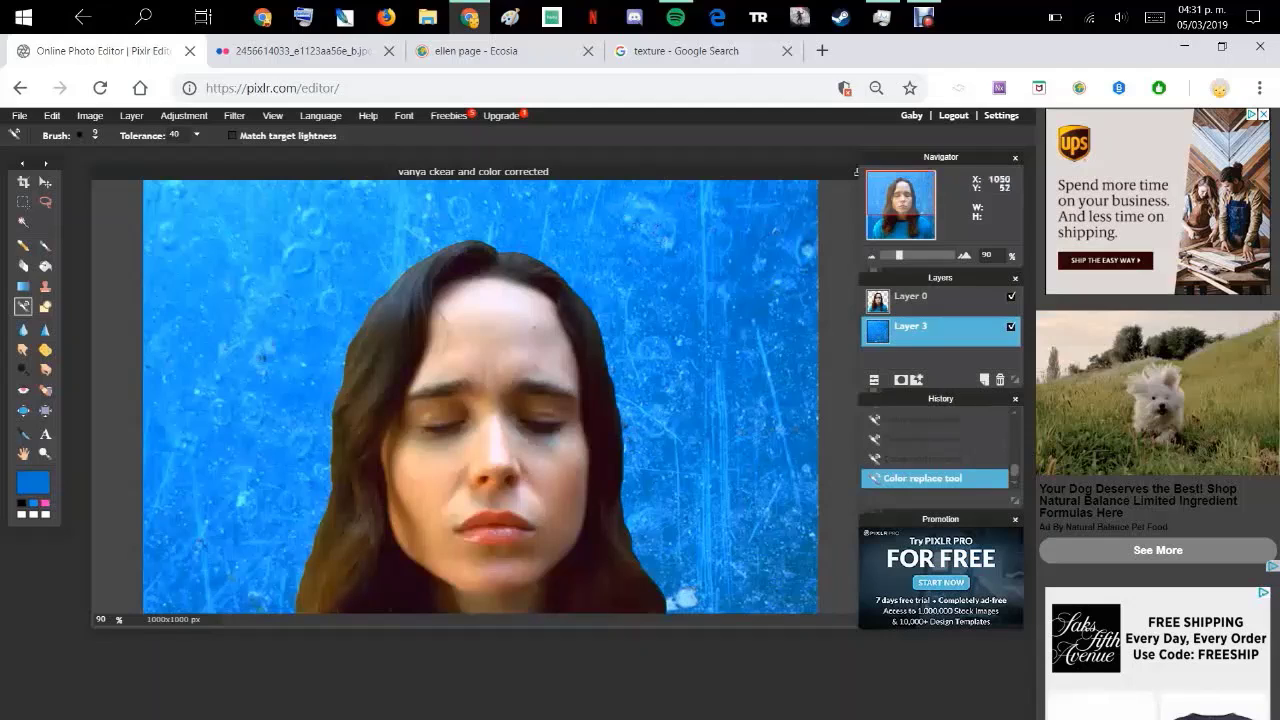
{"action": "left_click_drag", "start_coordinate": [855, 230], "coordinate": [855, 392]}
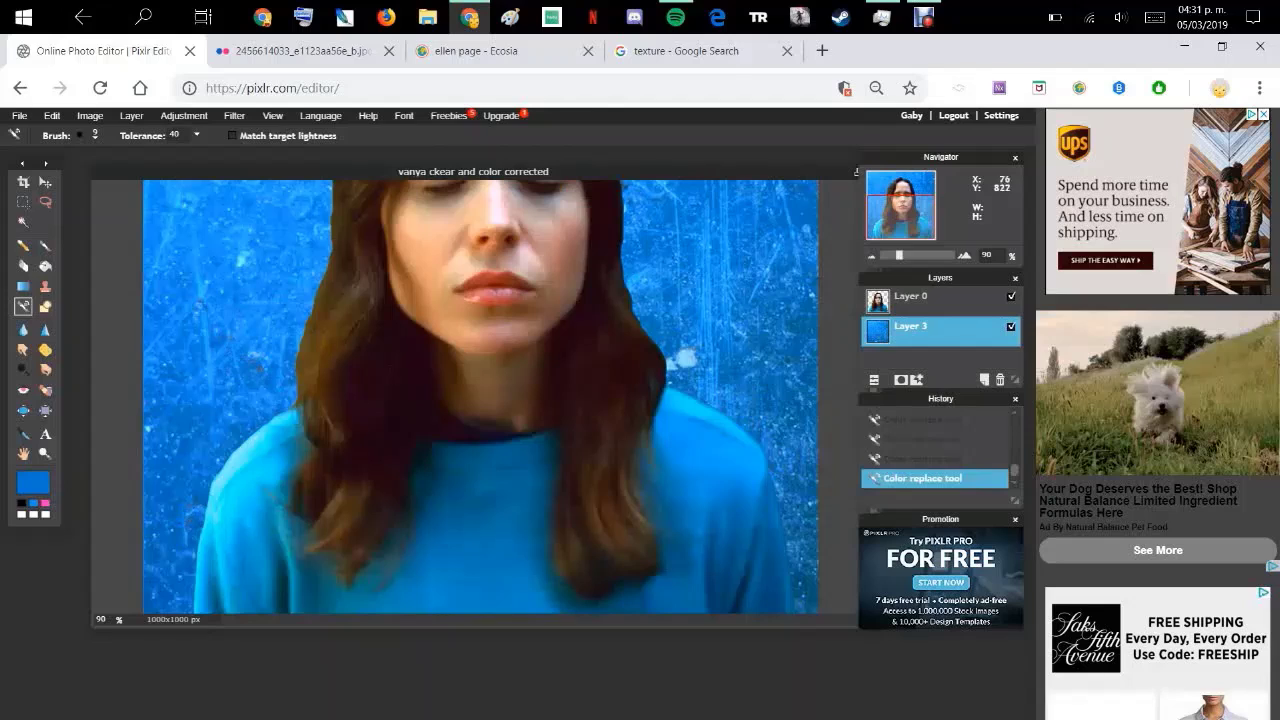
{"action": "scroll", "coordinate": [510, 376], "scroll_direction": "down", "scroll_amount": 3}
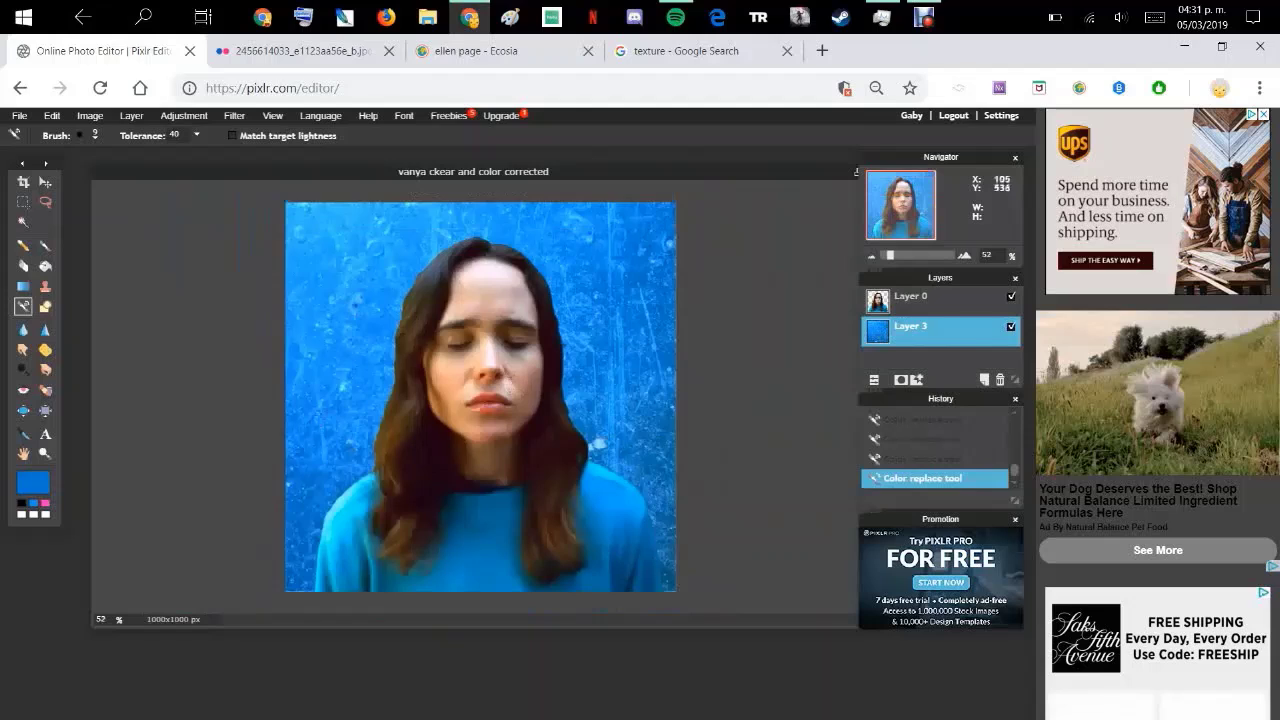
{"action": "scroll", "coordinate": [327, 411], "scroll_direction": "up", "scroll_amount": 5}
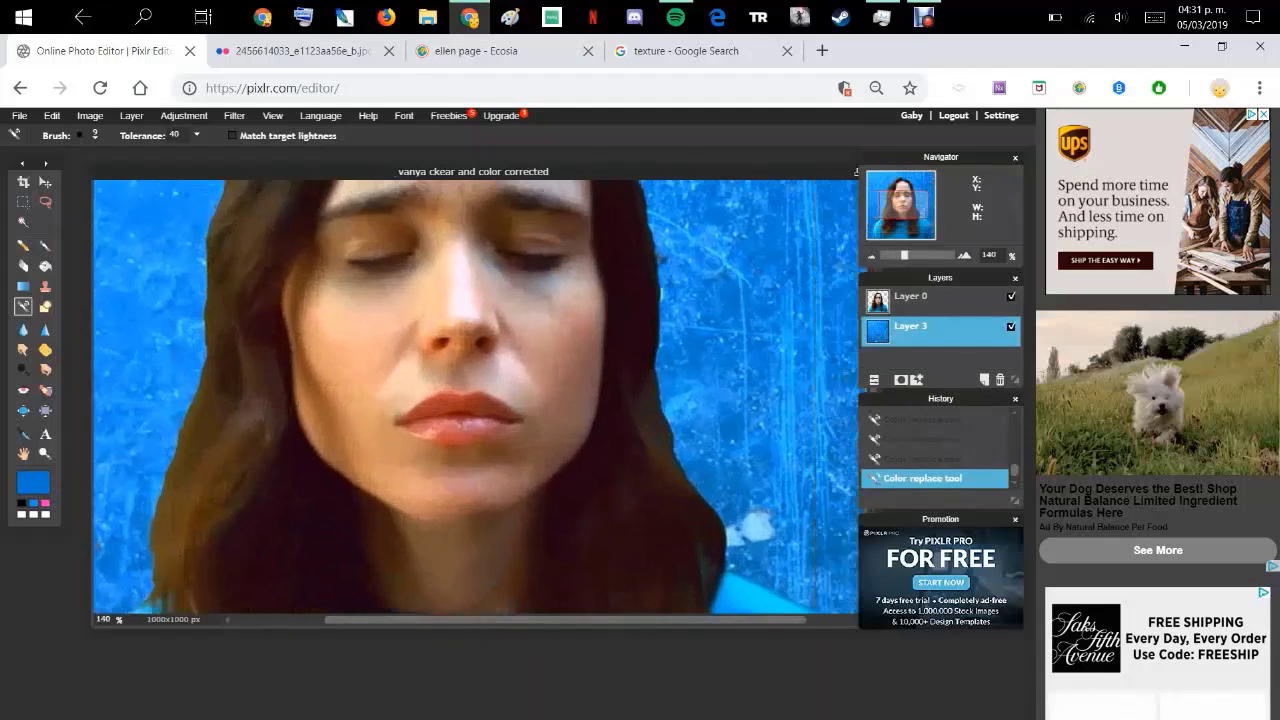
{"action": "left_click_drag", "start_coordinate": [902, 205], "coordinate": [887, 188]}
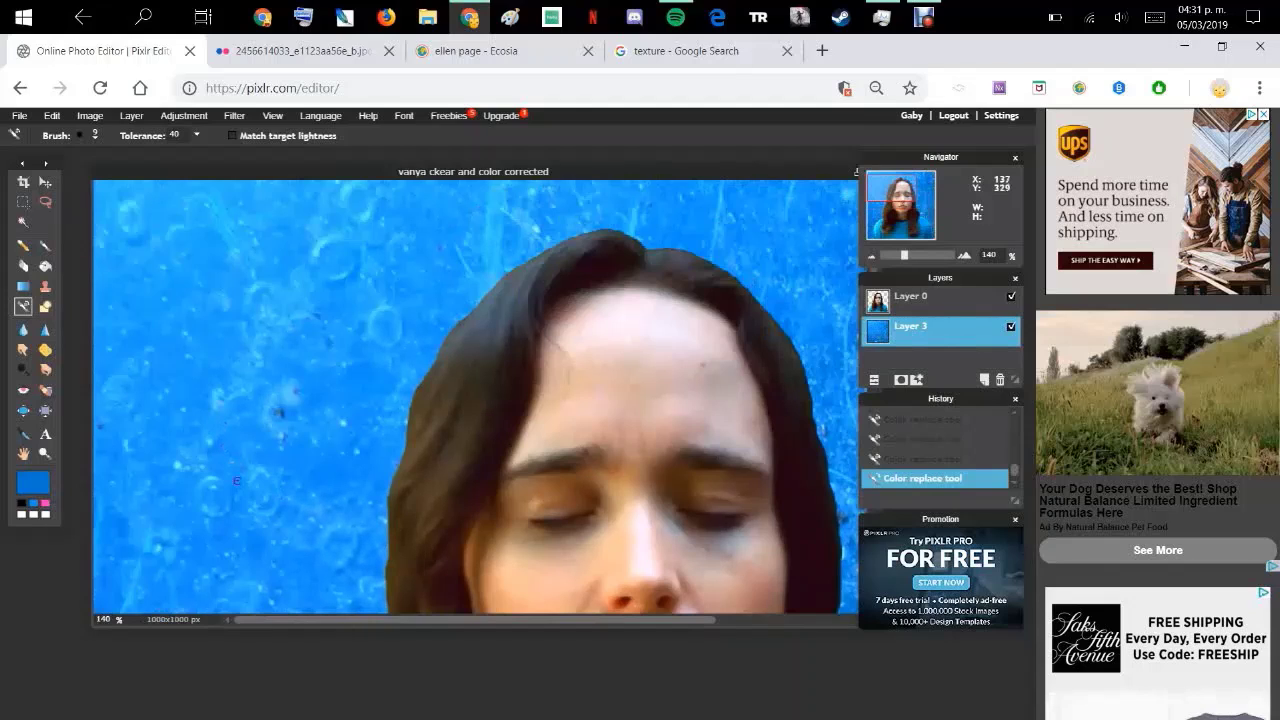
Adjust the blue texture on Layer 3 with Brightness & Contrast, lowering the brightness slightly and setting contrast to 27
{"action": "scroll", "coordinate": [233, 465], "scroll_direction": "down", "scroll_amount": 5}
{"action": "scroll", "coordinate": [284, 462], "scroll_direction": "down", "scroll_amount": 6}
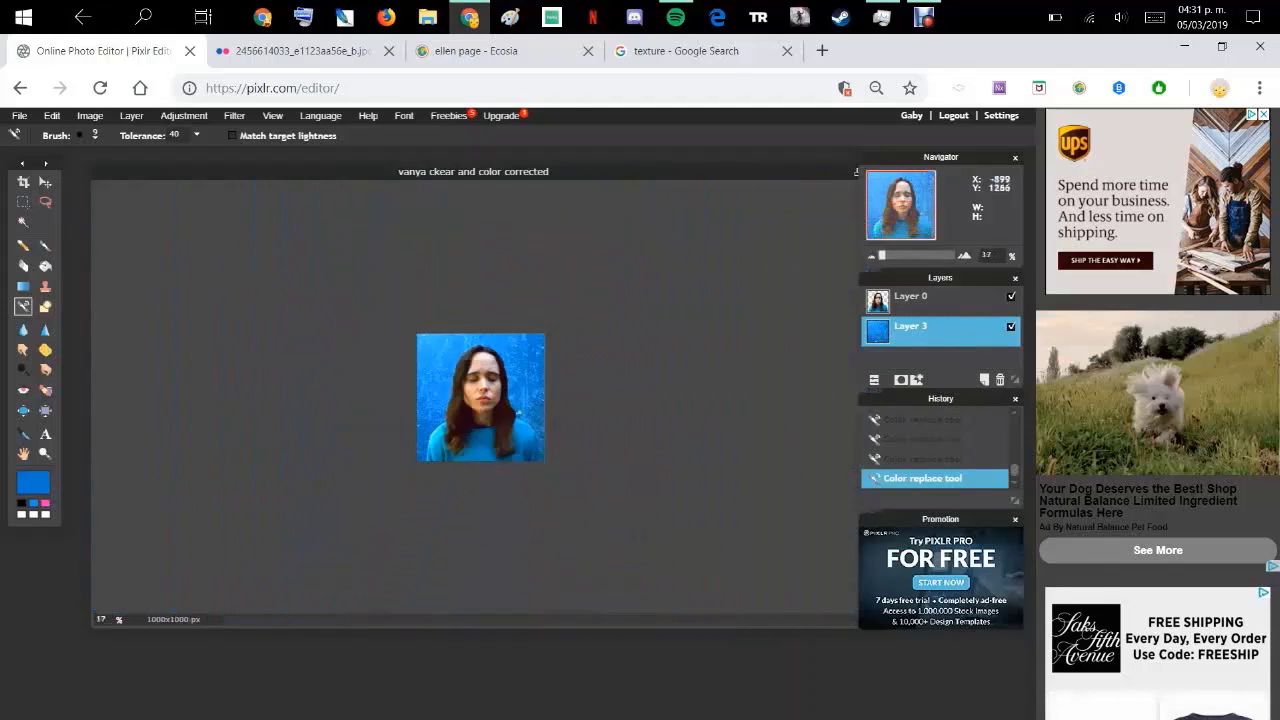
{"action": "scroll", "coordinate": [322, 450], "scroll_direction": "up", "scroll_amount": 2}
{"action": "scroll", "coordinate": [322, 451], "scroll_direction": "up", "scroll_amount": 3}
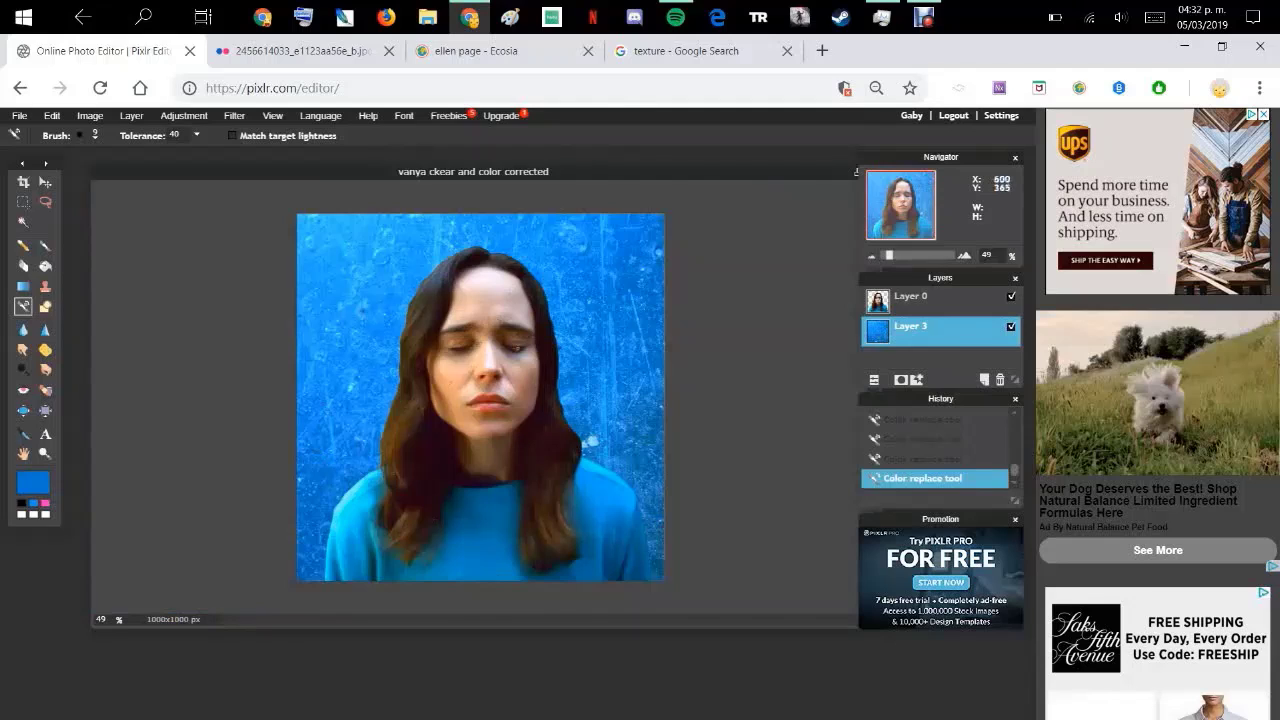
{"action": "scroll", "coordinate": [517, 347], "scroll_direction": "up", "scroll_amount": 1}
{"action": "left_click", "coordinate": [184, 115]}
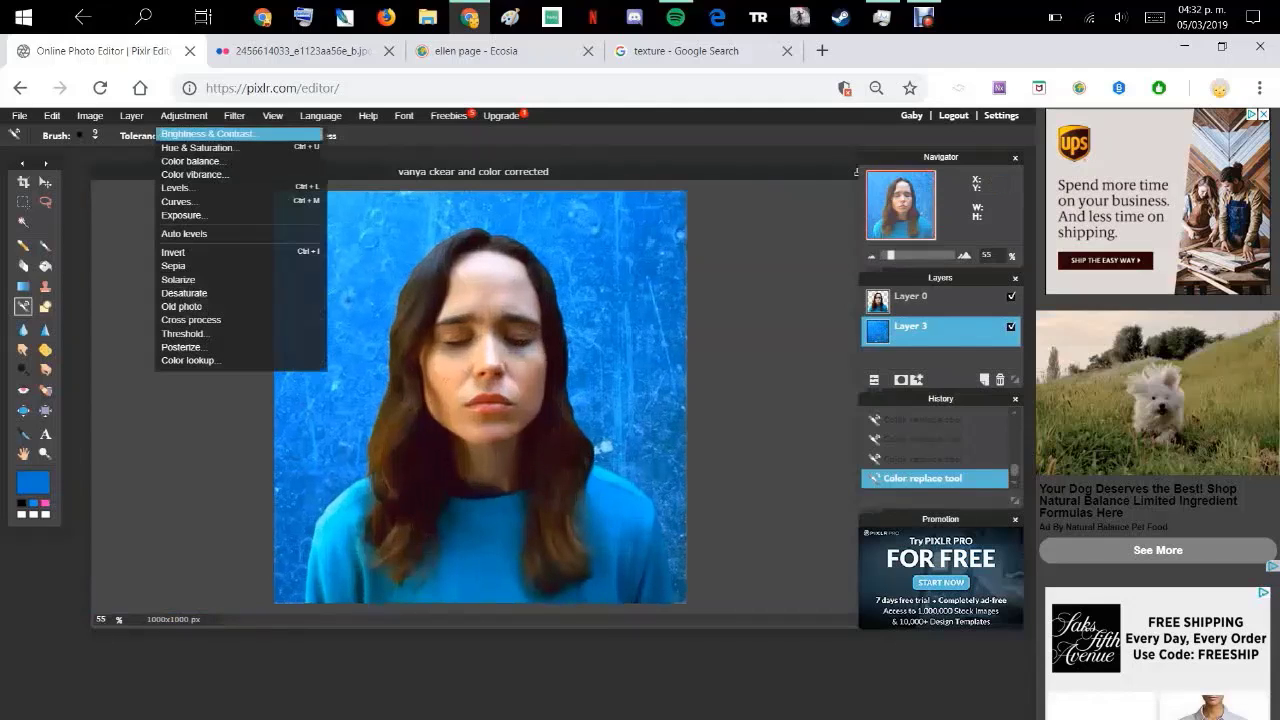
{"action": "left_click", "coordinate": [207, 133]}
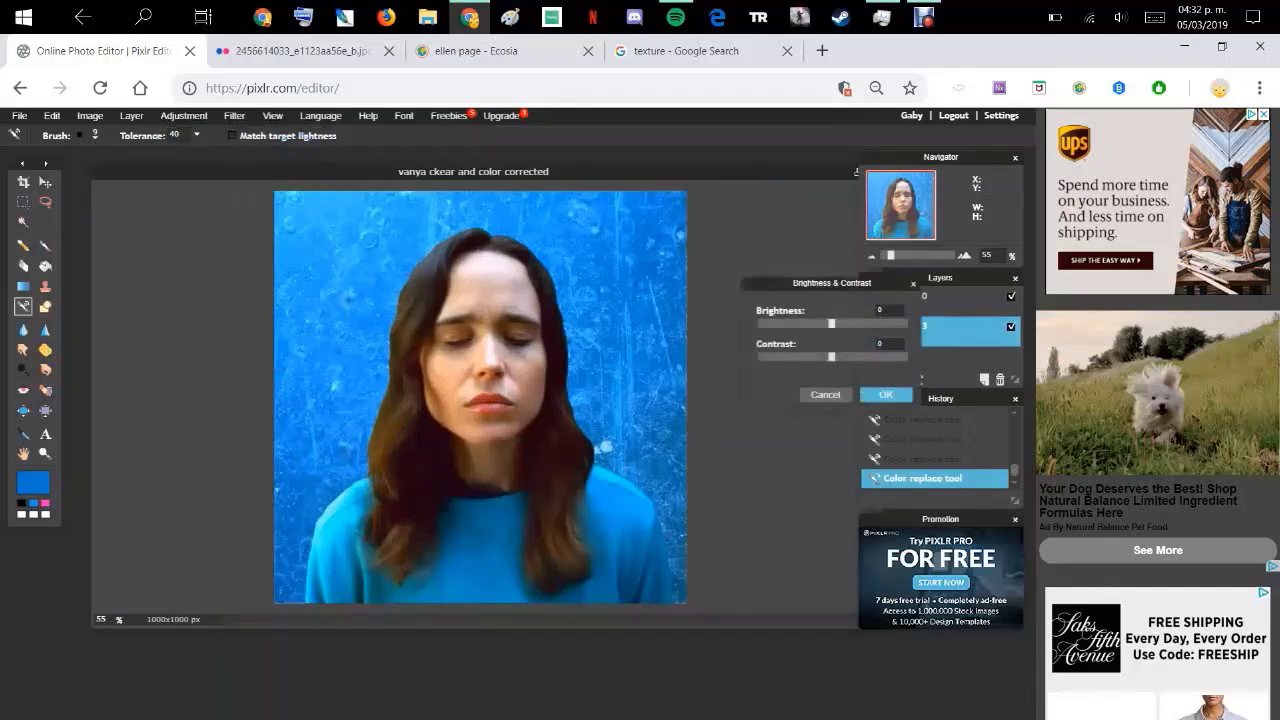
{"action": "left_click_drag", "start_coordinate": [831, 356], "coordinate": [832, 323]}
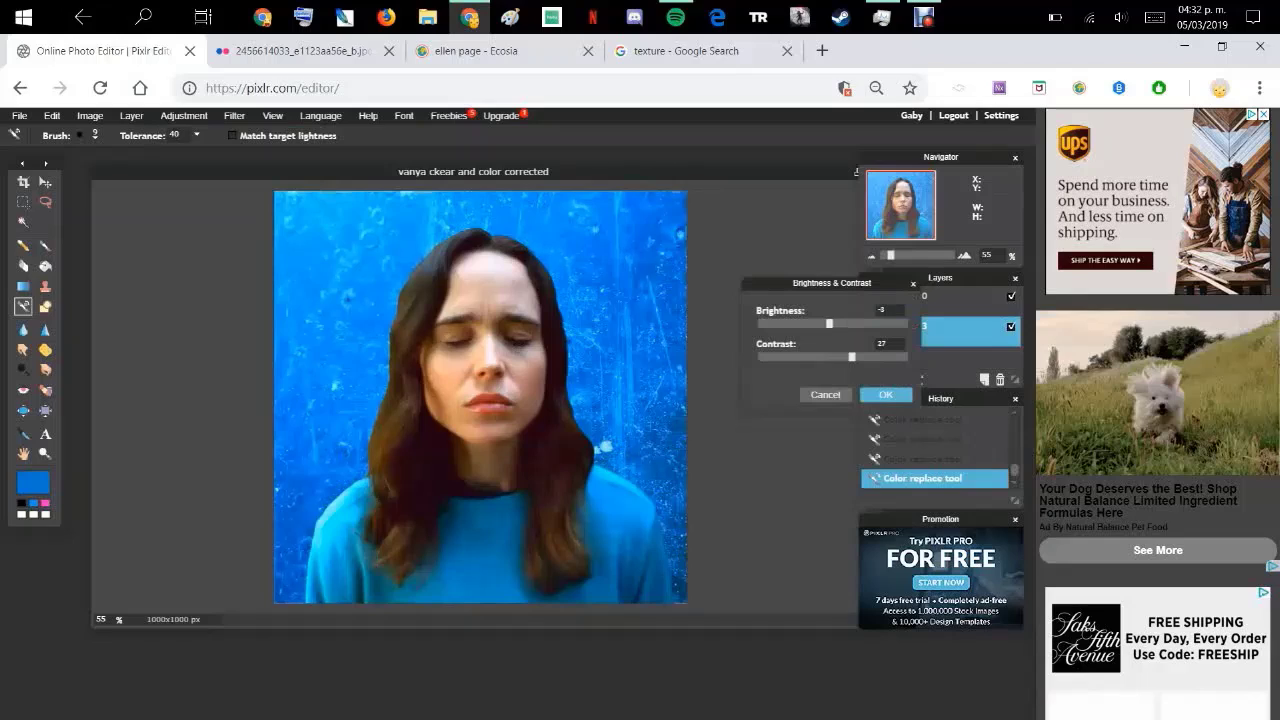
{"action": "left_click_drag", "start_coordinate": [829, 323], "coordinate": [828, 323]}
{"action": "left_click", "coordinate": [886, 395]}
Merge the portrait on Layer 0 down into the texture layer
{"action": "scroll", "coordinate": [760, 475], "scroll_direction": "down", "scroll_amount": 2}
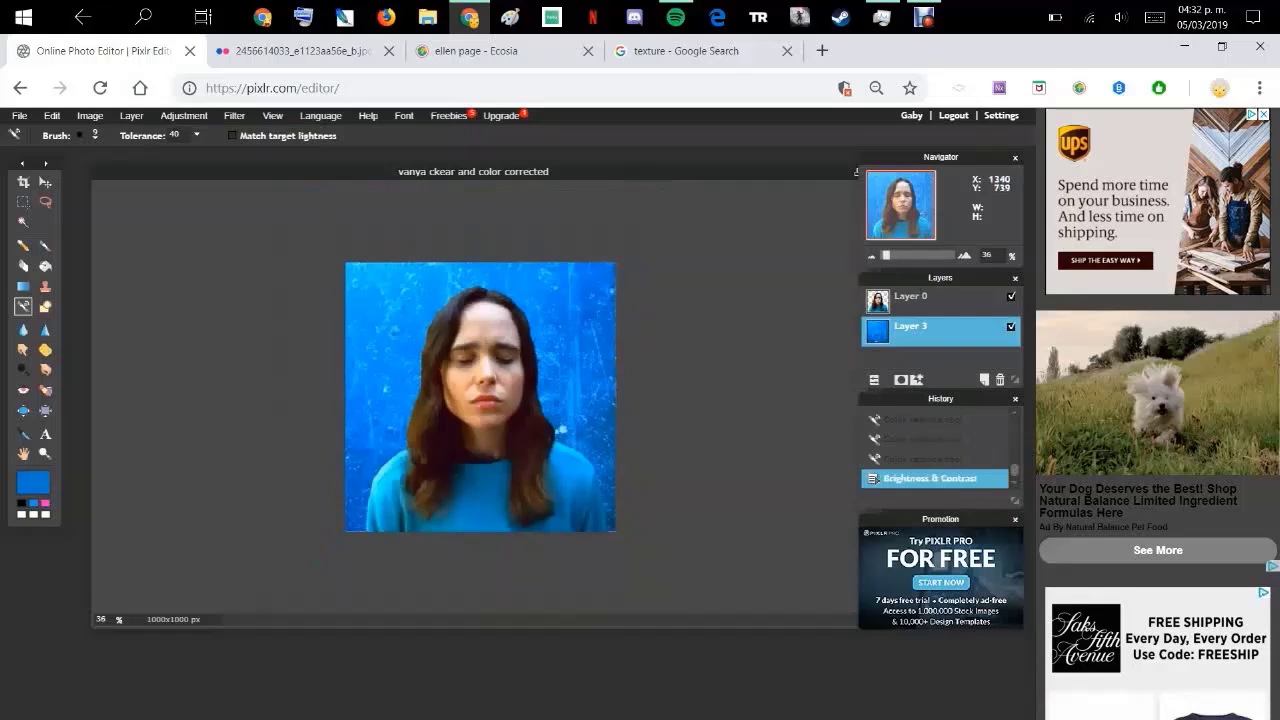
{"action": "scroll", "coordinate": [709, 465], "scroll_direction": "down", "scroll_amount": 2}
{"action": "scroll", "coordinate": [709, 465], "scroll_direction": "up", "scroll_amount": 4}
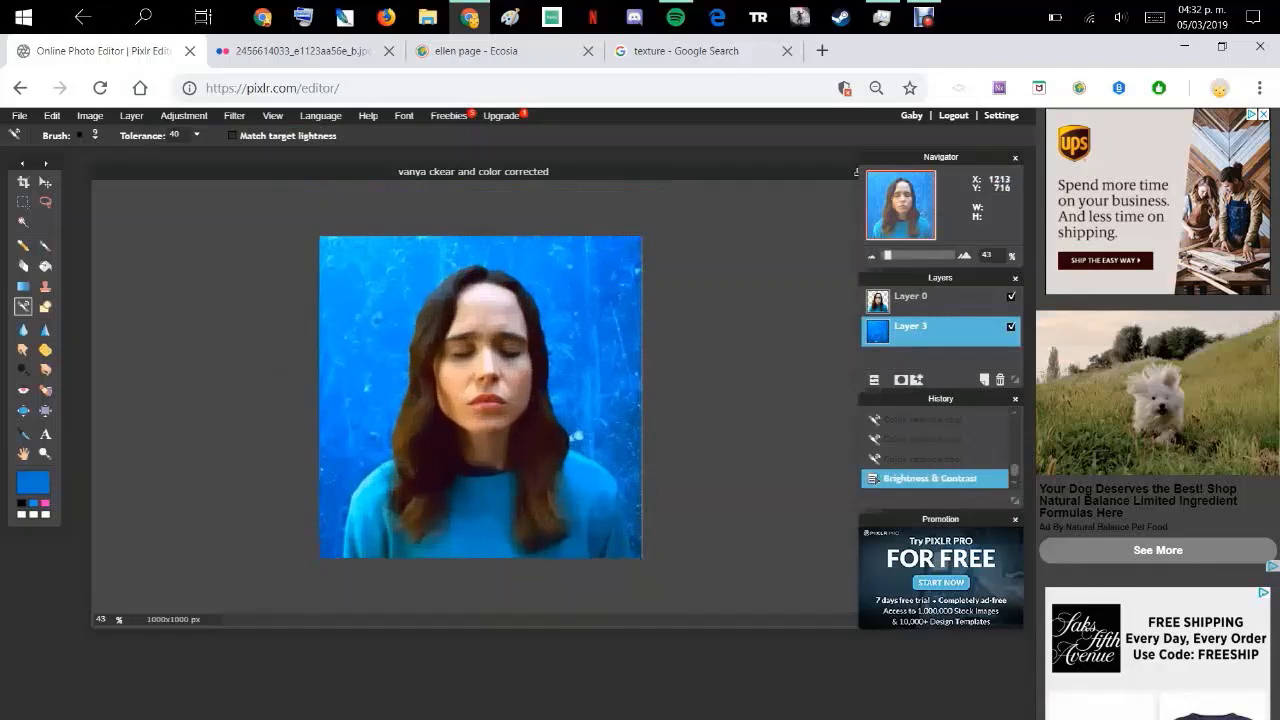
{"action": "scroll", "coordinate": [710, 466], "scroll_direction": "up", "scroll_amount": 2}
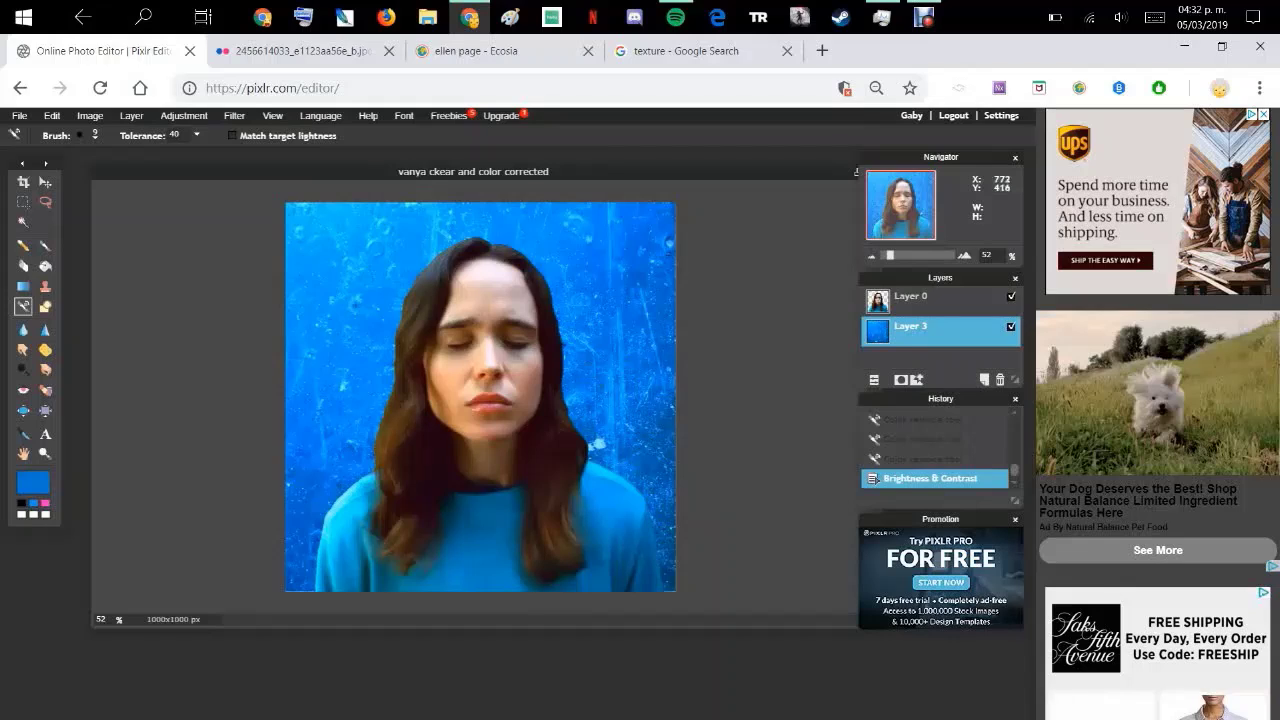
{"action": "scroll", "coordinate": [547, 404], "scroll_direction": "up", "scroll_amount": 5}
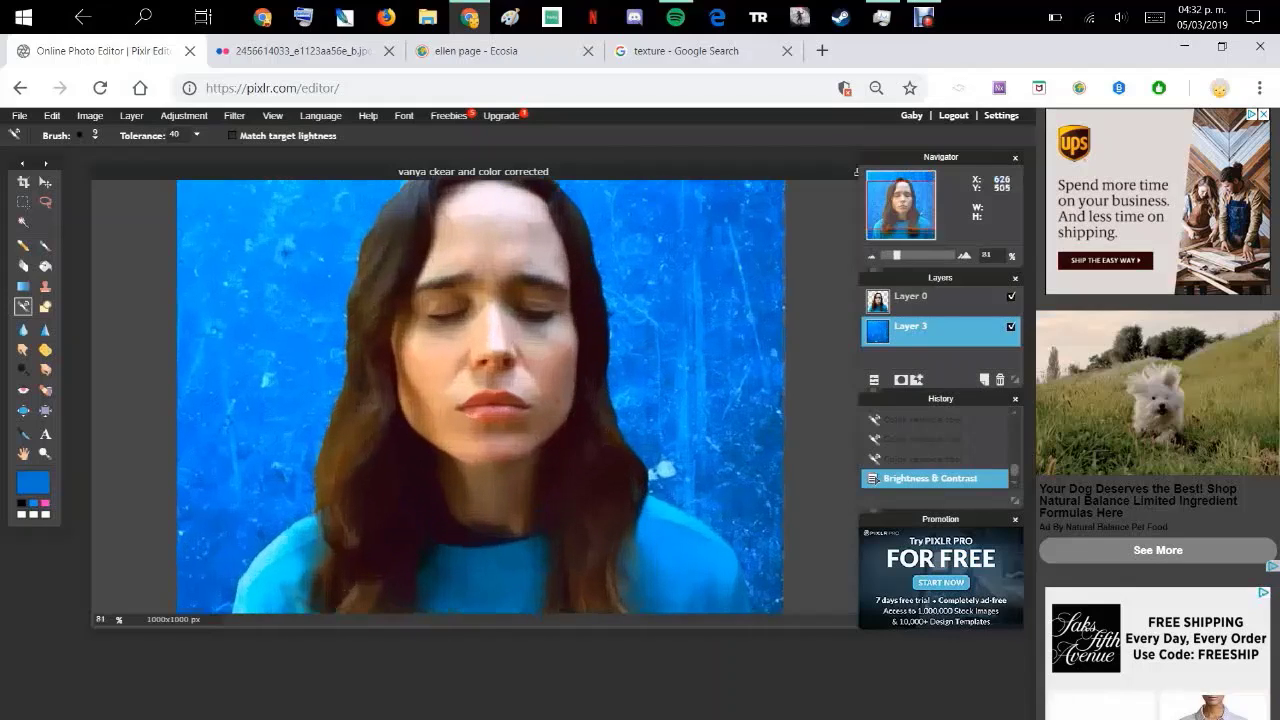
{"action": "left_click", "coordinate": [912, 226]}
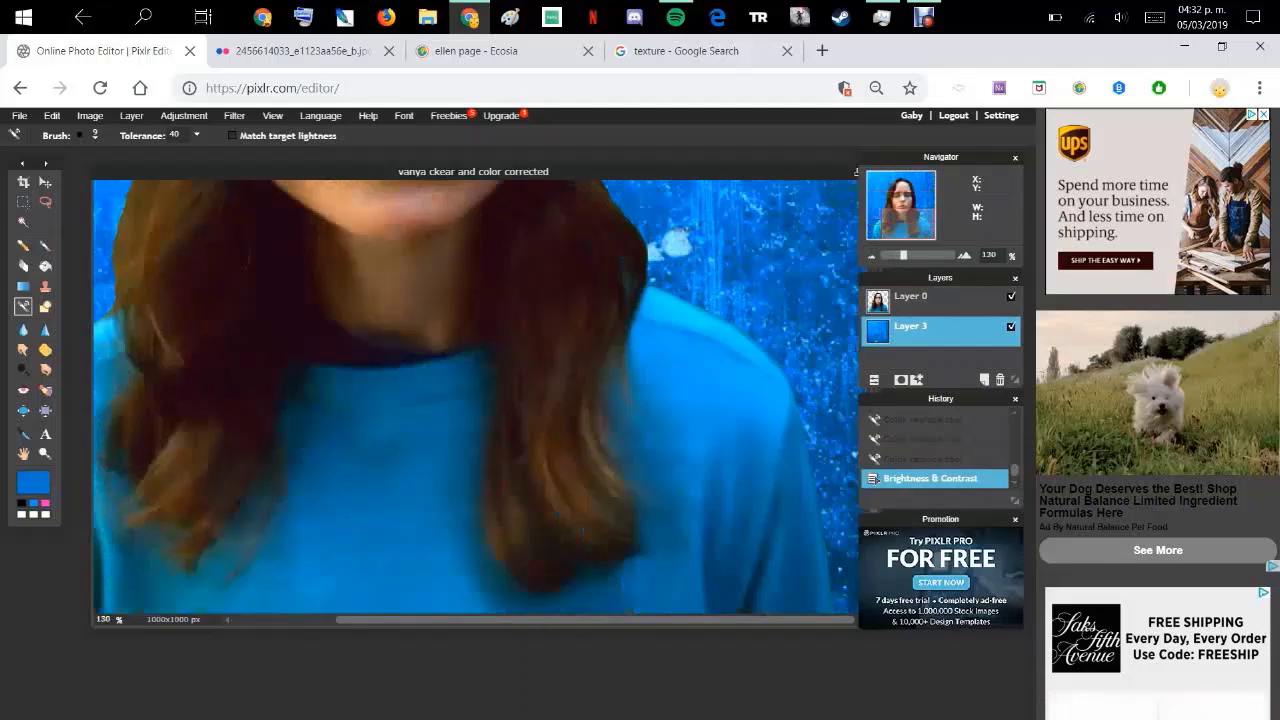
{"action": "right_click", "coordinate": [935, 298]}
{"action": "left_click", "coordinate": [983, 360]}
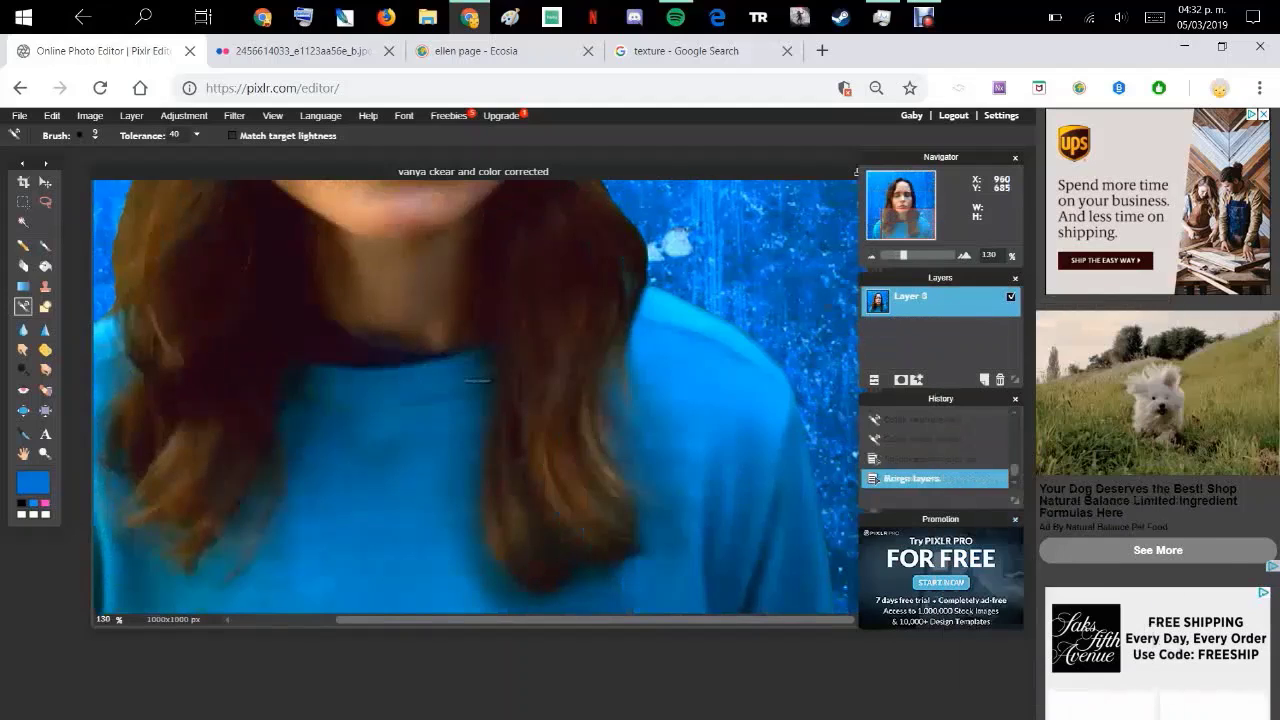
Soften the edges of the sweater's sleeve and the woman's hair with the Blur tool and the size 15 hard round brush
{"action": "left_click", "coordinate": [23, 330]}
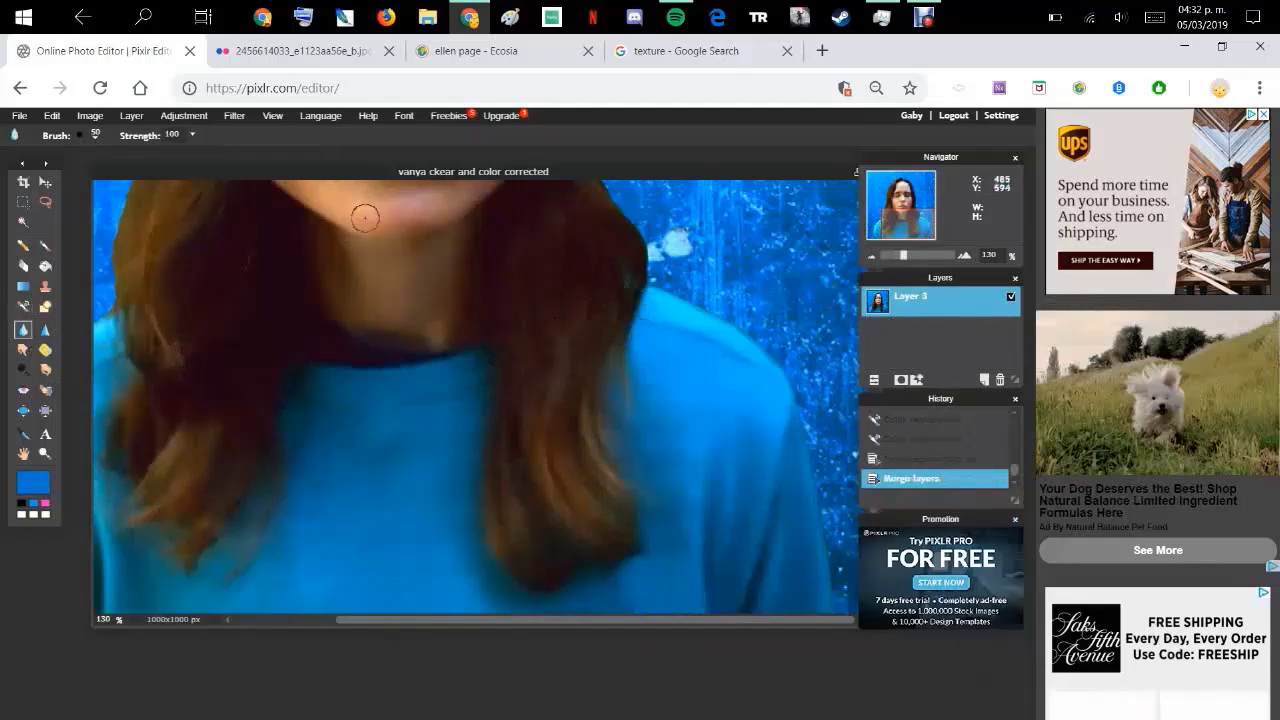
{"action": "left_click", "coordinate": [95, 135]}
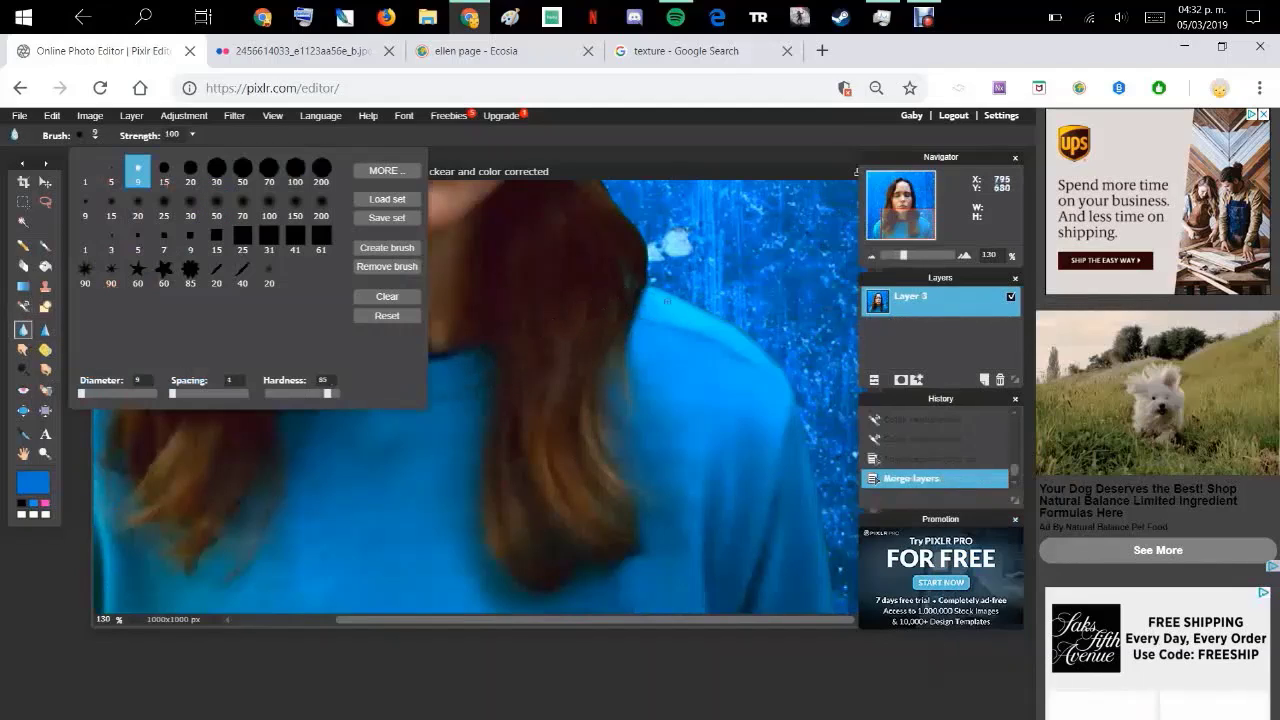
{"action": "left_click", "coordinate": [164, 170]}
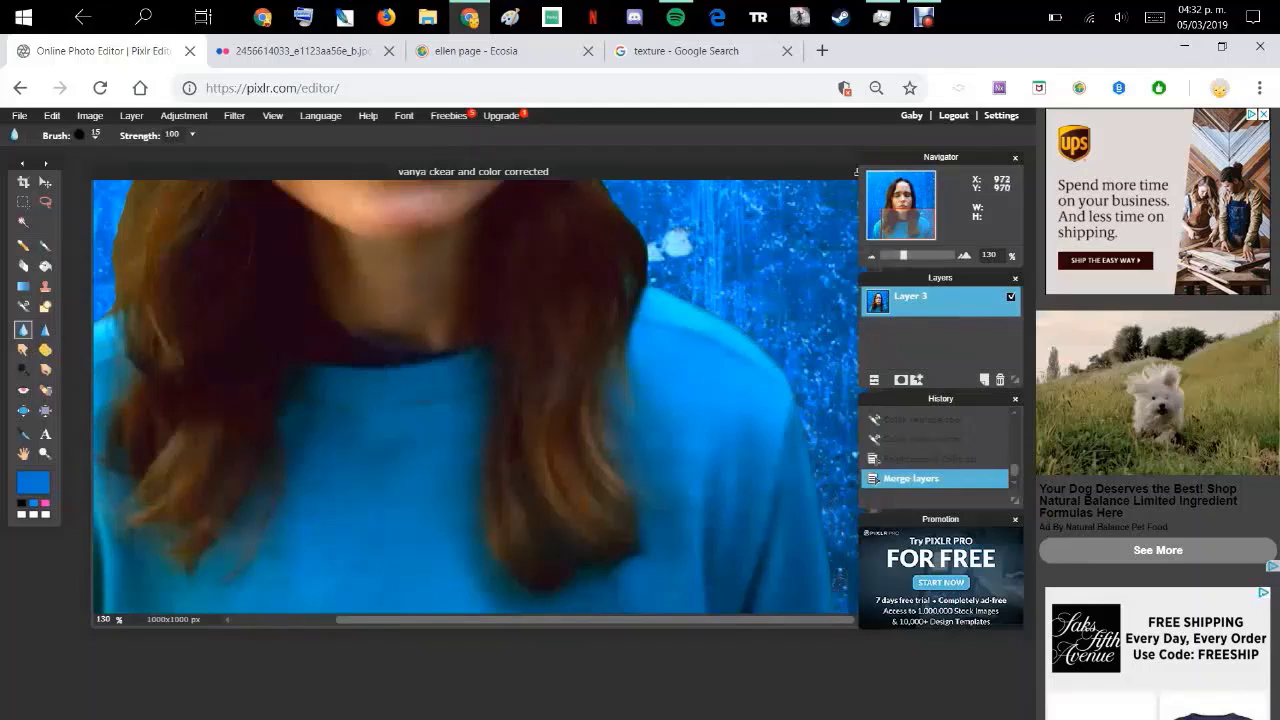
{"action": "left_click_drag", "start_coordinate": [810, 465], "coordinate": [813, 478]}
{"action": "left_click_drag", "start_coordinate": [622, 215], "coordinate": [650, 268]}
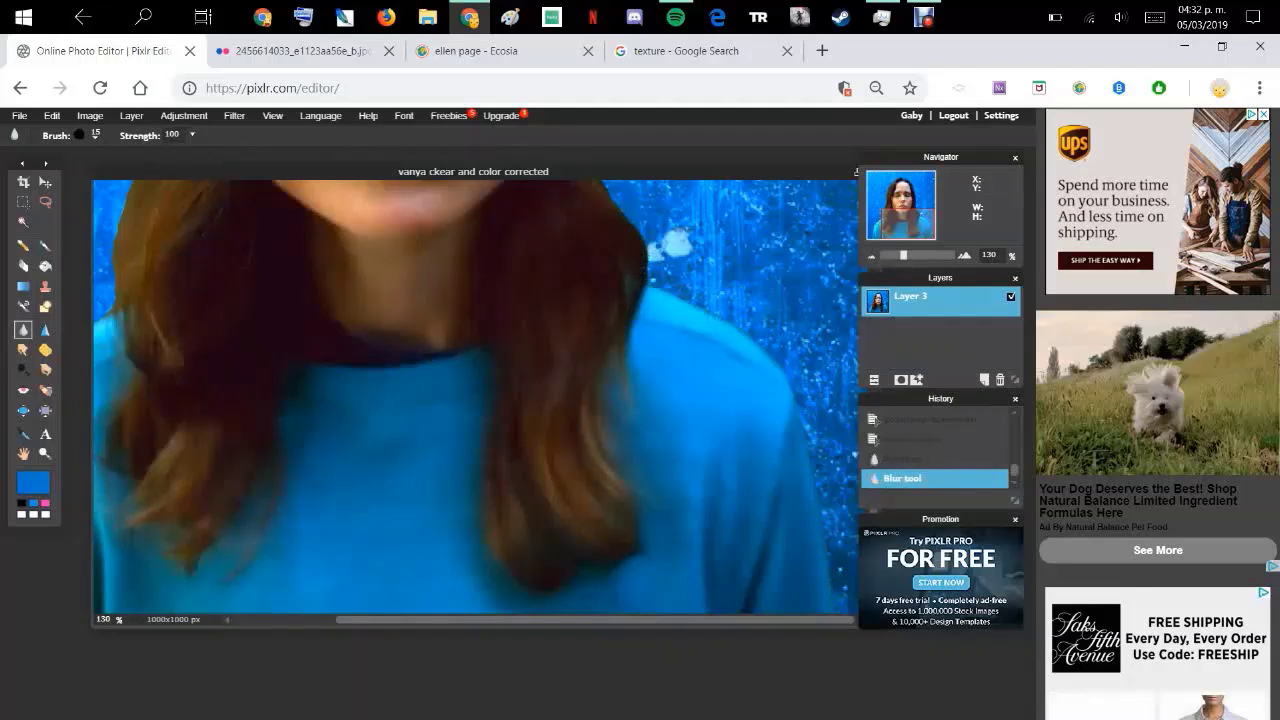
Resize the image to 128 by 128 pixels with proportions constrained
{"action": "left_click", "coordinate": [90, 115]}
{"action": "left_click", "coordinate": [100, 130]}
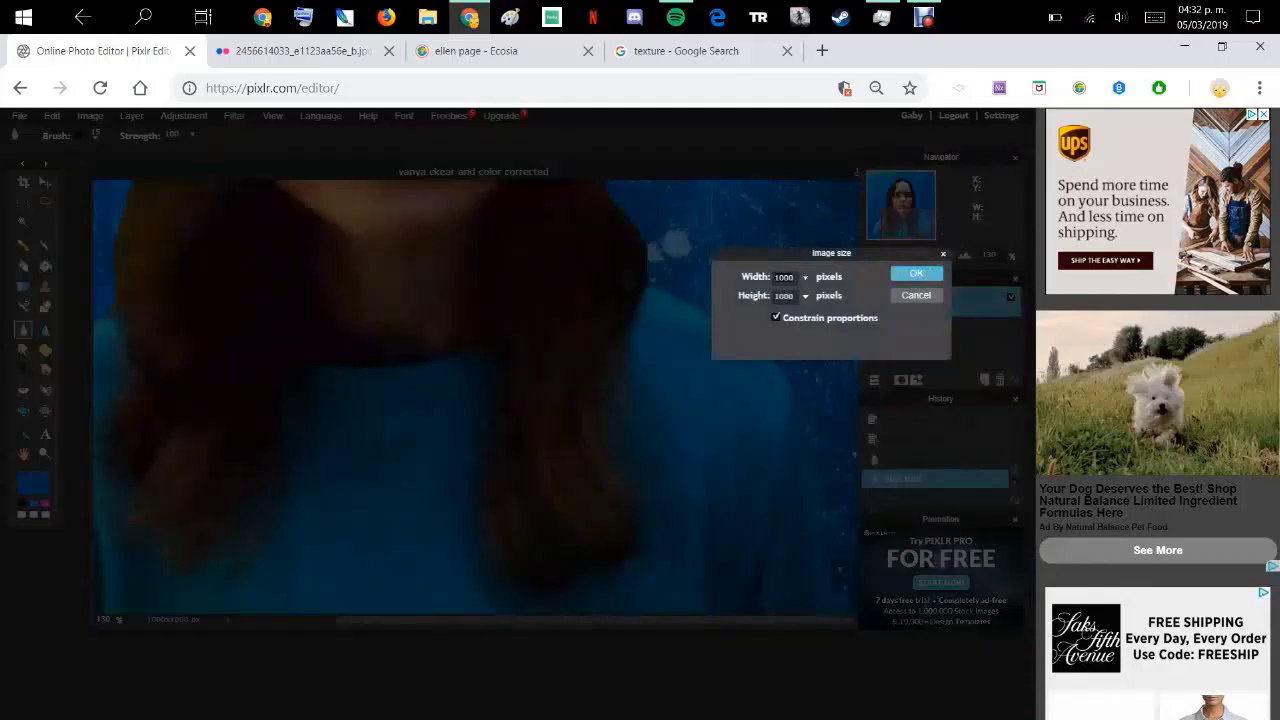
{"action": "type", "text": "128"}
{"action": "key", "text": "Return"}
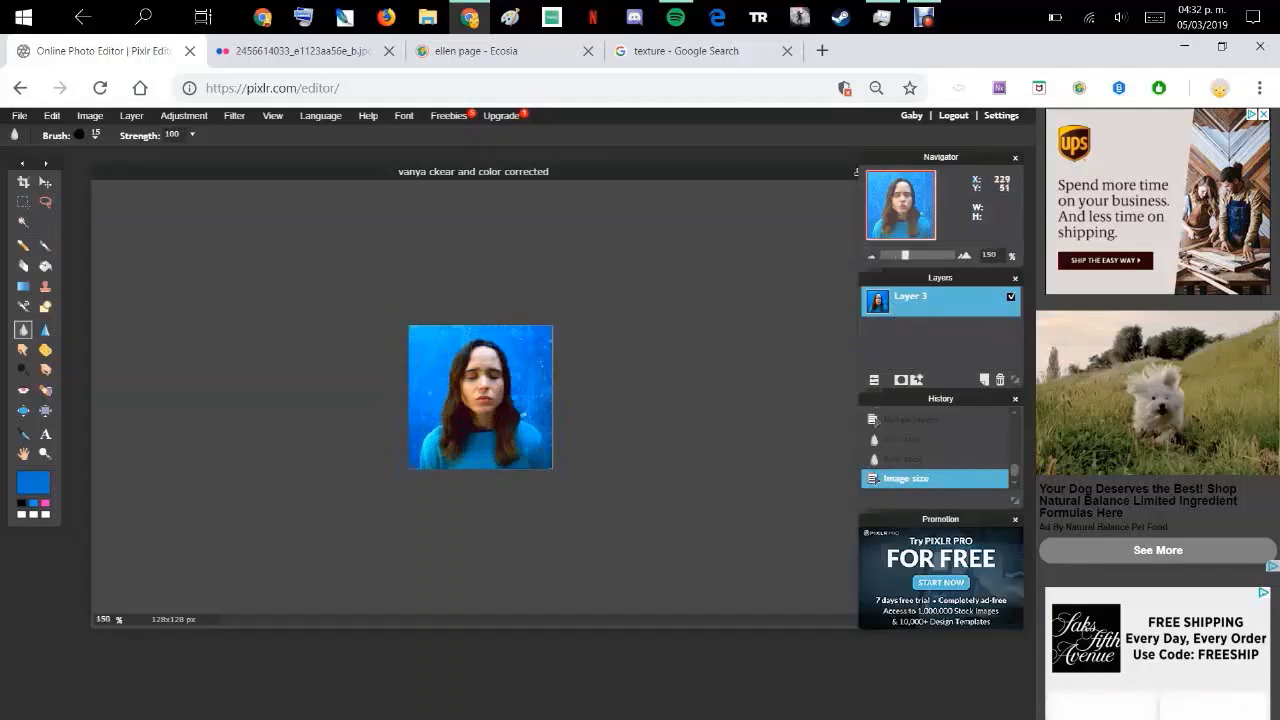
{"action": "scroll", "coordinate": [662, 378], "scroll_direction": "up", "scroll_amount": 2}
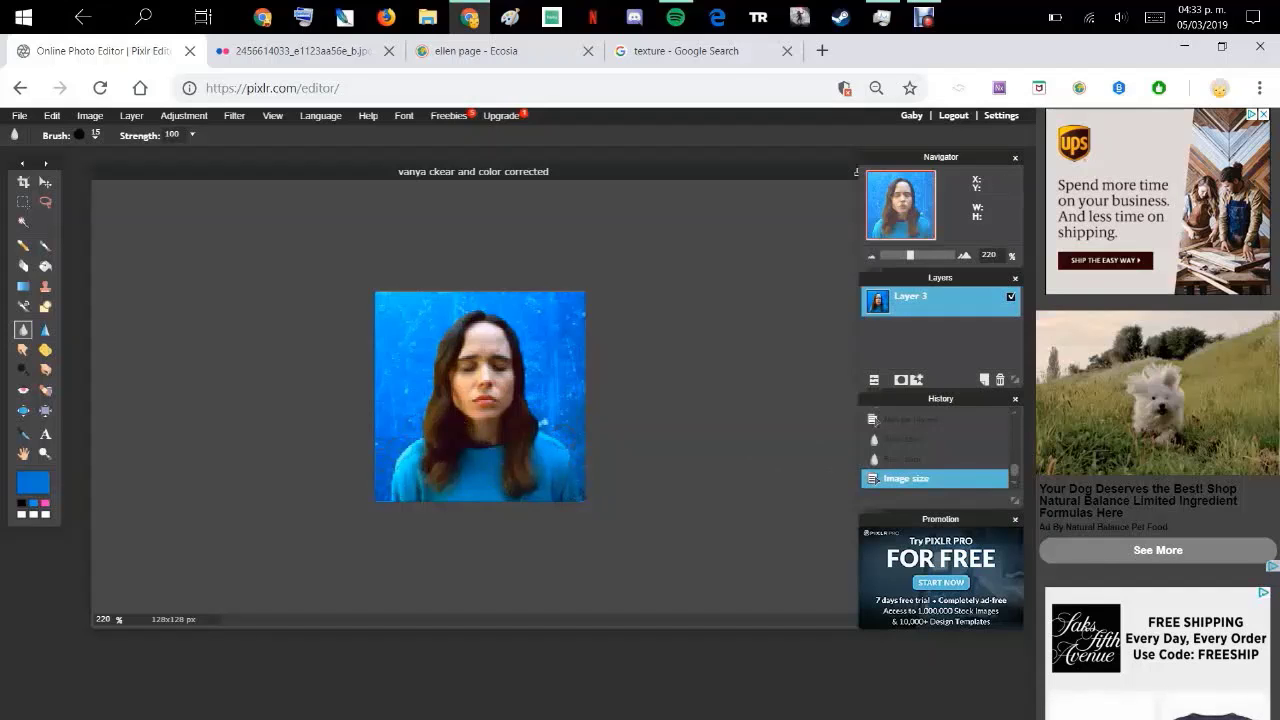
Revert the image through the history to the Brightness & Contrast state, undoing the resize, blur strokes and layer merge
{"action": "left_click", "coordinate": [911, 420]}
{"action": "scroll", "coordinate": [829, 435], "scroll_direction": "up", "scroll_amount": 1}
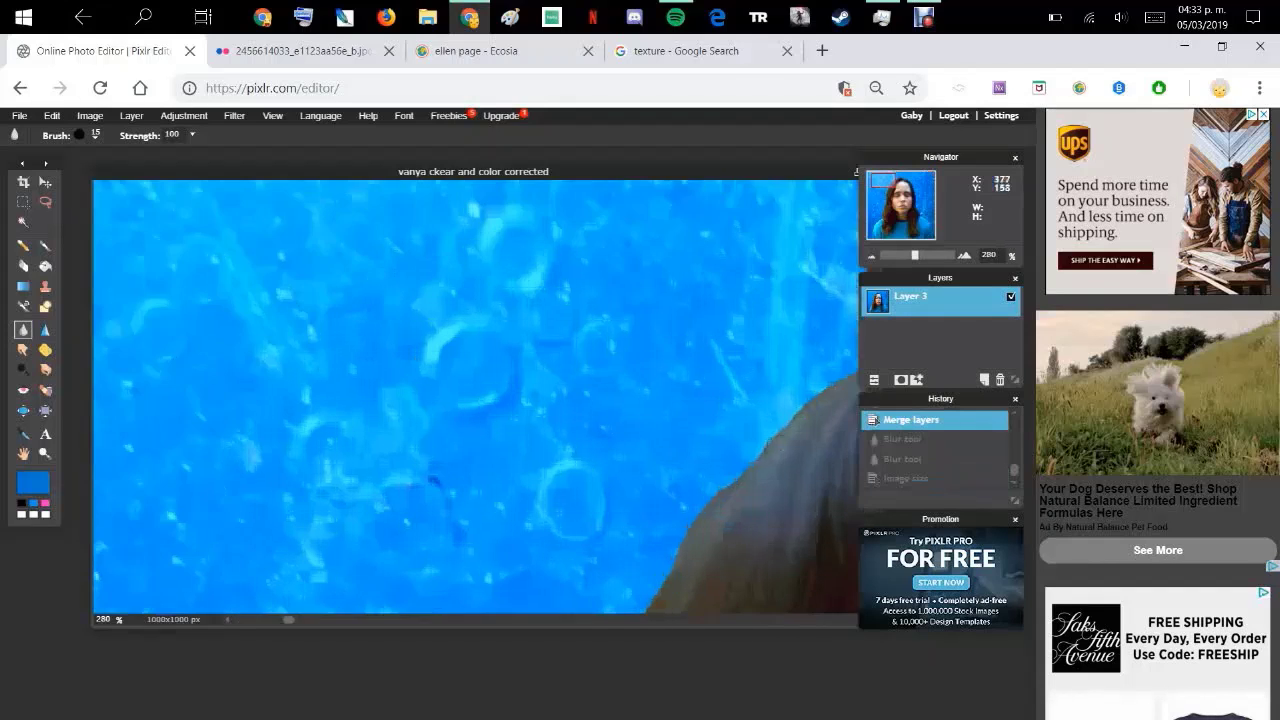
{"action": "scroll", "coordinate": [729, 447], "scroll_direction": "down", "scroll_amount": 11}
{"action": "scroll", "coordinate": [729, 445], "scroll_direction": "down", "scroll_amount": 5}
{"action": "scroll", "coordinate": [934, 445], "scroll_direction": "up", "scroll_amount": 2}
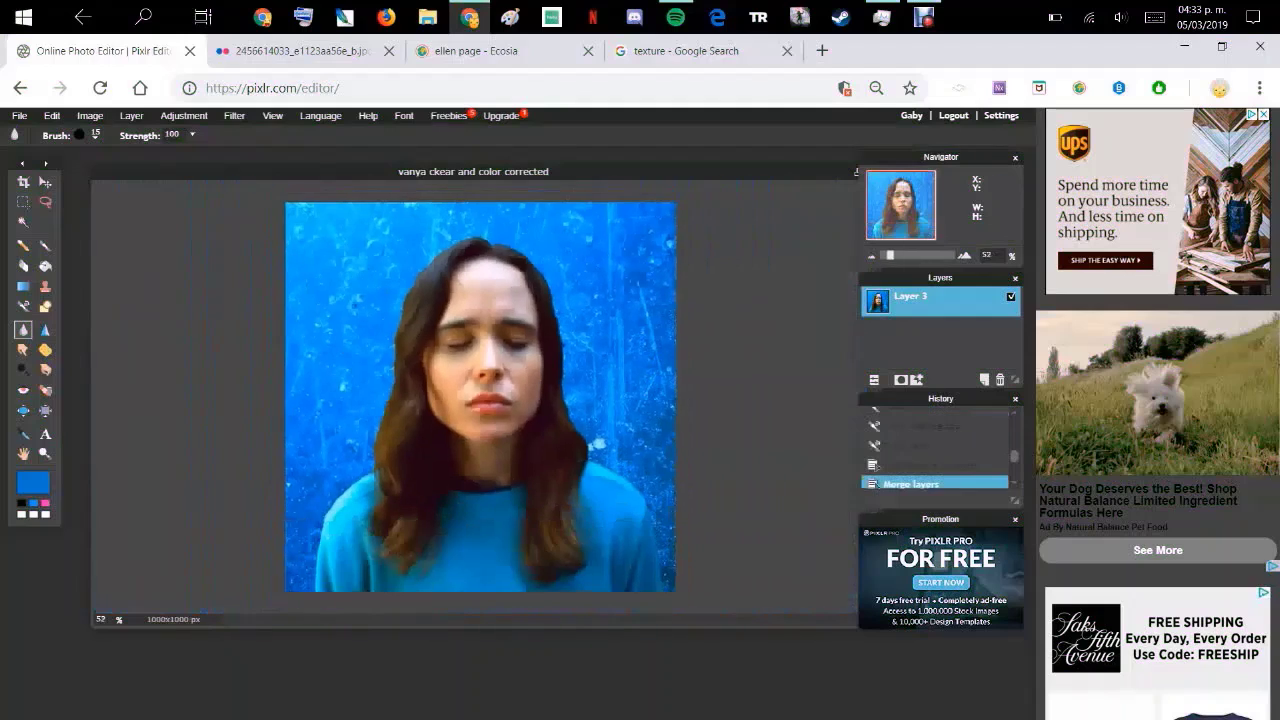
{"action": "left_click", "coordinate": [876, 465]}
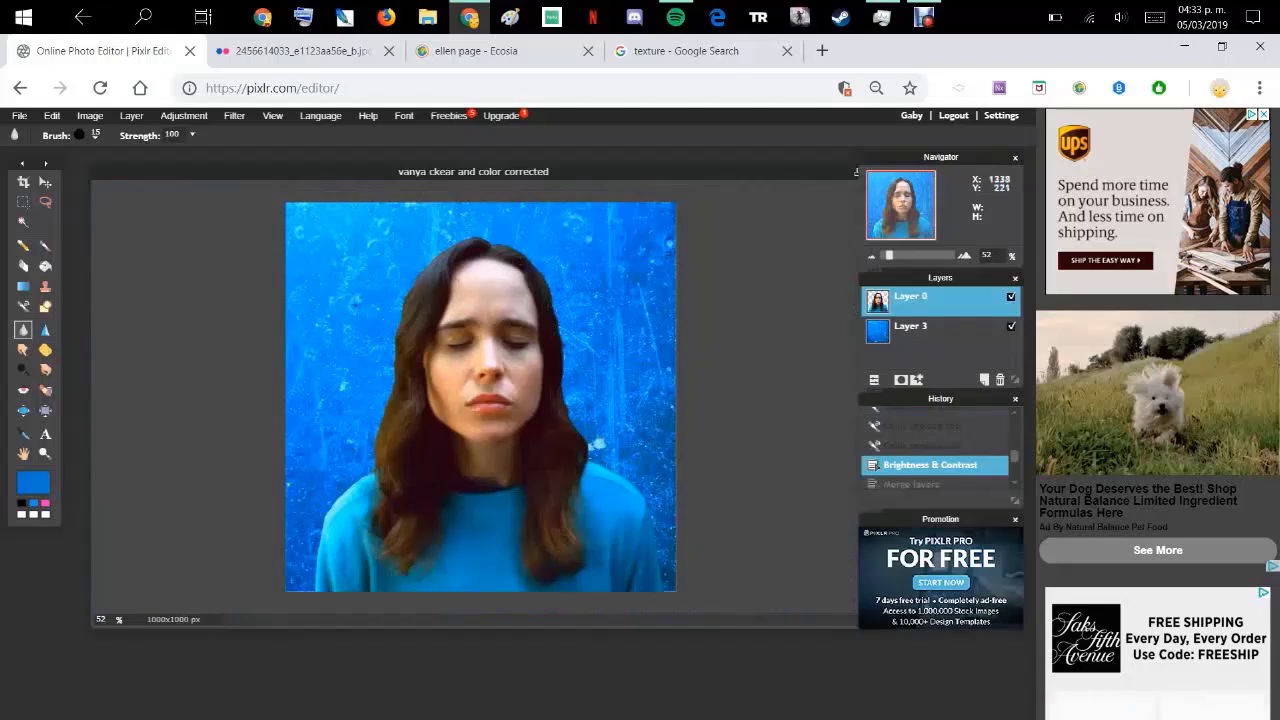
Try to move the blue texture on Layer 3 downward, undo the move, and reselect Layer 0
{"action": "left_click", "coordinate": [938, 328]}
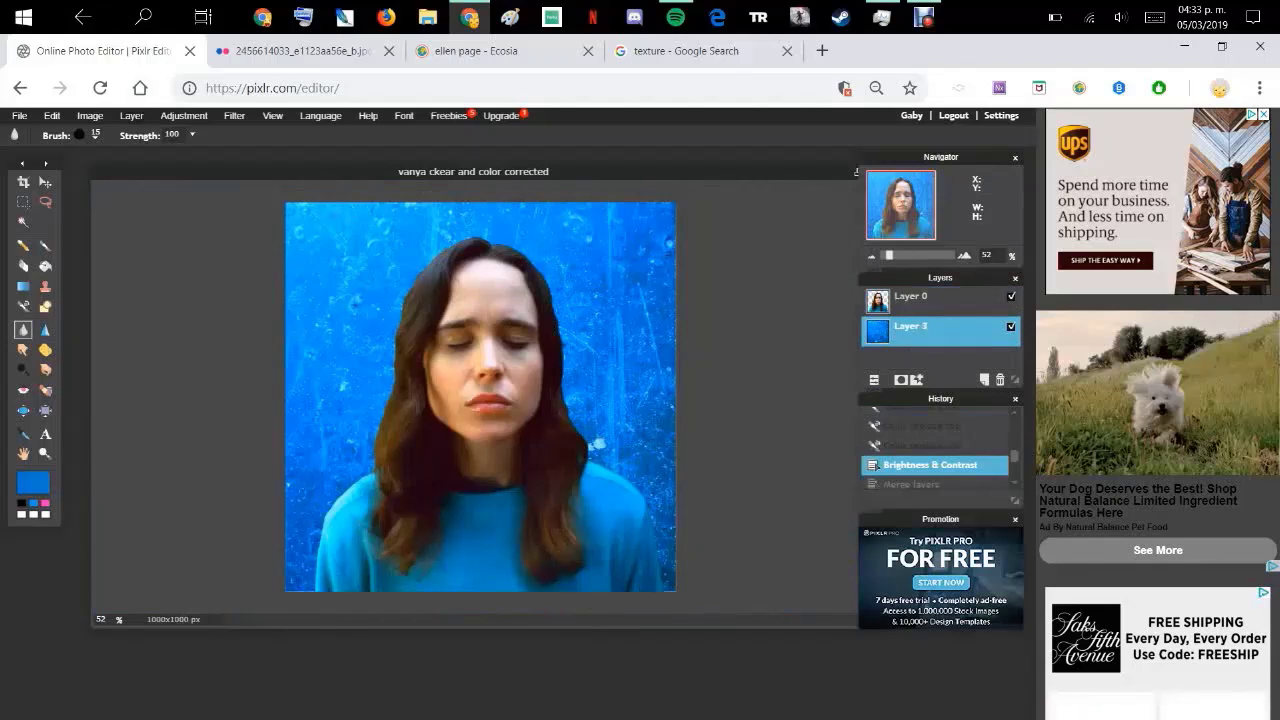
{"action": "key", "text": "v"}
{"action": "left_click_drag", "start_coordinate": [408, 275], "coordinate": [406, 308]}
{"action": "key", "text": "ctrl+z"}
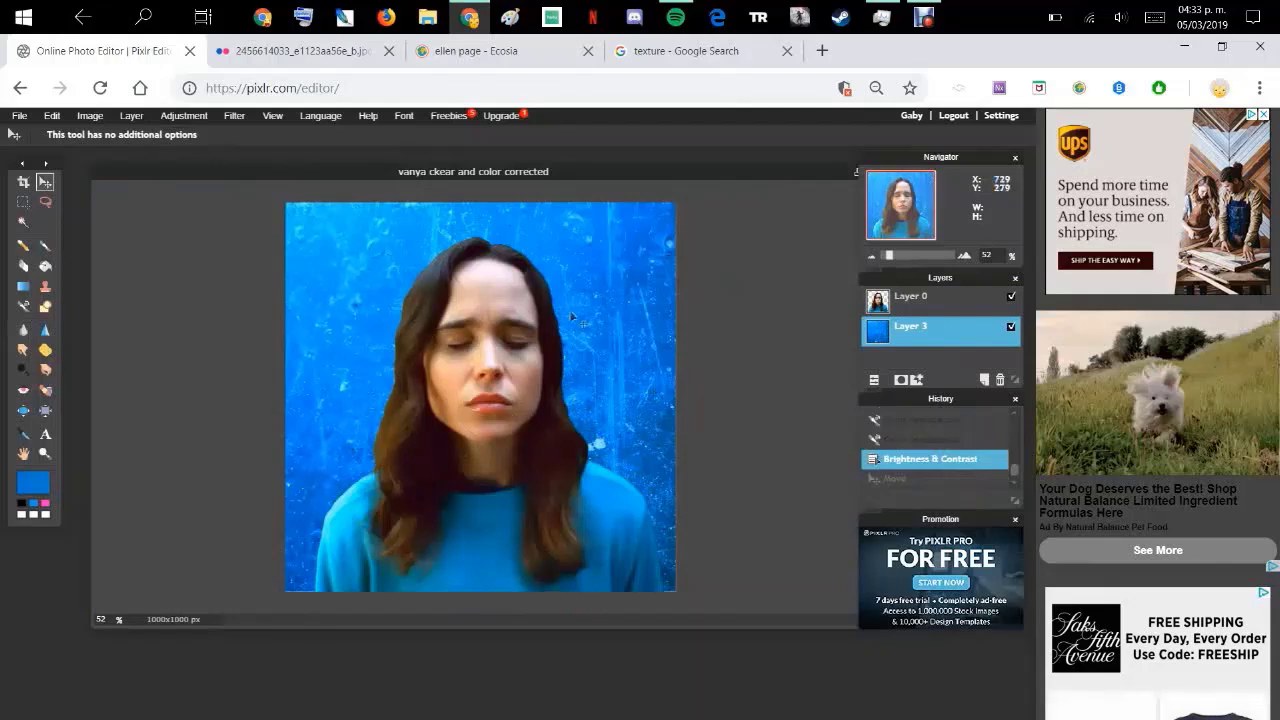
{"action": "left_click", "coordinate": [932, 300]}
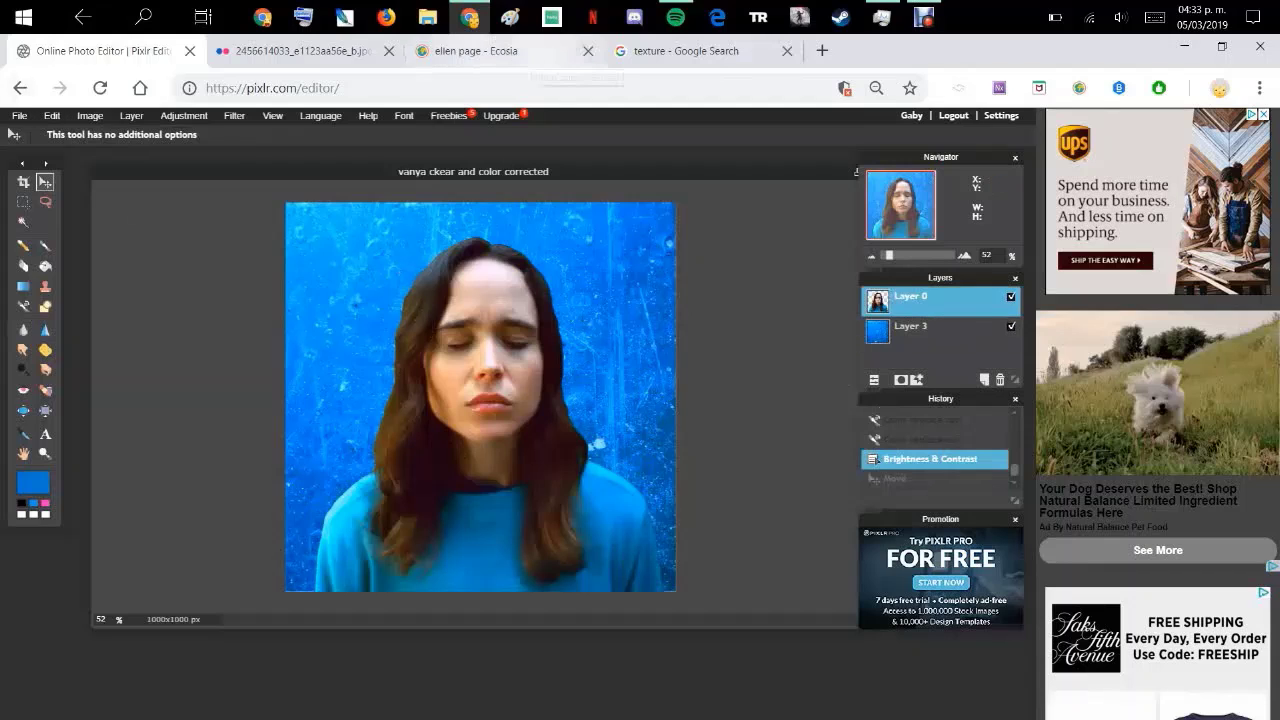
Switch to the browser tab with the texture search and open Google Images at google.com/imghp
{"action": "left_click", "coordinate": [475, 50]}
{"action": "left_click", "coordinate": [690, 50]}
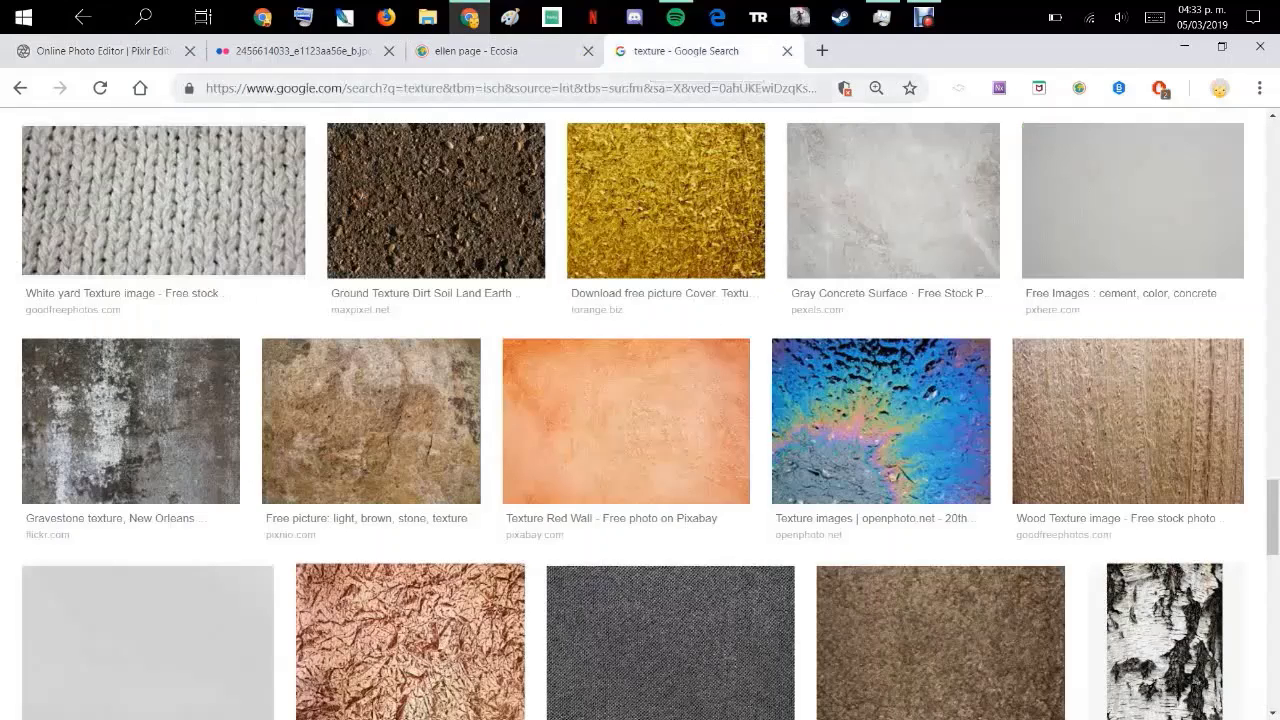
{"action": "left_click", "coordinate": [640, 88]}
{"action": "type", "text": "goo"}
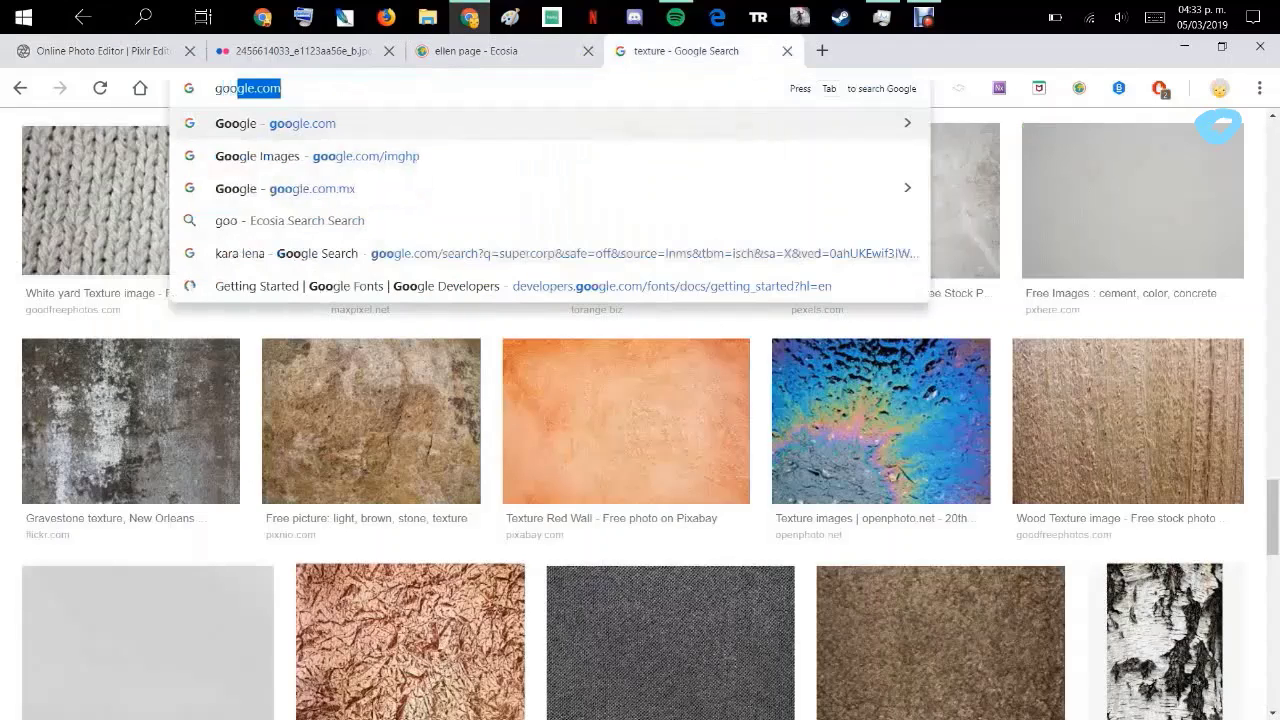
{"action": "type", "text": "gle.com/imghp"}
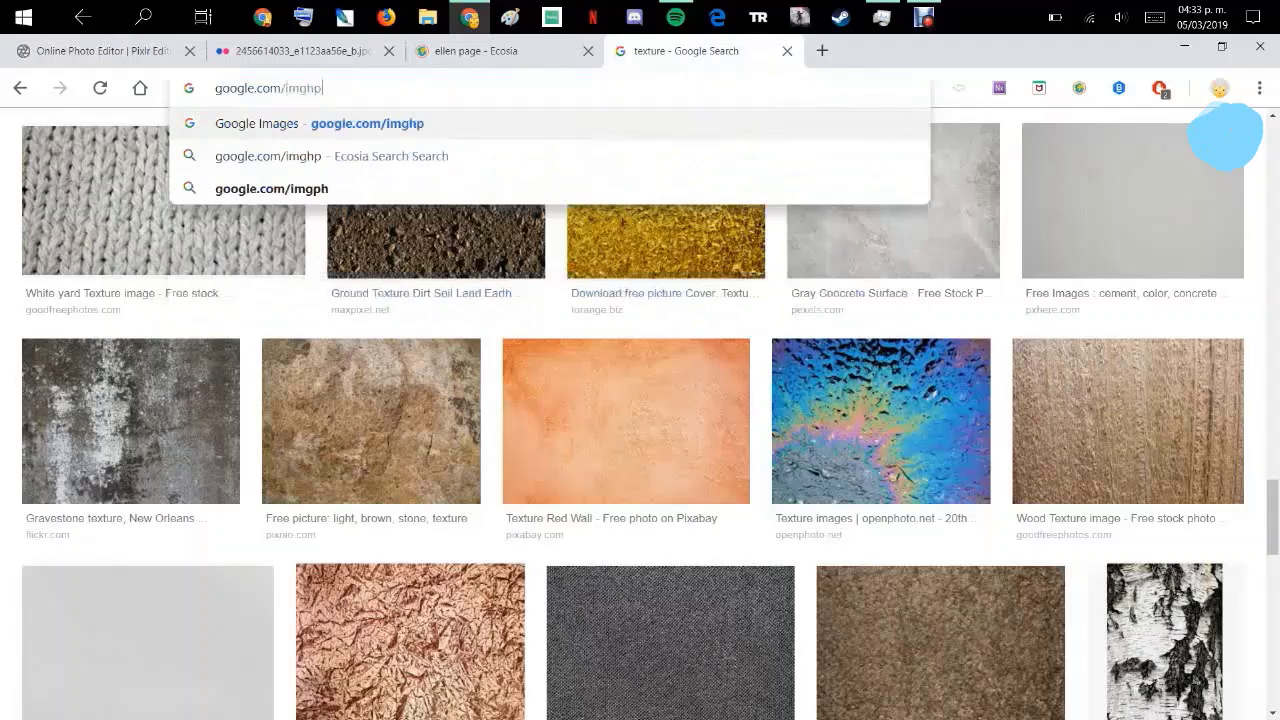
{"action": "key", "text": "Return"}
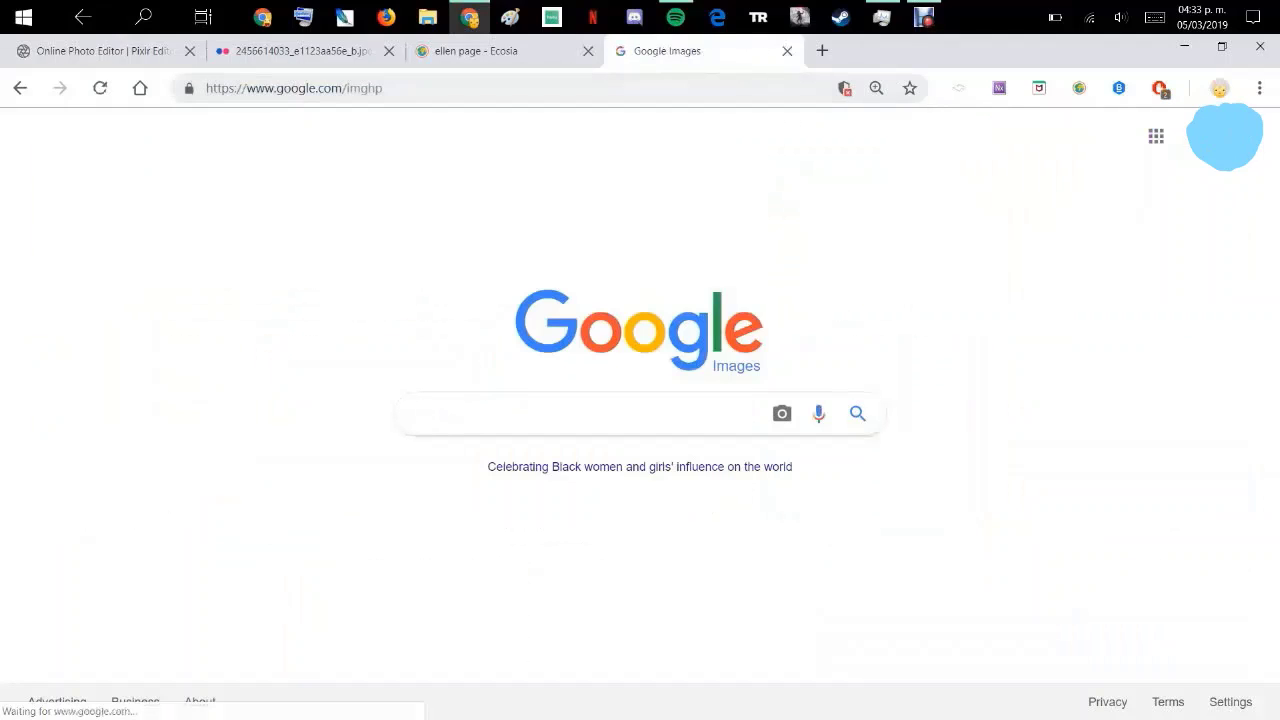
Search Google Images for "circle" and copy the image address of the solid black circle from Wikipedia
{"action": "type", "text": "circle"}
{"action": "key", "text": "Return"}
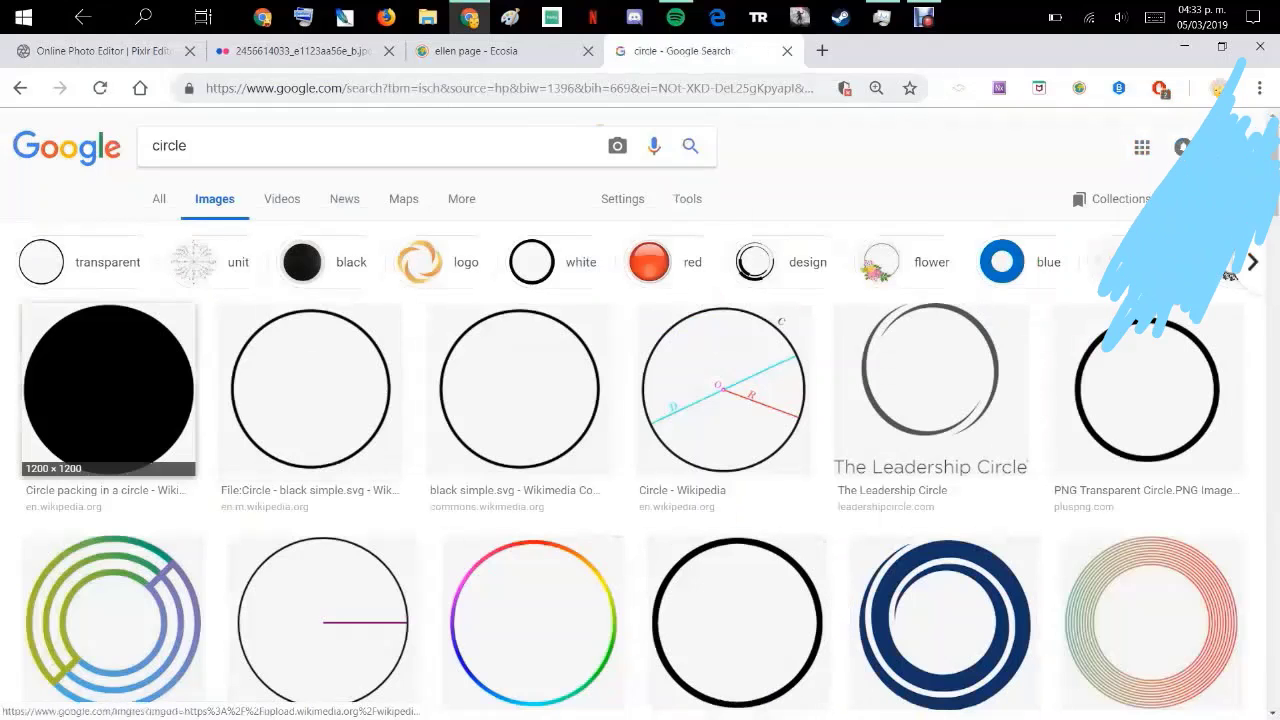
{"action": "left_click", "coordinate": [108, 390]}
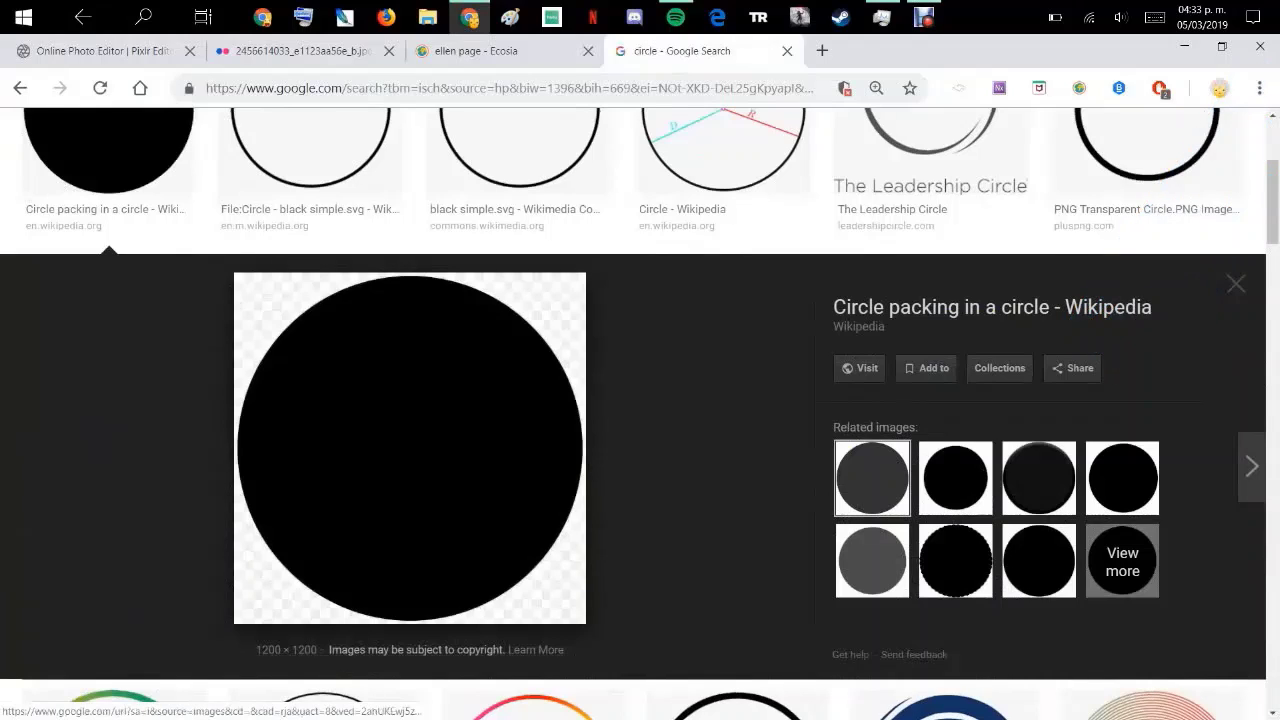
{"action": "right_click", "coordinate": [418, 424]}
{"action": "left_click", "coordinate": [470, 589]}
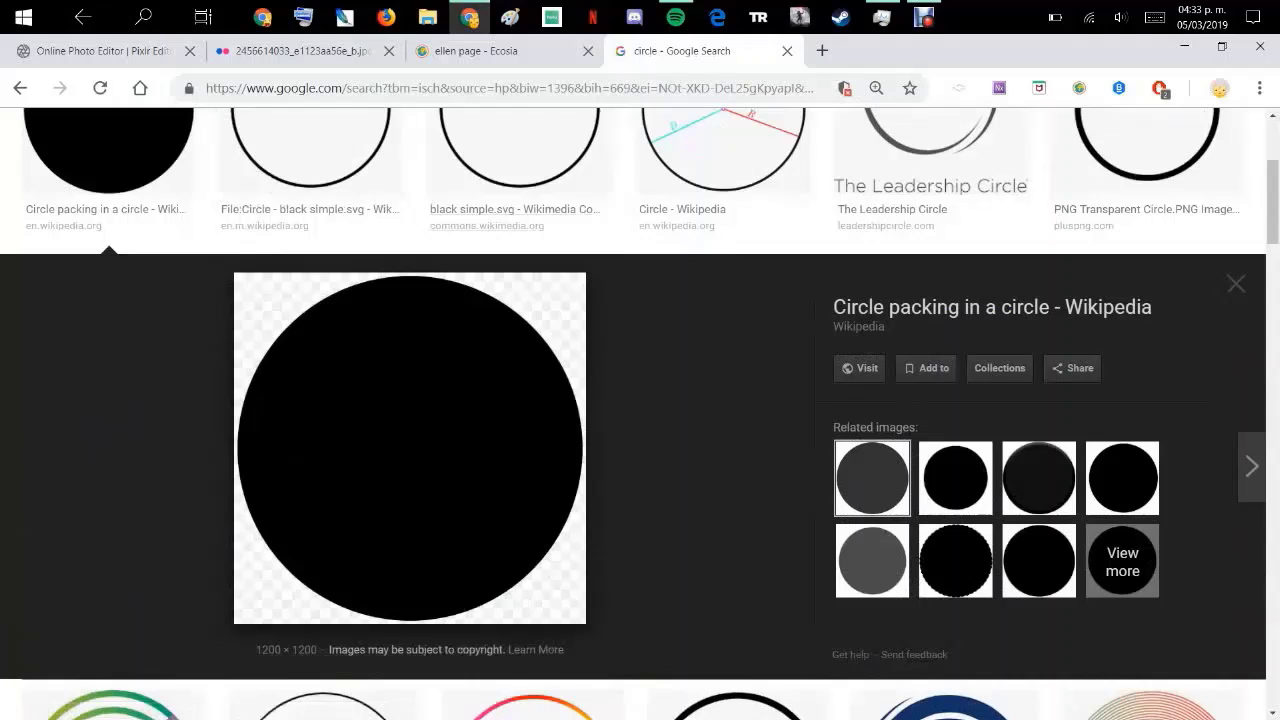
{"action": "right_click", "coordinate": [505, 366]}
{"action": "left_click", "coordinate": [600, 550]}
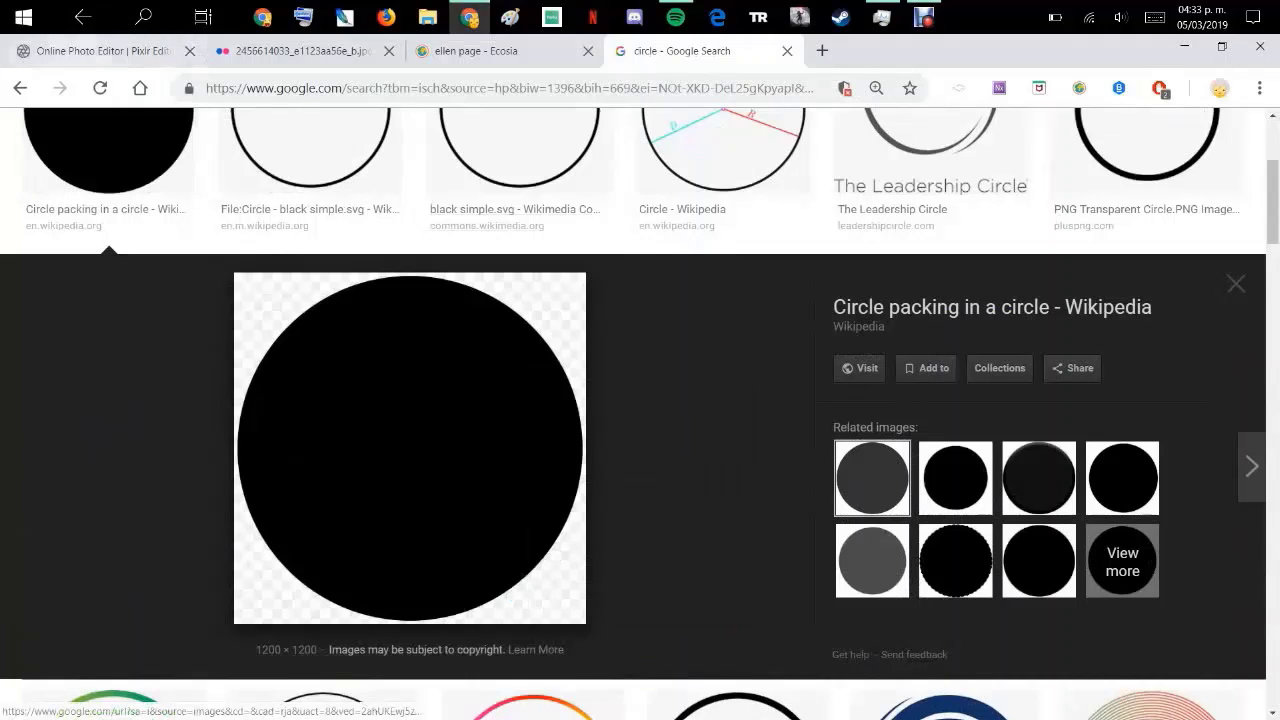
Return to the Pixlr editor and add the black circle as a new layer from the copied image URL
{"action": "left_click", "coordinate": [104, 51]}
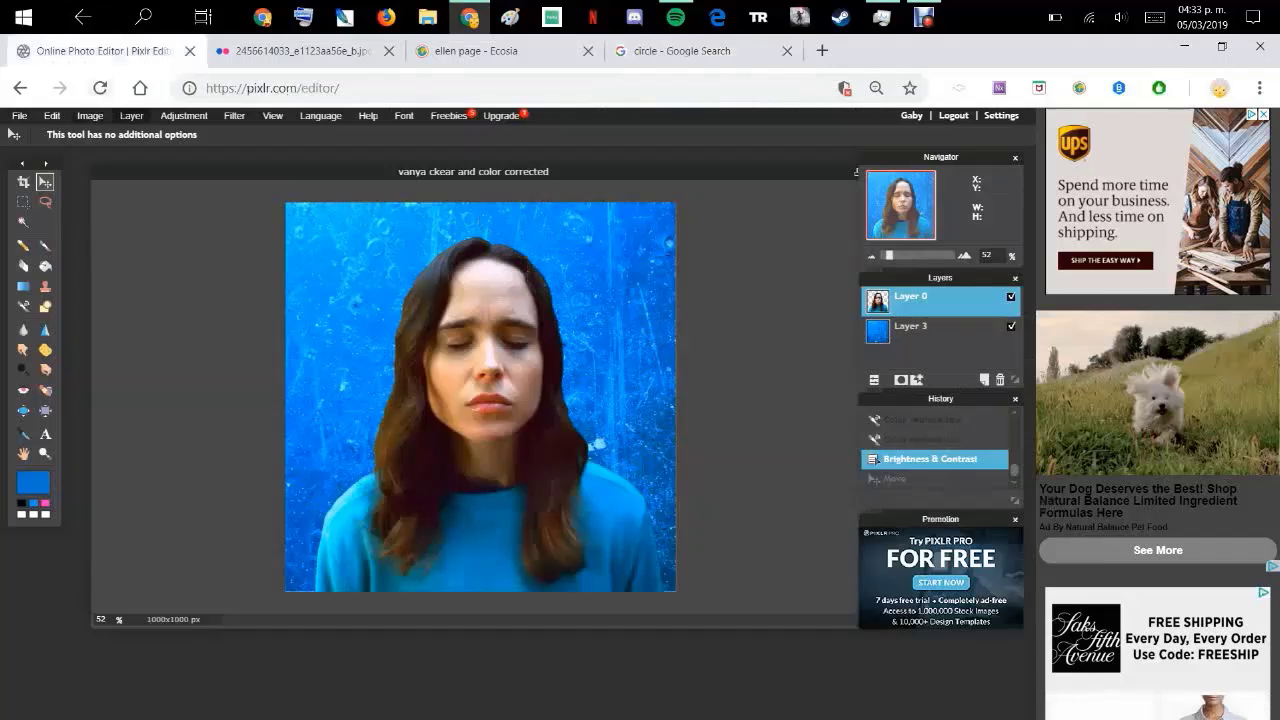
{"action": "left_click", "coordinate": [131, 115]}
{"action": "left_click", "coordinate": [170, 192]}
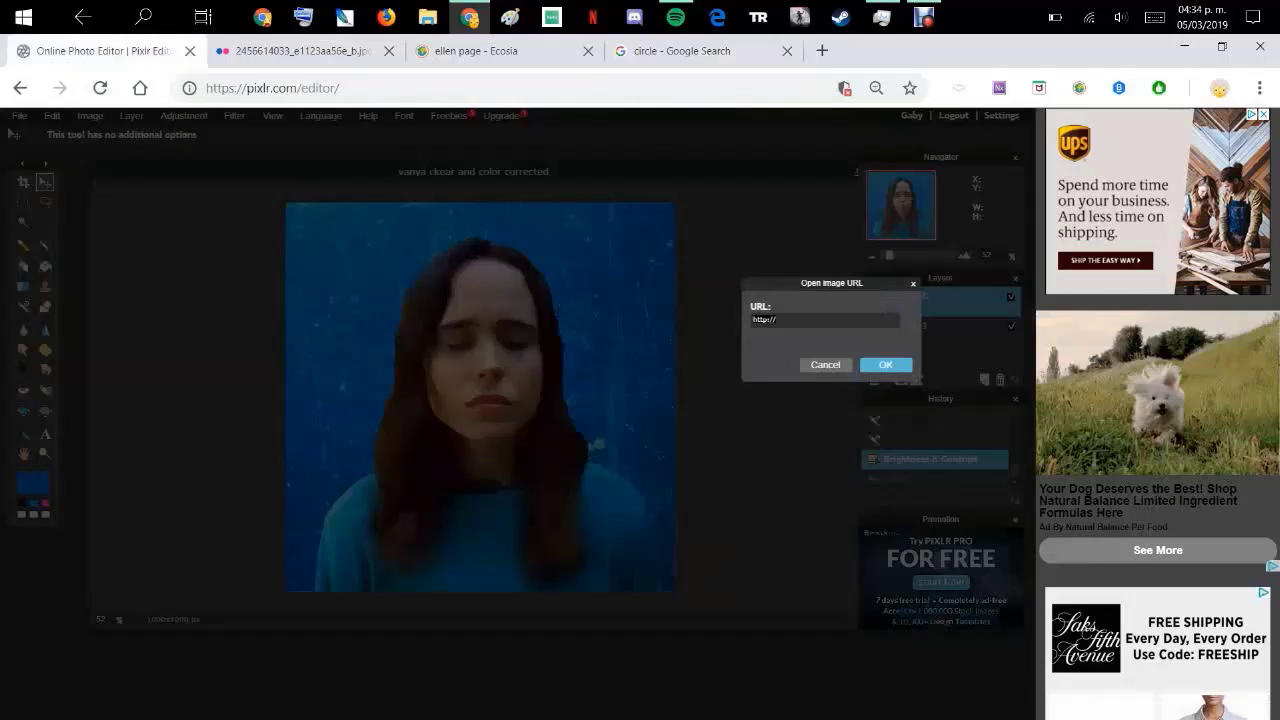
{"action": "key", "text": "ctrl+v"}
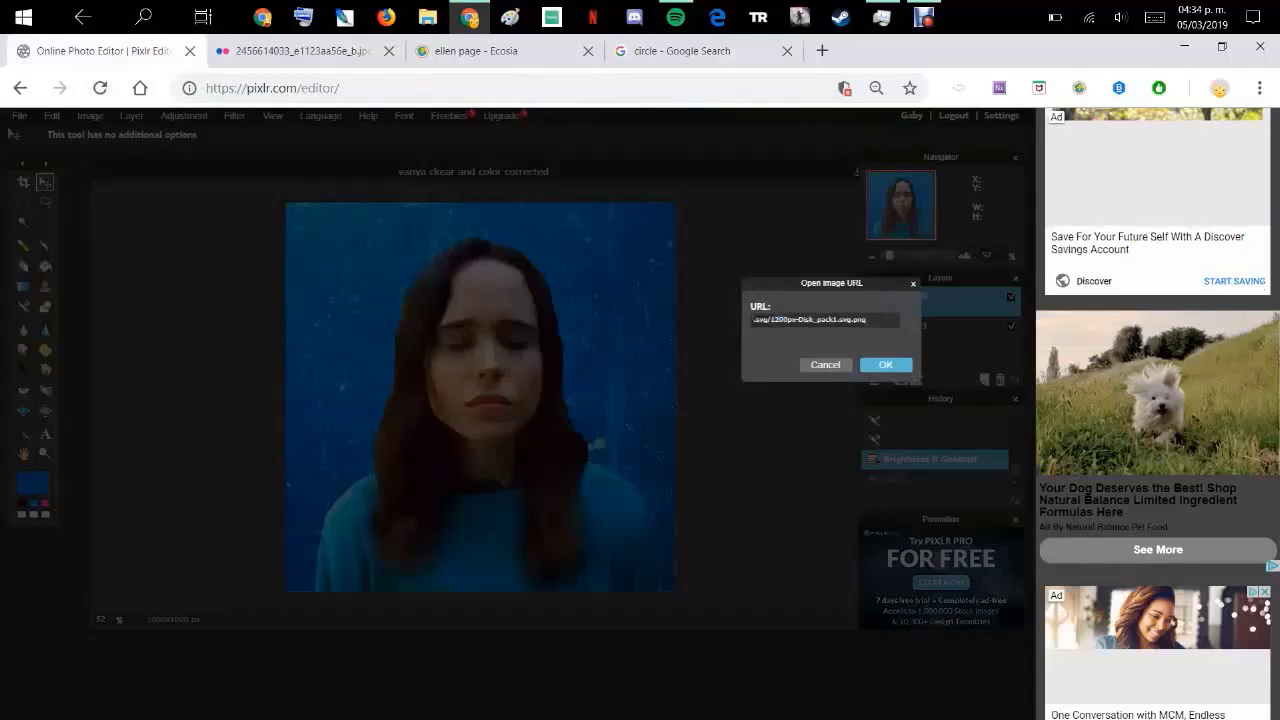
{"action": "key", "text": "Return"}
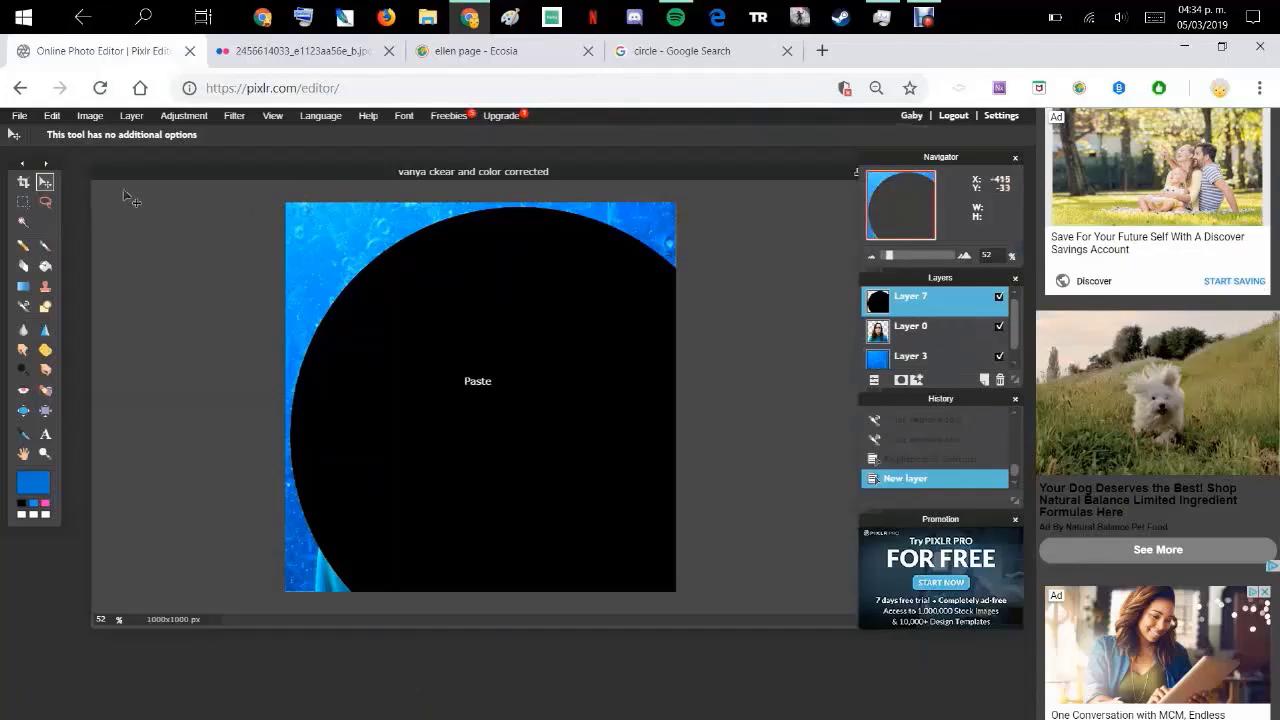
Free transform the black circle so it fits exactly within the canvas edges
{"action": "left_click", "coordinate": [52, 115]}
{"action": "left_click", "coordinate": [75, 225]}
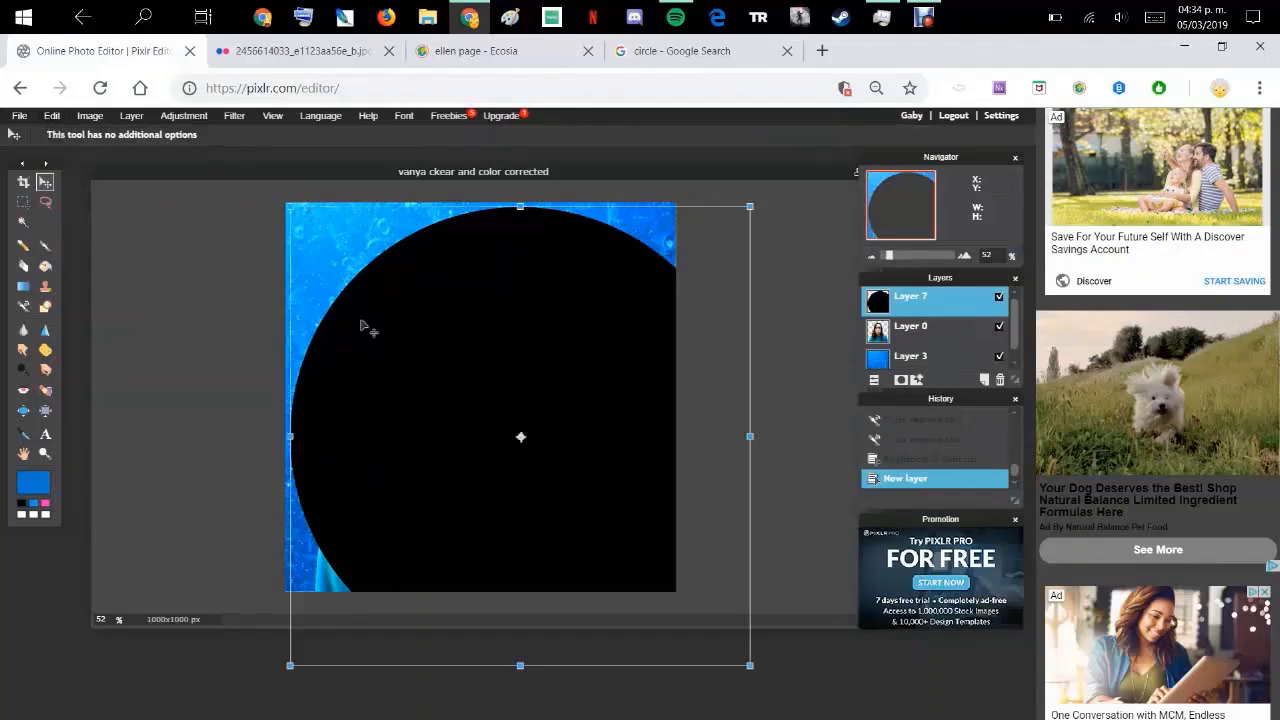
{"action": "left_click_drag", "start_coordinate": [614, 521], "coordinate": [609, 520]}
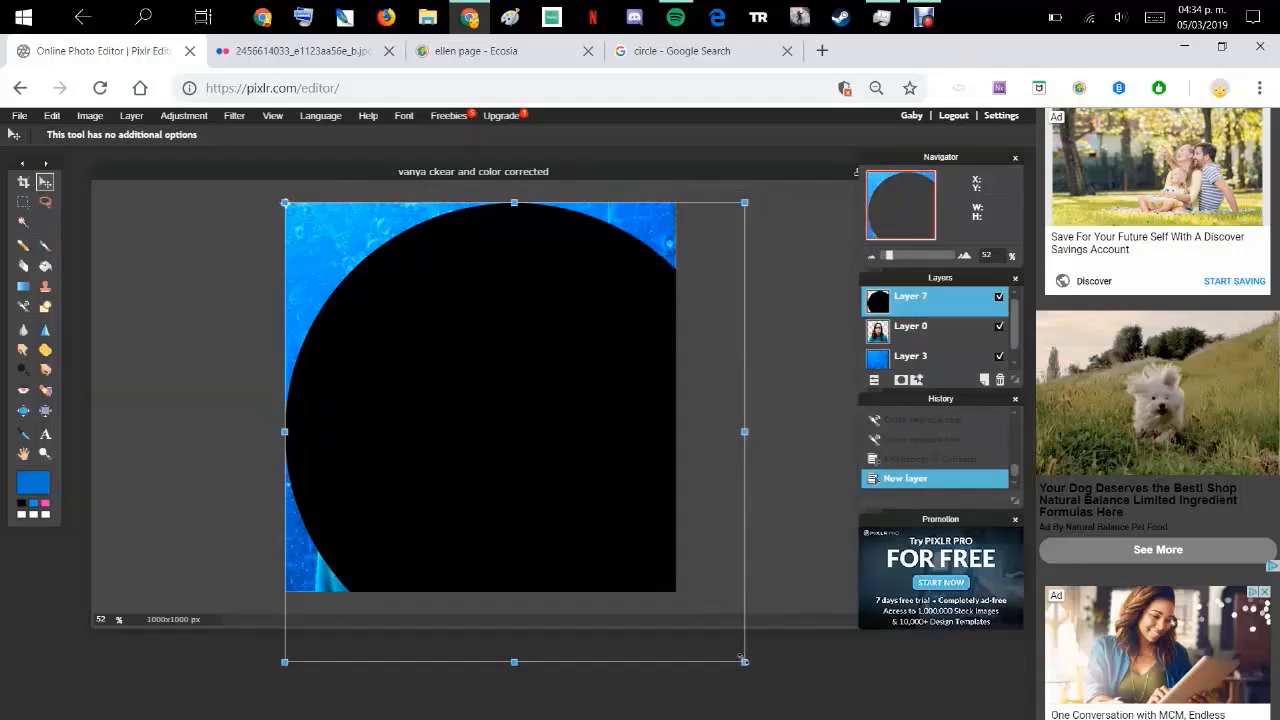
{"action": "left_click_drag", "start_coordinate": [742, 659], "coordinate": [676, 592]}
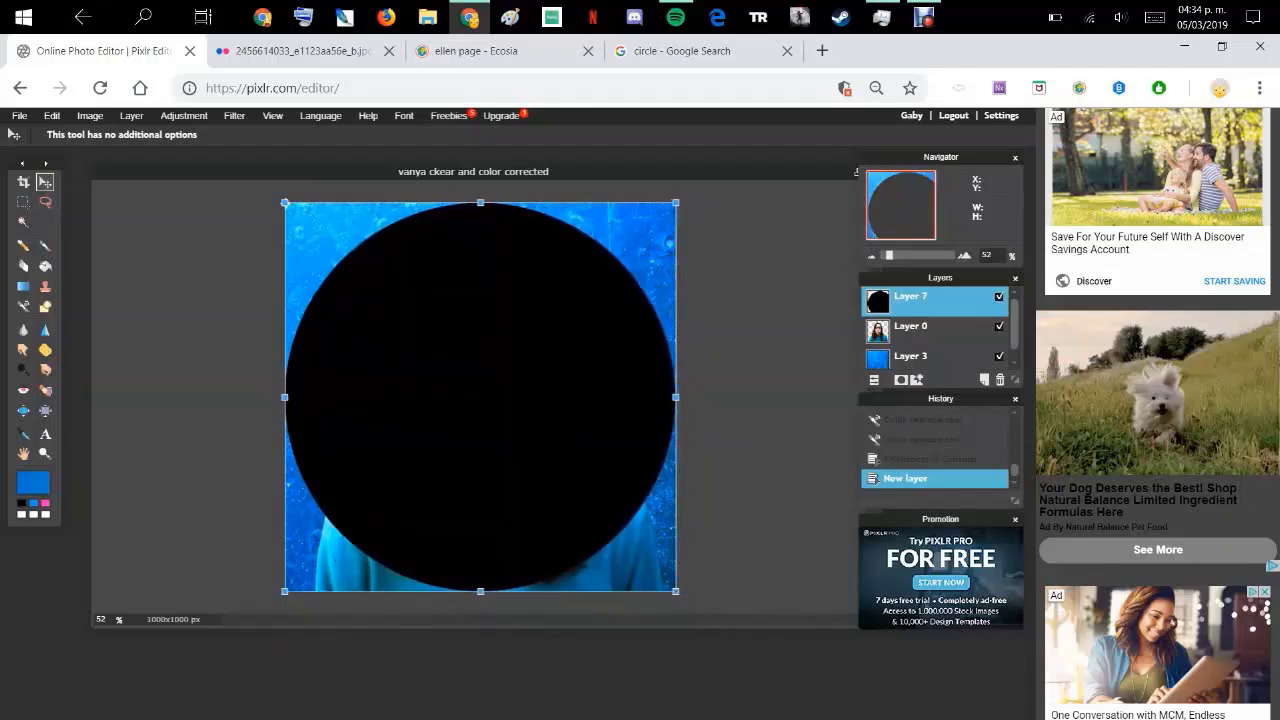
{"action": "key", "text": "Return"}
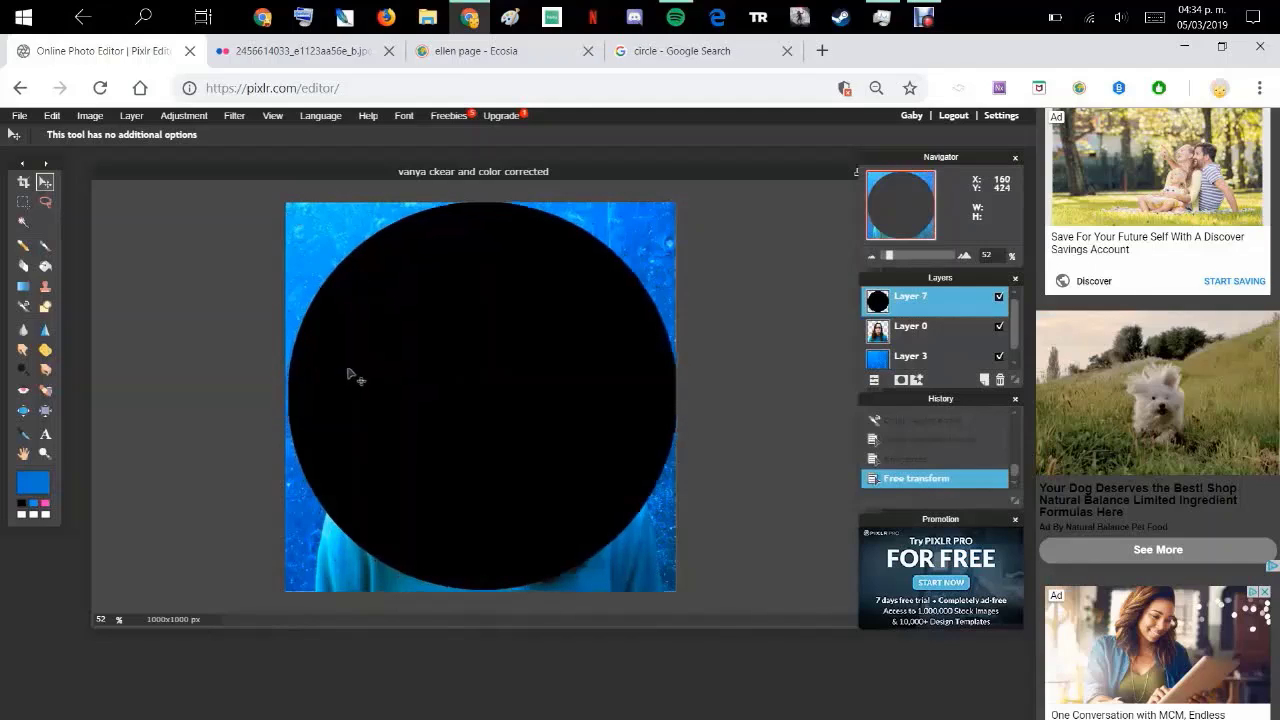
{"action": "left_click_drag", "start_coordinate": [348, 377], "coordinate": [346, 377]}
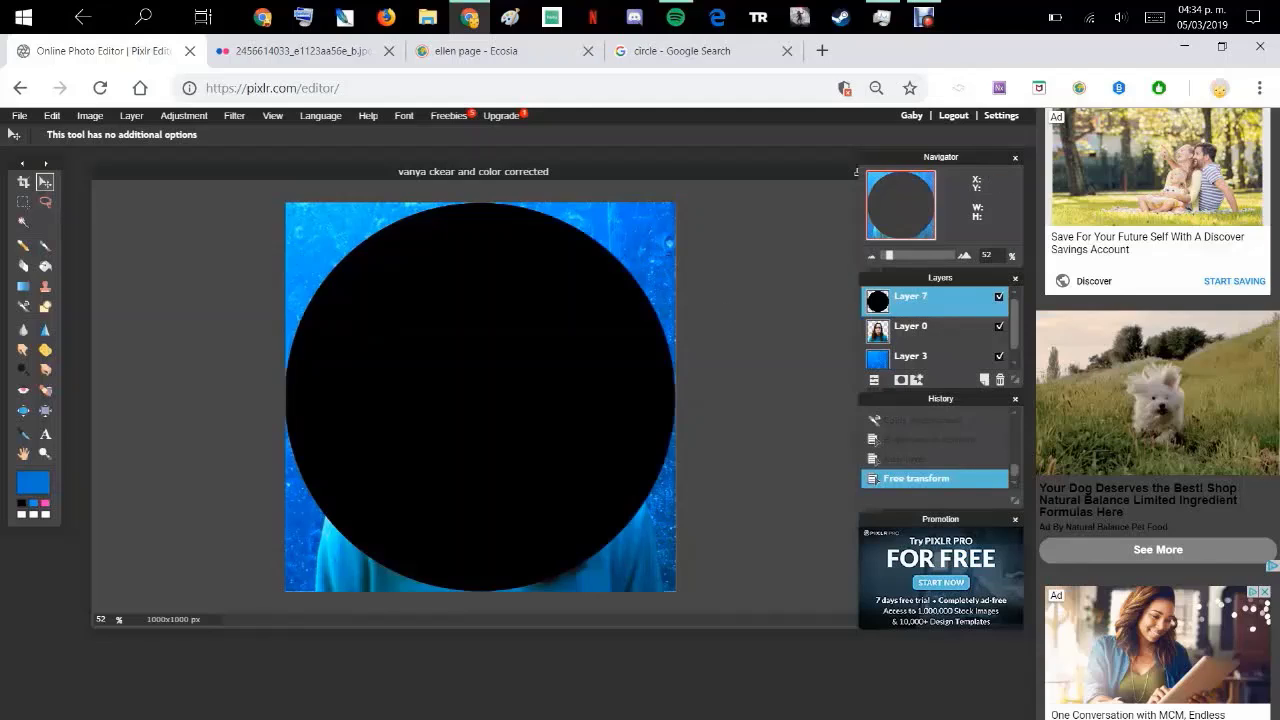
Select the black circle with the Wand tool, hide Layer 7, and invert the selection
{"action": "left_click", "coordinate": [23, 222]}
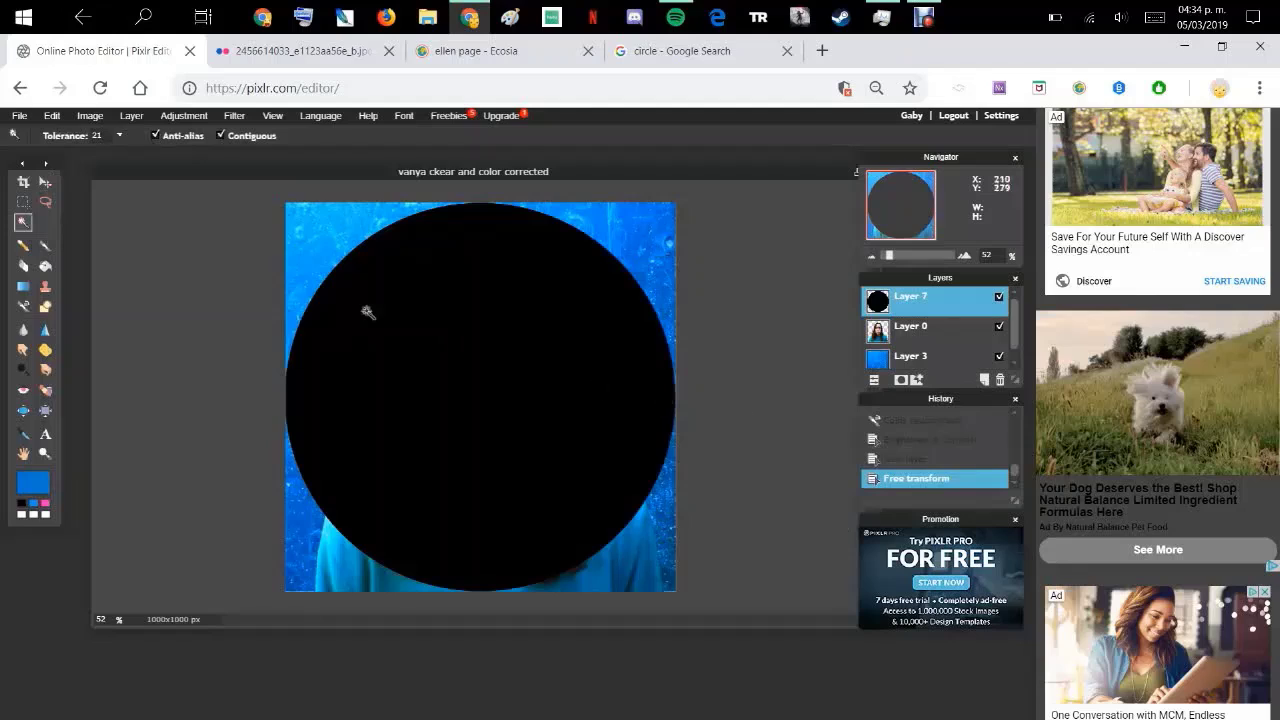
{"action": "left_click", "coordinate": [480, 313]}
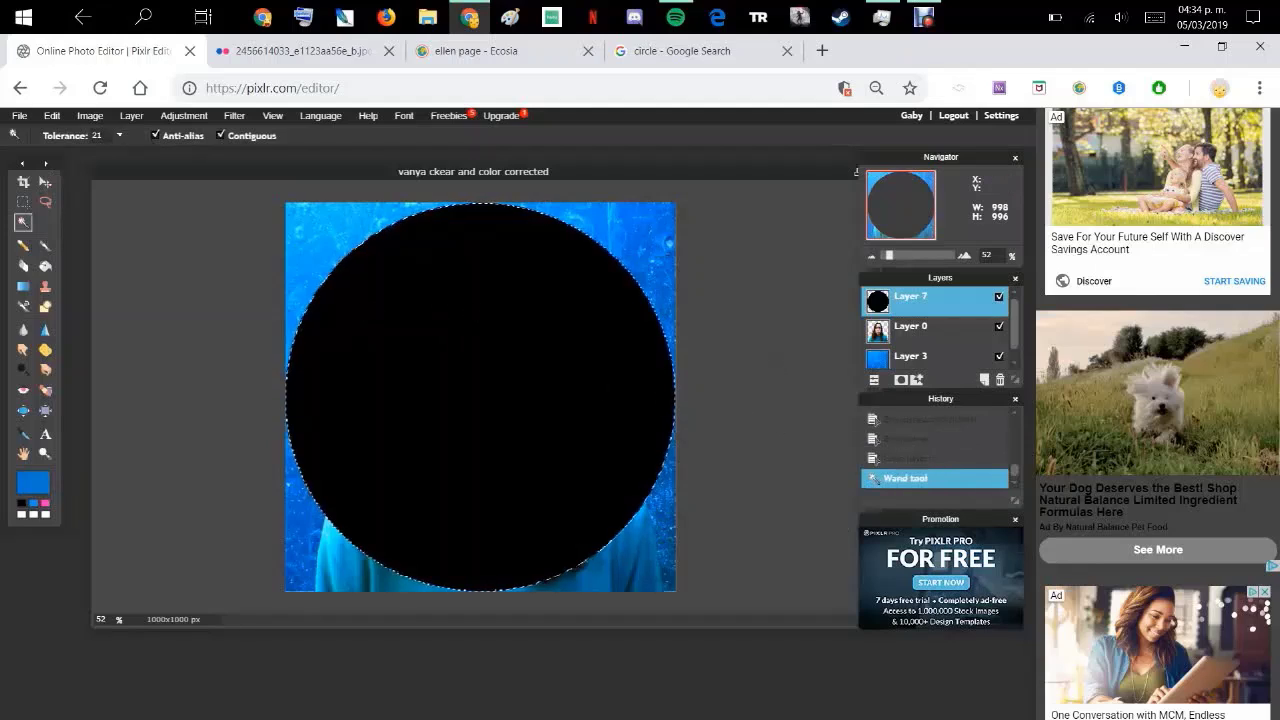
{"action": "left_click", "coordinate": [999, 297]}
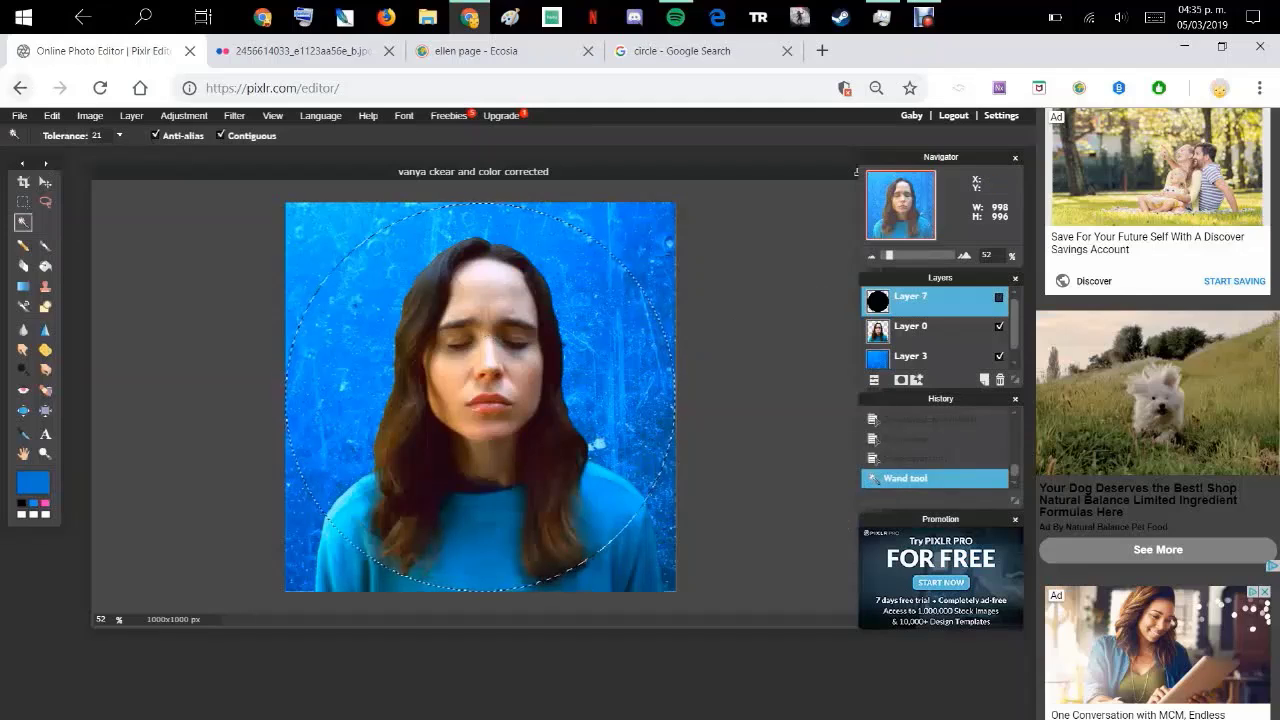
{"action": "left_click", "coordinate": [51, 115]}
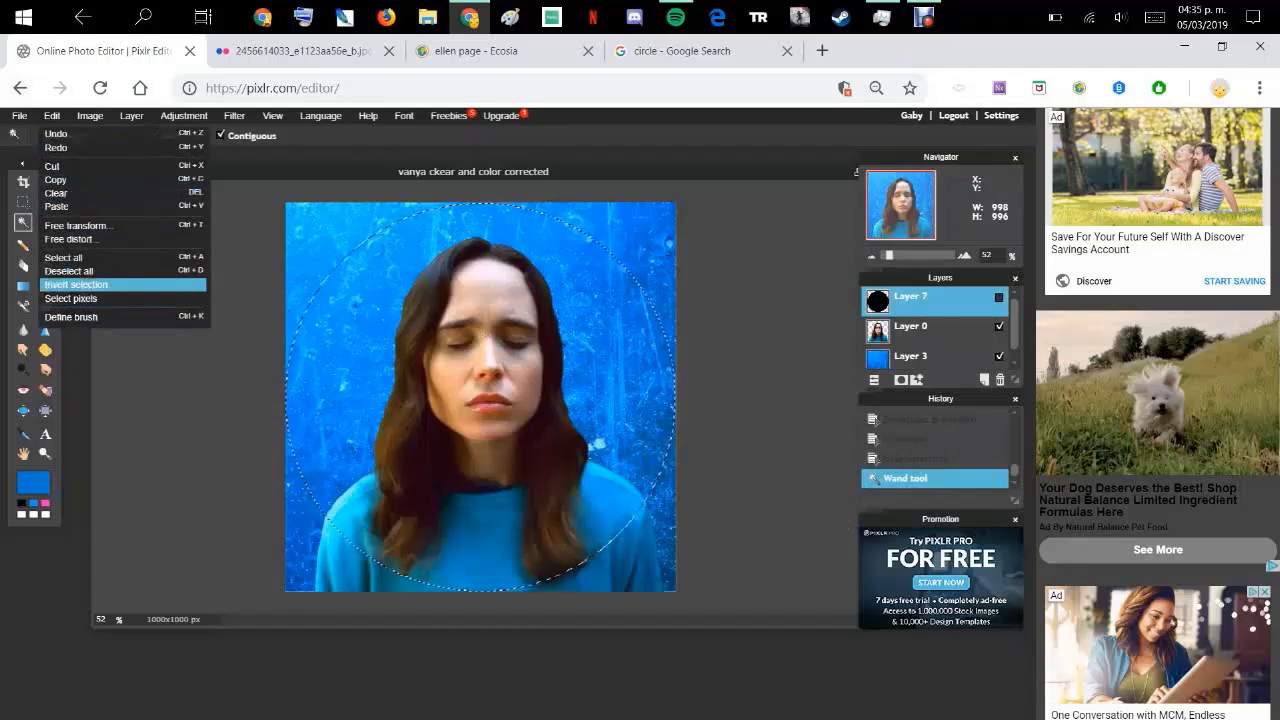
{"action": "left_click", "coordinate": [75, 284]}
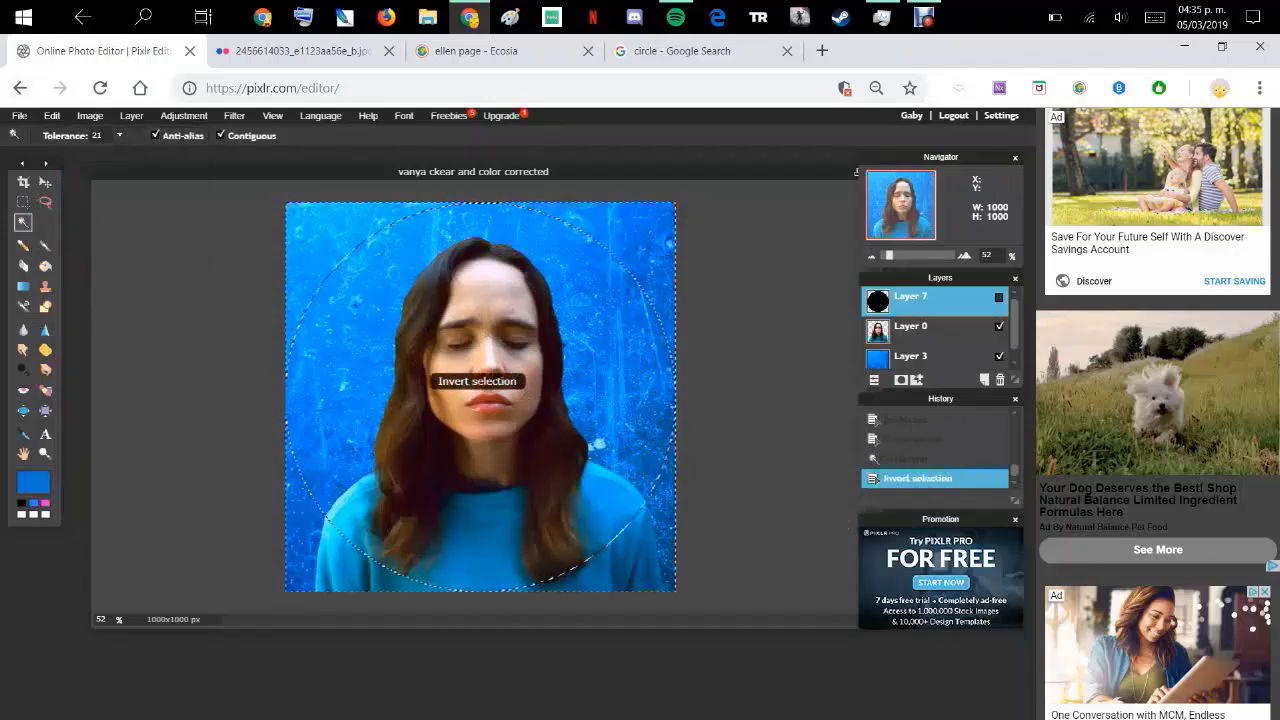
Clear the area outside the circle on Layer 0 and Layer 3, and deselect everything
{"action": "left_click", "coordinate": [911, 328]}
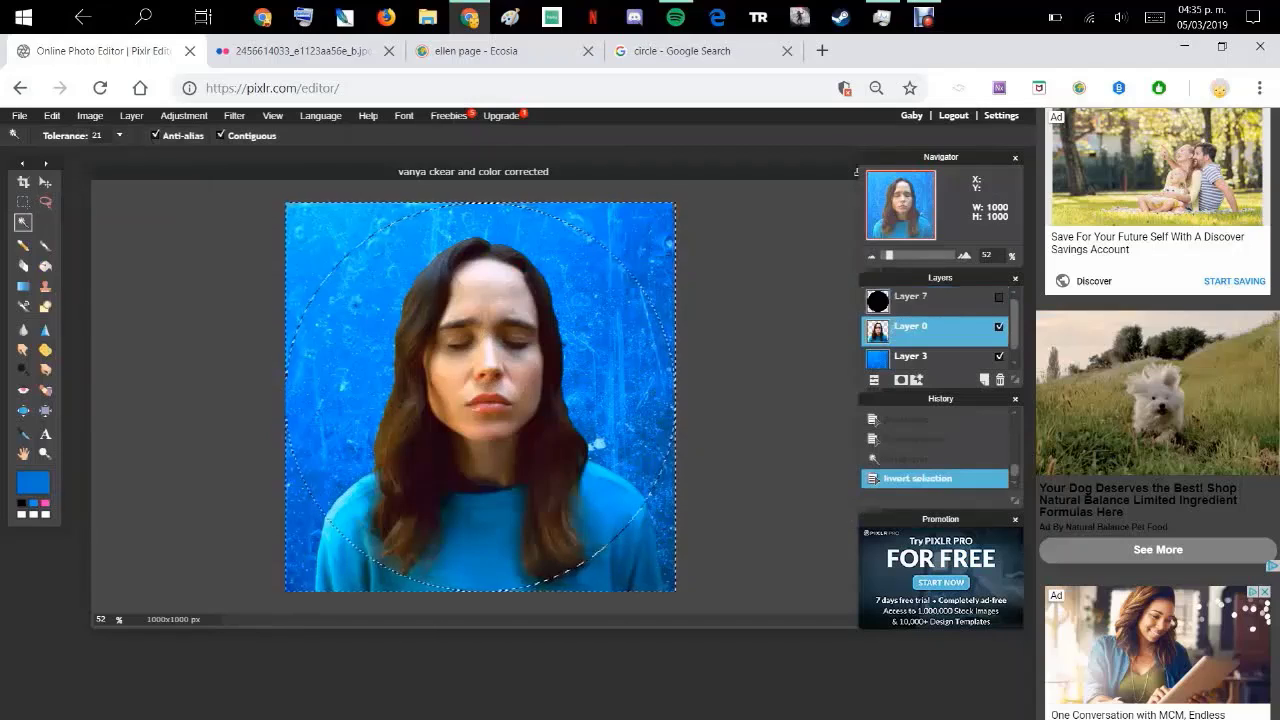
{"action": "key", "text": "Delete"}
{"action": "left_click", "coordinate": [911, 357]}
{"action": "key", "text": "Delete"}
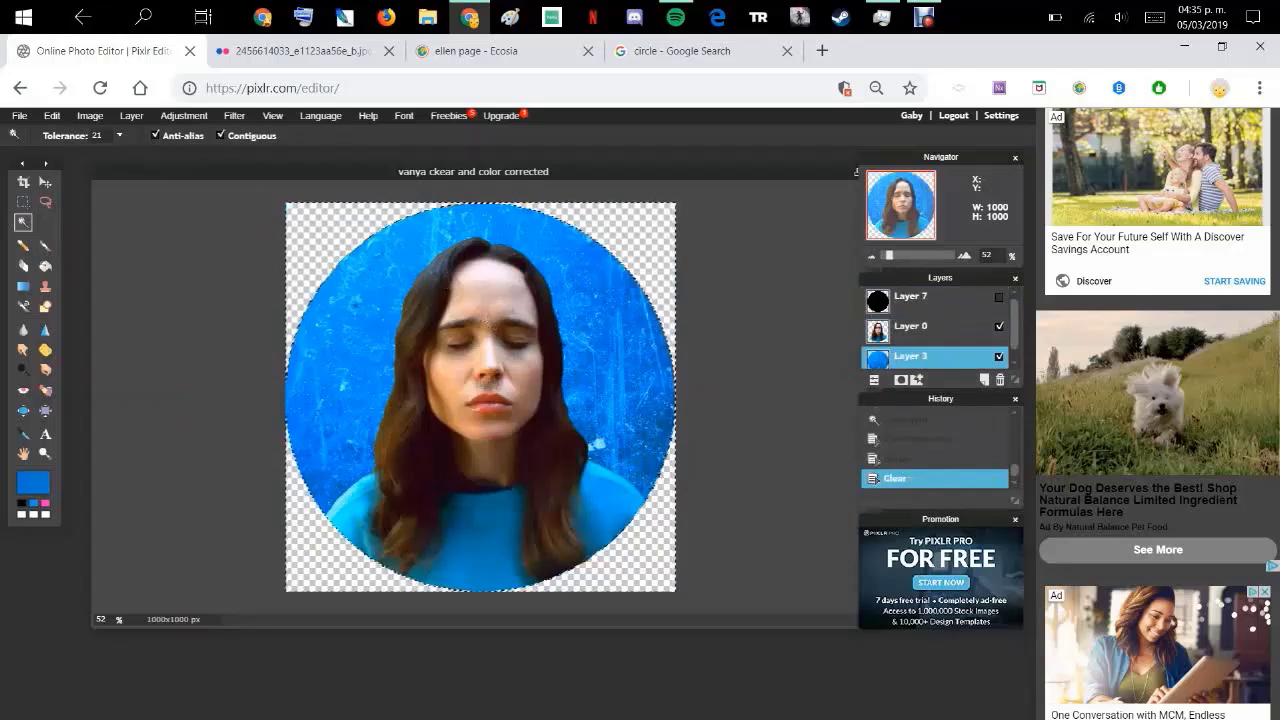
{"action": "left_click", "coordinate": [52, 115]}
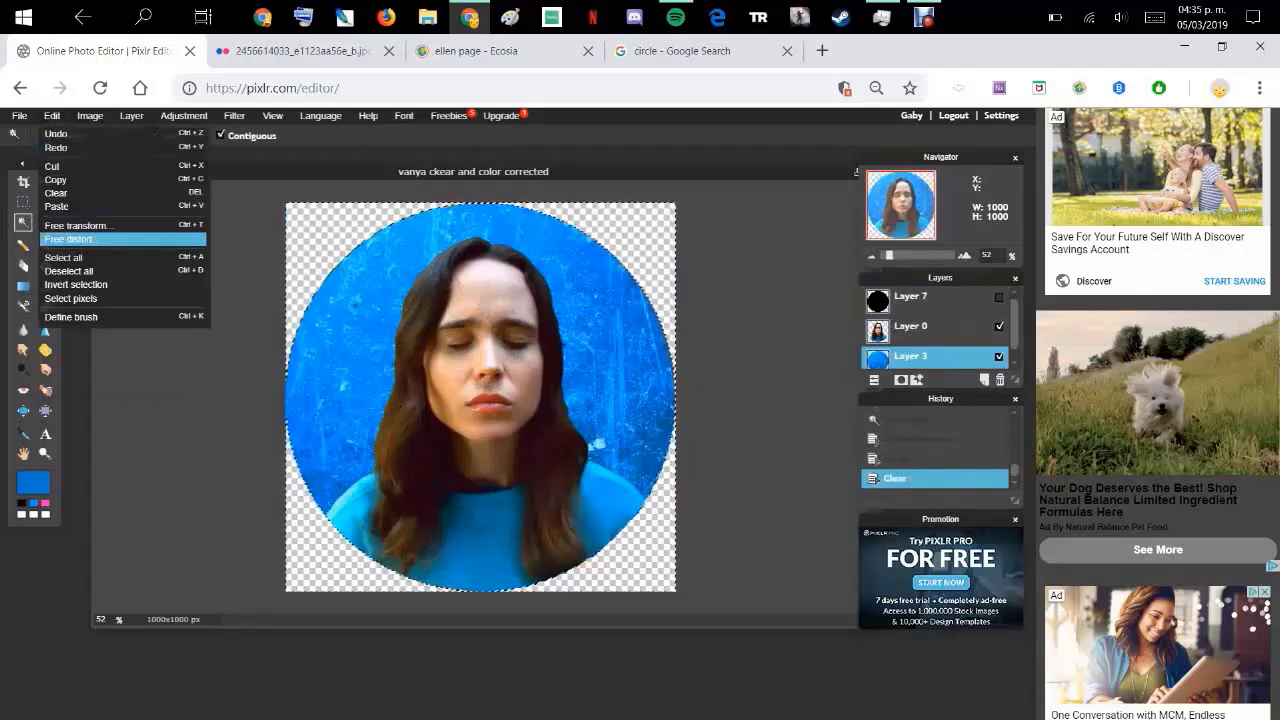
{"action": "left_click", "coordinate": [68, 270]}
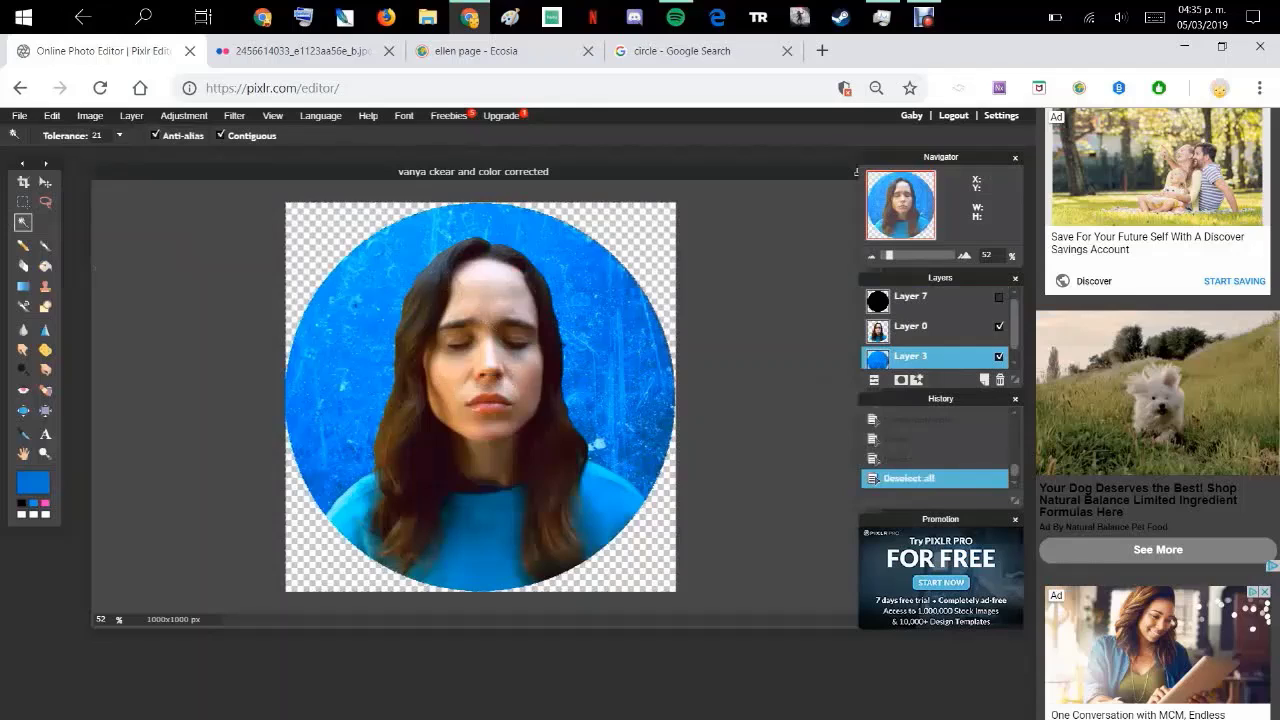
Undo the circular cutout and its selection back to the Free transform state
{"action": "key", "text": "ctrl+z"}
{"action": "key", "text": "ctrl+z"}
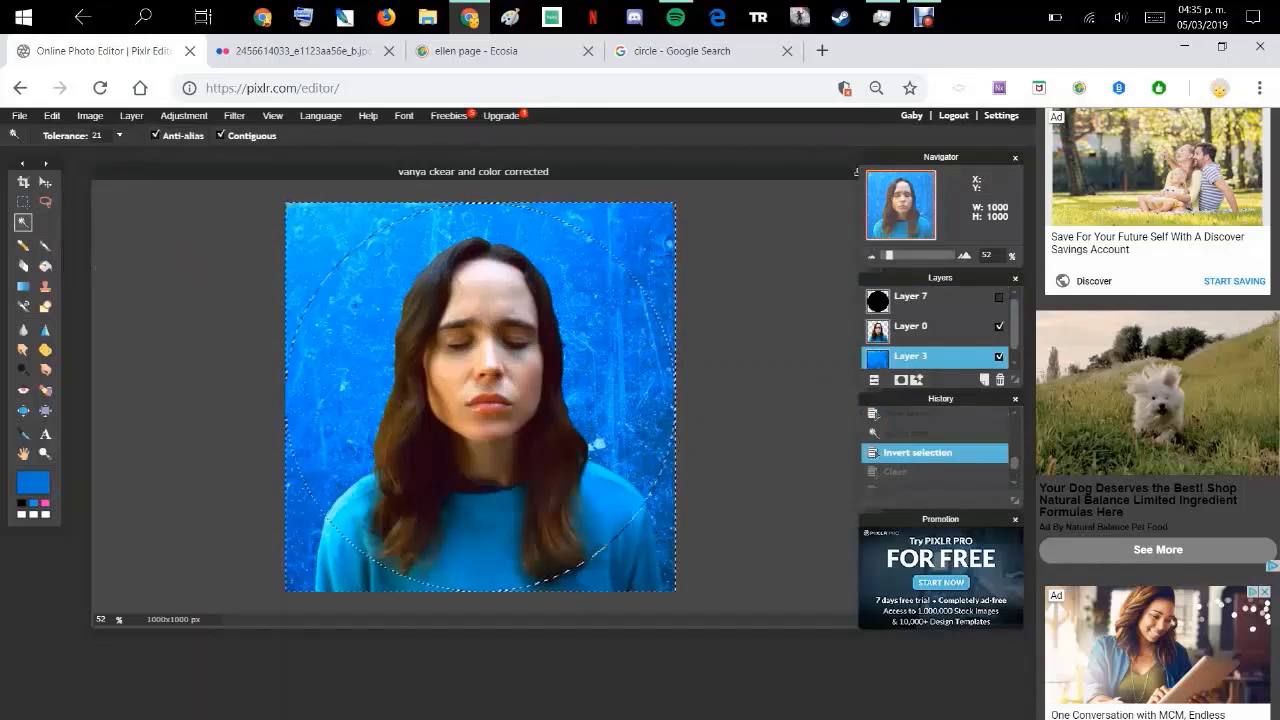
{"action": "key", "text": "ctrl+z"}
{"action": "key", "text": "ctrl+z"}
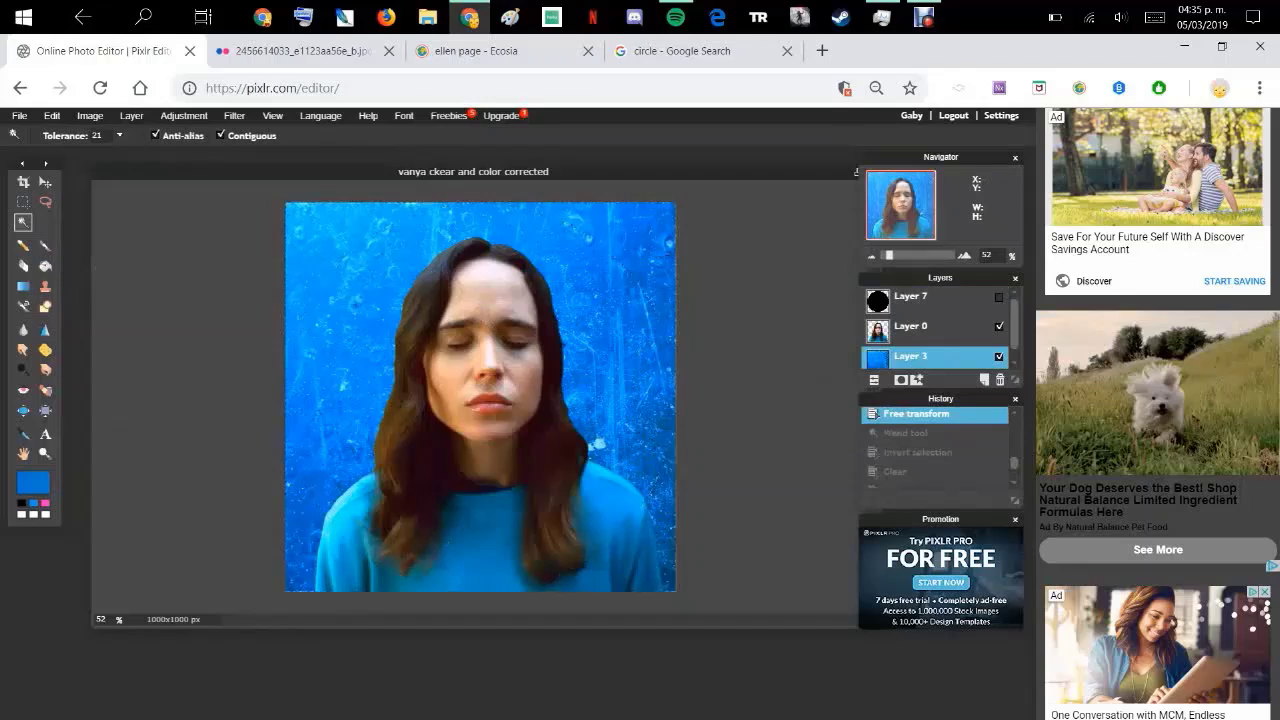
Save the uncropped image as a layered PXD file named "vanya ckear and color corrected" in the Screenshots folder
{"action": "left_click", "coordinate": [19, 115]}
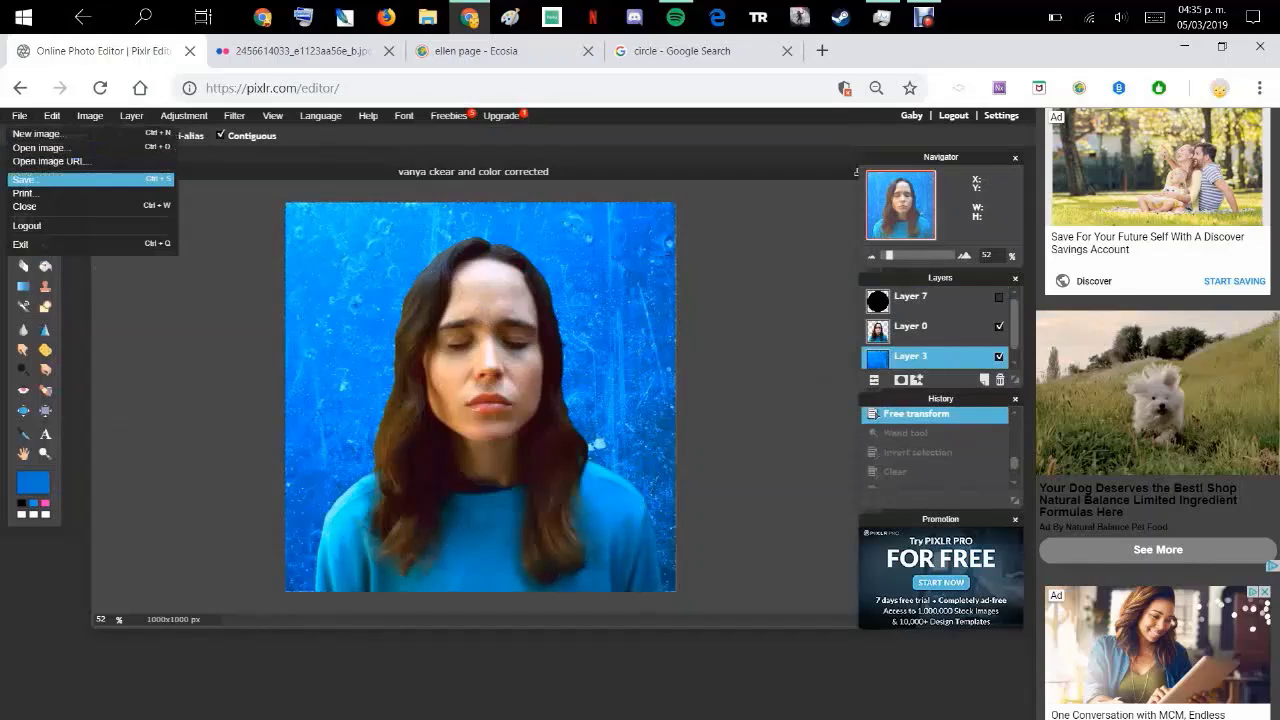
{"action": "left_click", "coordinate": [24, 179]}
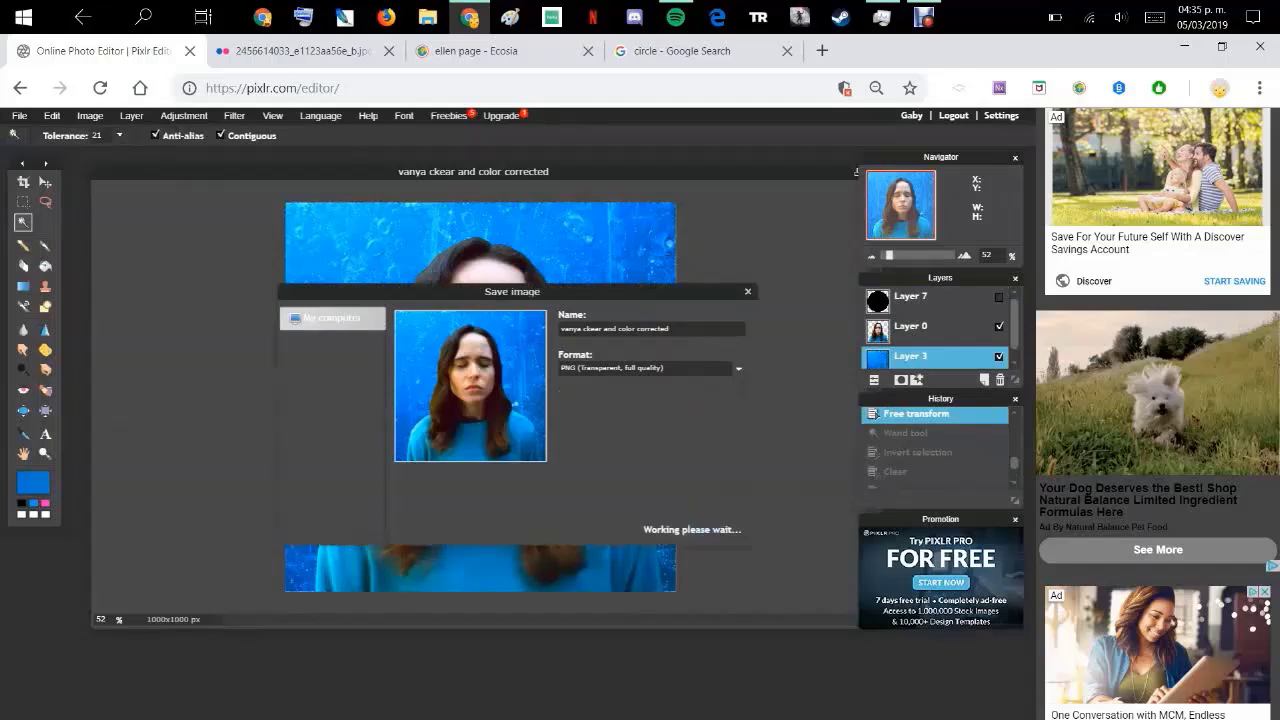
{"action": "left_click", "coordinate": [738, 369]}
{"action": "left_click", "coordinate": [640, 443]}
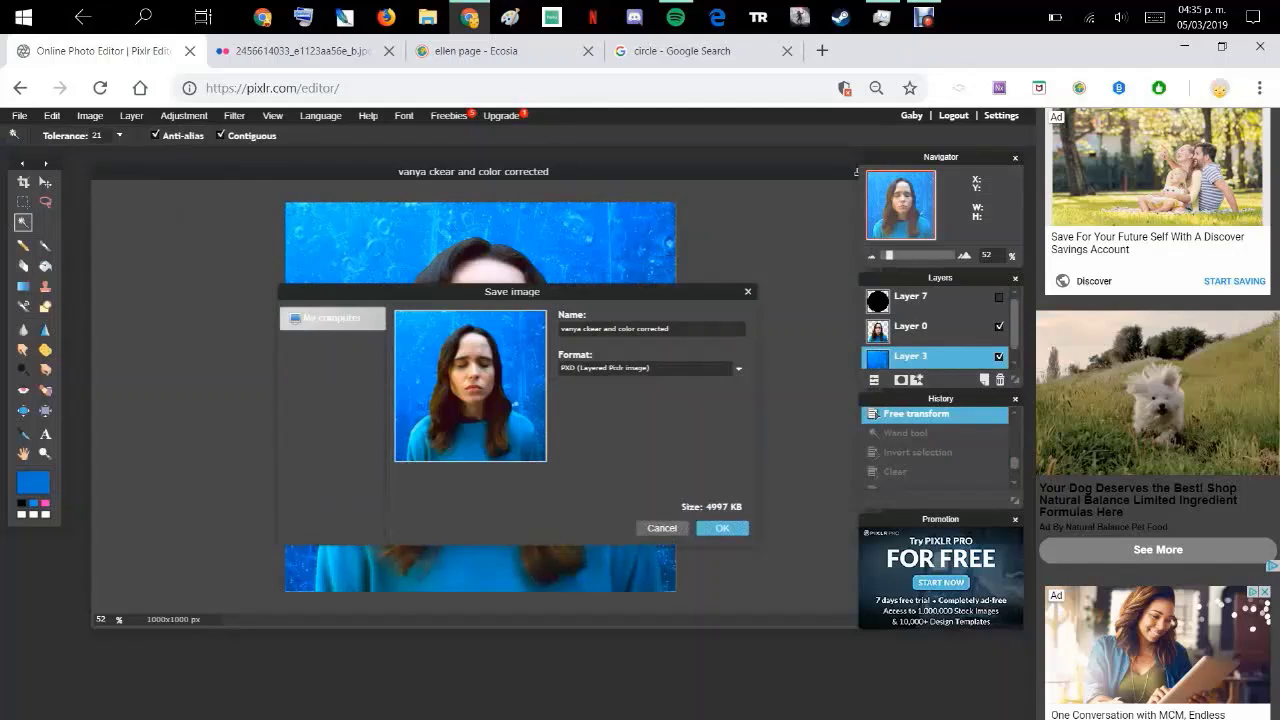
{"action": "left_click", "coordinate": [722, 528]}
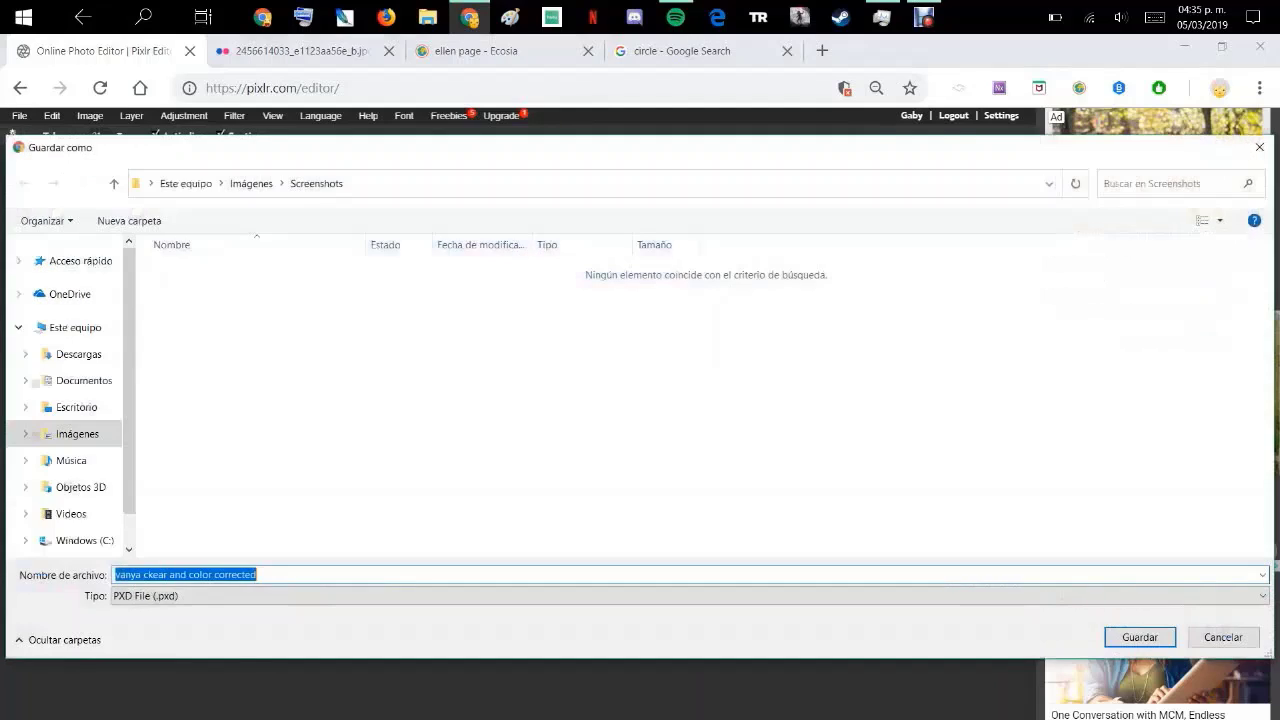
{"action": "left_click", "coordinate": [1139, 637]}
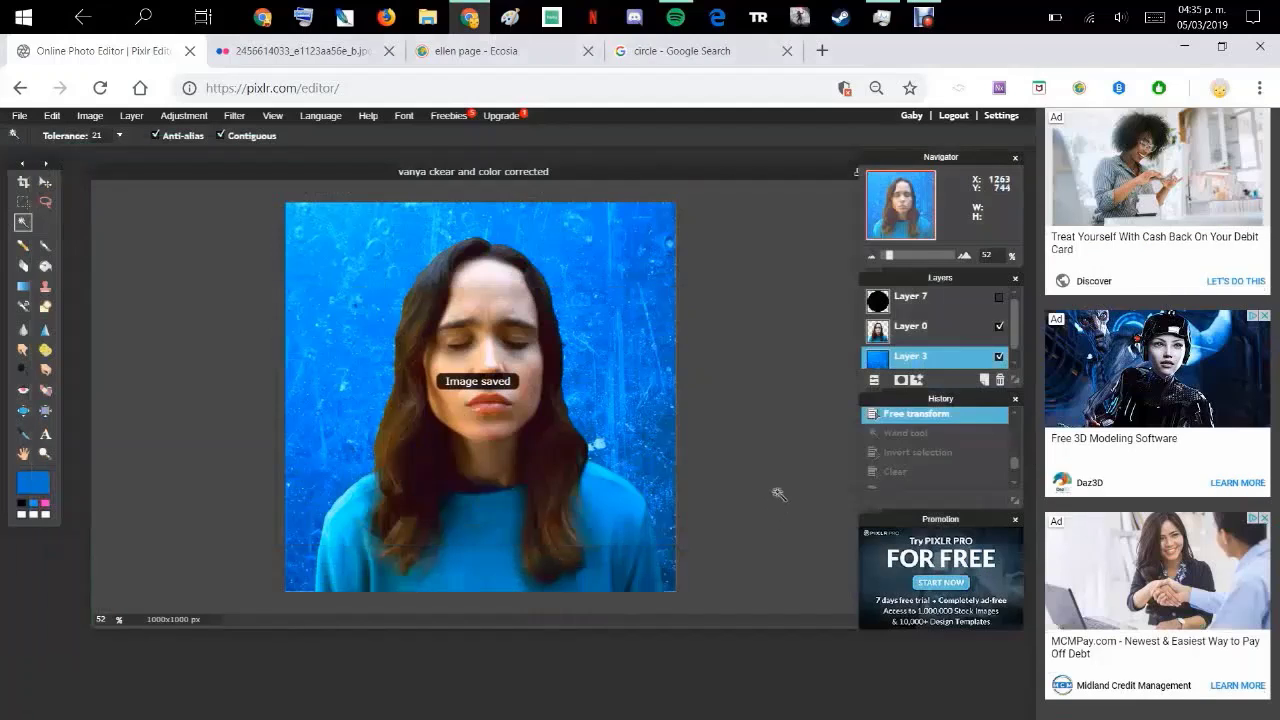
Restore the circular cutout through the history's Deselect all state and enlarge the canvas to 1100 by 1100 pixels with a centered anchor
{"action": "scroll", "coordinate": [909, 476], "scroll_direction": "down", "scroll_amount": 2}
{"action": "left_click", "coordinate": [909, 478]}
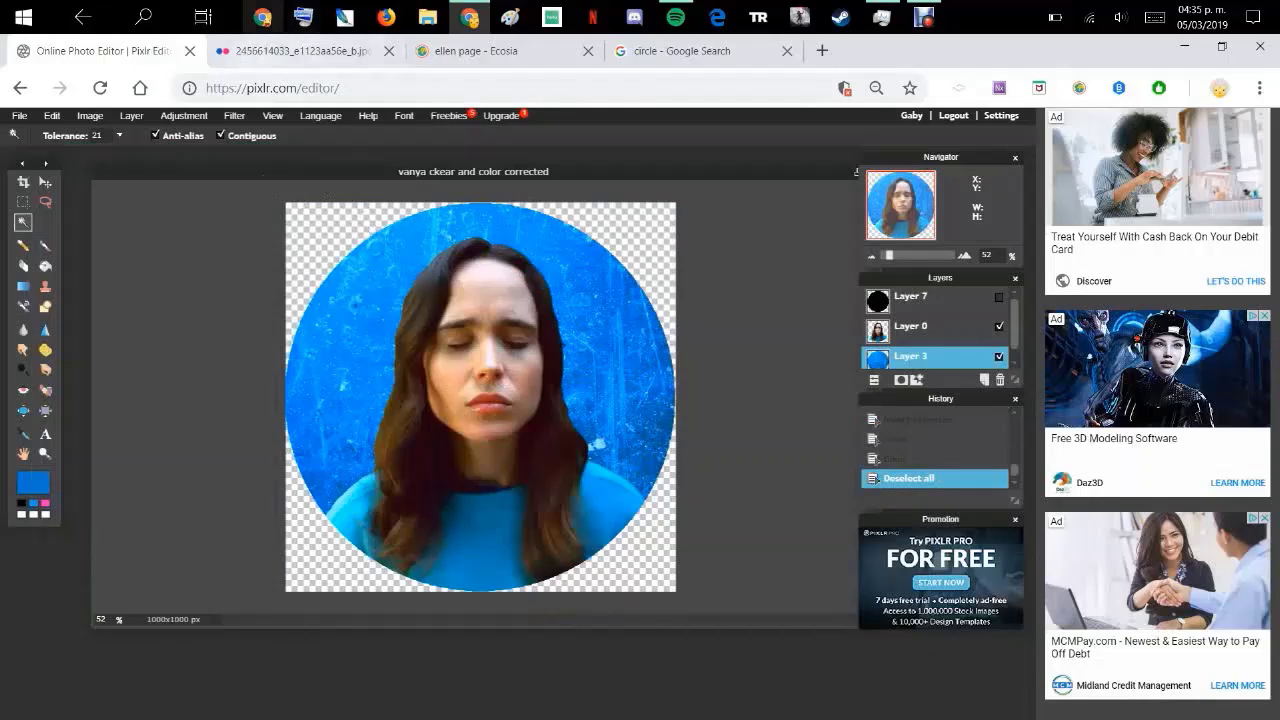
{"action": "left_click", "coordinate": [184, 115]}
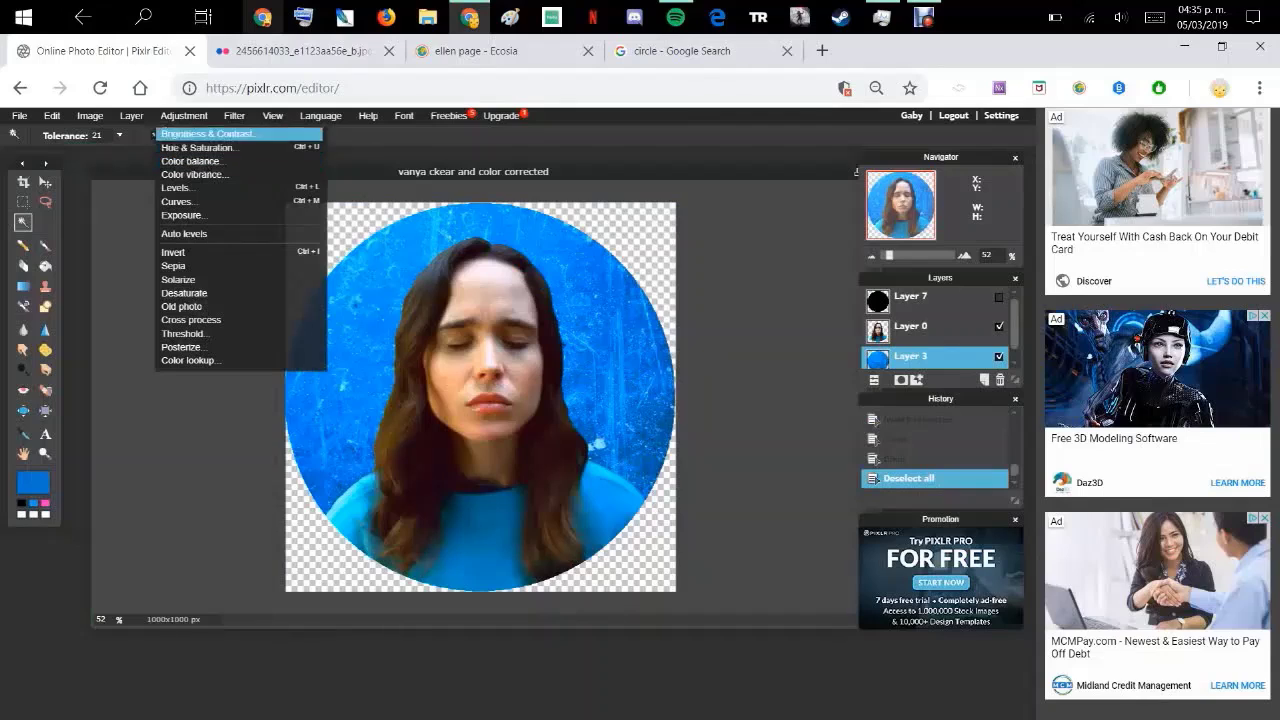
{"action": "mouse_move", "coordinate": [90, 116]}
{"action": "left_click", "coordinate": [104, 147]}
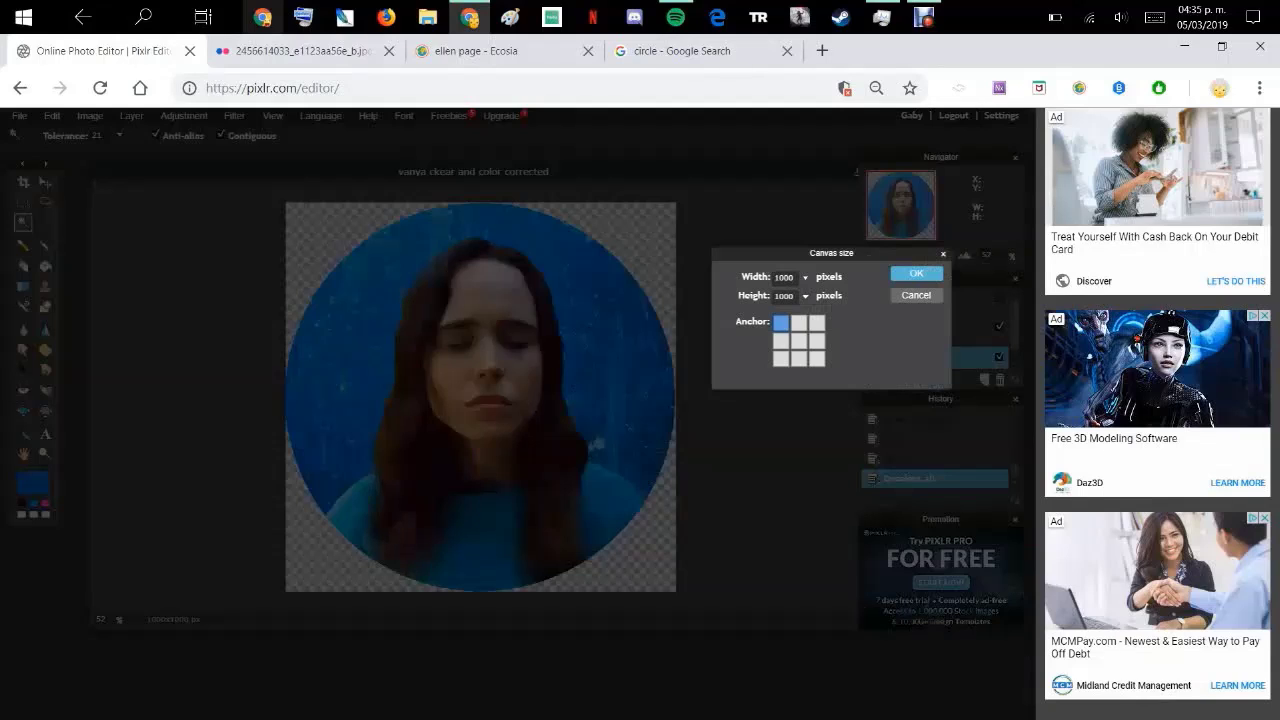
{"action": "left_click", "coordinate": [799, 341]}
{"action": "type", "text": "110"}
{"action": "key", "text": "Tab"}
{"action": "type", "text": "110"}
{"action": "left_click", "coordinate": [916, 274]}
Move the portrait Layer 0 above the black circle Layer 7 in the layer order
{"action": "scroll", "coordinate": [800, 420], "scroll_direction": "down", "scroll_amount": 1}
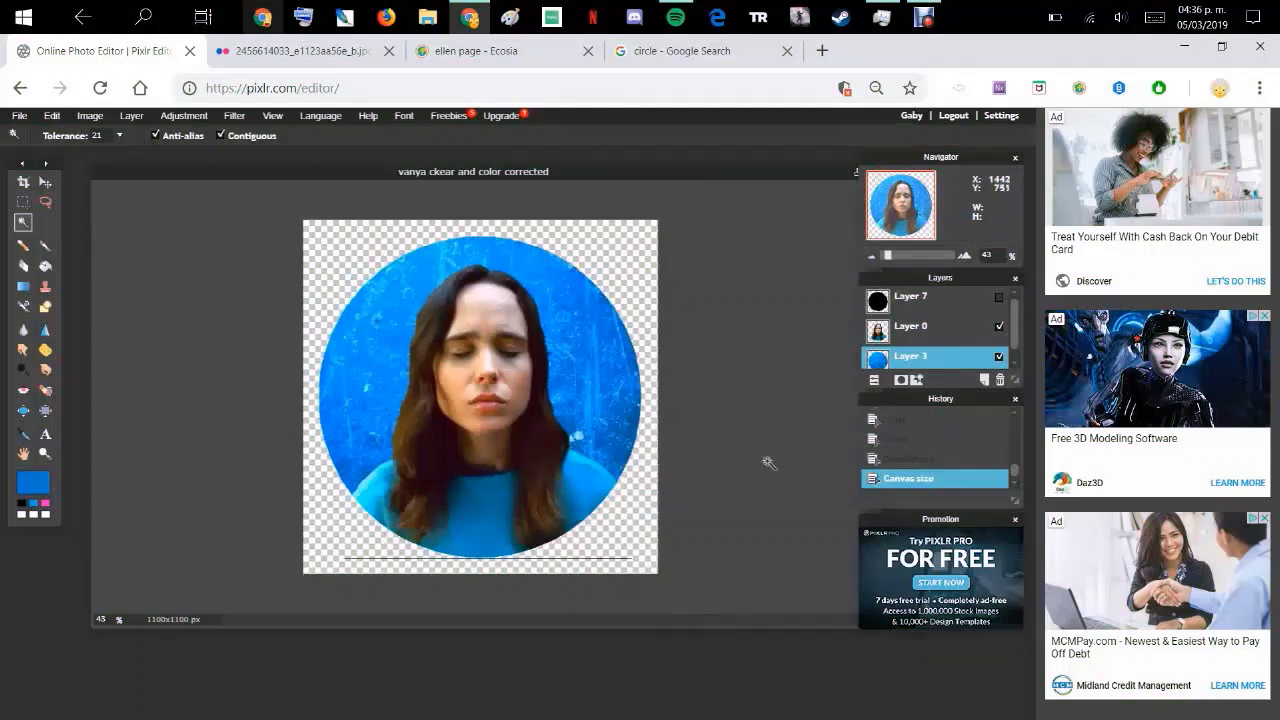
{"action": "scroll", "coordinate": [774, 475], "scroll_direction": "up", "scroll_amount": 4}
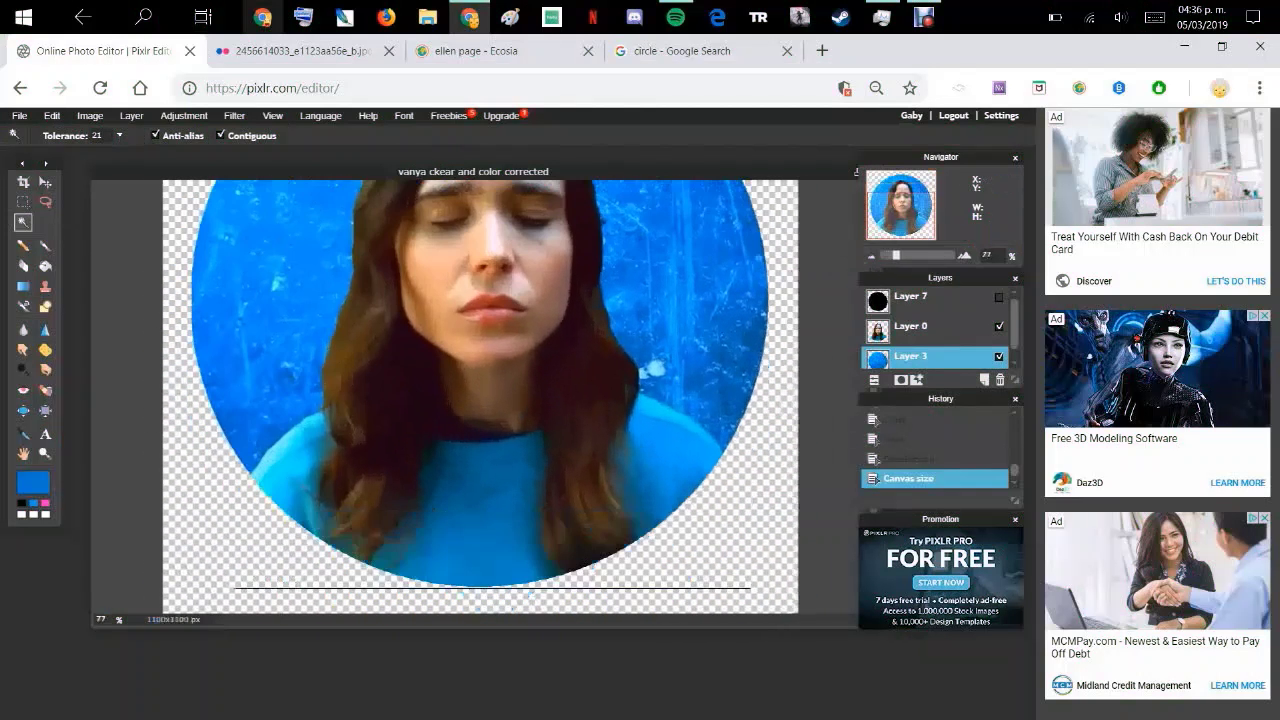
{"action": "scroll", "coordinate": [785, 410], "scroll_direction": "up", "scroll_amount": 3}
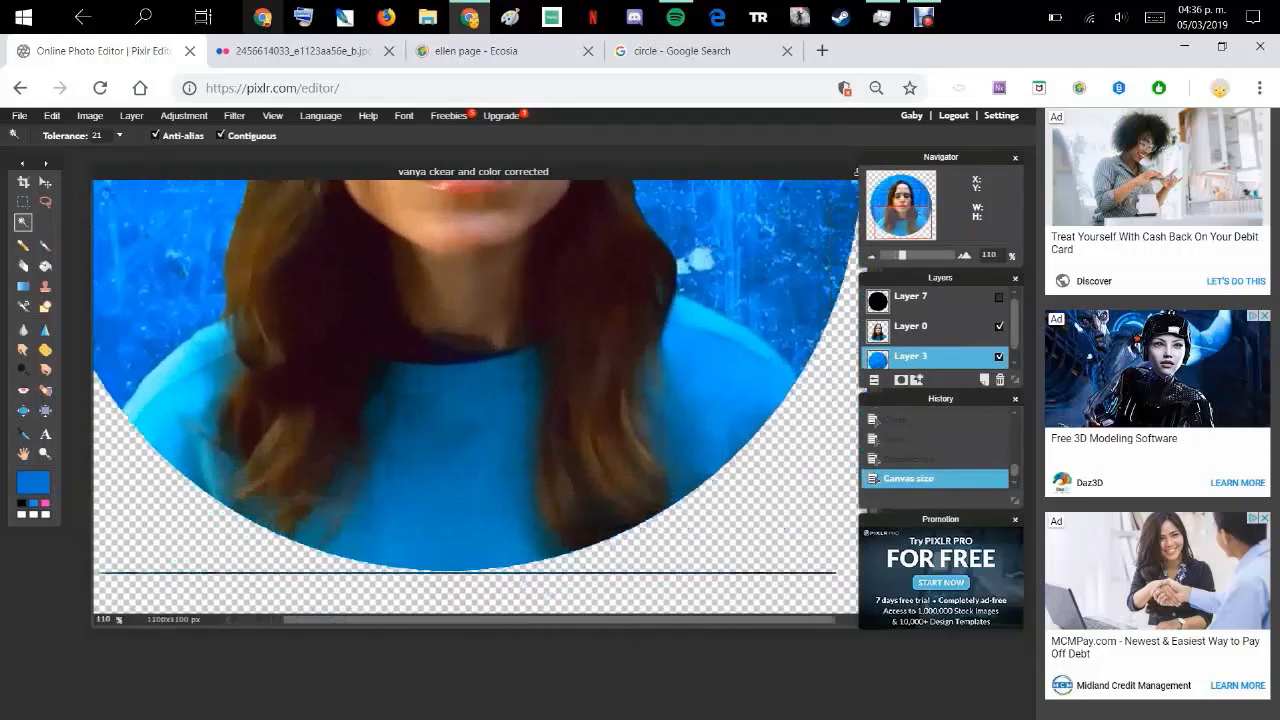
{"action": "mouse_move", "coordinate": [772, 620]}
{"action": "left_mouse_down"}
{"action": "mouse_move", "coordinate": [803, 620]}
{"action": "mouse_move", "coordinate": [786, 620]}
{"action": "left_mouse_up"}
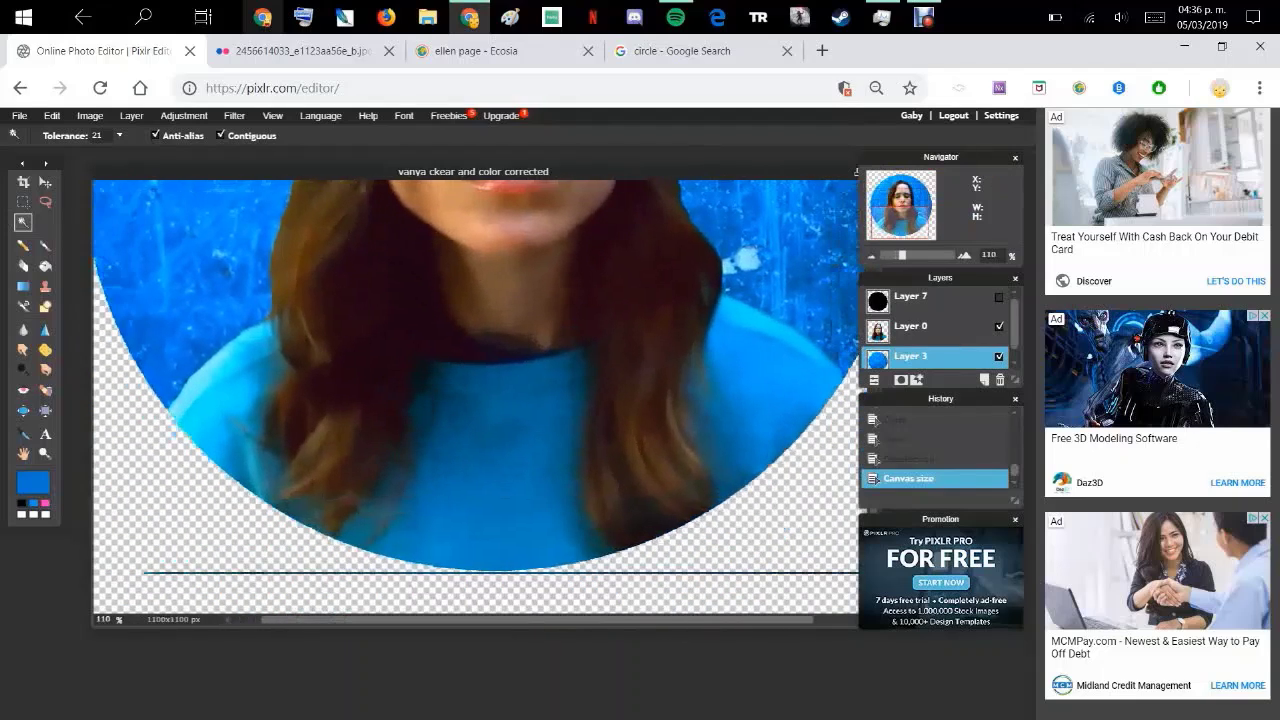
{"action": "left_click_drag", "start_coordinate": [910, 326], "coordinate": [910, 296]}
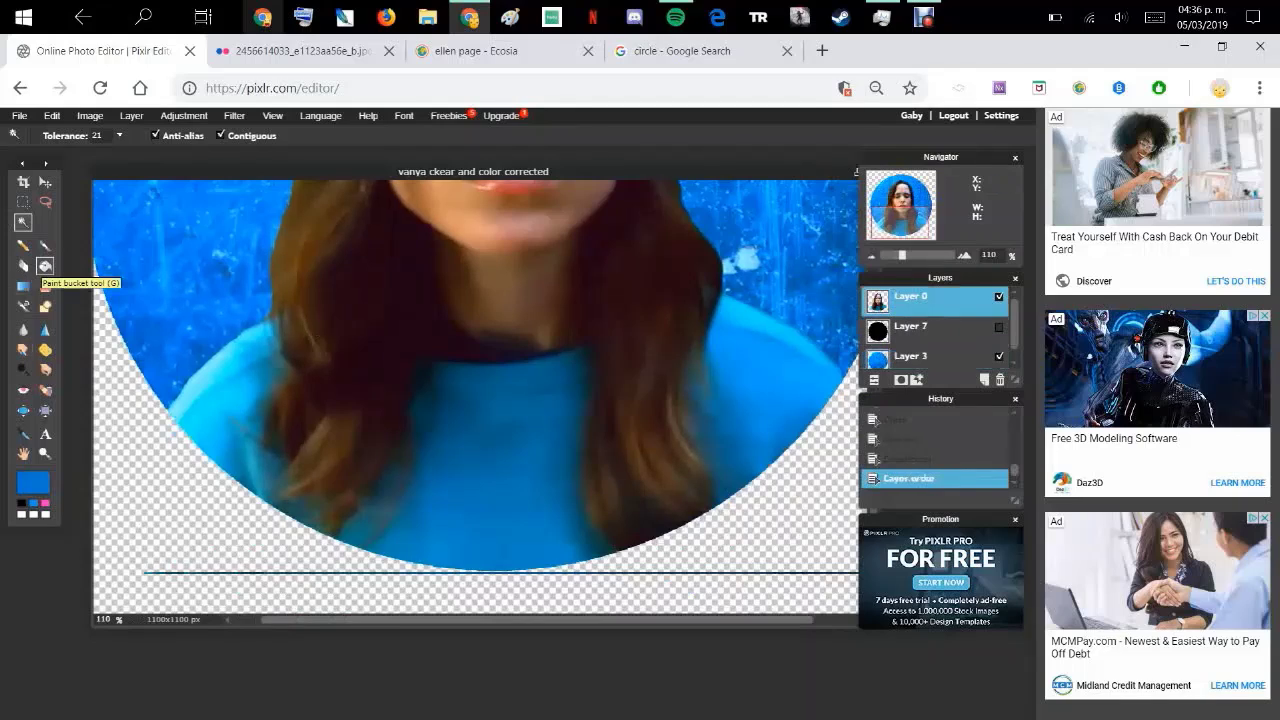
Erase the stray horizontal line on Layer 0 to either side of the circle's lowest point, using a hard round eraser brush
{"action": "left_click", "coordinate": [22, 266]}
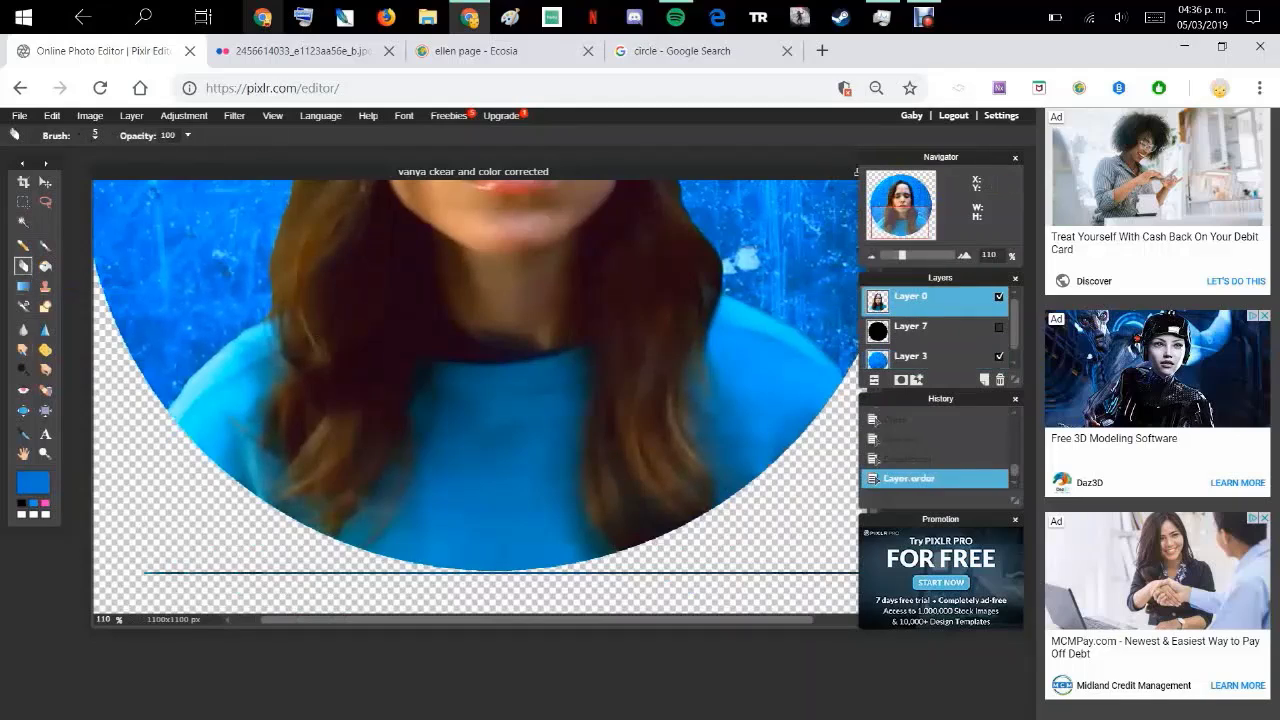
{"action": "left_click", "coordinate": [94, 135]}
{"action": "left_click", "coordinate": [242, 168]}
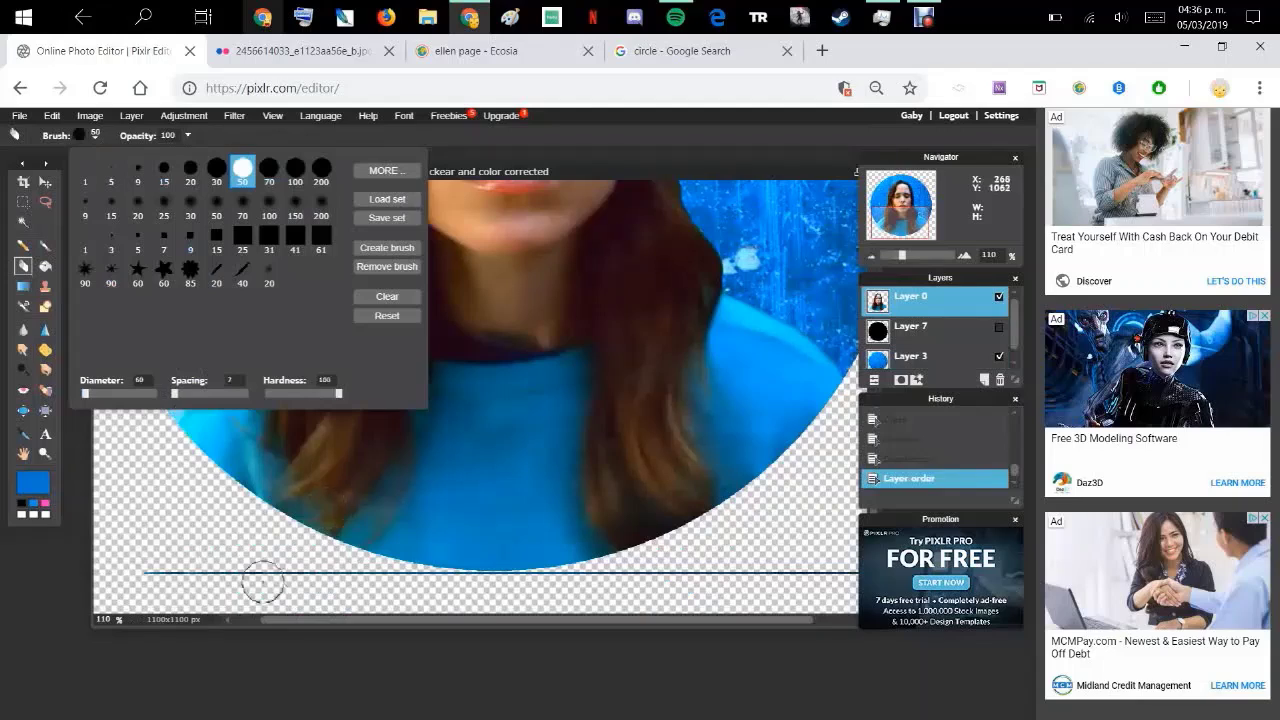
{"action": "left_click", "coordinate": [147, 567]}
{"action": "mouse_move", "coordinate": [147, 567]}
{"action": "left_mouse_down"}
{"action": "mouse_move", "coordinate": [376, 595]}
{"action": "mouse_move", "coordinate": [438, 592]}
{"action": "left_mouse_up"}
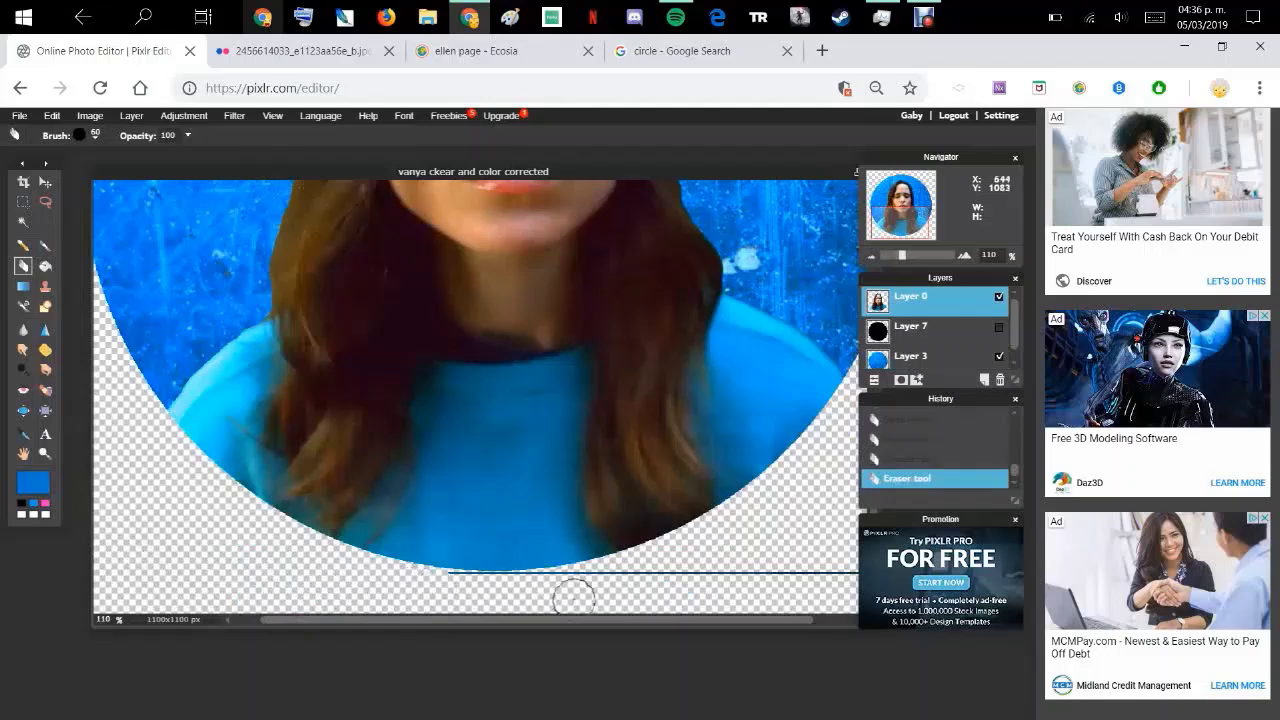
{"action": "mouse_move", "coordinate": [594, 585]}
{"action": "left_mouse_down"}
{"action": "mouse_move", "coordinate": [817, 584]}
{"action": "mouse_move", "coordinate": [820, 620]}
{"action": "left_mouse_up"}
{"action": "left_click_drag", "start_coordinate": [777, 577], "coordinate": [763, 580]}
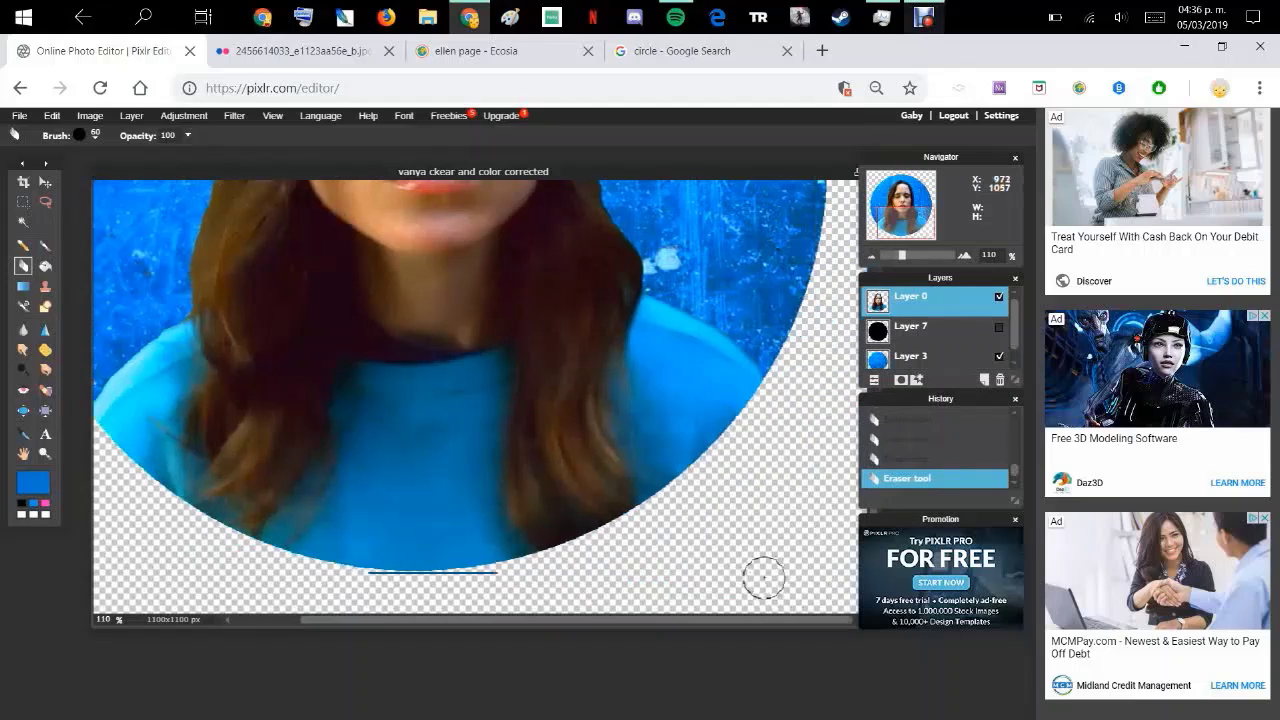
Select the circle on Layer 7 with the Wand tool and invert the selection to cover the area outside it
{"action": "left_click", "coordinate": [910, 326]}
{"action": "left_click", "coordinate": [23, 222]}
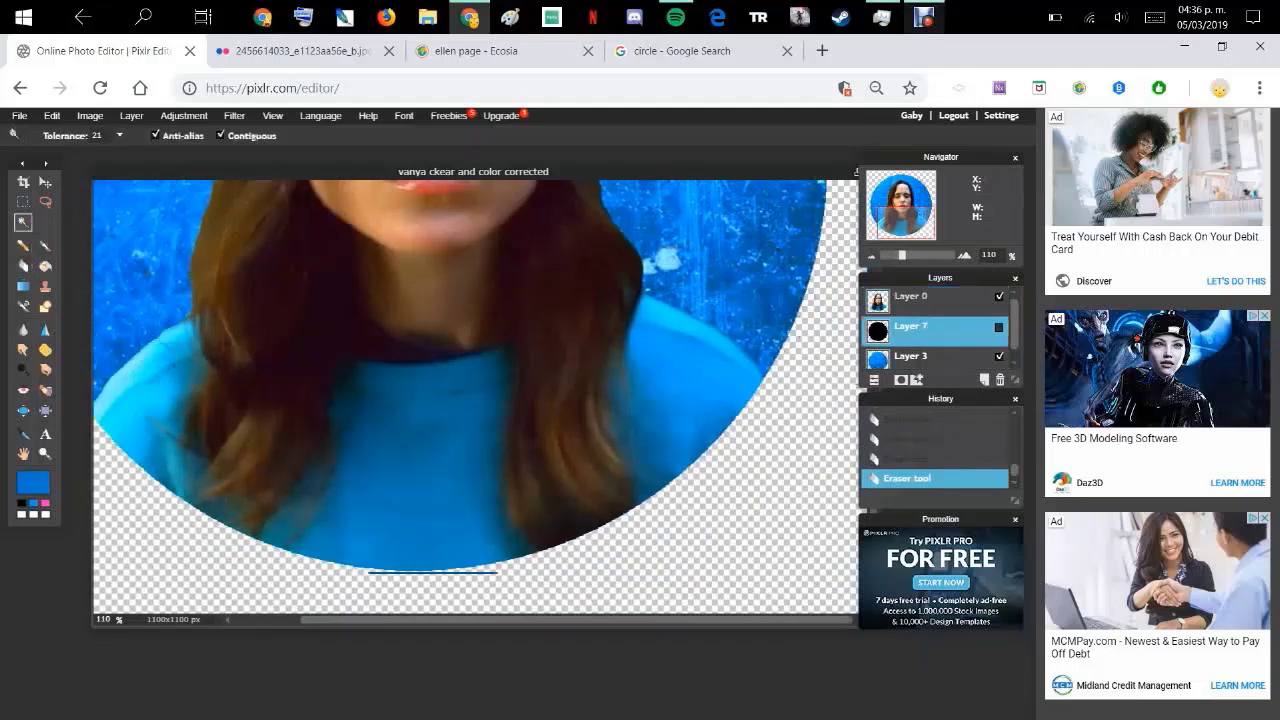
{"action": "left_click", "coordinate": [307, 350]}
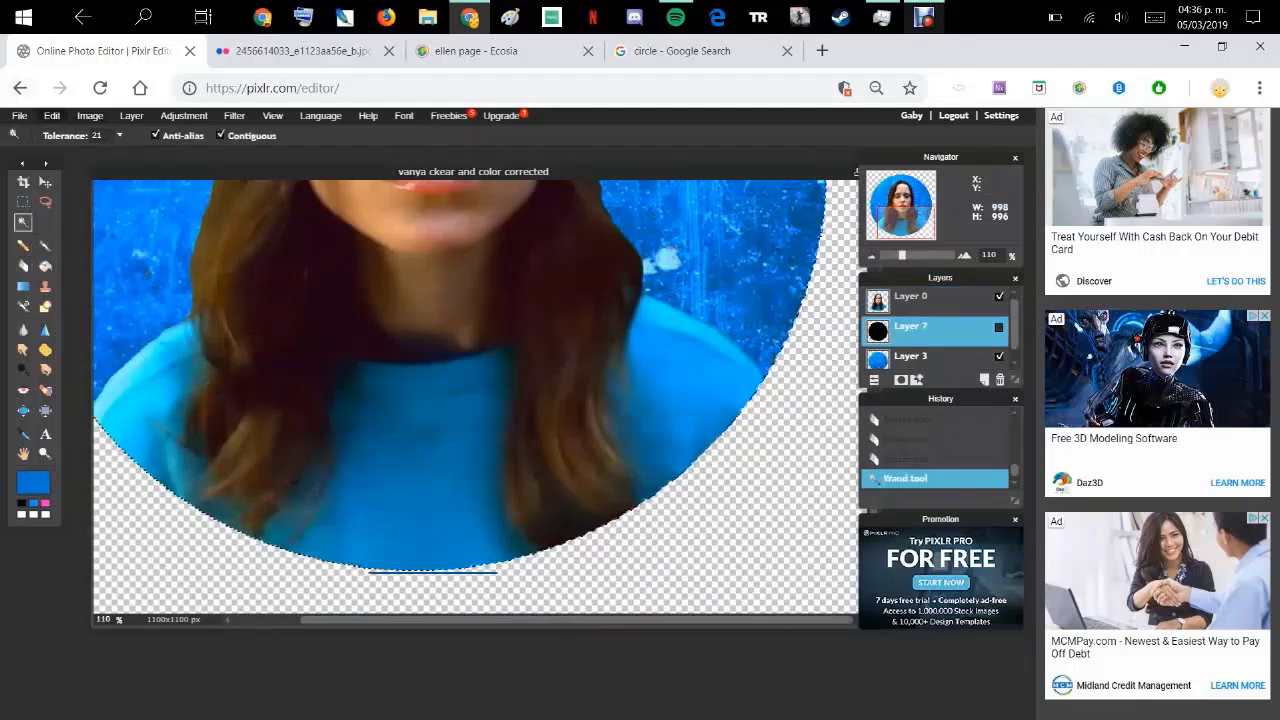
{"action": "left_click", "coordinate": [51, 115]}
{"action": "left_click", "coordinate": [76, 284]}
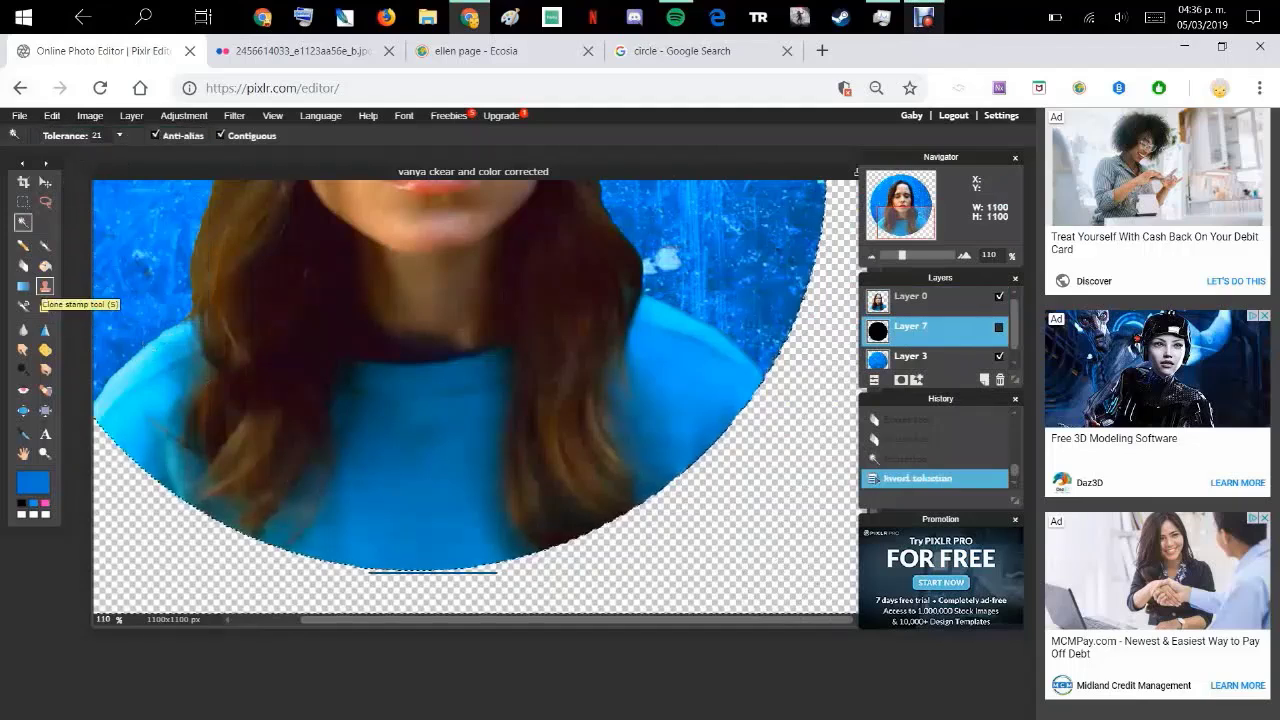
Erase the remaining line segment just below the circle on Layer 0 within the inverted selection, and deselect everything
{"action": "left_click", "coordinate": [22, 265]}
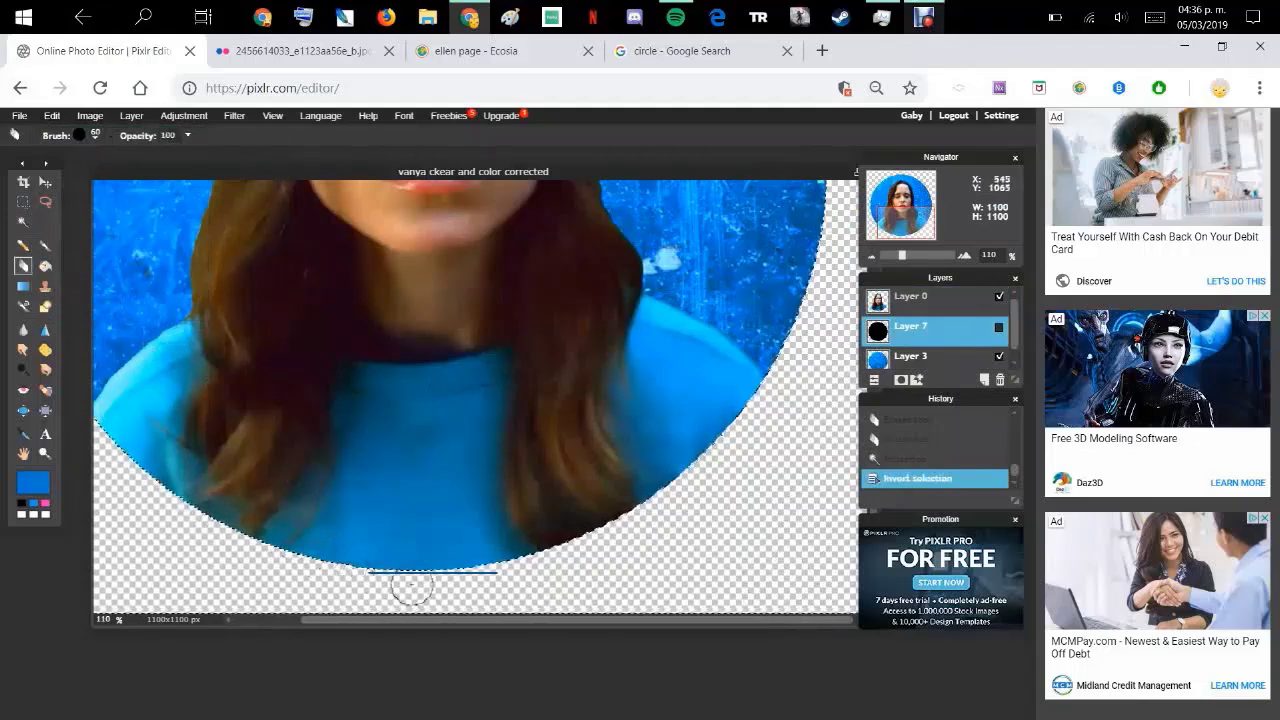
{"action": "left_click_drag", "start_coordinate": [477, 589], "coordinate": [505, 578]}
{"action": "left_click", "coordinate": [915, 357]}
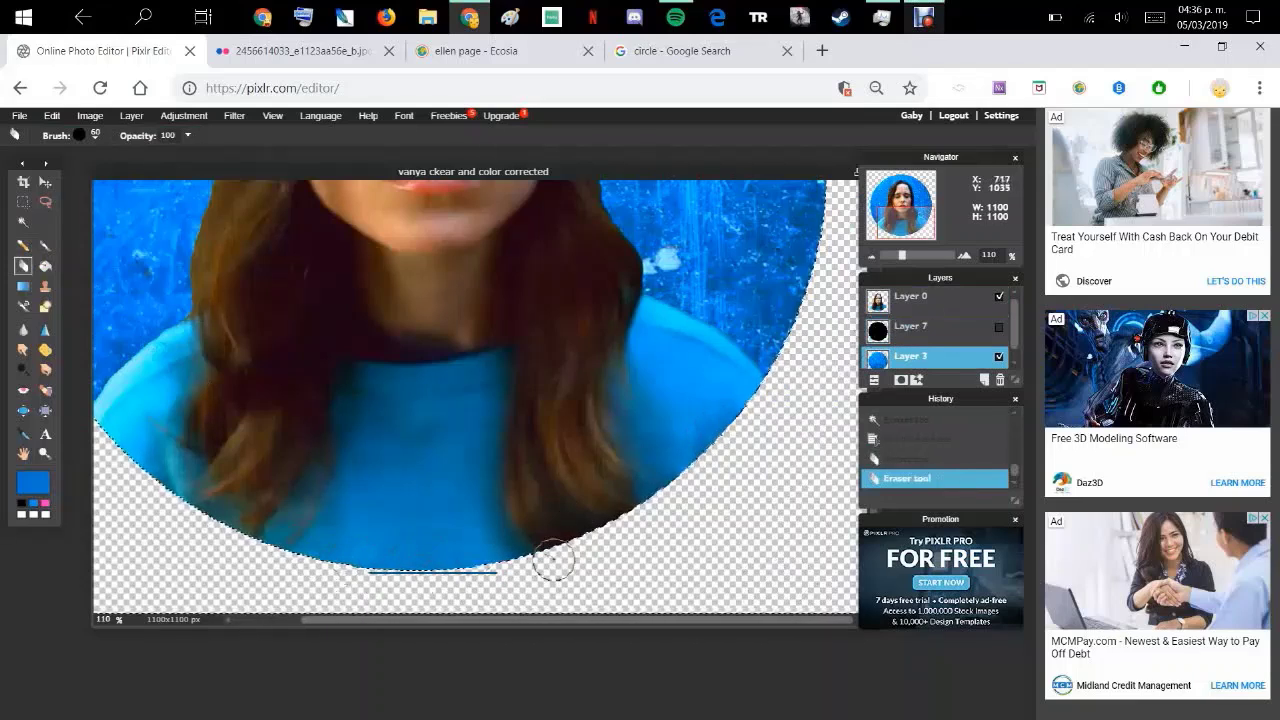
{"action": "left_click", "coordinate": [912, 297]}
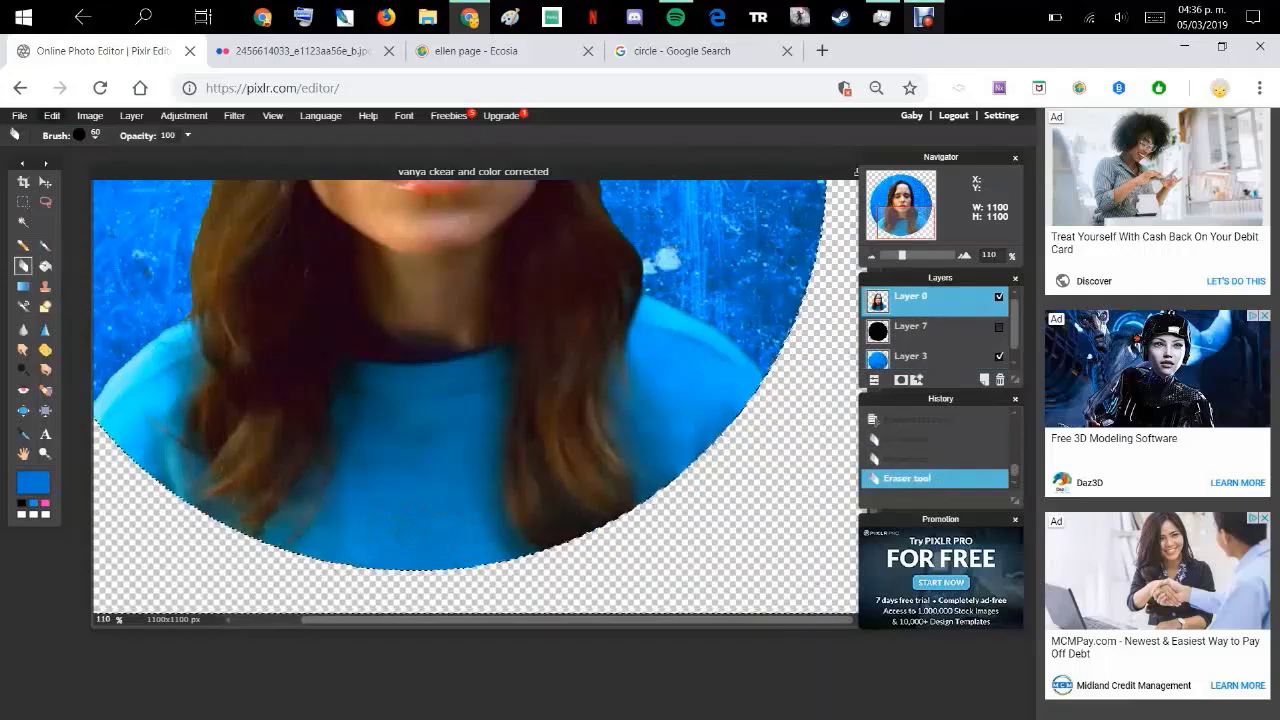
{"action": "left_click", "coordinate": [52, 115]}
{"action": "left_click", "coordinate": [68, 271]}
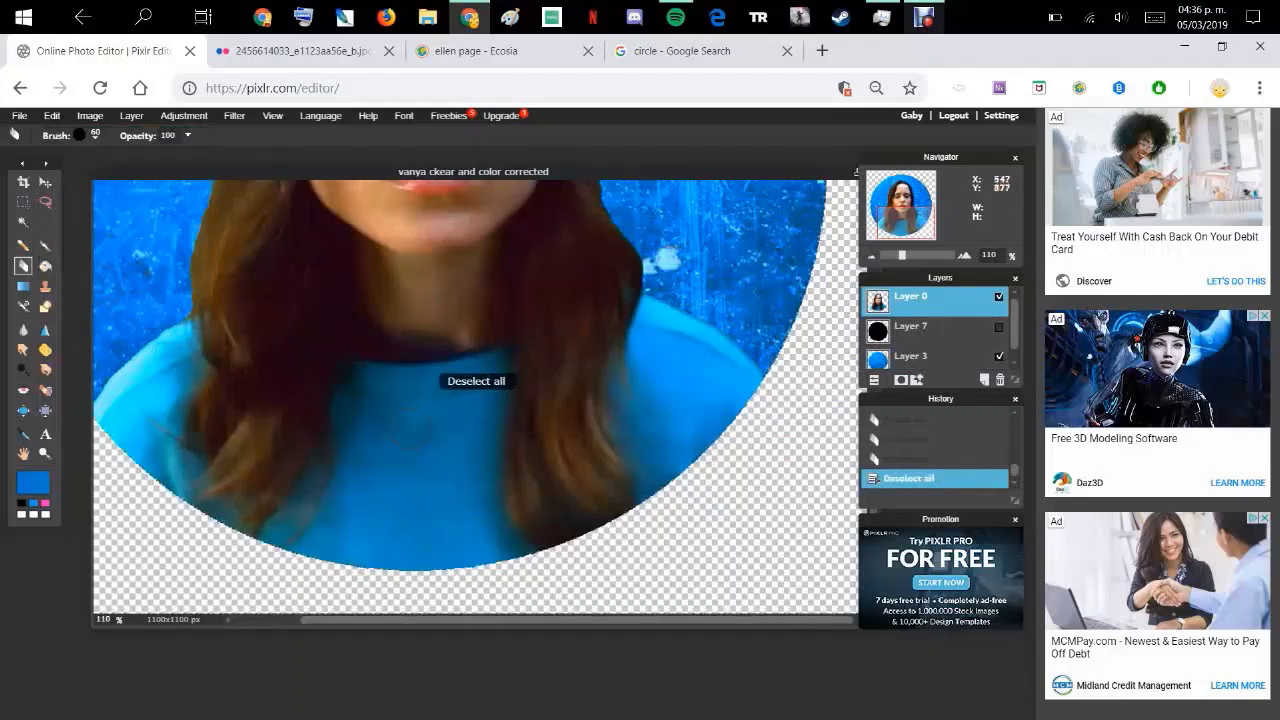
{"action": "key", "text": "ctrl+0"}
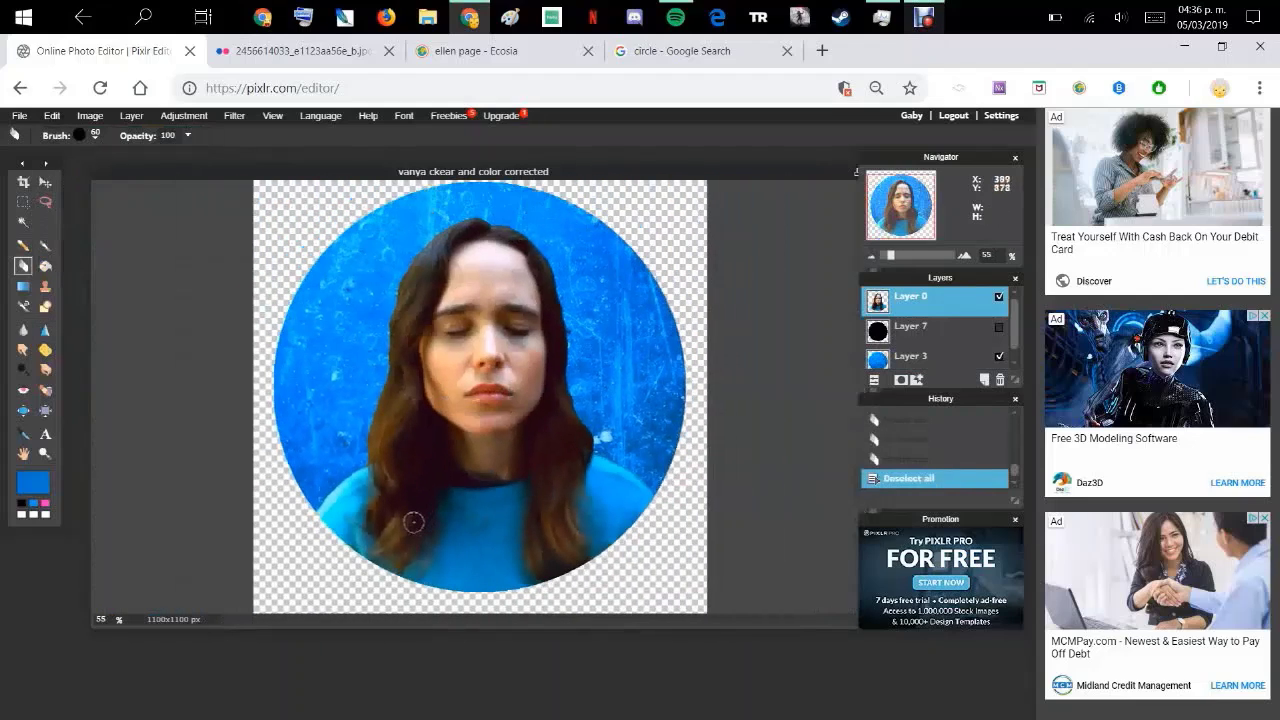
{"action": "scroll", "coordinate": [416, 530], "scroll_direction": "down", "scroll_amount": 1}
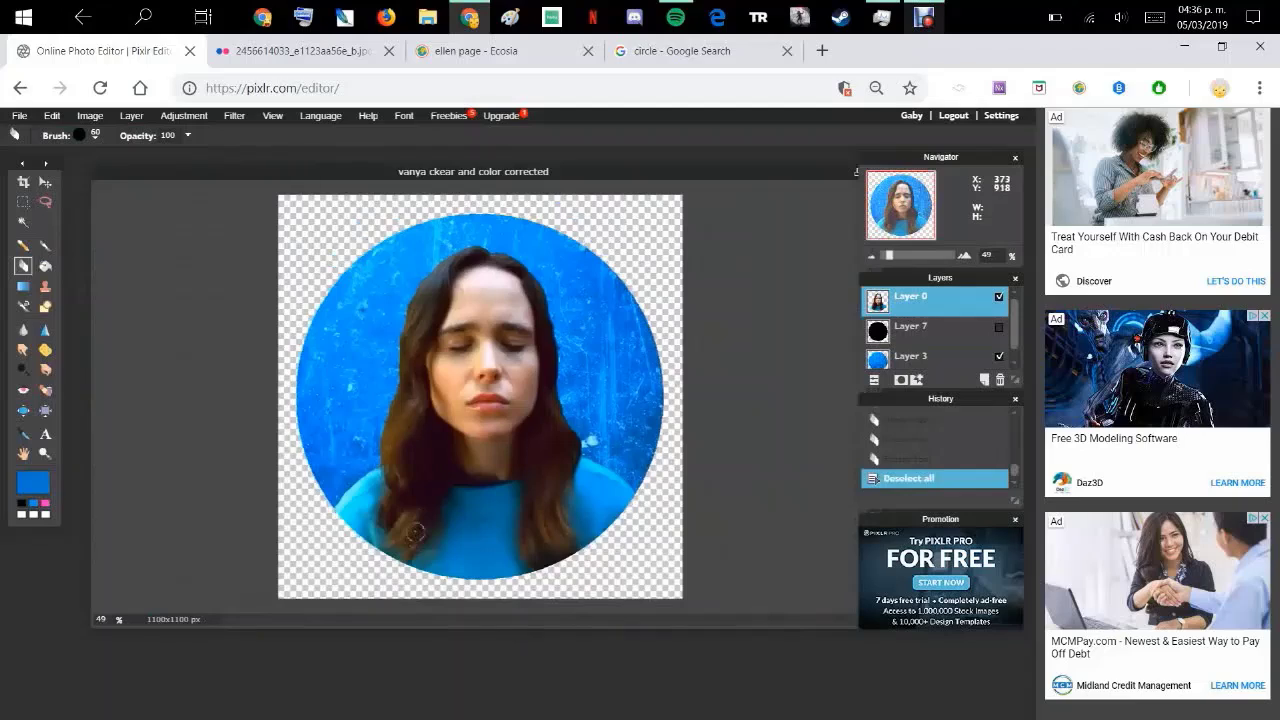
{"action": "scroll", "coordinate": [420, 470], "scroll_direction": "down", "scroll_amount": 1}
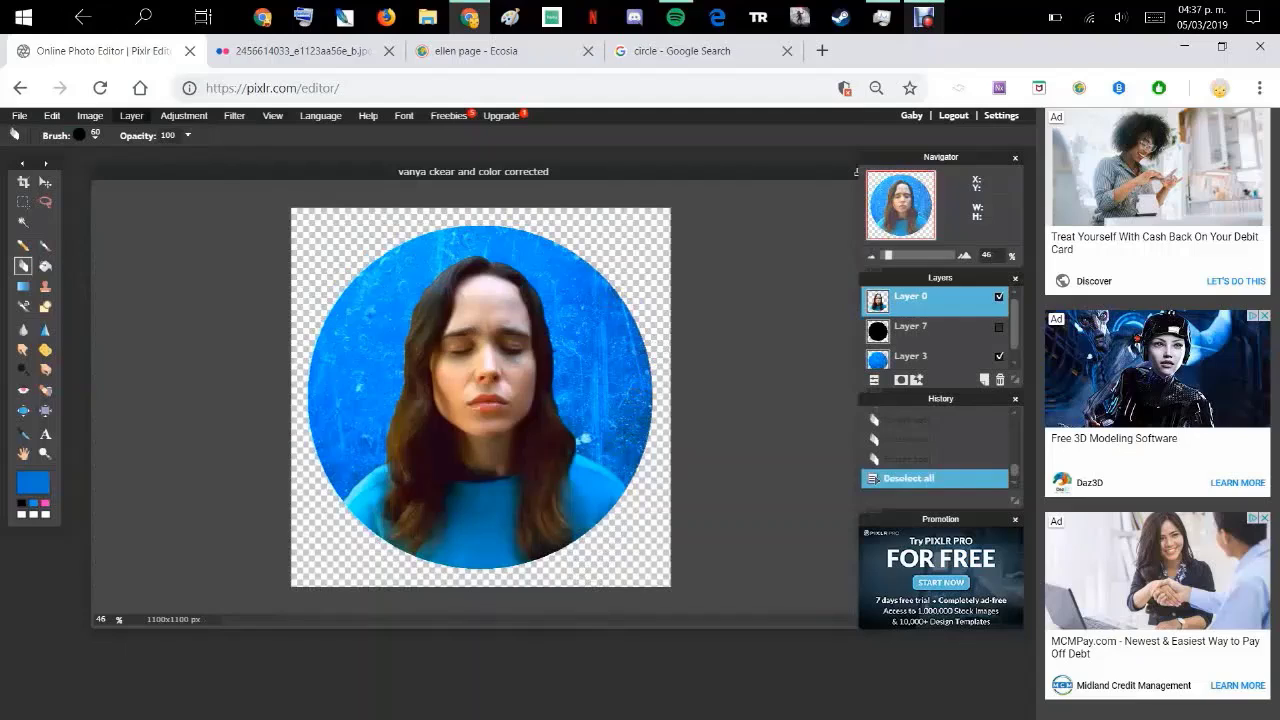
{"action": "left_click", "coordinate": [131, 115]}
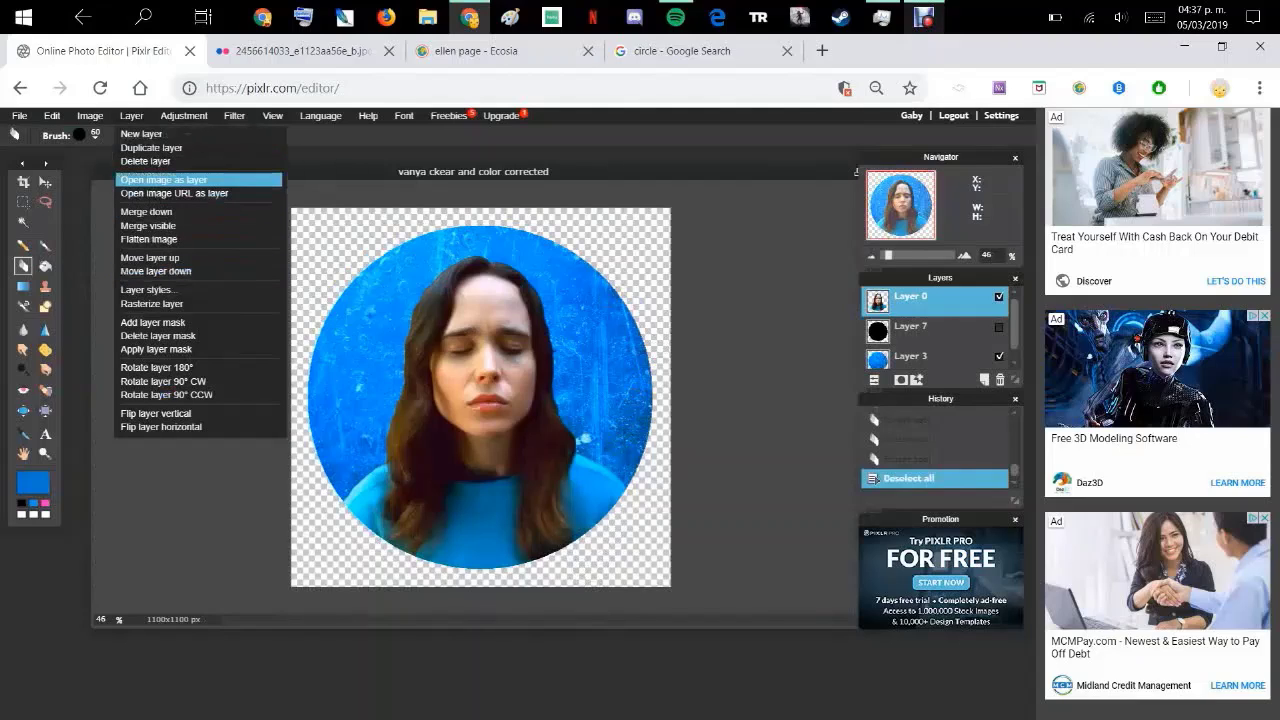
{"action": "left_click", "coordinate": [172, 193]}
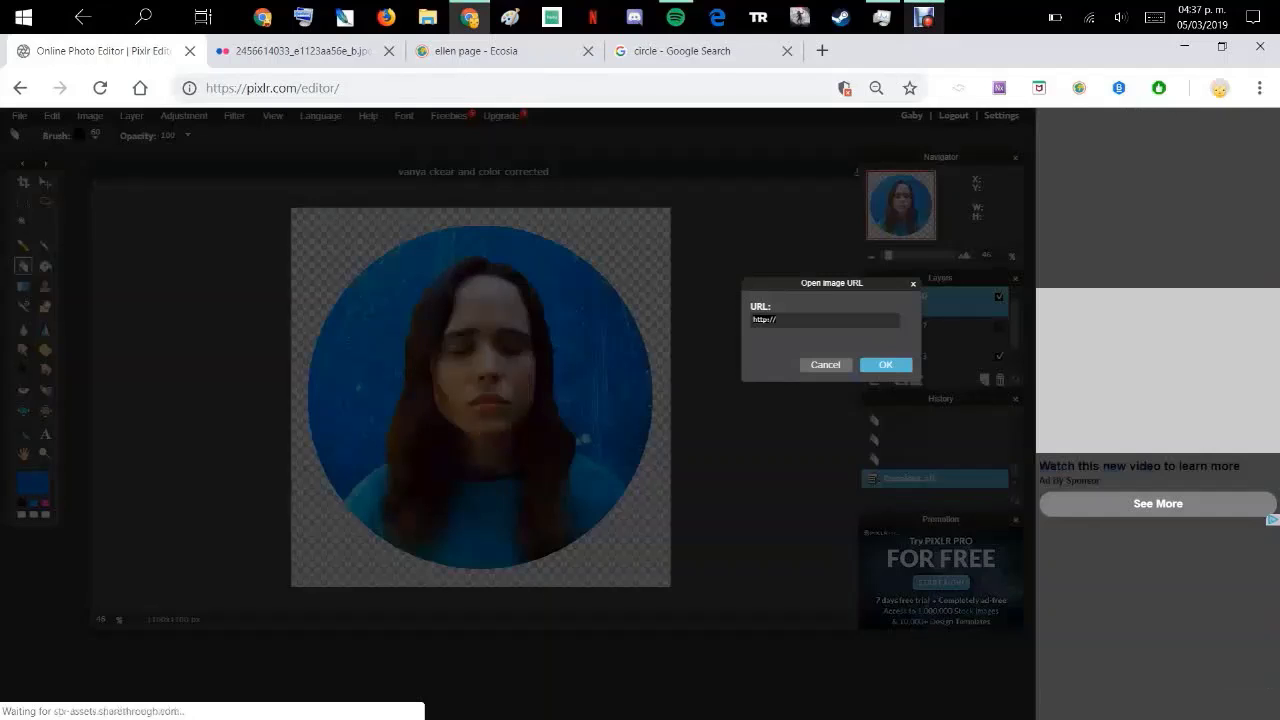
{"action": "key", "text": "ctrl+v"}
{"action": "key", "text": "ctrl+Tab"}
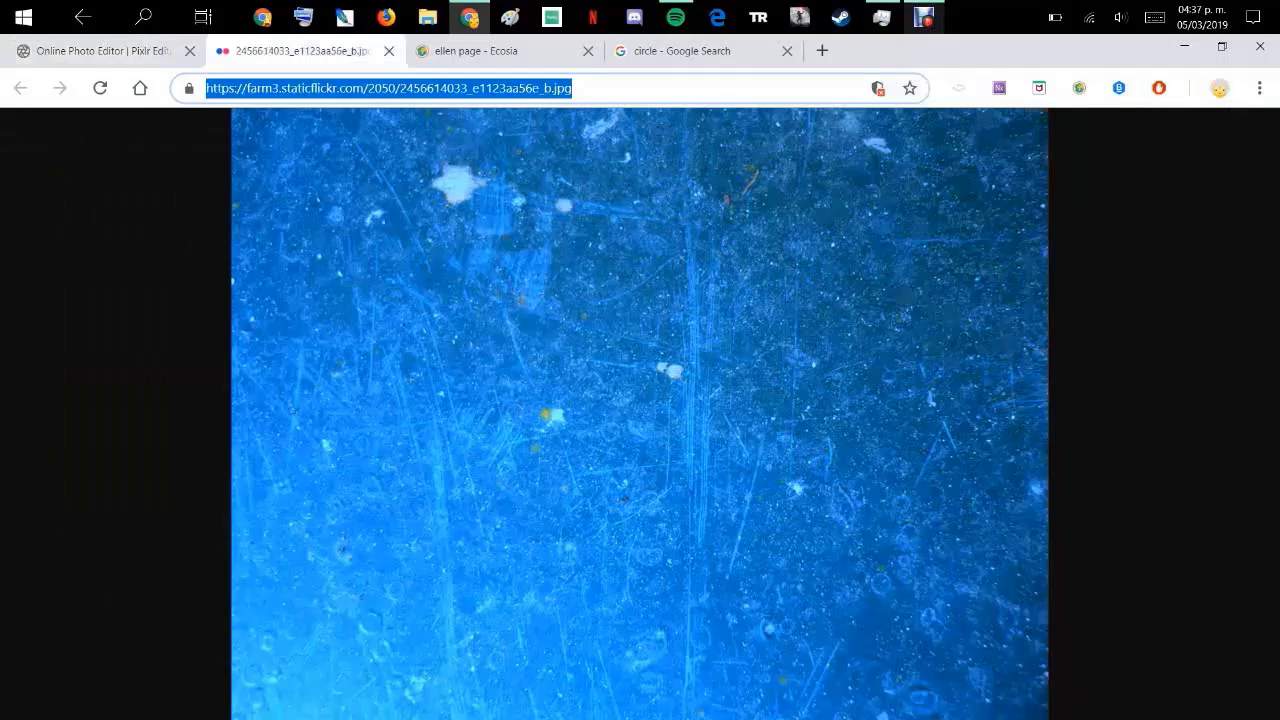
{"action": "key", "text": "ctrl+shift+Tab"}
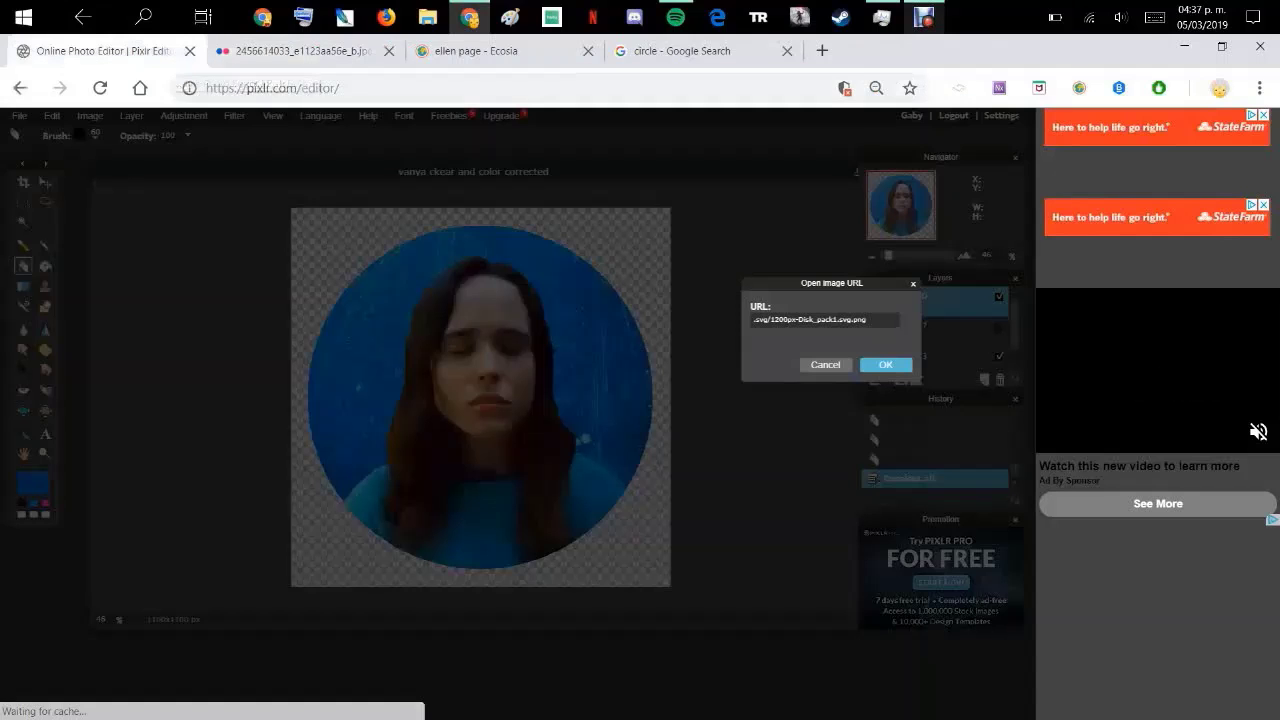
{"action": "key", "text": "ctrl+a"}
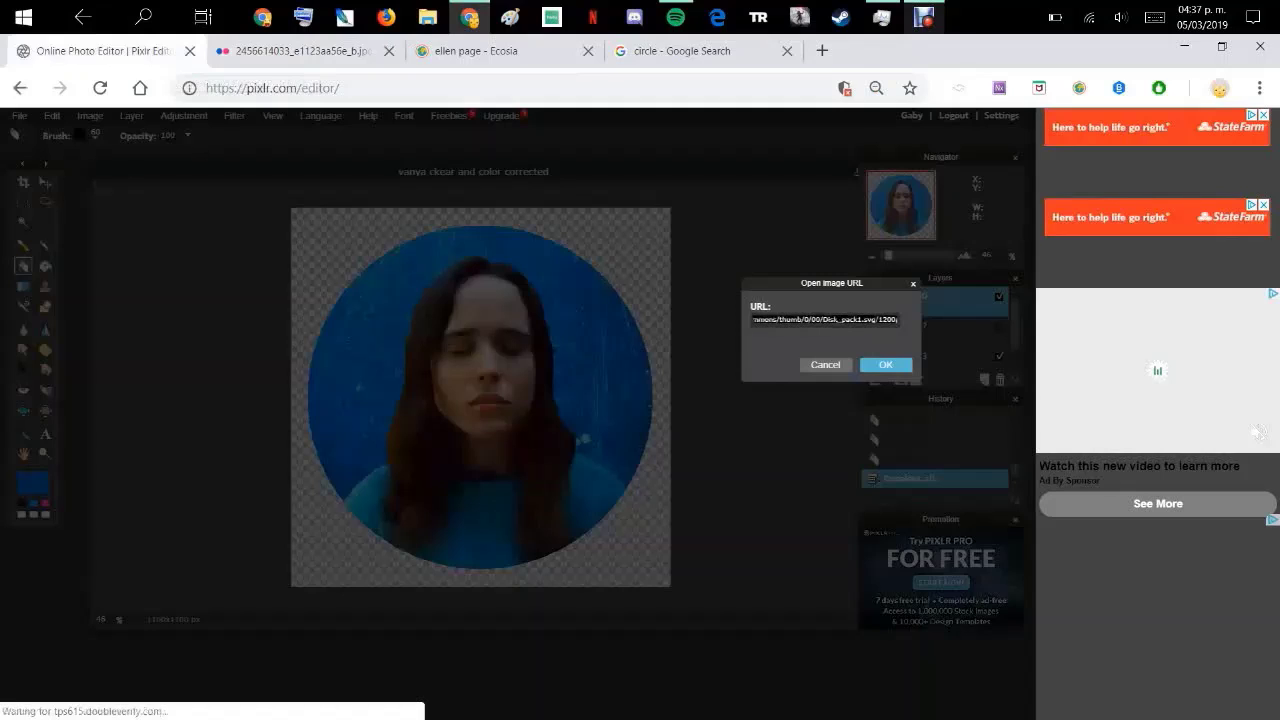
{"action": "key", "text": "ctrl+v"}
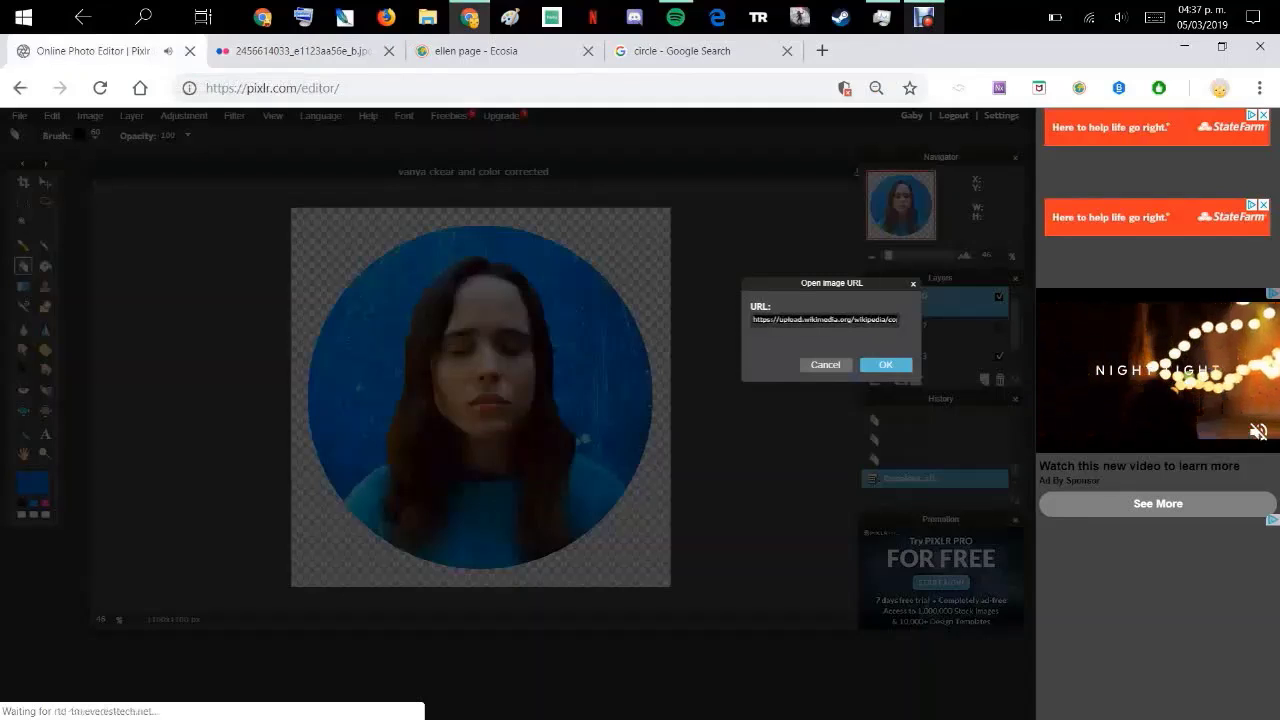
{"action": "key", "text": "Return"}
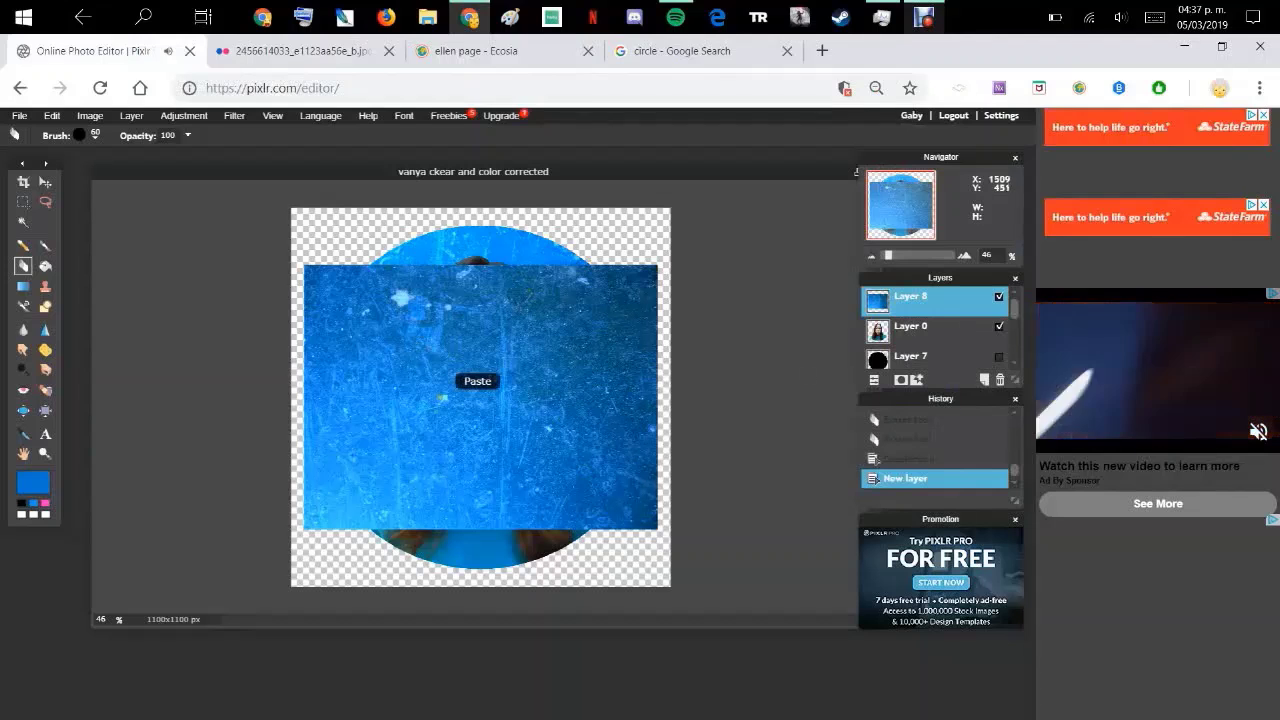
Delete the black circle Layer 7 and place the blue texture Layer 8 beneath the circular background Layer 3
{"action": "left_click_drag", "start_coordinate": [932, 300], "coordinate": [942, 368]}
{"action": "scroll", "coordinate": [942, 350], "scroll_direction": "down", "scroll_amount": 1}
{"action": "right_click", "coordinate": [921, 320]}
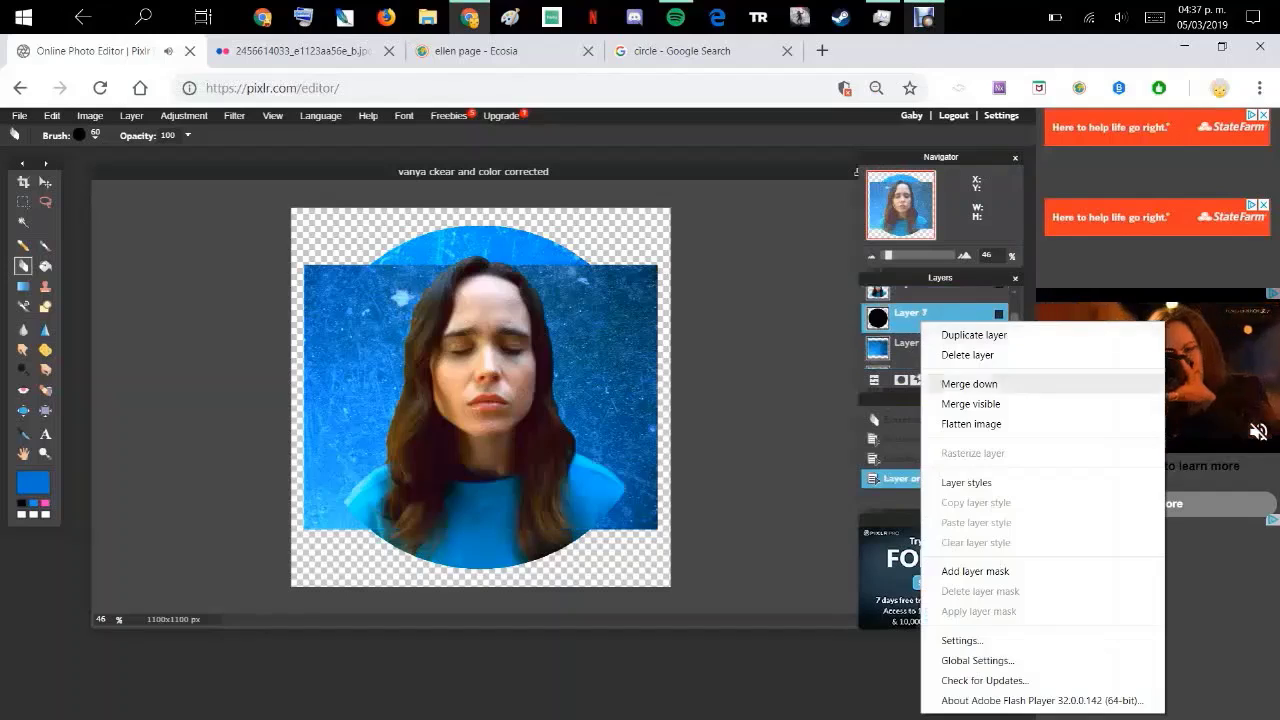
{"action": "left_click", "coordinate": [967, 355]}
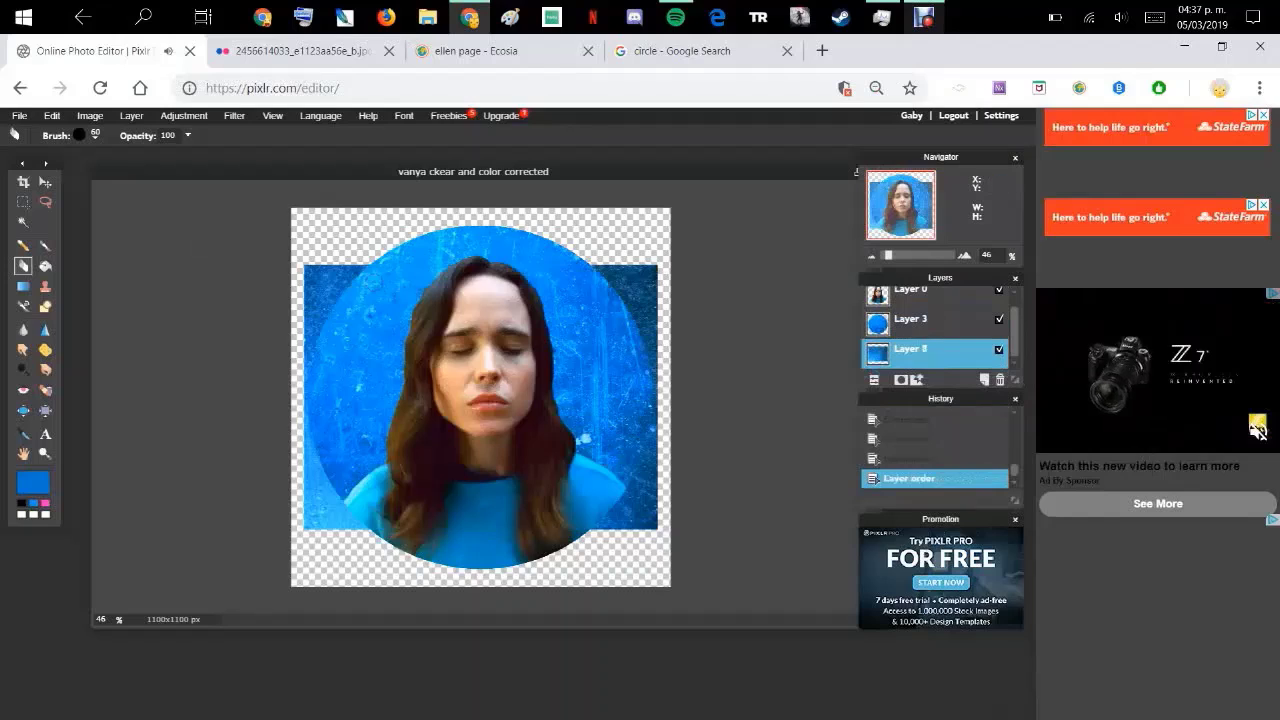
Free transform the blue texture on Layer 8, rotating it about a quarter turn clockwise and enlarging it to cover the whole canvas
{"action": "left_click", "coordinate": [52, 115]}
{"action": "left_click", "coordinate": [78, 225]}
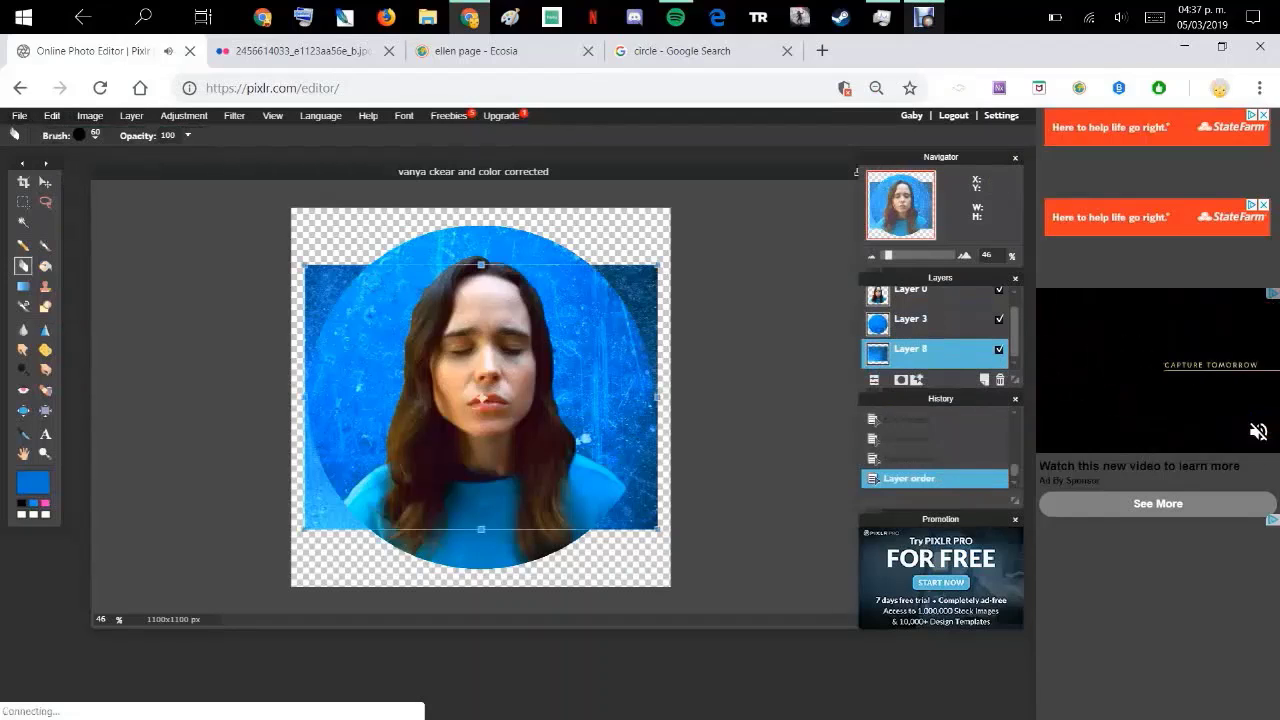
{"action": "left_click_drag", "start_coordinate": [302, 264], "coordinate": [522, 225]}
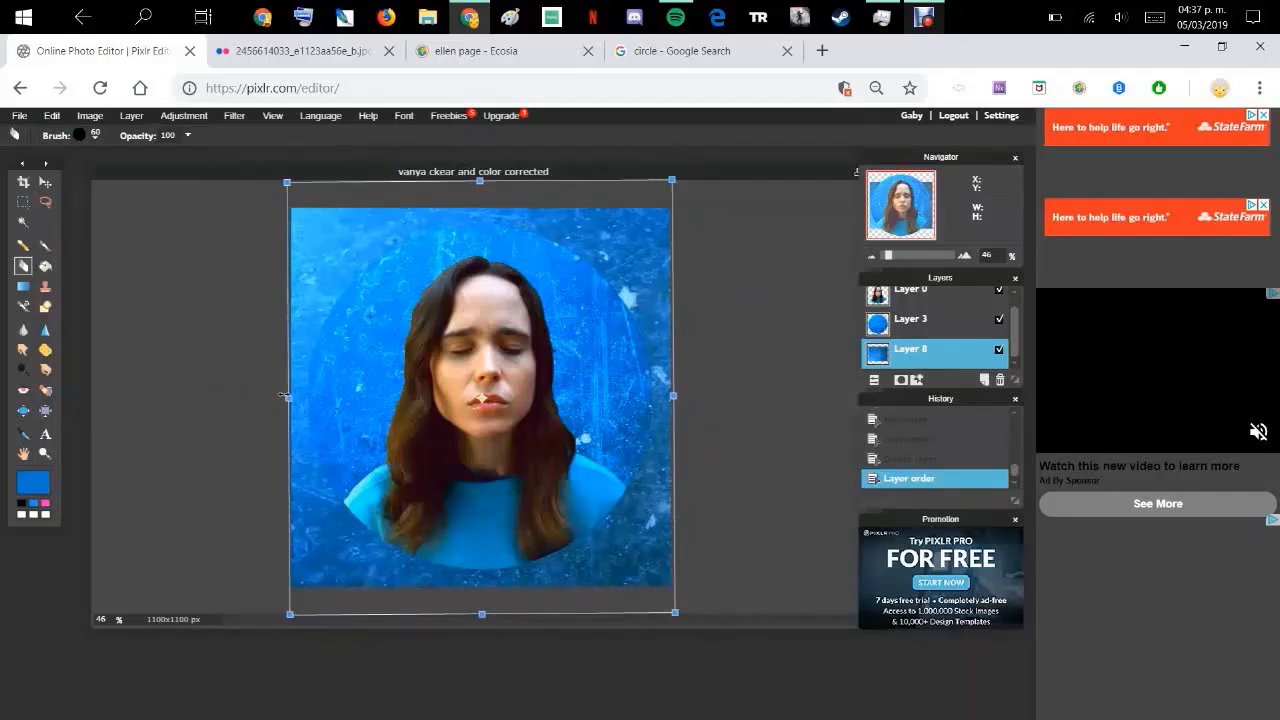
{"action": "mouse_move", "coordinate": [285, 396]}
{"action": "left_mouse_down"}
{"action": "mouse_move", "coordinate": [246, 396]}
{"action": "mouse_move", "coordinate": [279, 397]}
{"action": "left_mouse_up"}
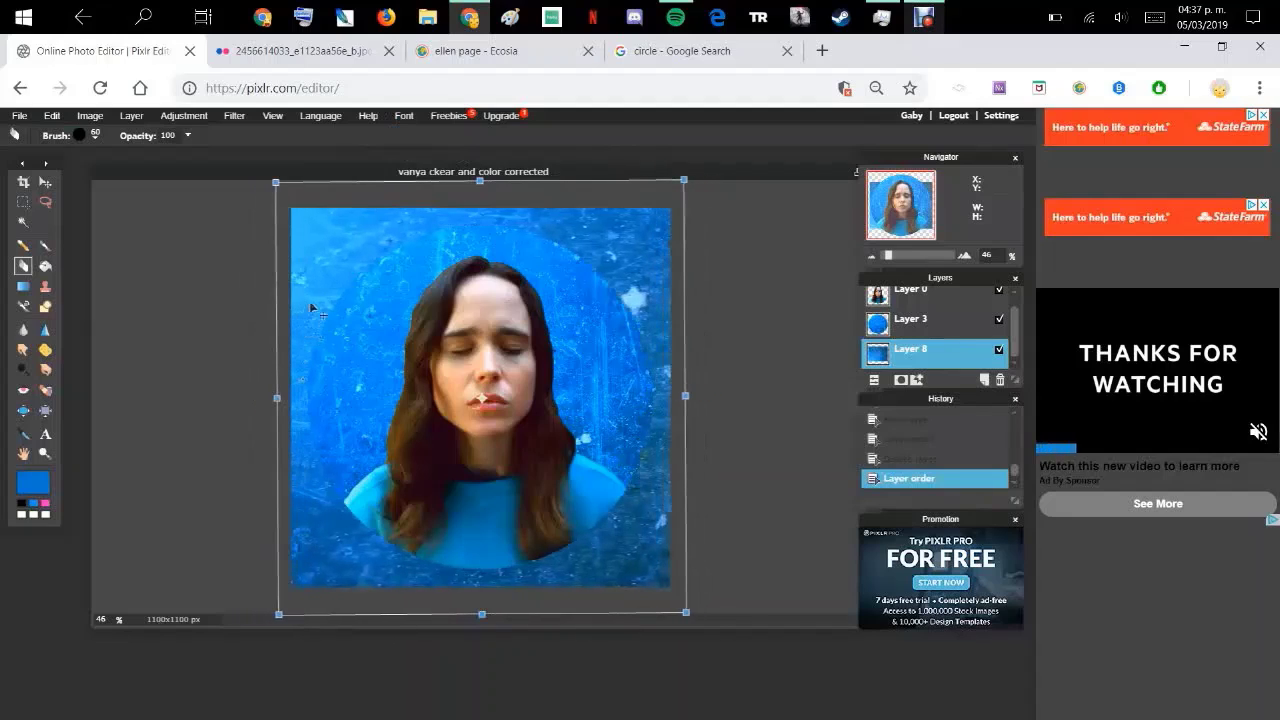
{"action": "key", "text": "Right"}
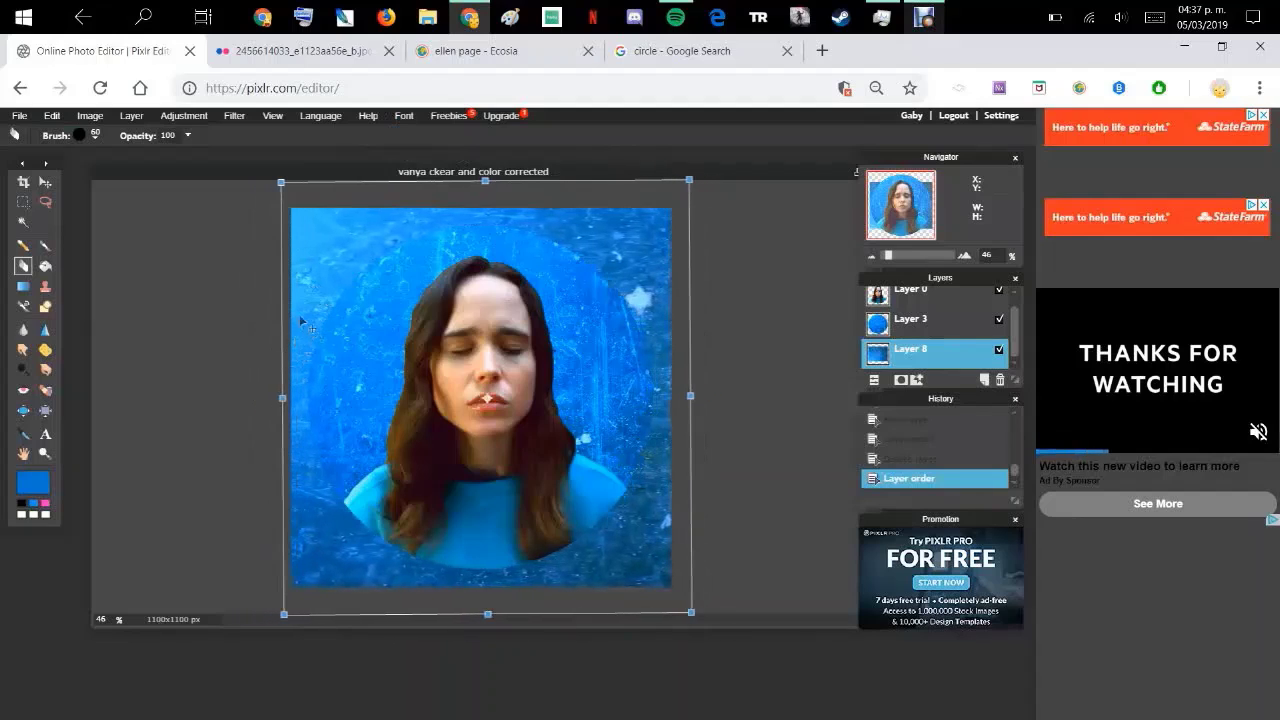
{"action": "key", "text": "Right"}
{"action": "left_click_drag", "start_coordinate": [304, 311], "coordinate": [296, 316]}
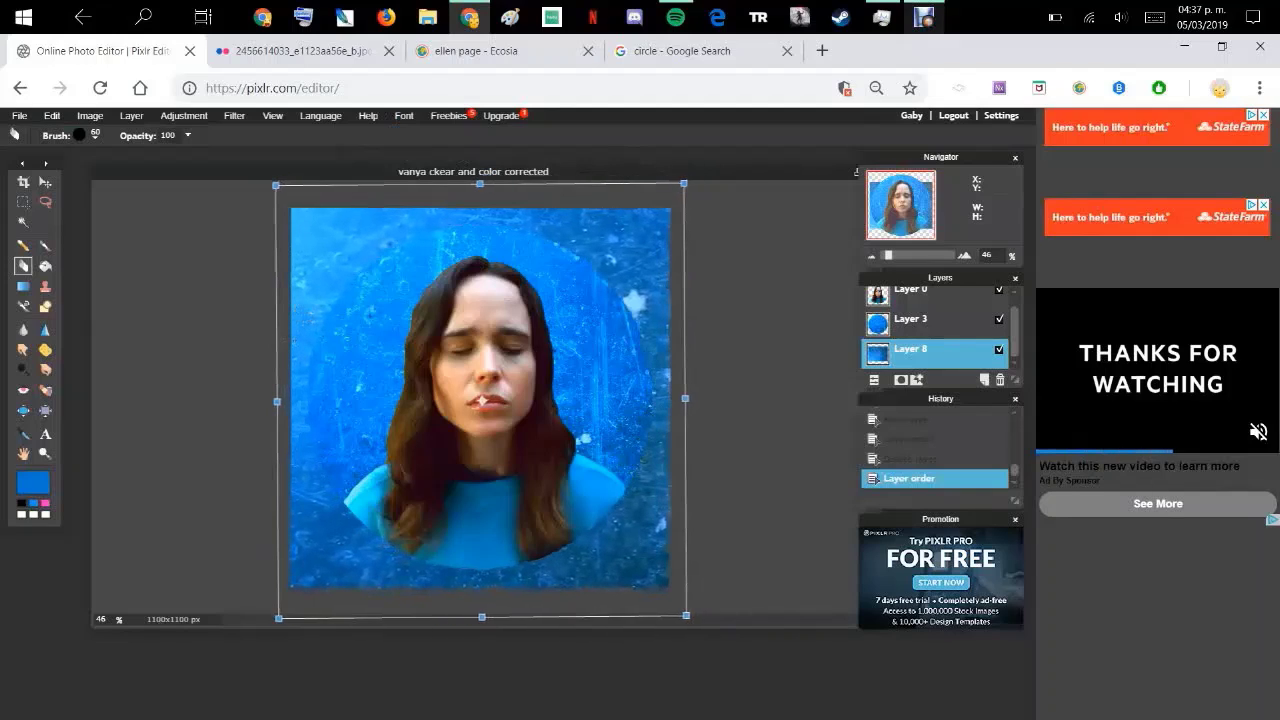
{"action": "left_click_drag", "start_coordinate": [277, 402], "coordinate": [275, 402]}
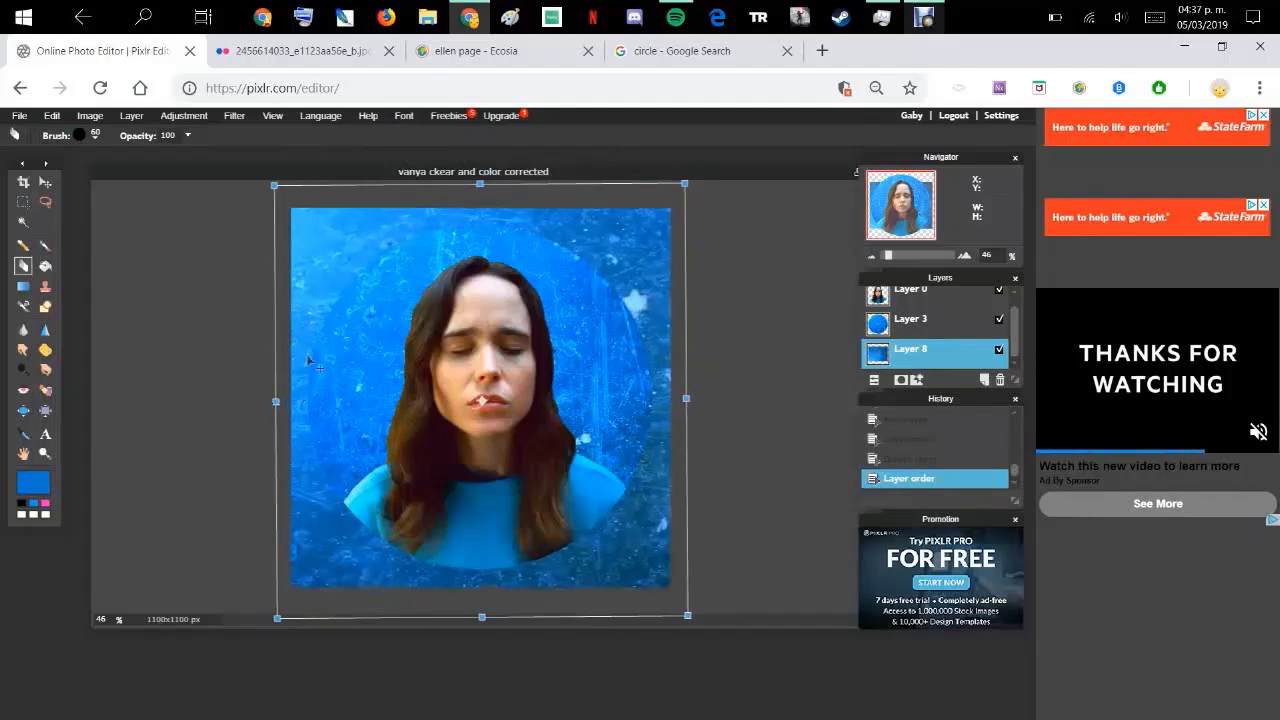
{"action": "left_click_drag", "start_coordinate": [313, 340], "coordinate": [311, 339]}
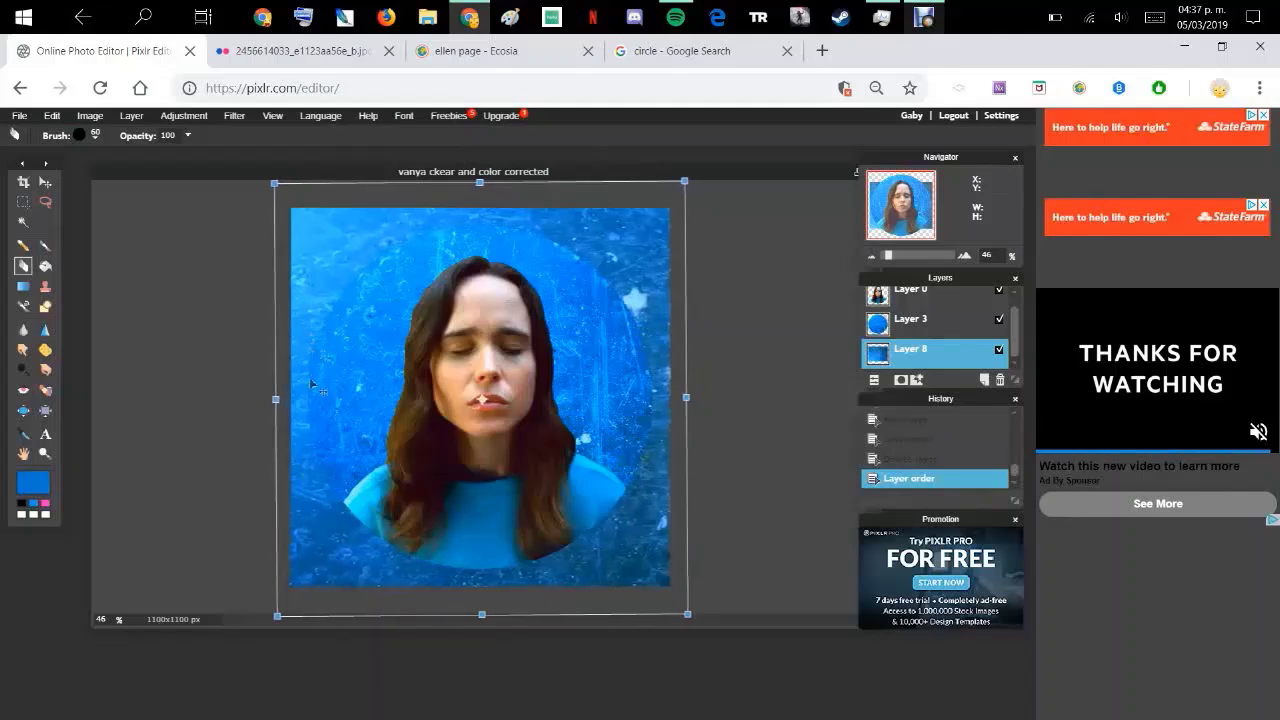
{"action": "key", "text": "Return"}
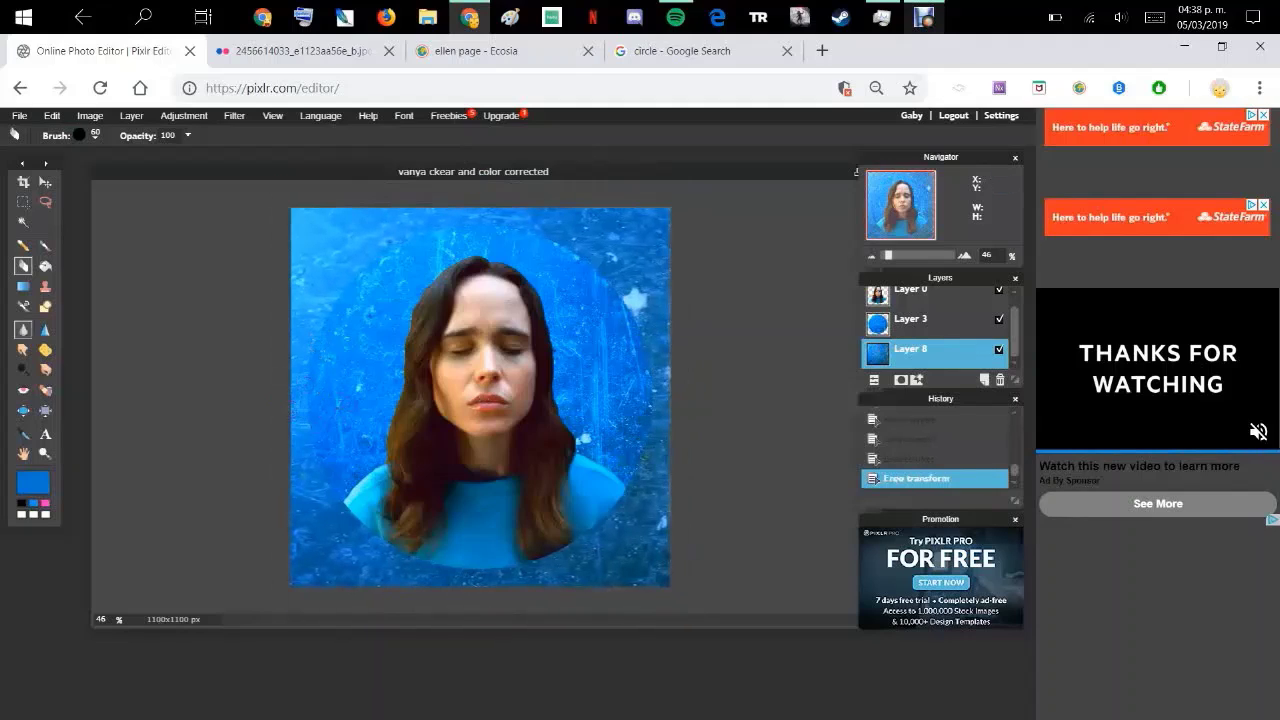
Recolor the brownish specks near the edges of the Layer 8 texture to blue with the Color replace tool at tolerance 40
{"action": "left_click", "coordinate": [23, 306]}
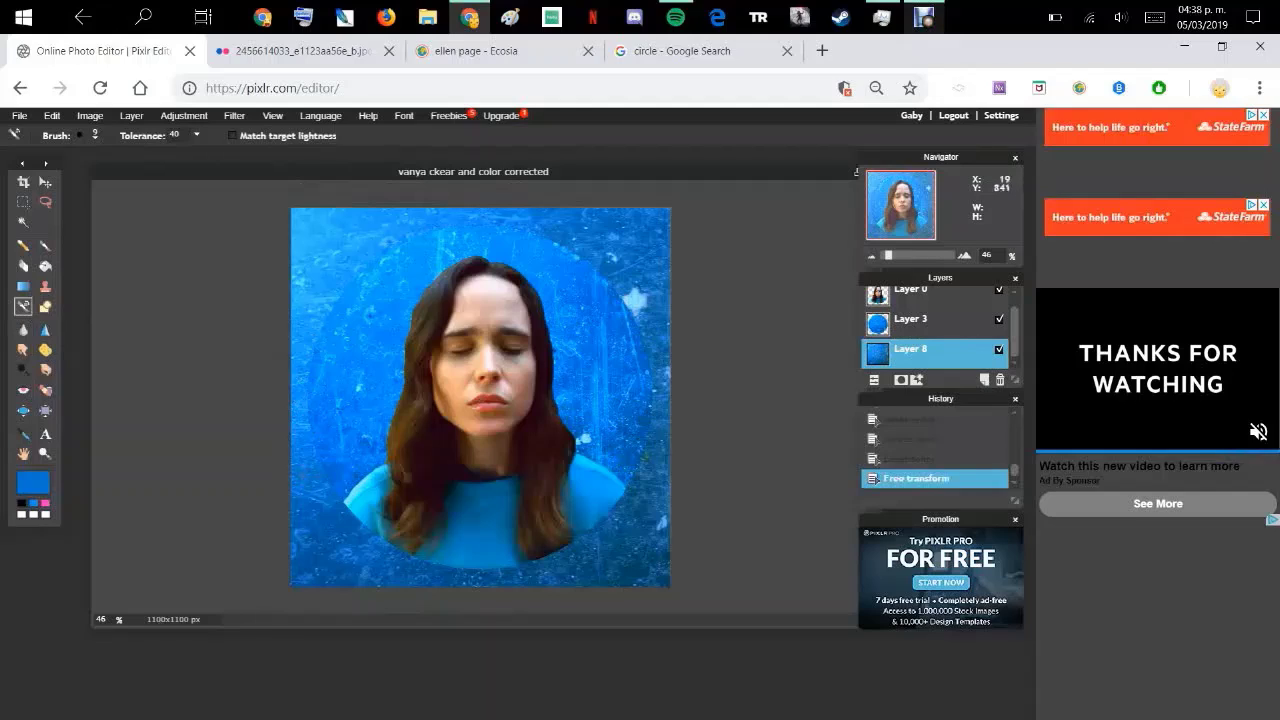
{"action": "left_click_drag", "start_coordinate": [298, 498], "coordinate": [678, 475]}
{"action": "left_click", "coordinate": [640, 465]}
{"action": "scroll", "coordinate": [633, 313], "scroll_direction": "up", "scroll_amount": 5}
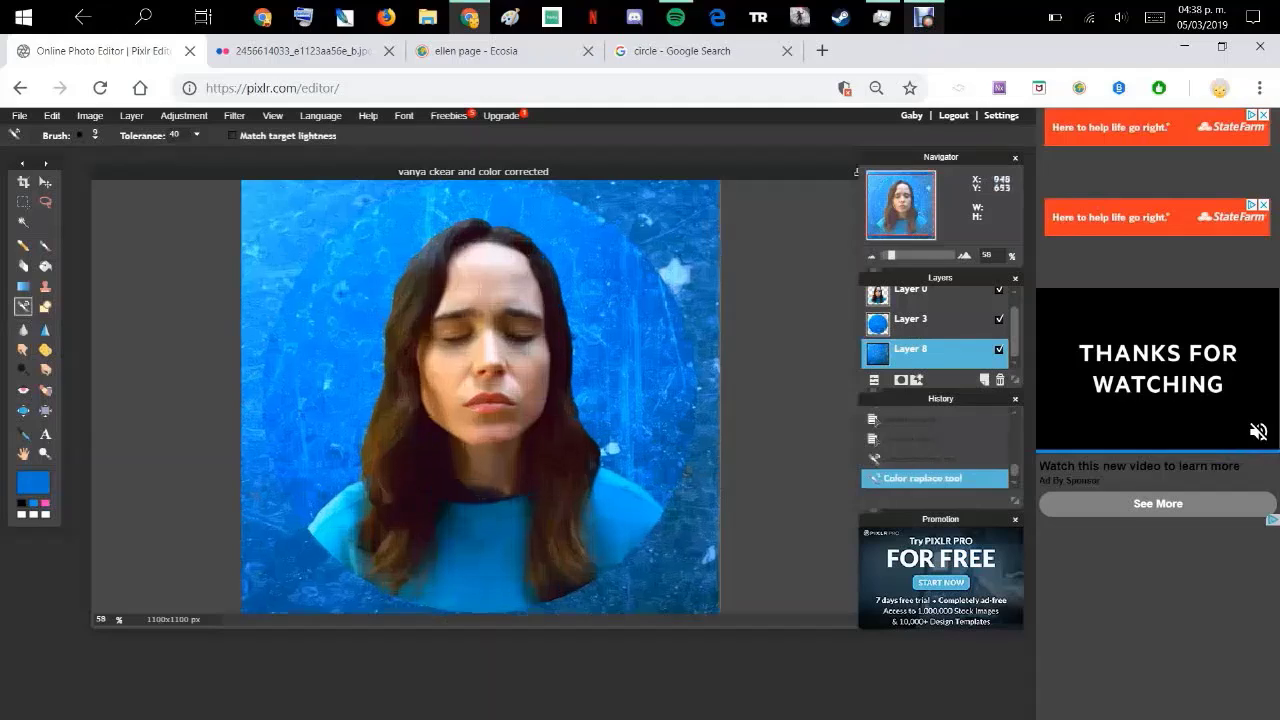
{"action": "left_click_drag", "start_coordinate": [901, 205], "coordinate": [904, 214]}
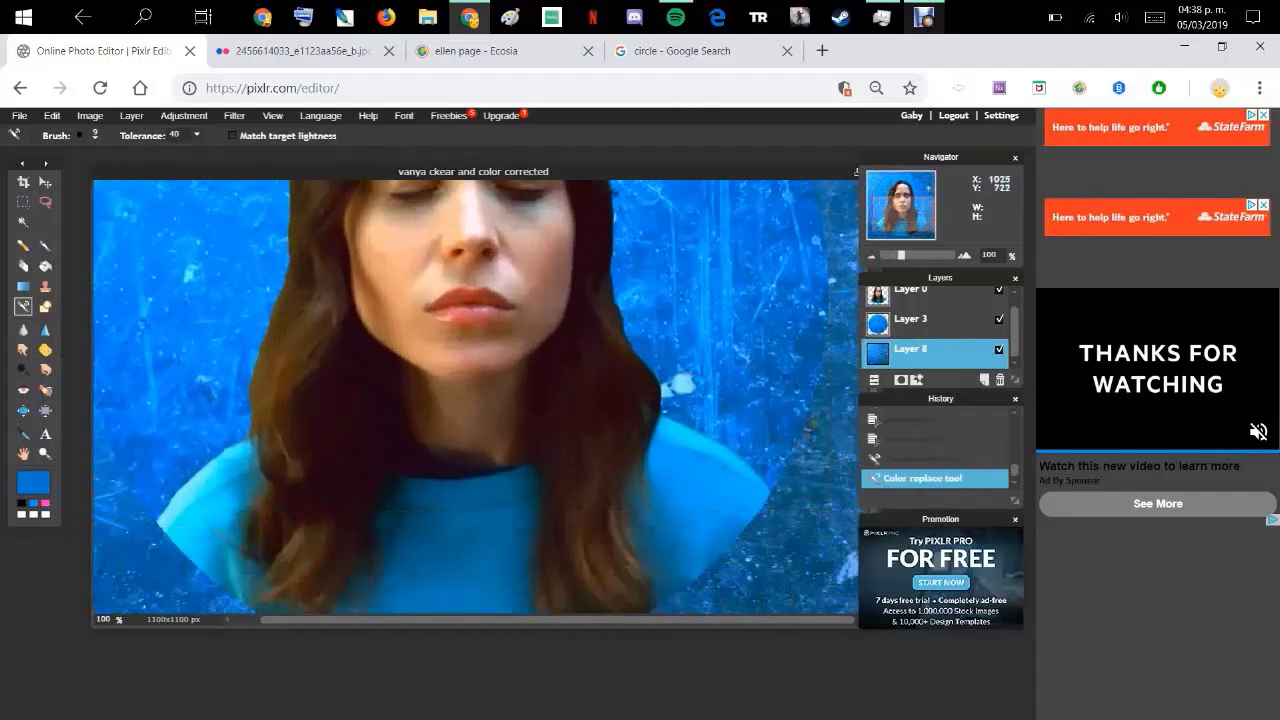
{"action": "left_click_drag", "start_coordinate": [903, 214], "coordinate": [903, 223]}
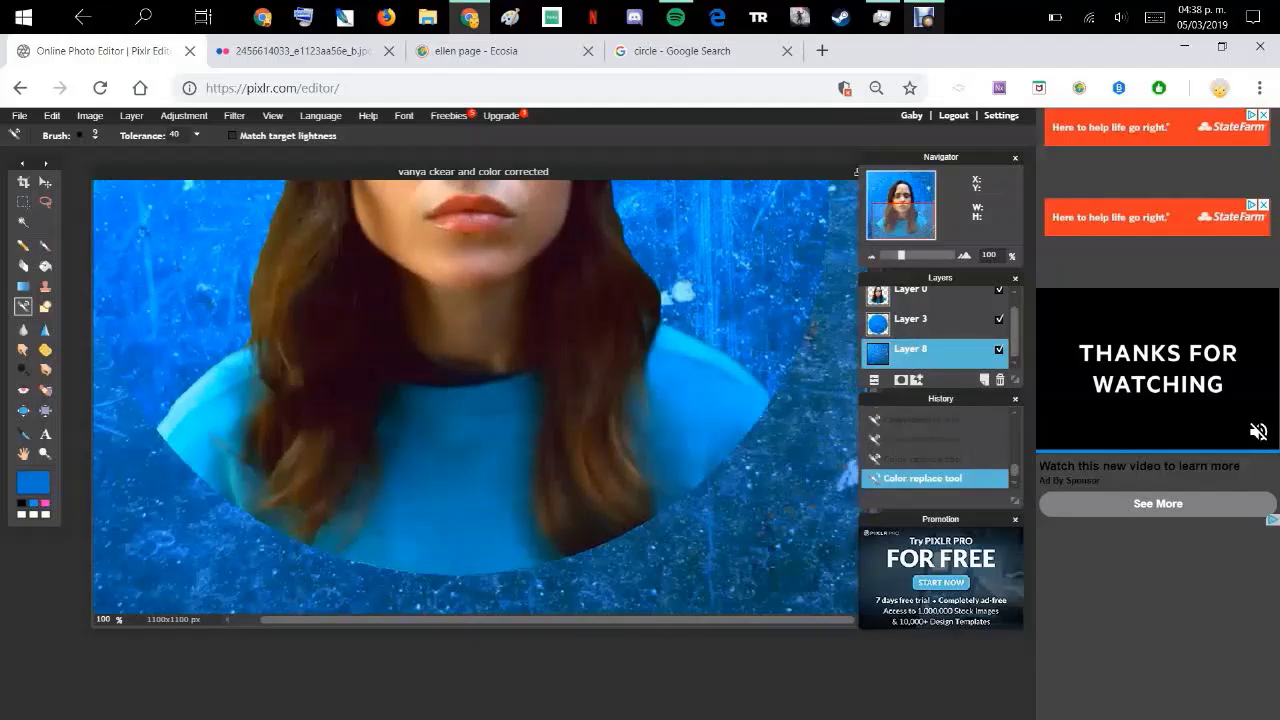
{"action": "key", "text": "ctrl+z"}
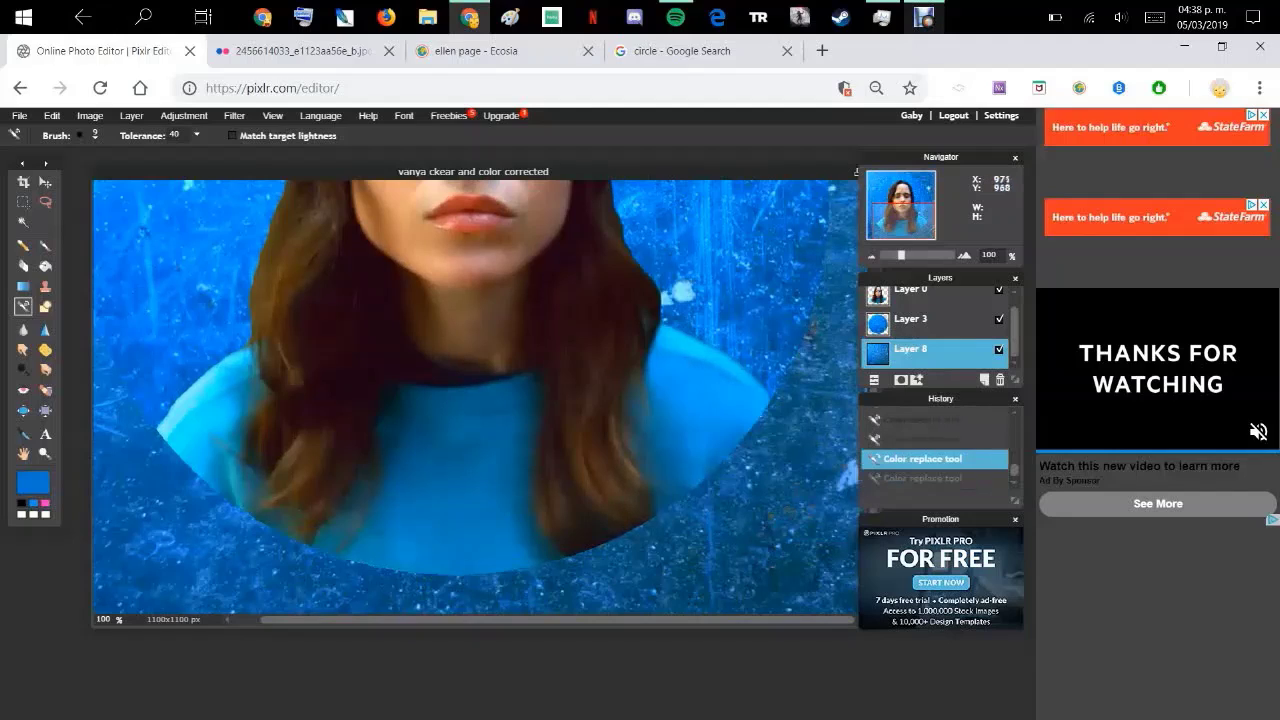
{"action": "key", "text": "ctrl+y"}
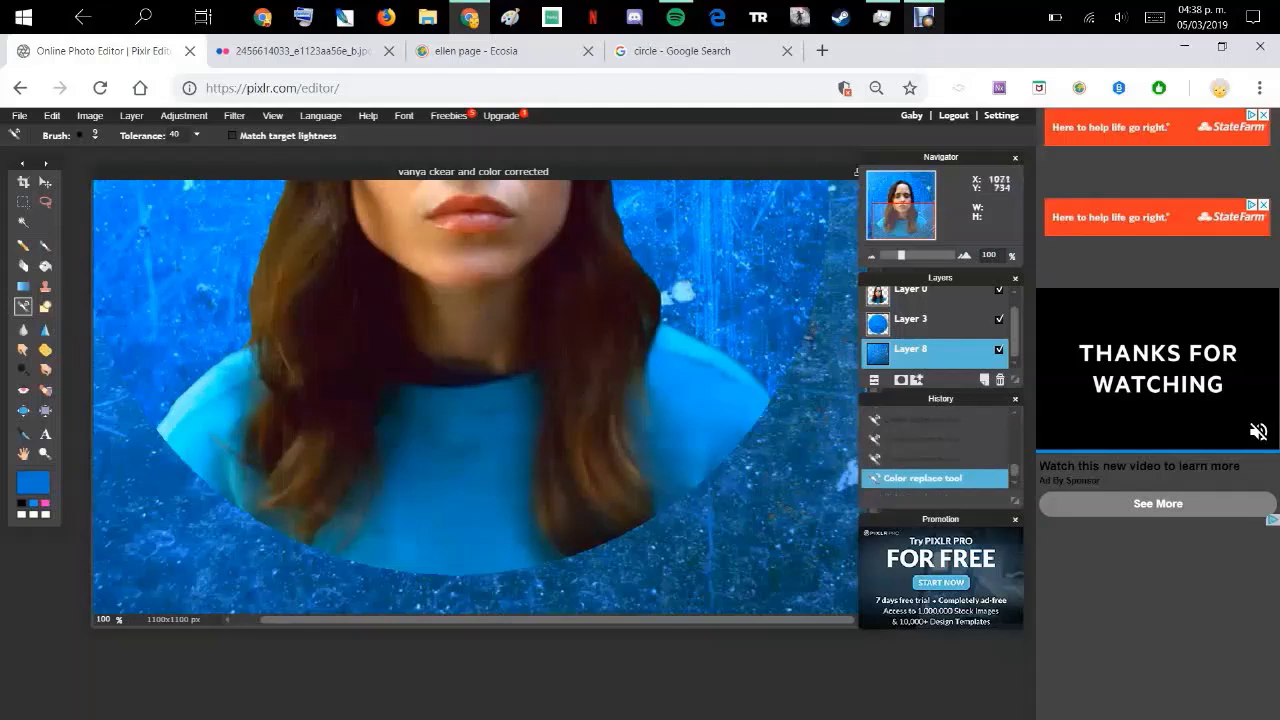
{"action": "scroll", "coordinate": [475, 397], "scroll_direction": "up", "scroll_amount": 5}
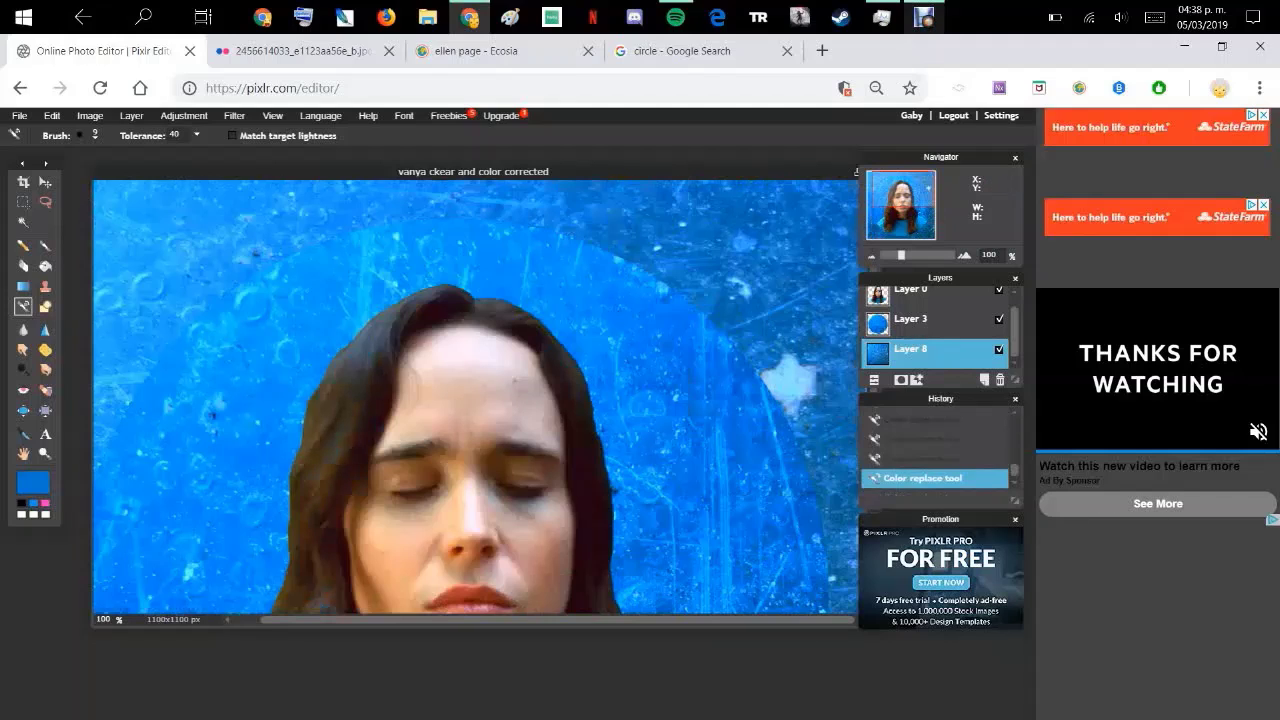
{"action": "scroll", "coordinate": [475, 397], "scroll_direction": "left", "scroll_amount": 2}
{"action": "scroll", "coordinate": [475, 397], "scroll_direction": "down", "scroll_amount": 5}
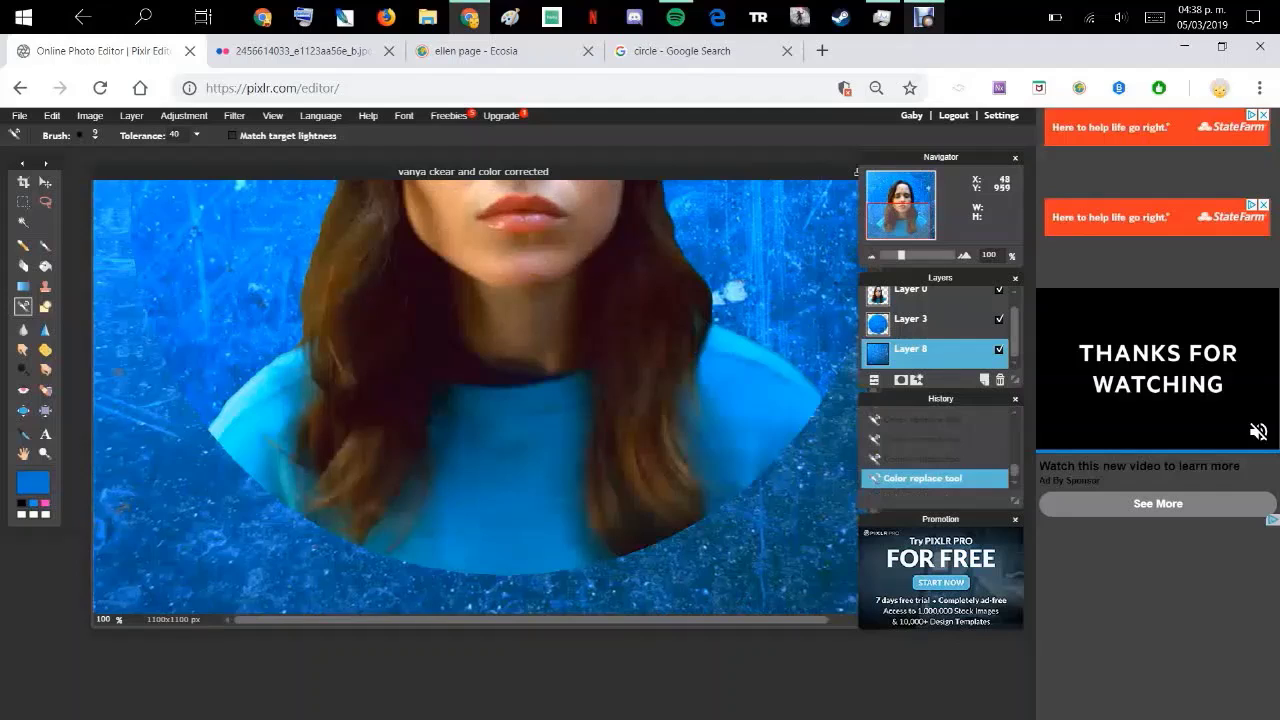
{"action": "scroll", "coordinate": [475, 397], "scroll_direction": "down", "scroll_amount": 3}
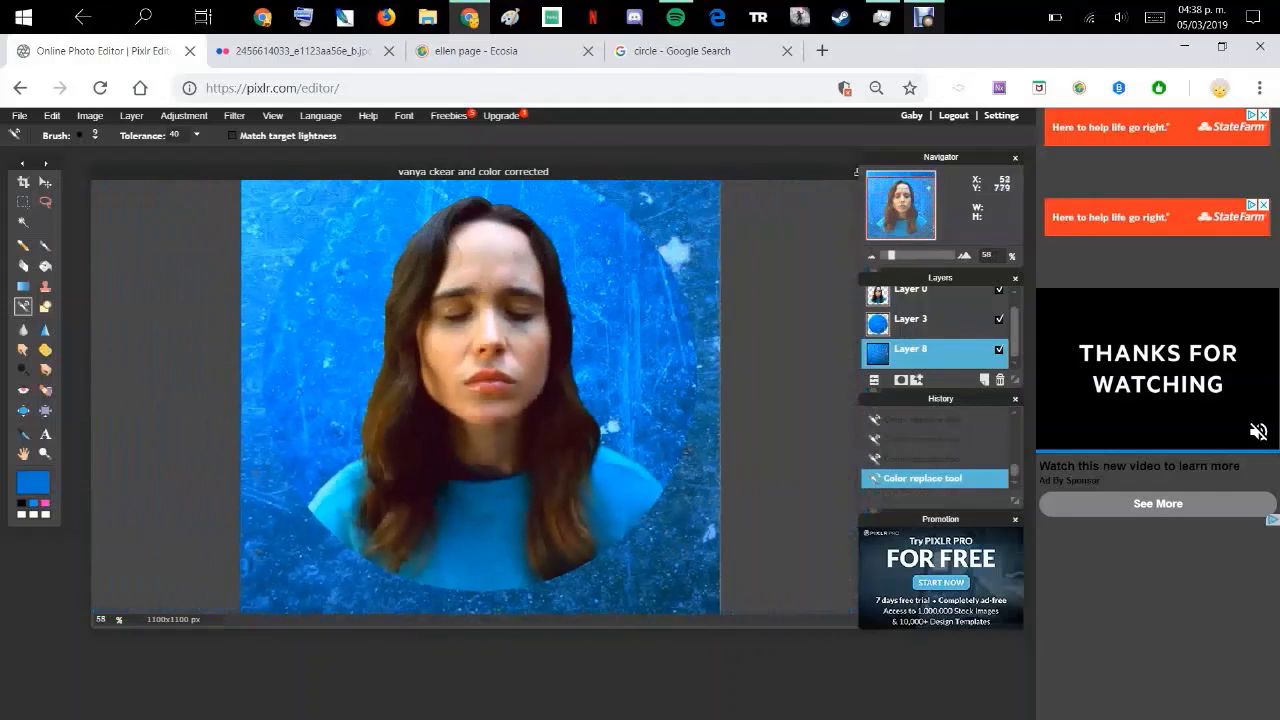
{"action": "scroll", "coordinate": [480, 397], "scroll_direction": "down", "scroll_amount": 2}
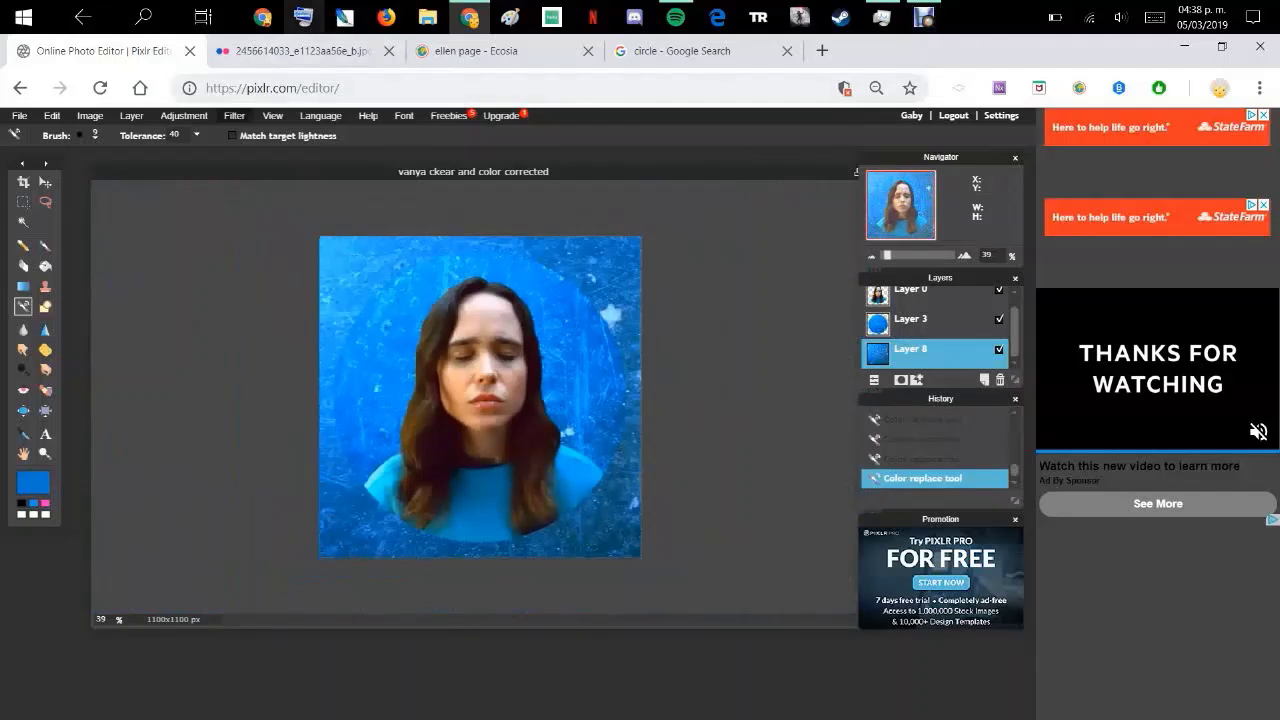
Adjust Layer 8's brightness to -6 and contrast to 26
{"action": "left_click", "coordinate": [184, 115]}
{"action": "left_click", "coordinate": [206, 131]}
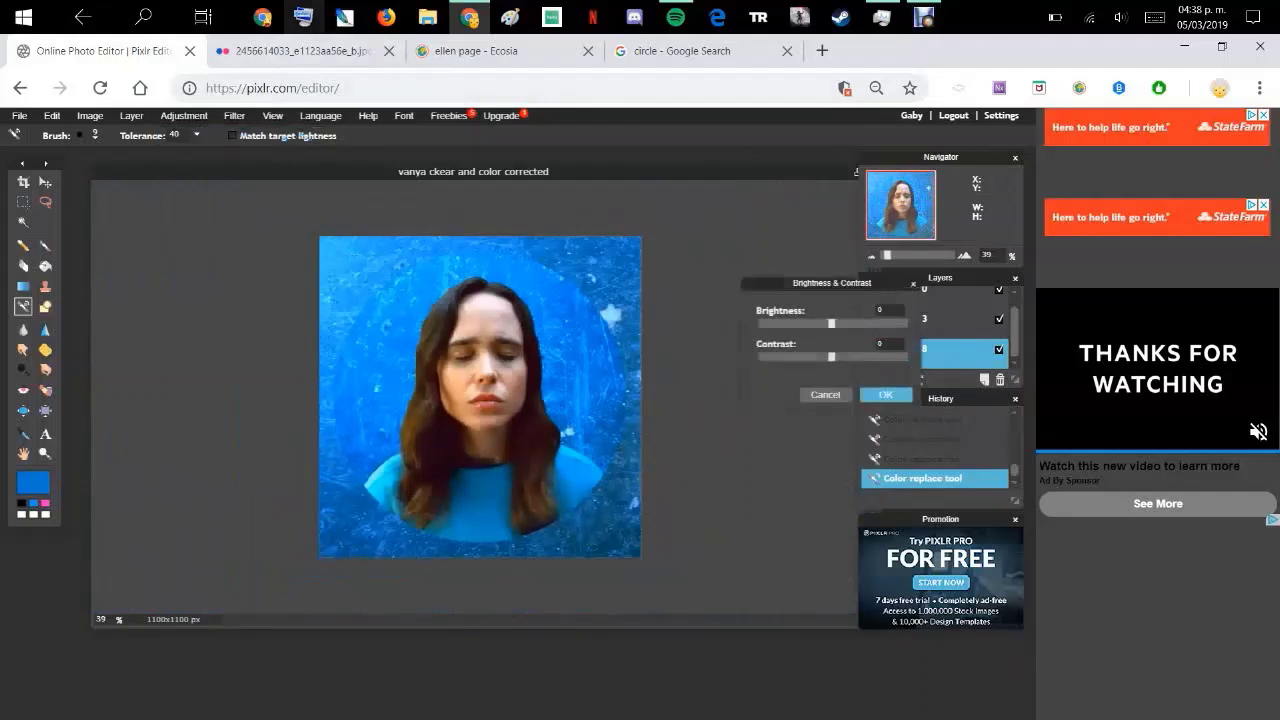
{"action": "left_click_drag", "start_coordinate": [832, 324], "coordinate": [837, 324]}
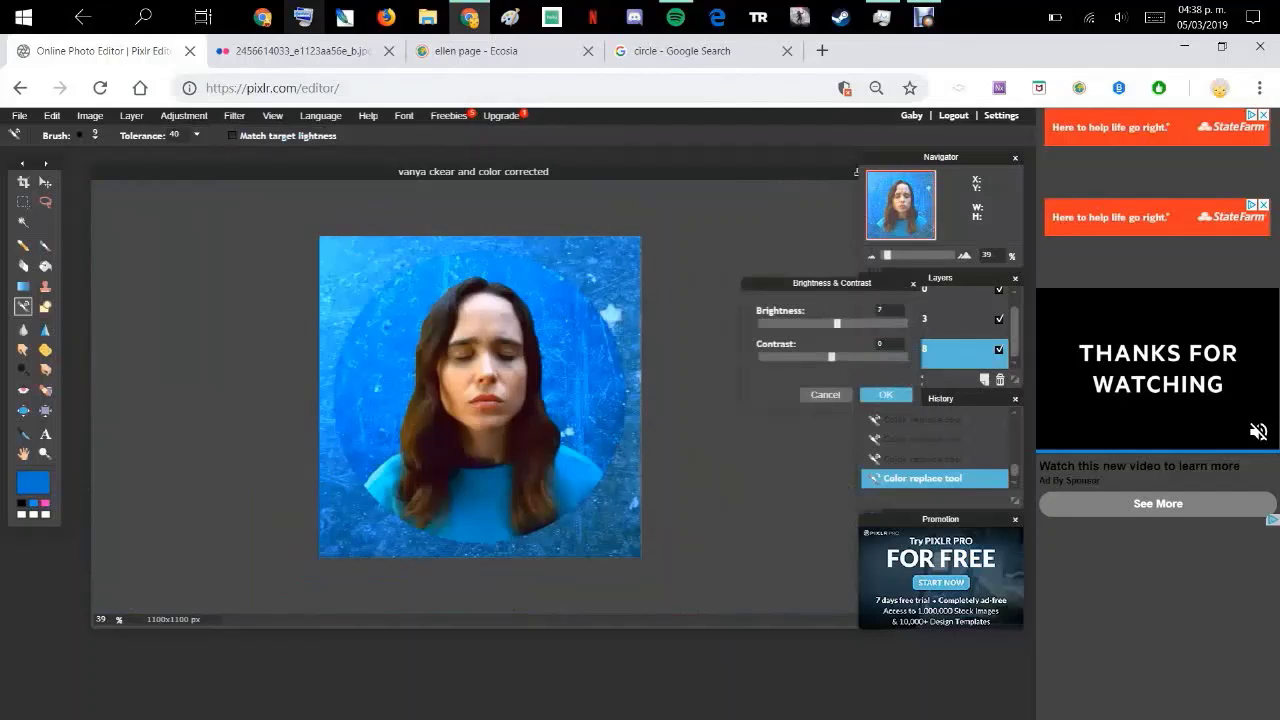
{"action": "left_click_drag", "start_coordinate": [831, 356], "coordinate": [829, 324]}
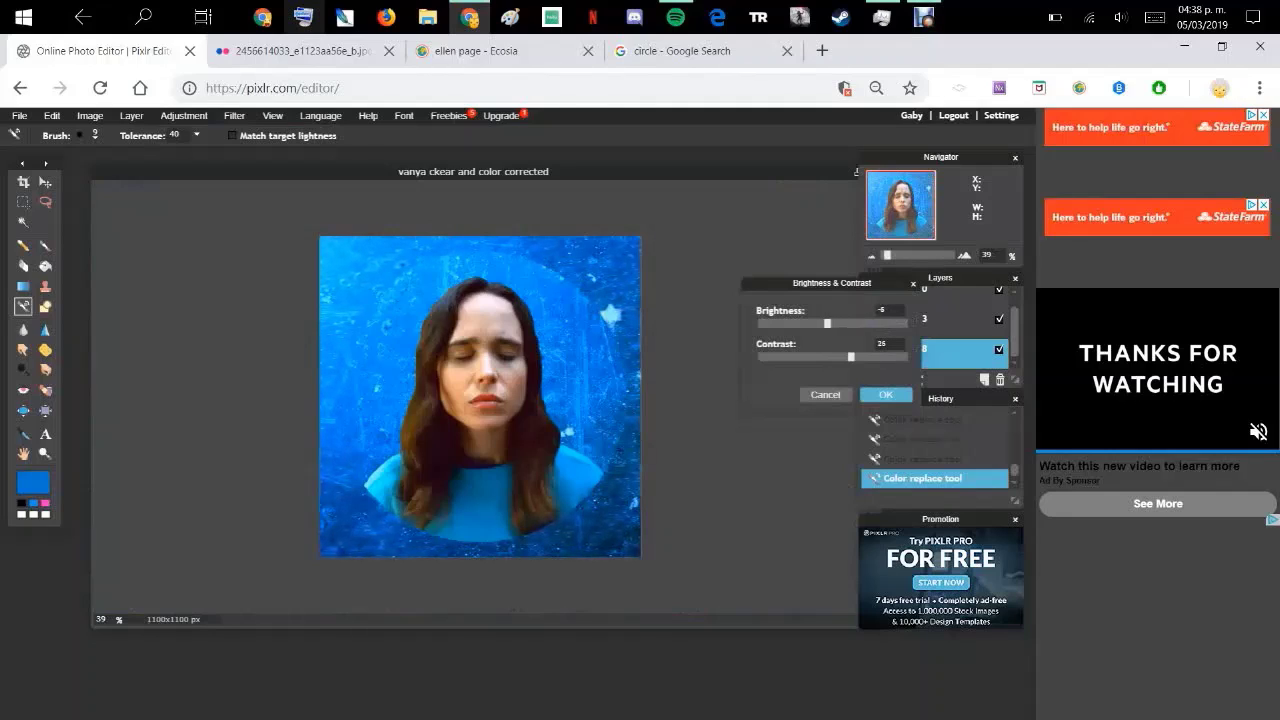
{"action": "left_click", "coordinate": [885, 394]}
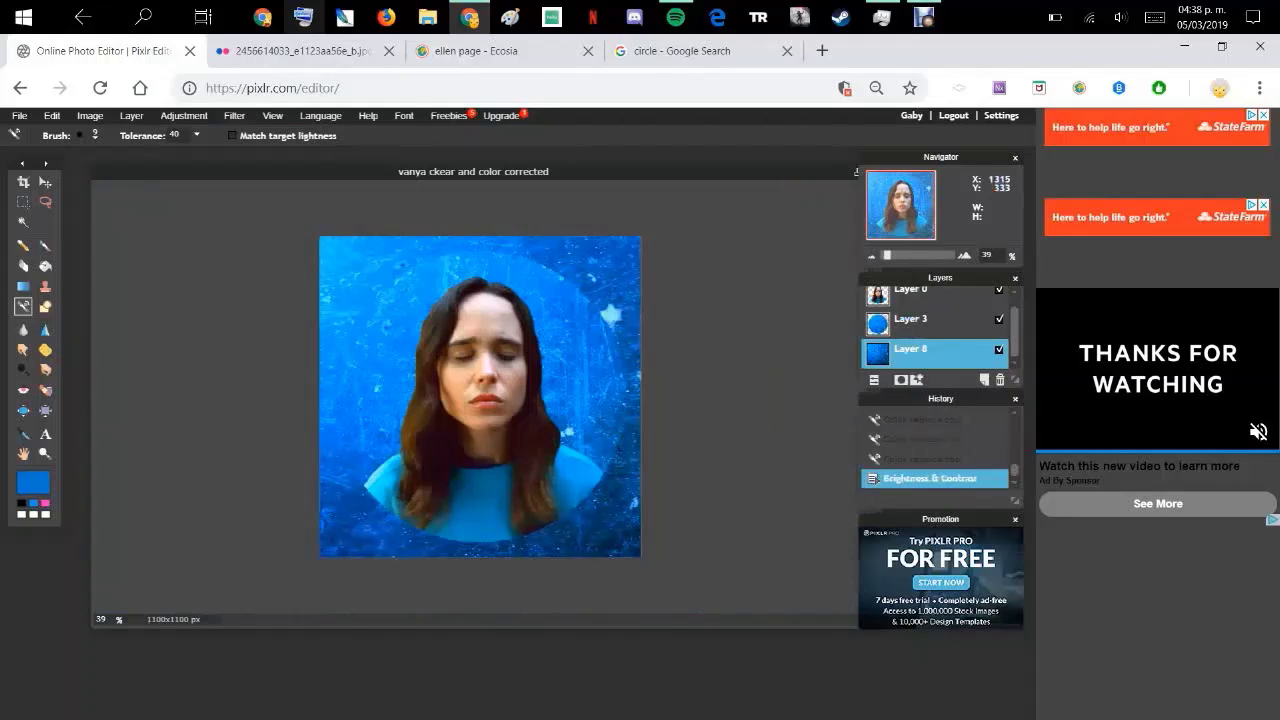
Darken the Layer 8 texture with Hue & Saturation, setting saturation to 27 and lightness to -22
{"action": "left_click", "coordinate": [184, 115]}
{"action": "left_click", "coordinate": [190, 146]}
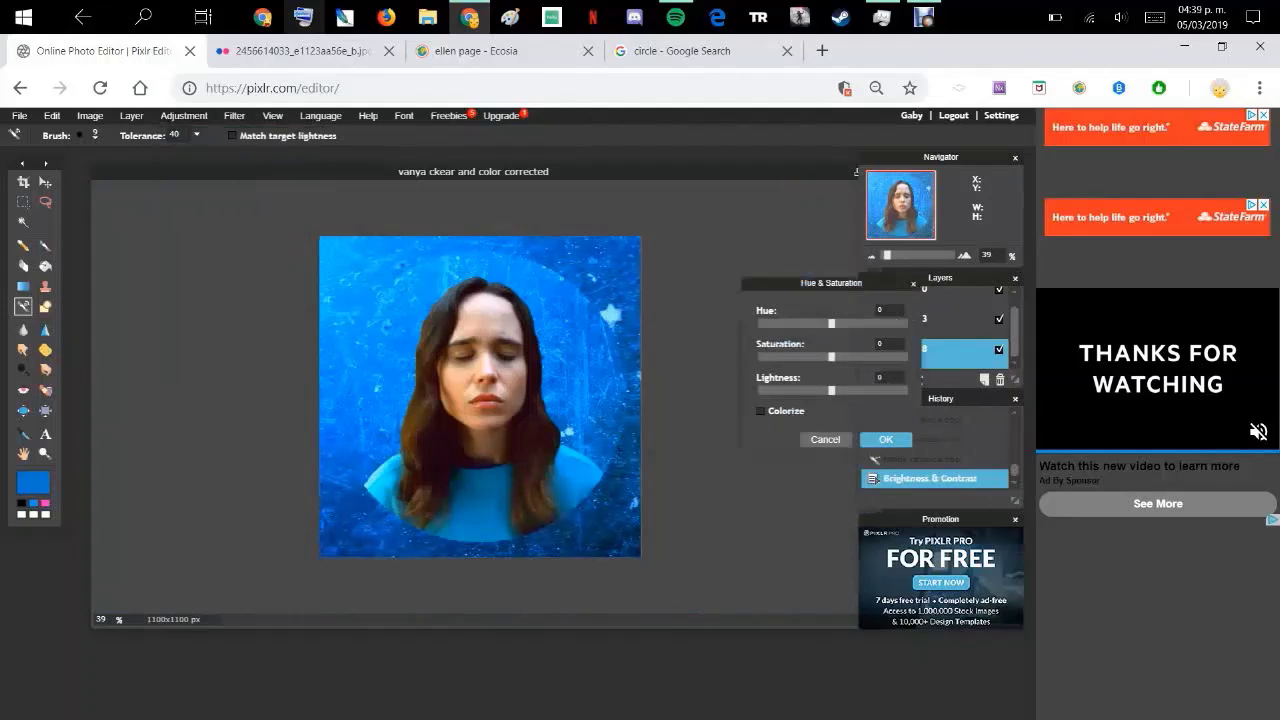
{"action": "left_click_drag", "start_coordinate": [831, 390], "coordinate": [866, 356]}
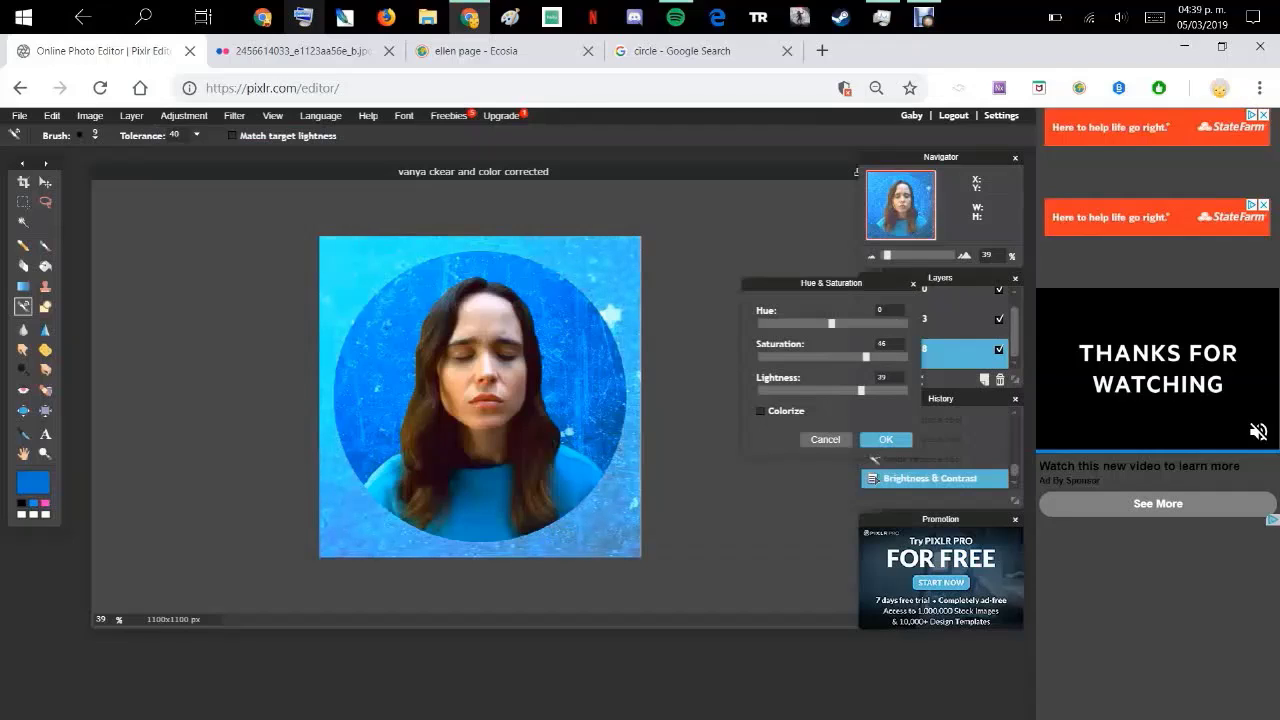
{"action": "key", "text": "BackSpace"}
{"action": "key", "text": "BackSpace"}
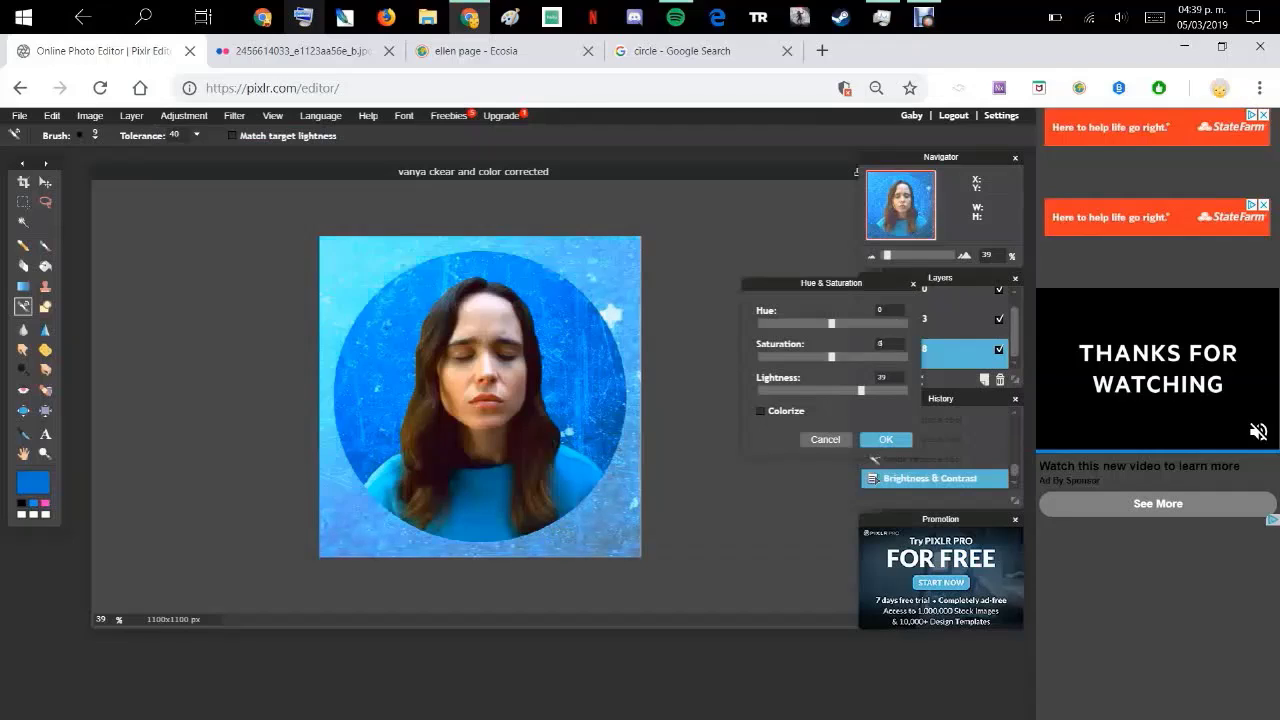
{"action": "left_click_drag", "start_coordinate": [861, 391], "coordinate": [815, 391]}
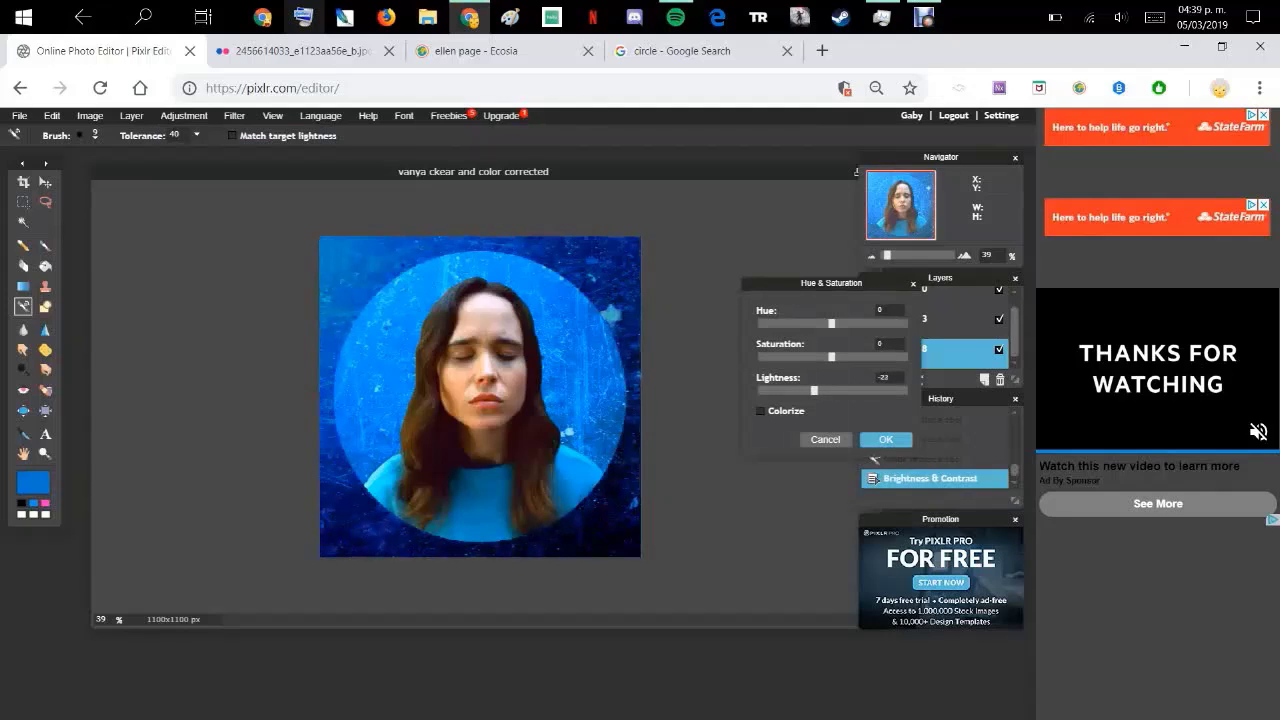
{"action": "left_click_drag", "start_coordinate": [823, 357], "coordinate": [852, 357]}
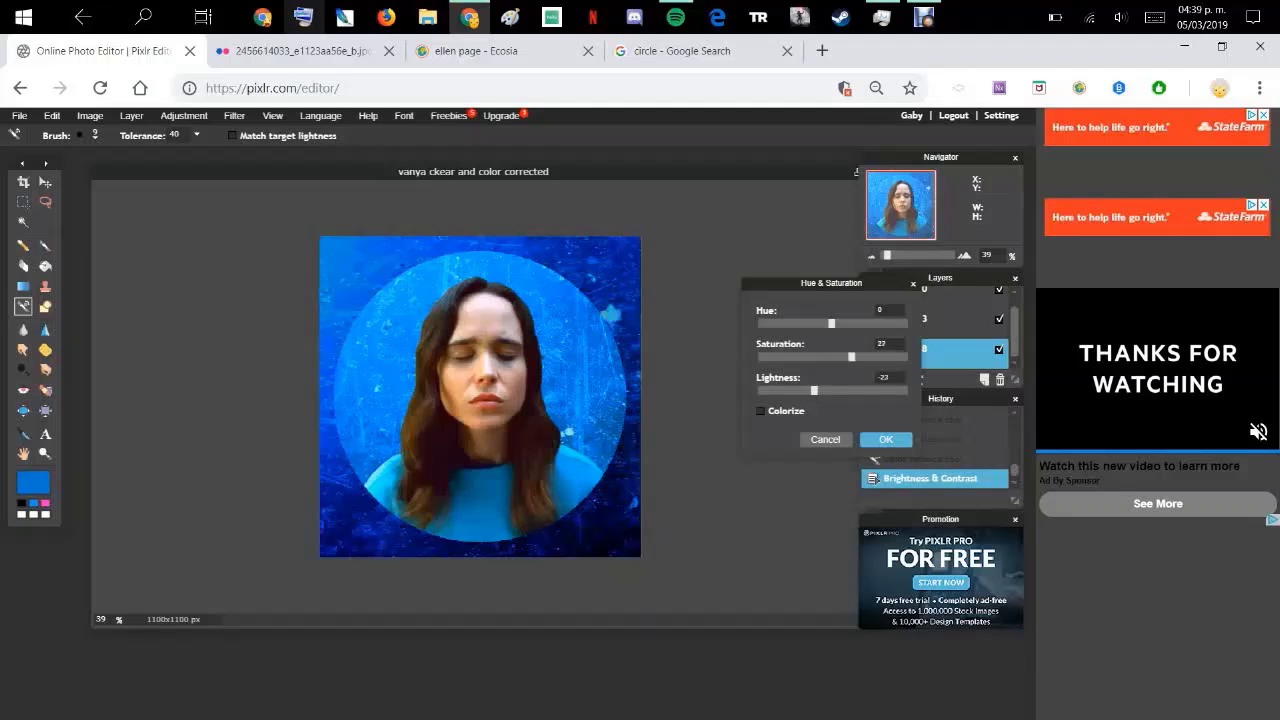
{"action": "left_click", "coordinate": [886, 440]}
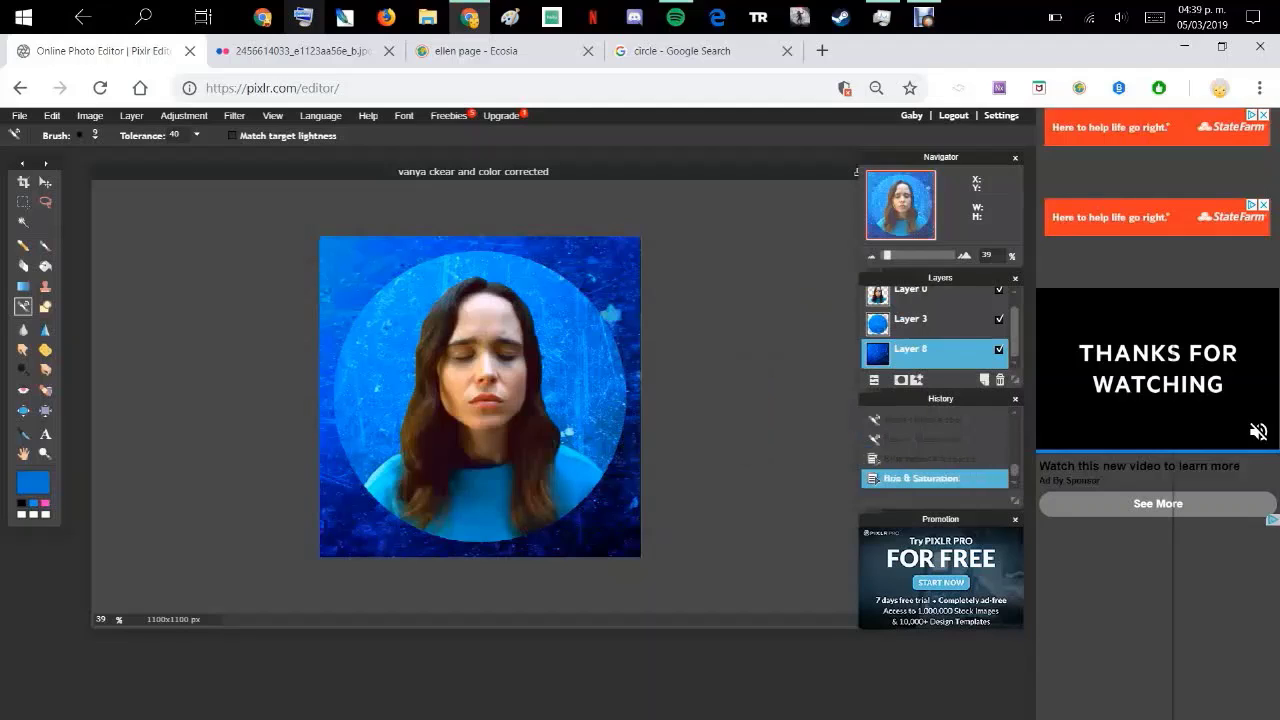
Add a brighter duplicate of Layer 8 directly beneath it, adjusted to saturation 100 and lightness 25
{"action": "right_click", "coordinate": [928, 332]}
{"action": "left_click", "coordinate": [962, 342]}
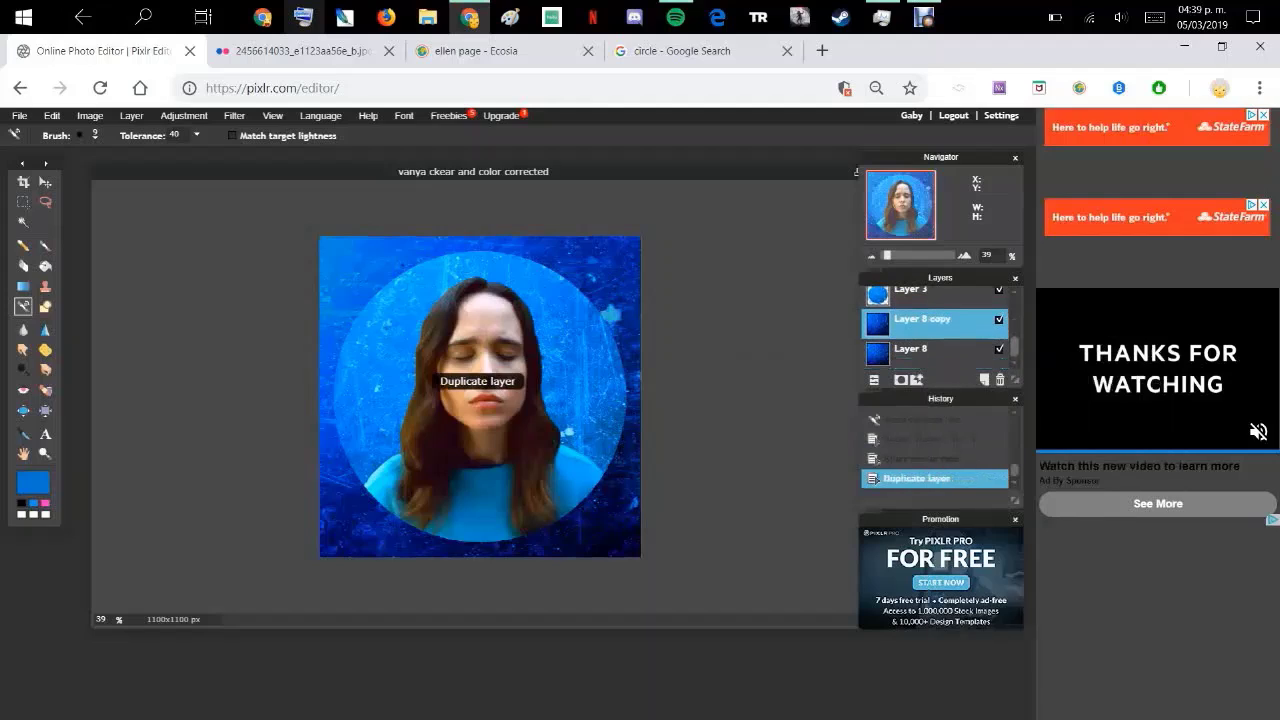
{"action": "left_click", "coordinate": [184, 115]}
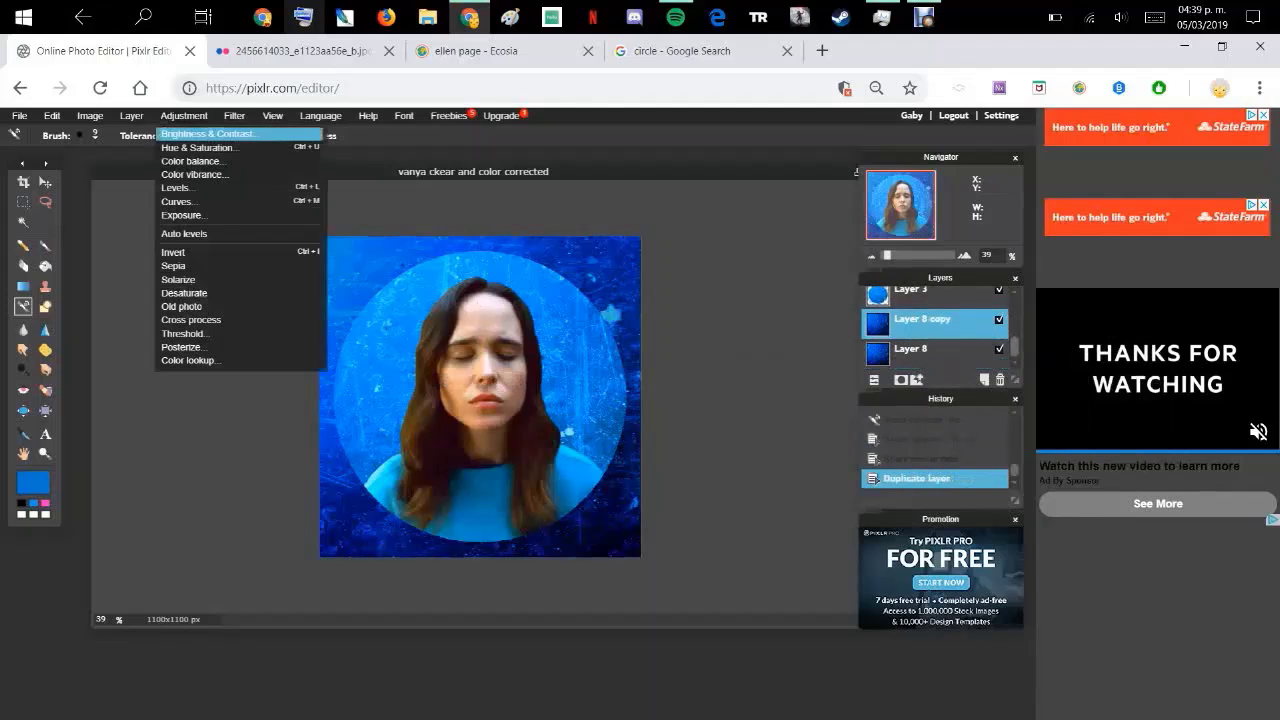
{"action": "left_click", "coordinate": [197, 147]}
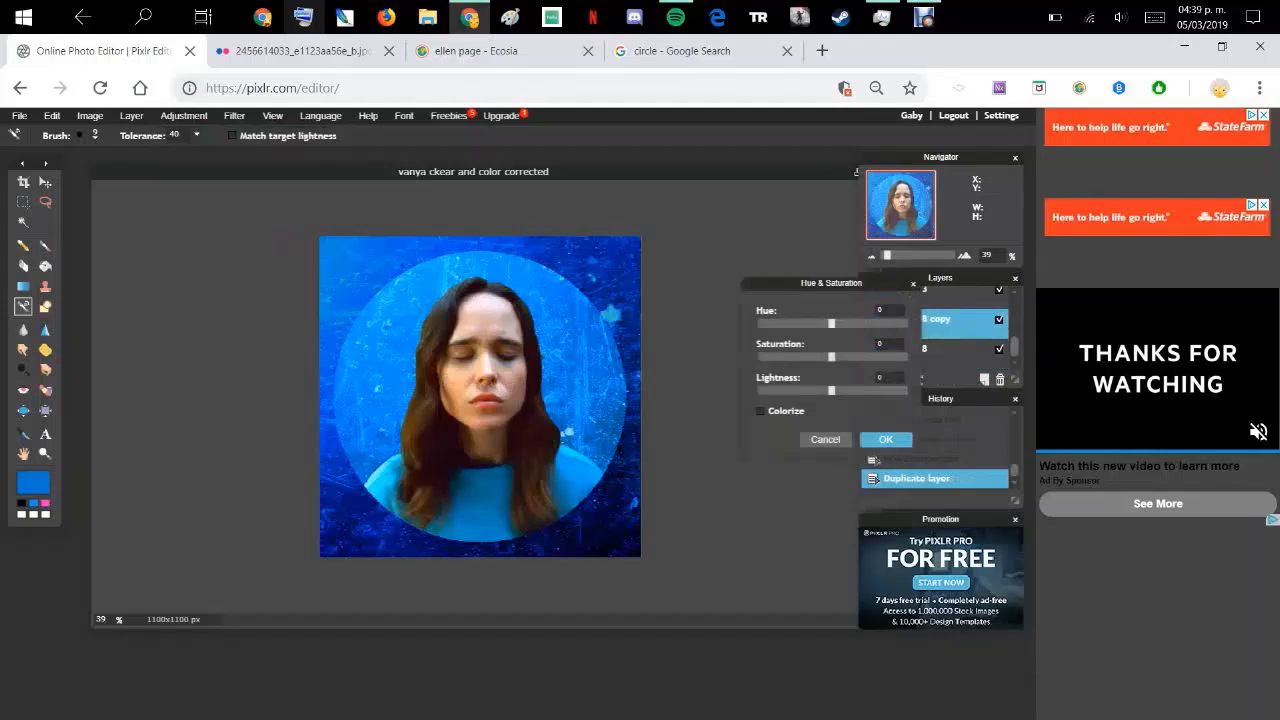
{"action": "left_click_drag", "start_coordinate": [831, 390], "coordinate": [906, 356]}
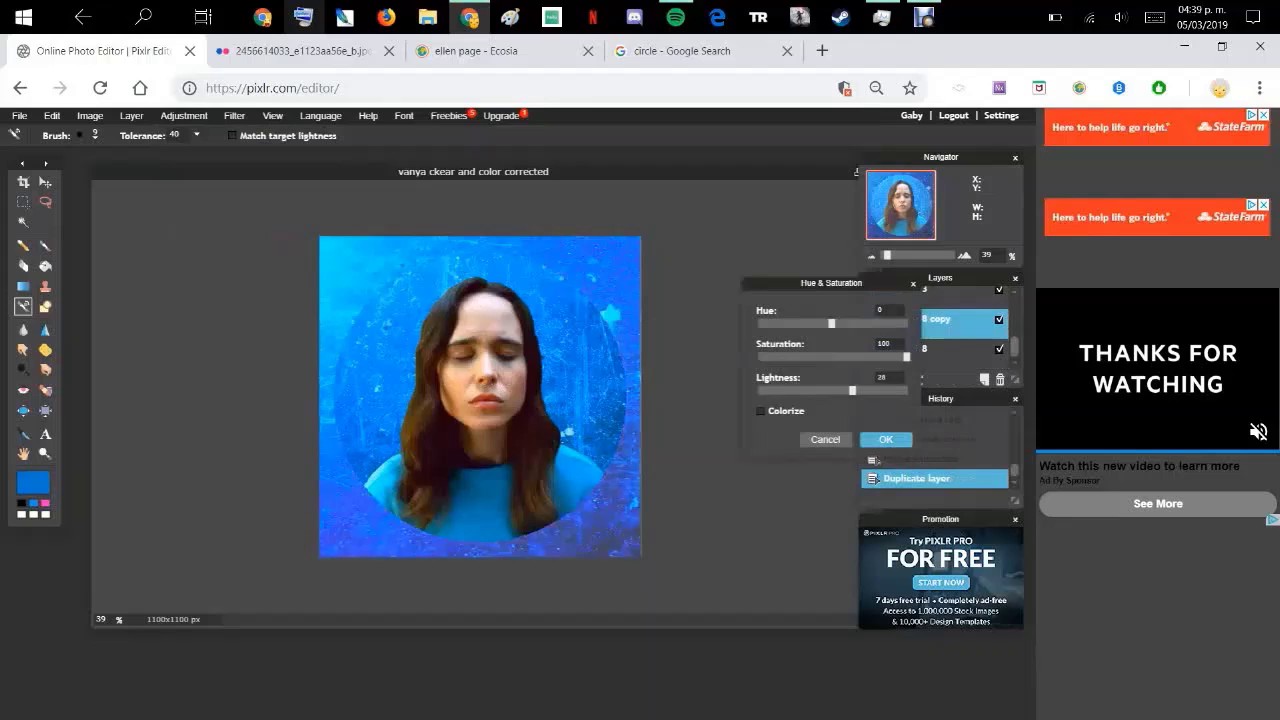
{"action": "left_click_drag", "start_coordinate": [852, 390], "coordinate": [850, 390]}
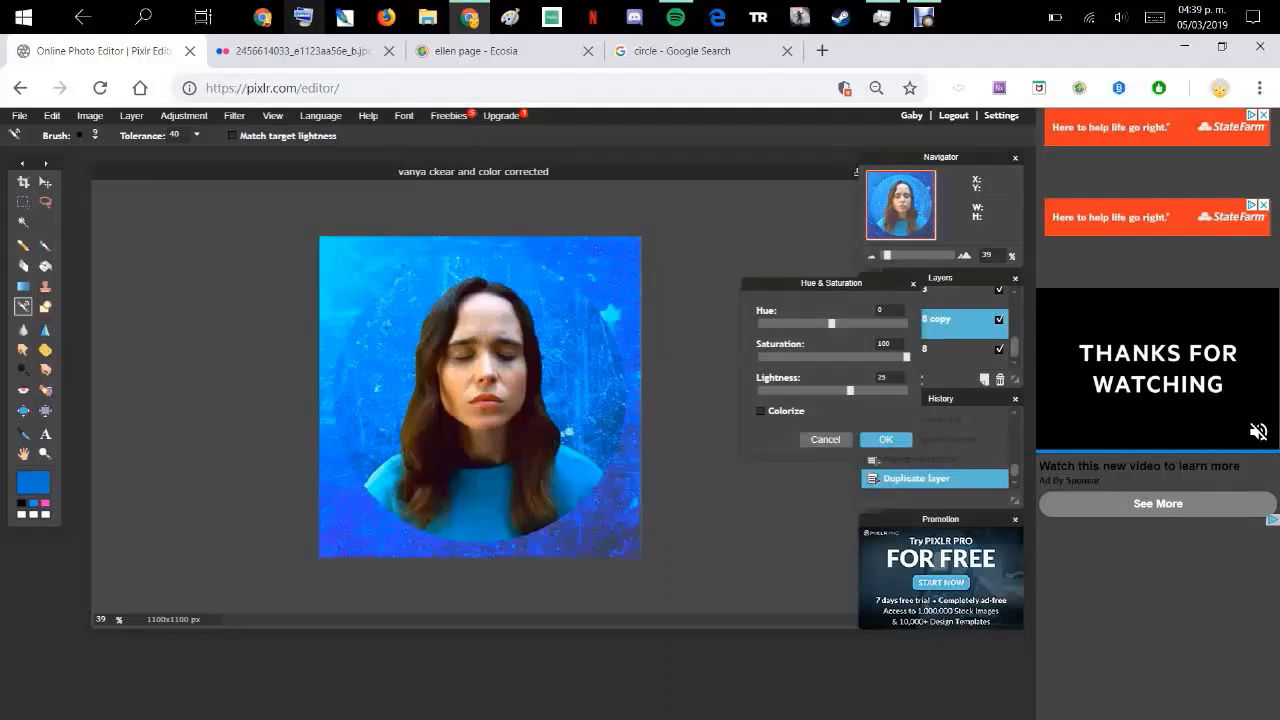
{"action": "left_click", "coordinate": [886, 440]}
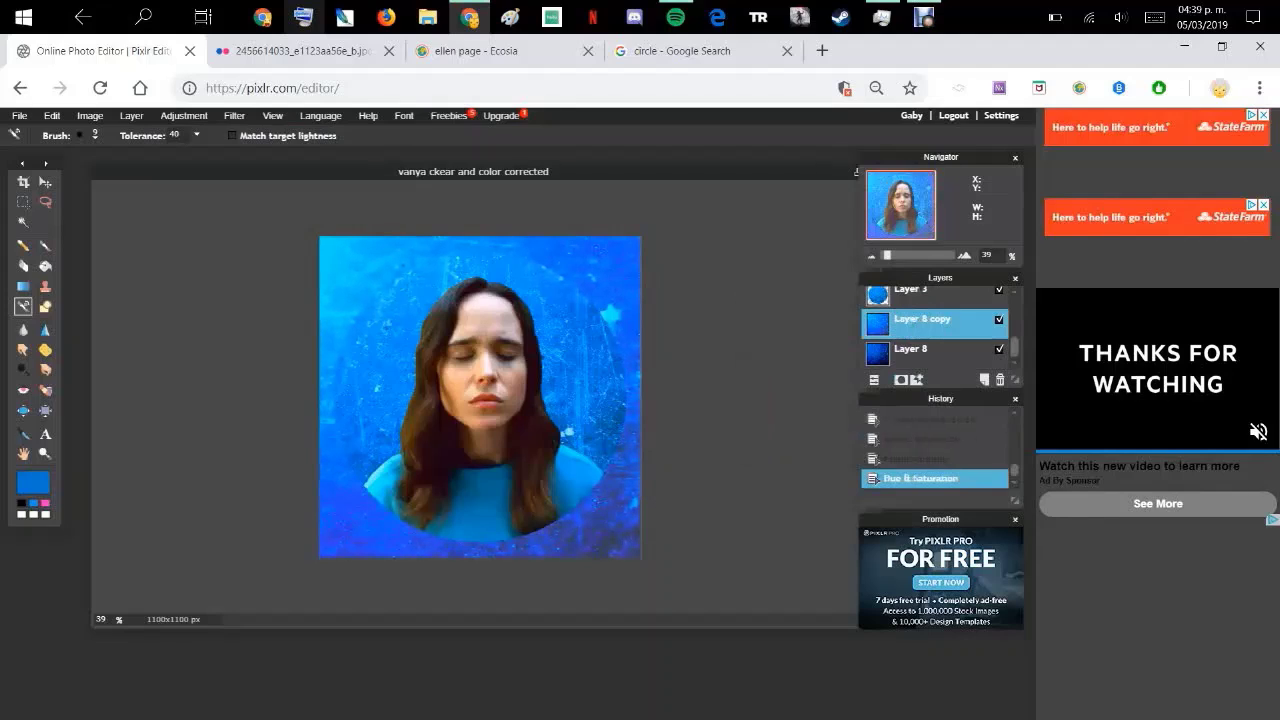
{"action": "left_click_drag", "start_coordinate": [935, 321], "coordinate": [932, 350]}
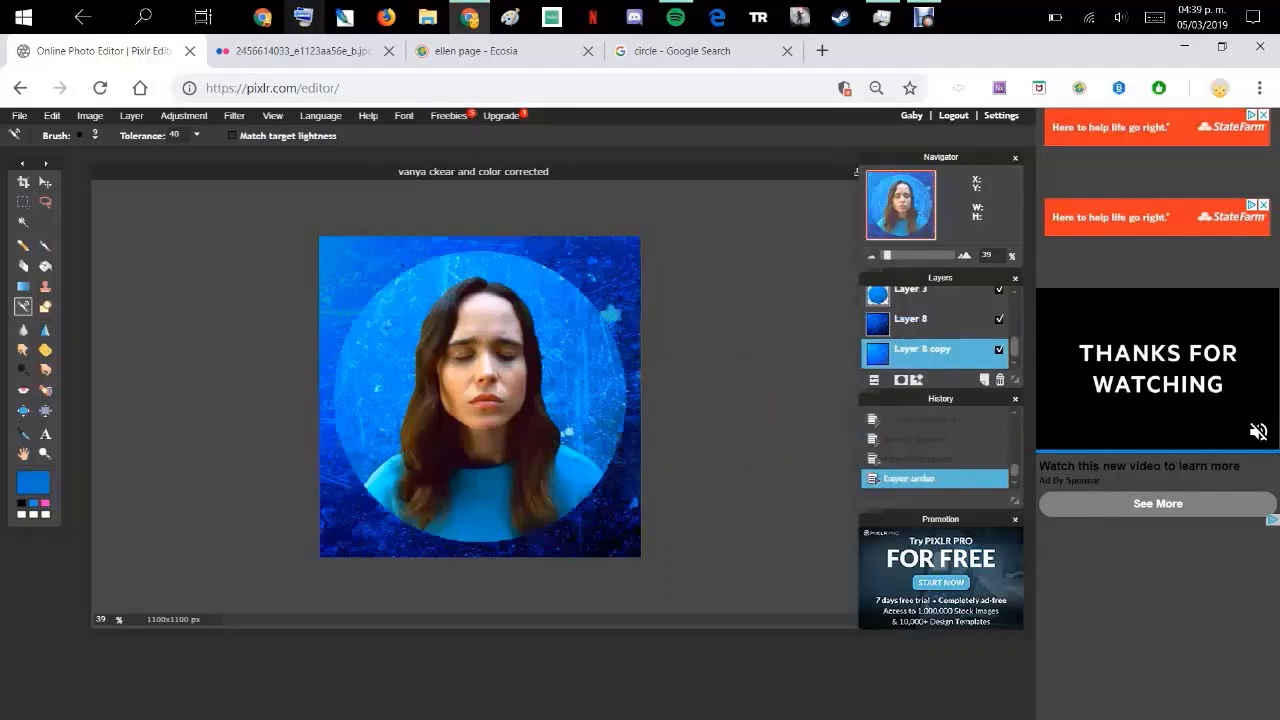
Apply the Color replace tool with the size 60 star brush to the lower-left corner of the Layer 8 texture
{"action": "scroll", "coordinate": [935, 330], "scroll_direction": "up", "scroll_amount": 1}
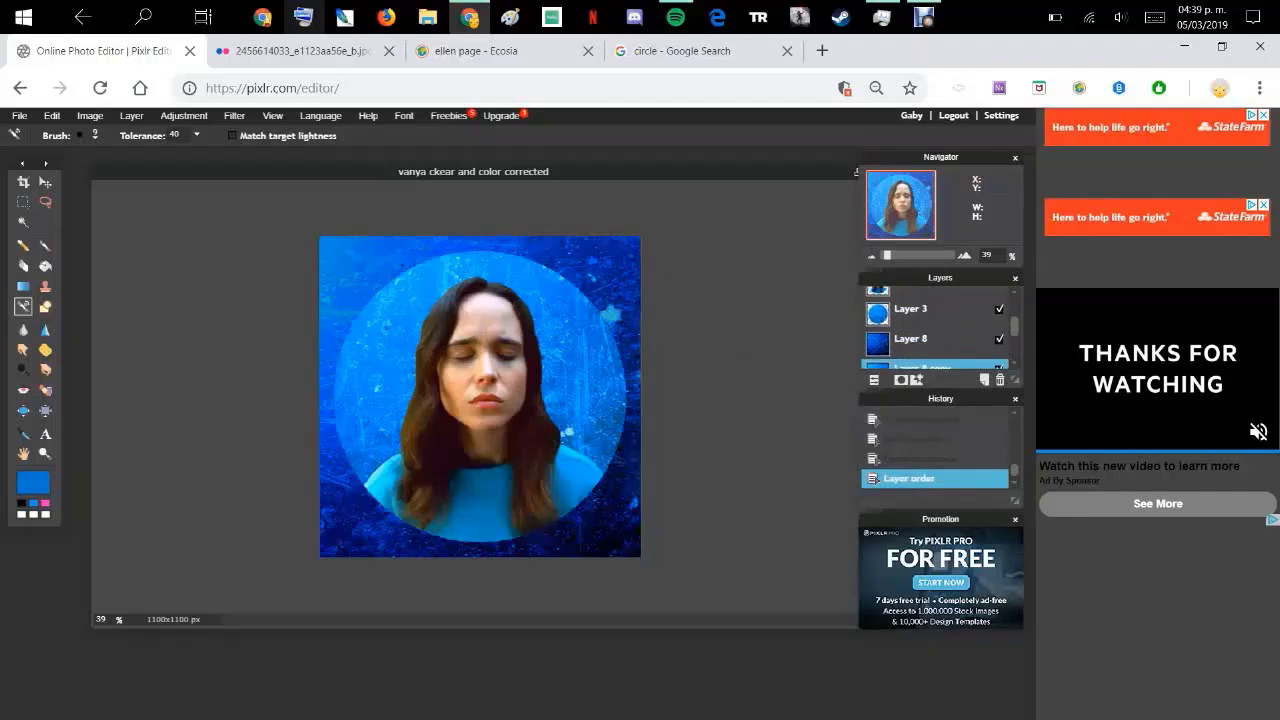
{"action": "scroll", "coordinate": [935, 330], "scroll_direction": "down", "scroll_amount": 1}
{"action": "left_click", "coordinate": [932, 294]}
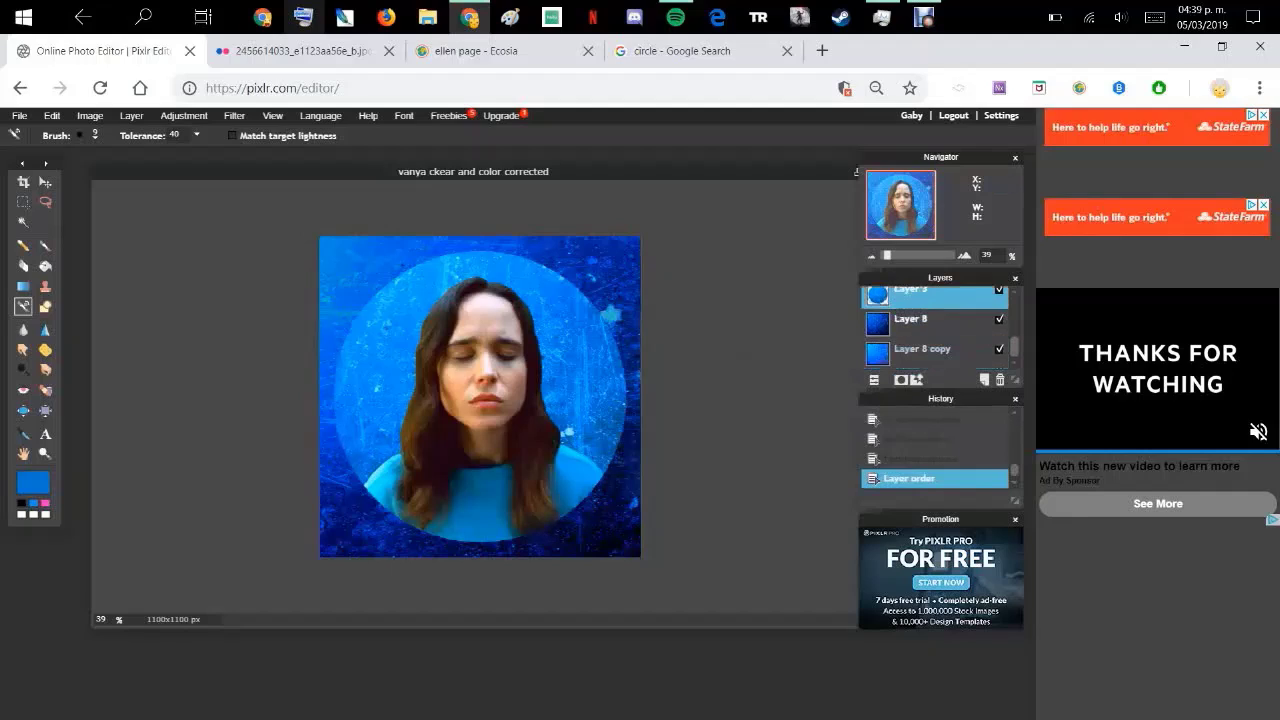
{"action": "left_click", "coordinate": [932, 321]}
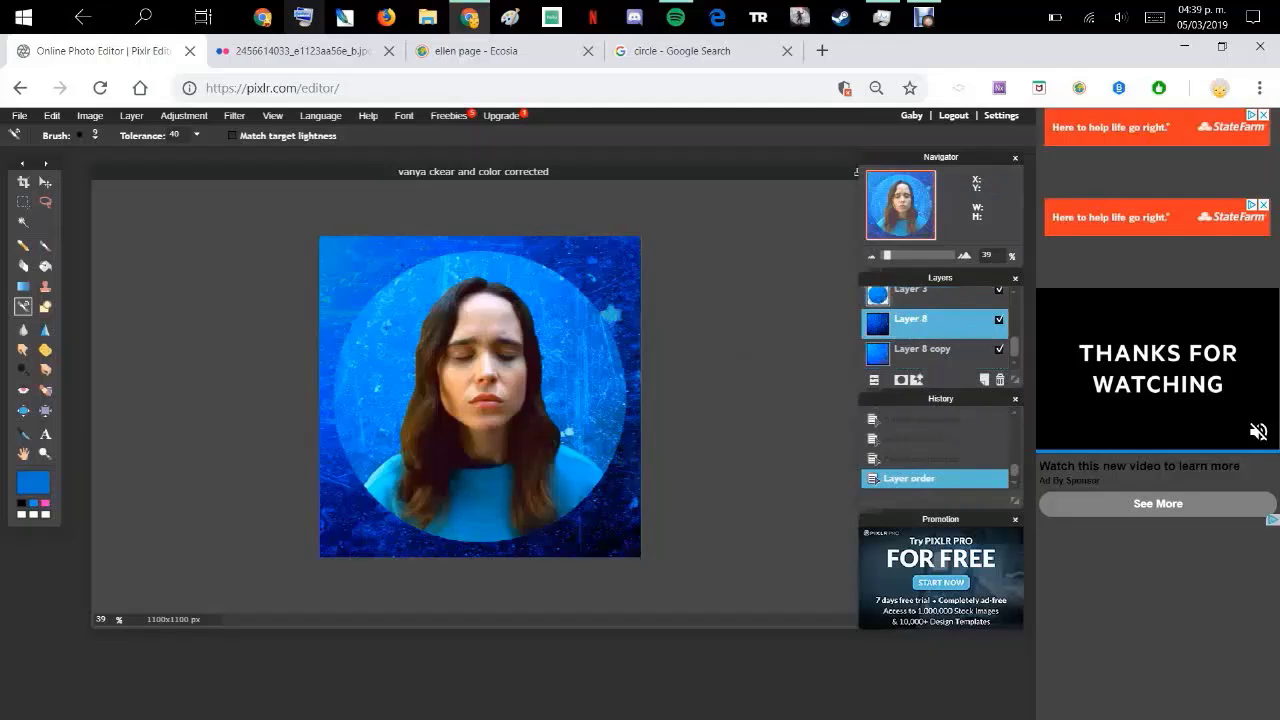
{"action": "left_click", "coordinate": [92, 135]}
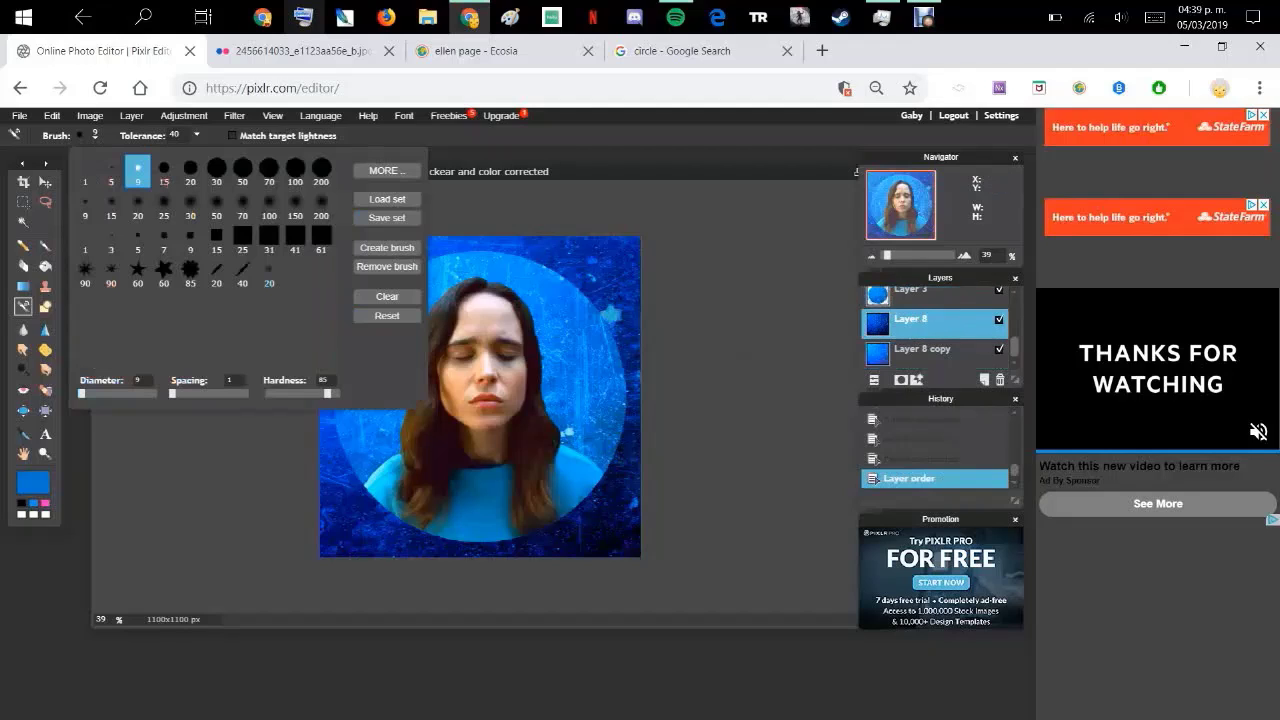
{"action": "left_click", "coordinate": [138, 272]}
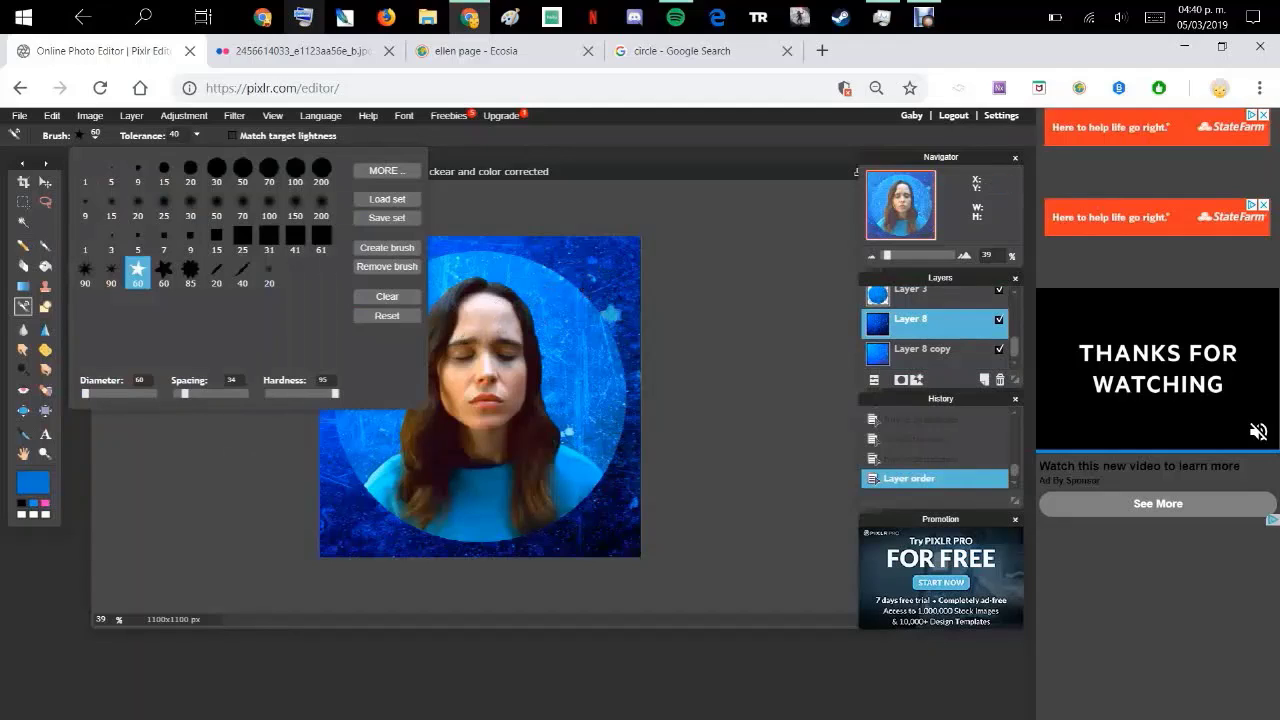
{"action": "left_click", "coordinate": [330, 504]}
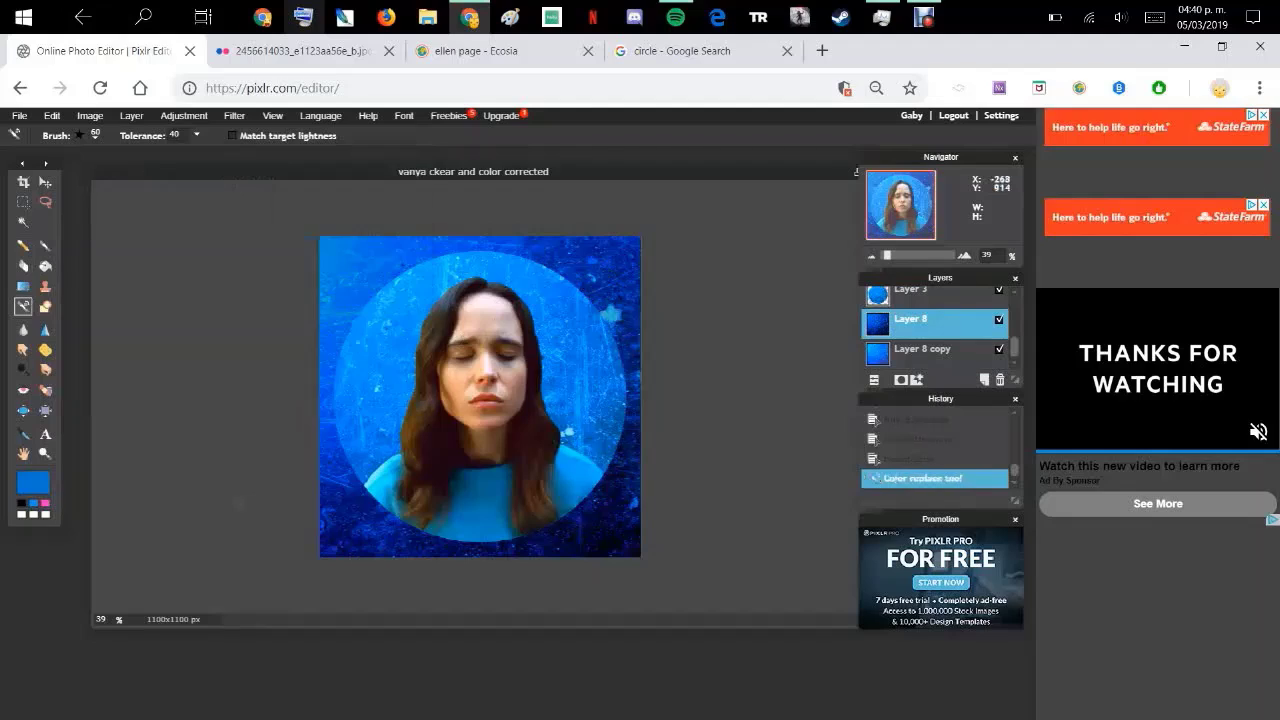
{"action": "left_click", "coordinate": [352, 518]}
{"action": "left_click", "coordinate": [338, 549]}
{"action": "left_click", "coordinate": [396, 535]}
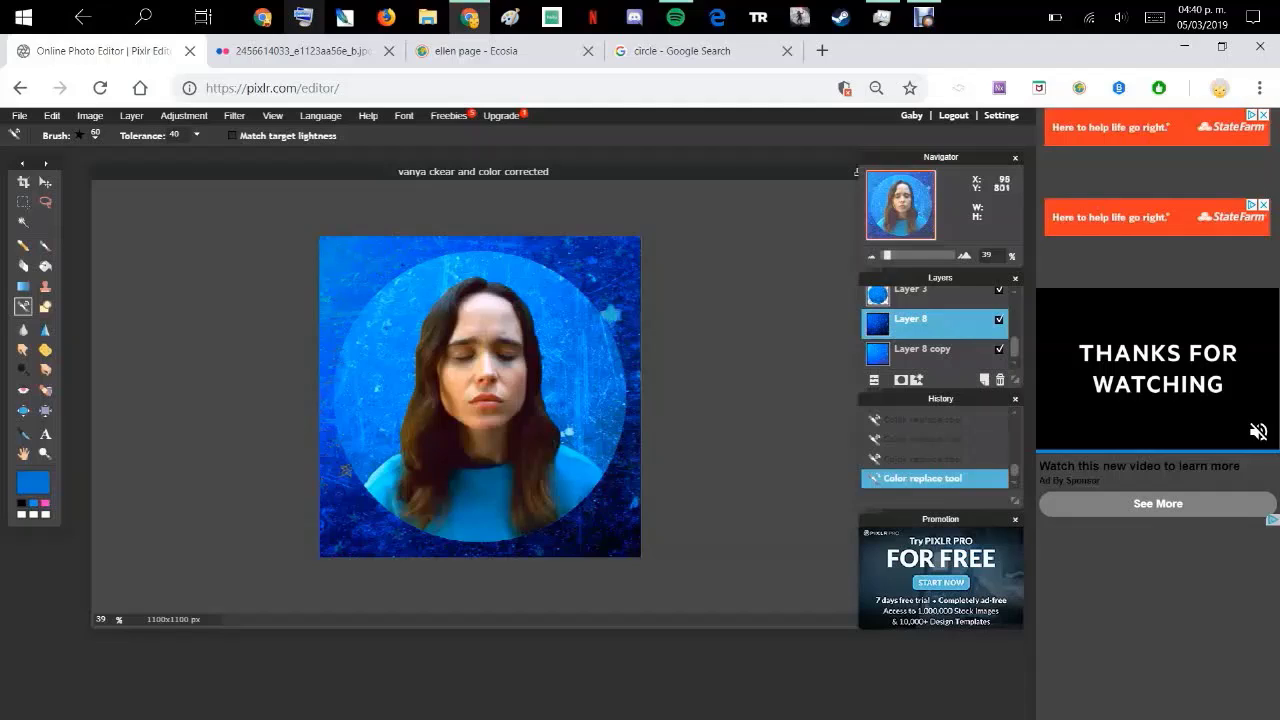
{"action": "left_click", "coordinate": [922, 349]}
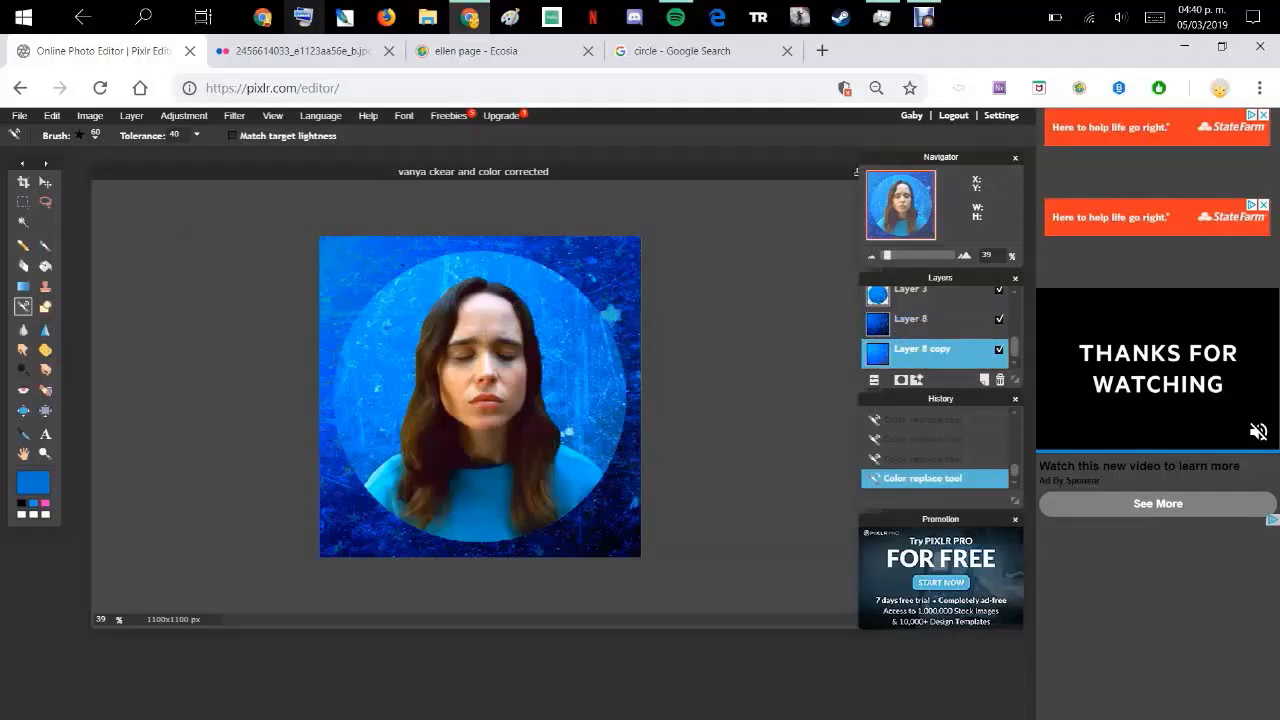
{"action": "left_click", "coordinate": [184, 115]}
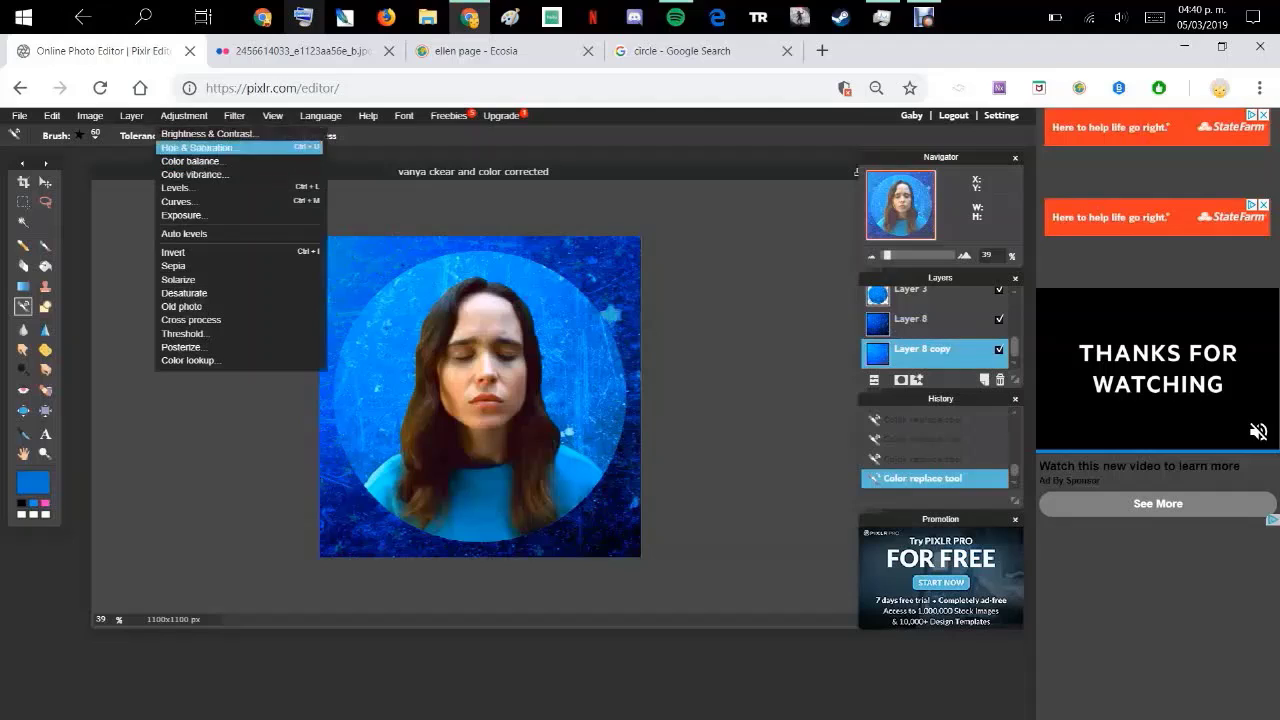
{"action": "left_click", "coordinate": [207, 133]}
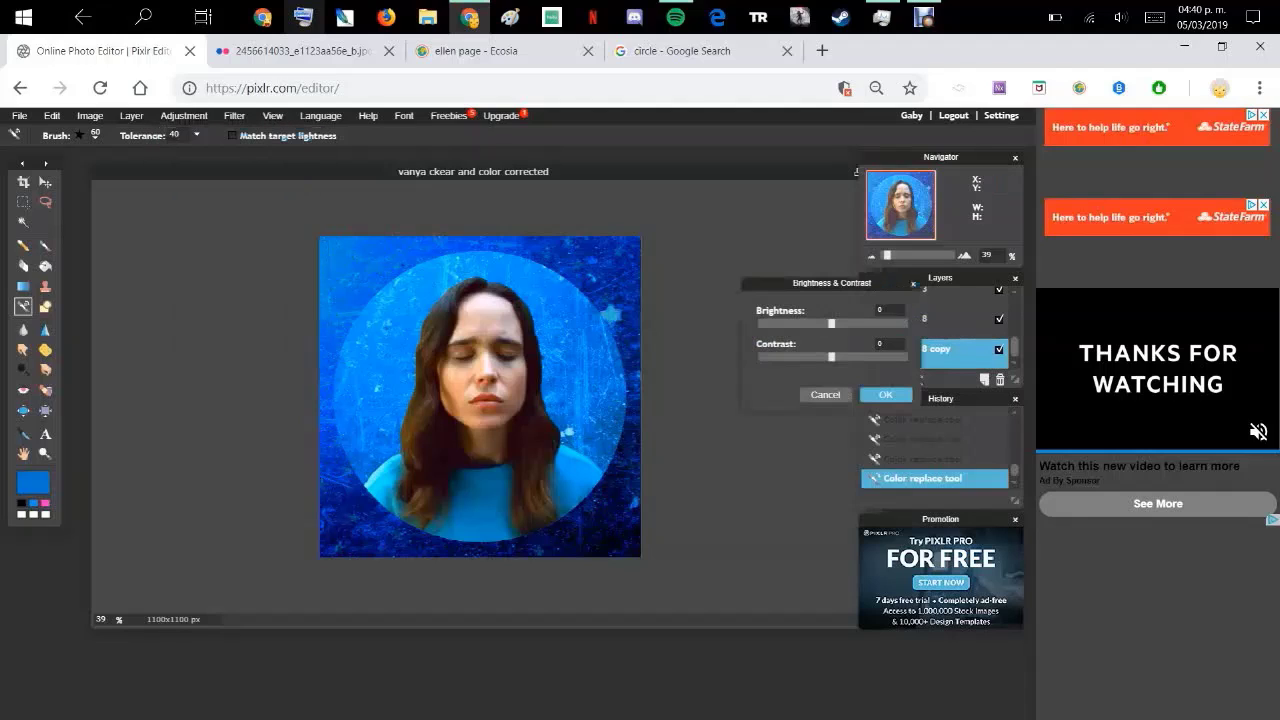
{"action": "left_click_drag", "start_coordinate": [834, 323], "coordinate": [907, 323]}
{"action": "left_click", "coordinate": [886, 395]}
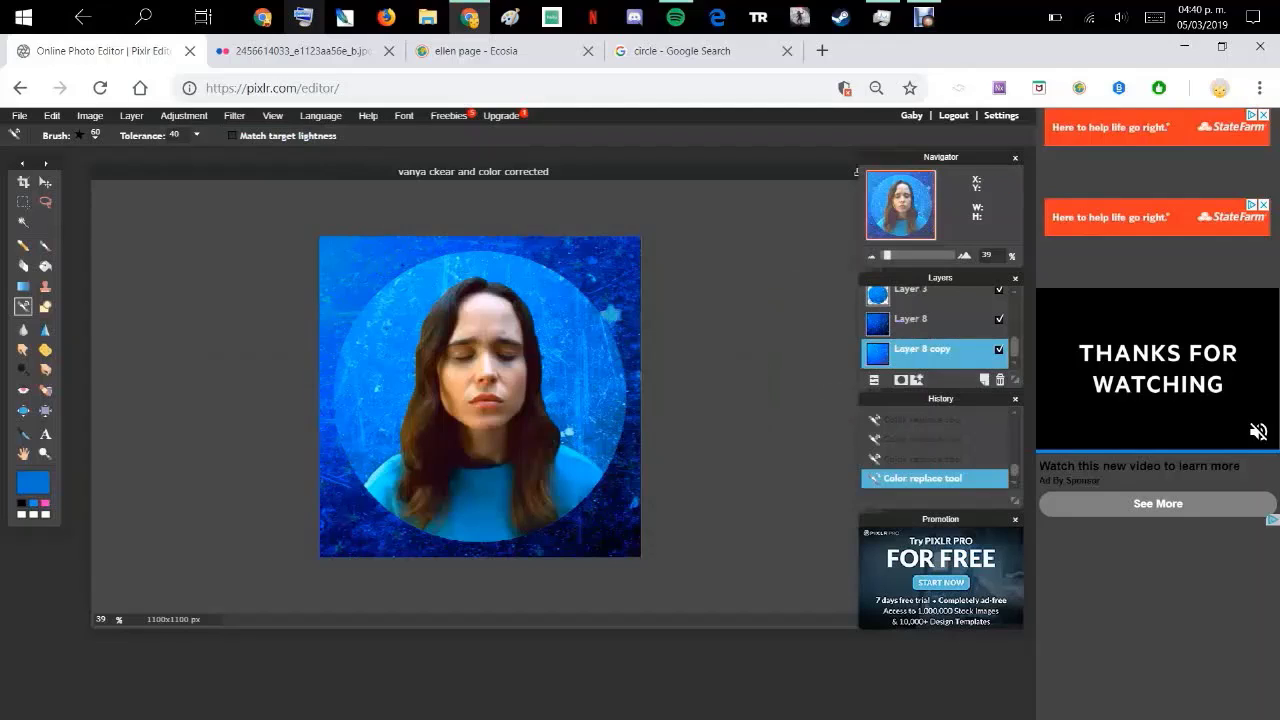
{"action": "left_click", "coordinate": [999, 318]}
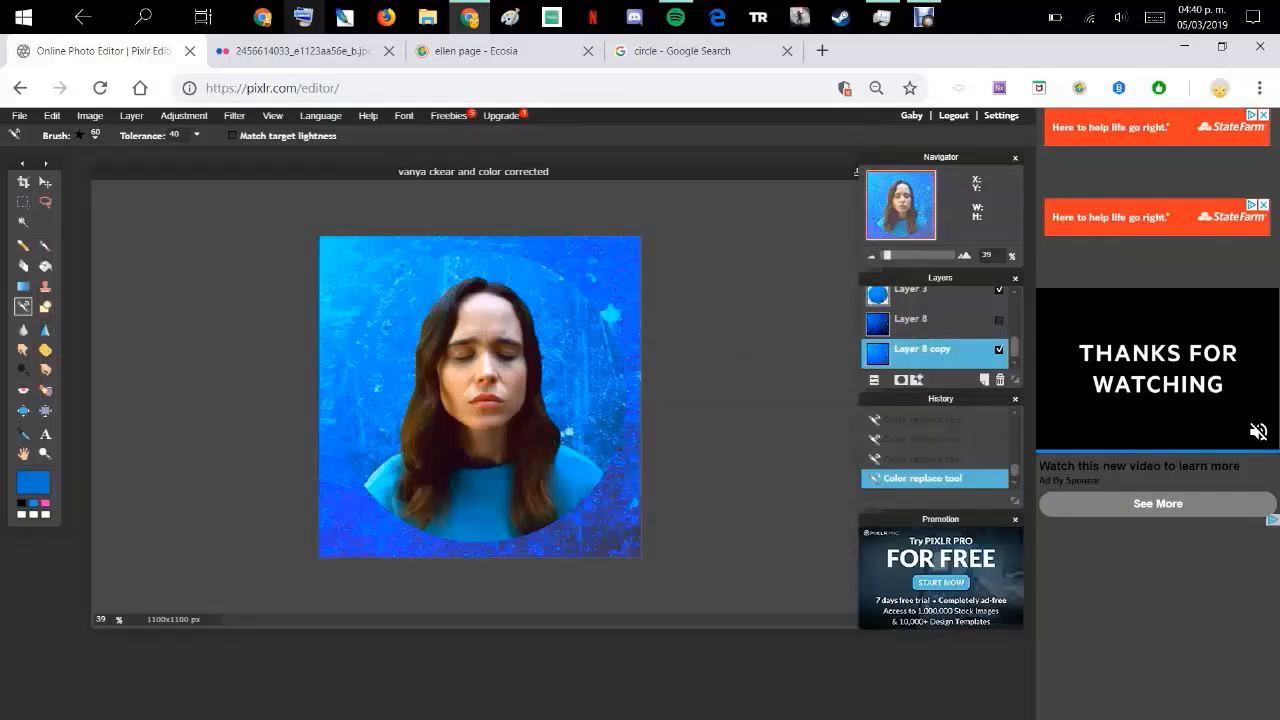
{"action": "left_click", "coordinate": [184, 115]}
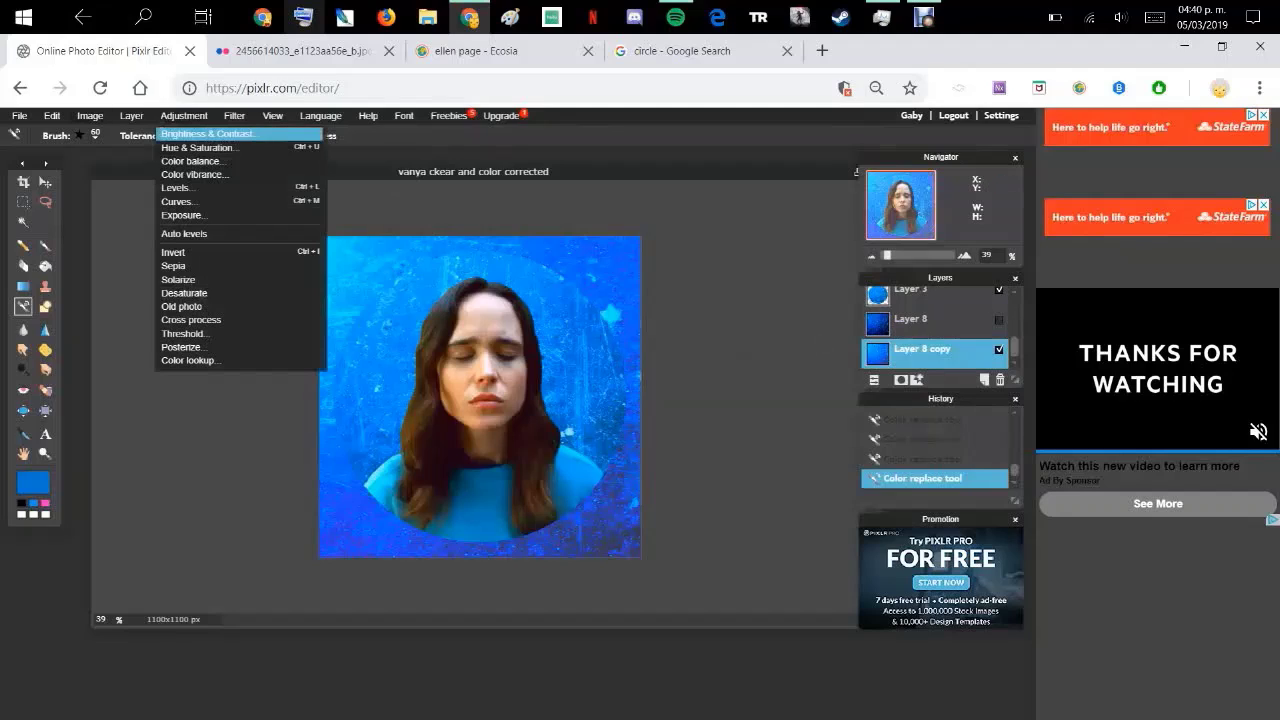
{"action": "left_click", "coordinate": [198, 147]}
{"action": "left_click_drag", "start_coordinate": [831, 390], "coordinate": [871, 390]}
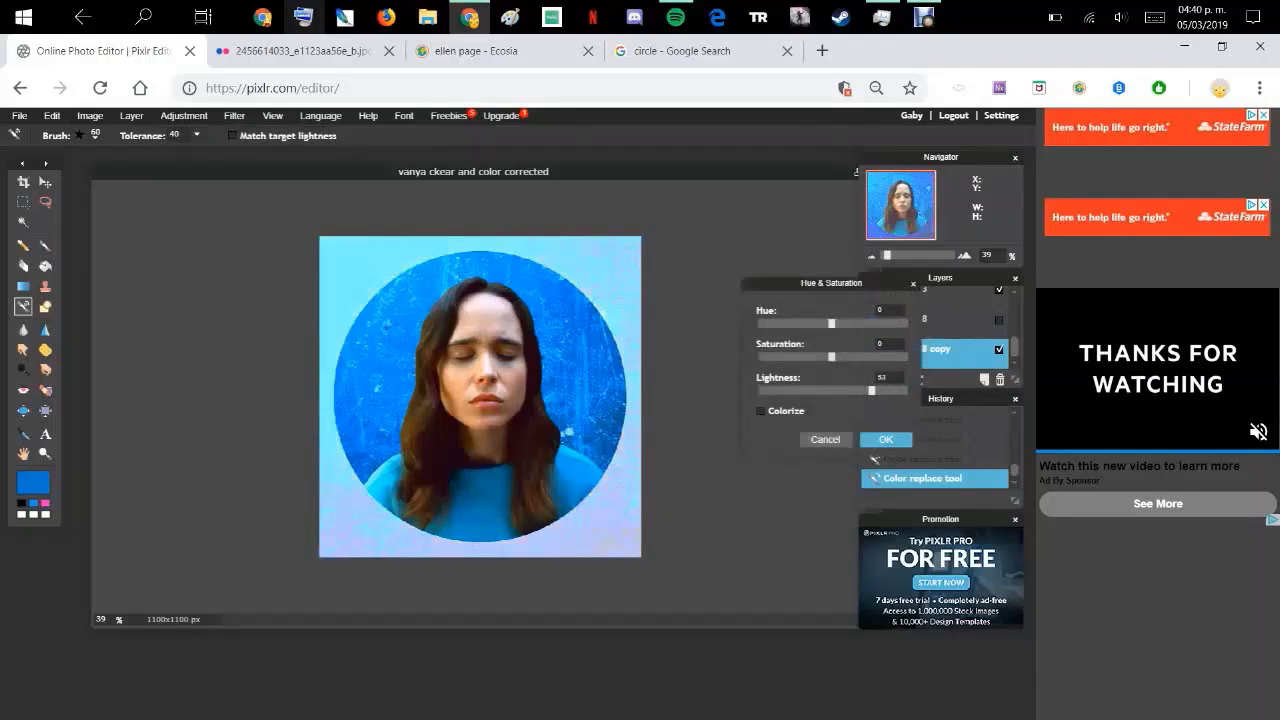
{"action": "left_click_drag", "start_coordinate": [831, 357], "coordinate": [812, 323]}
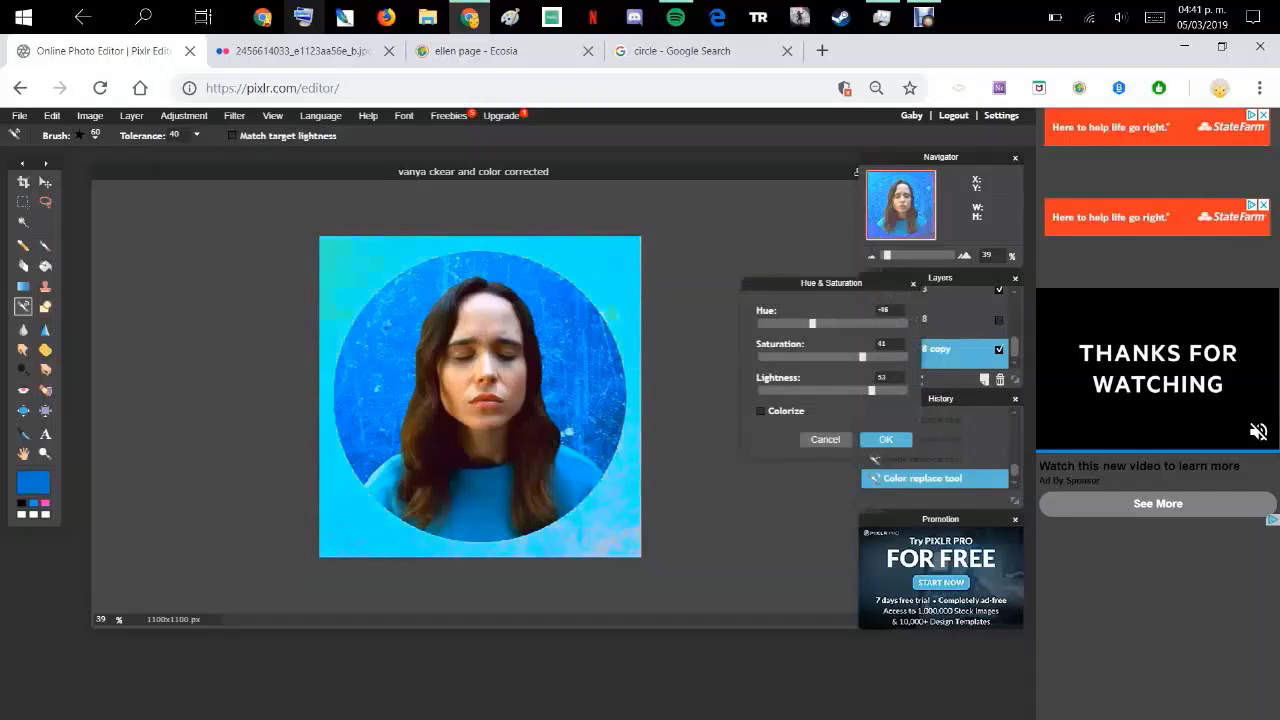
{"action": "double_click", "coordinate": [883, 310]}
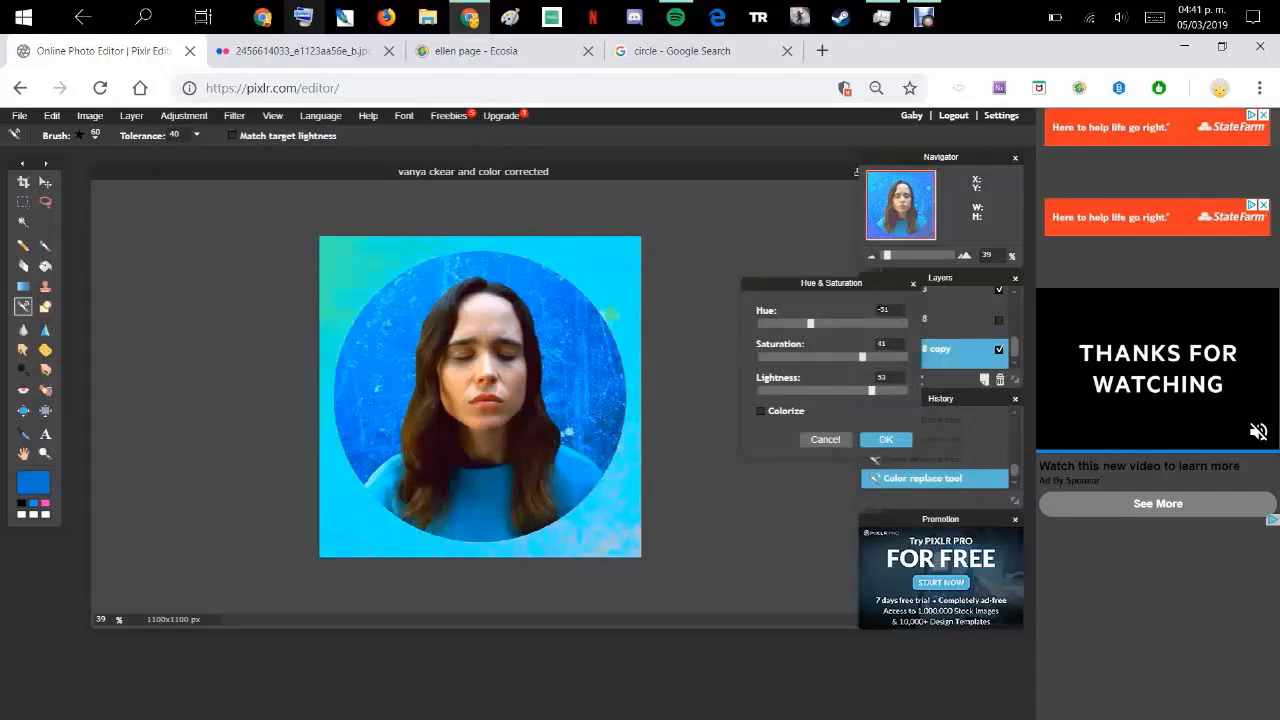
{"action": "type", "text": "0"}
{"action": "left_click_drag", "start_coordinate": [862, 357], "coordinate": [842, 390]}
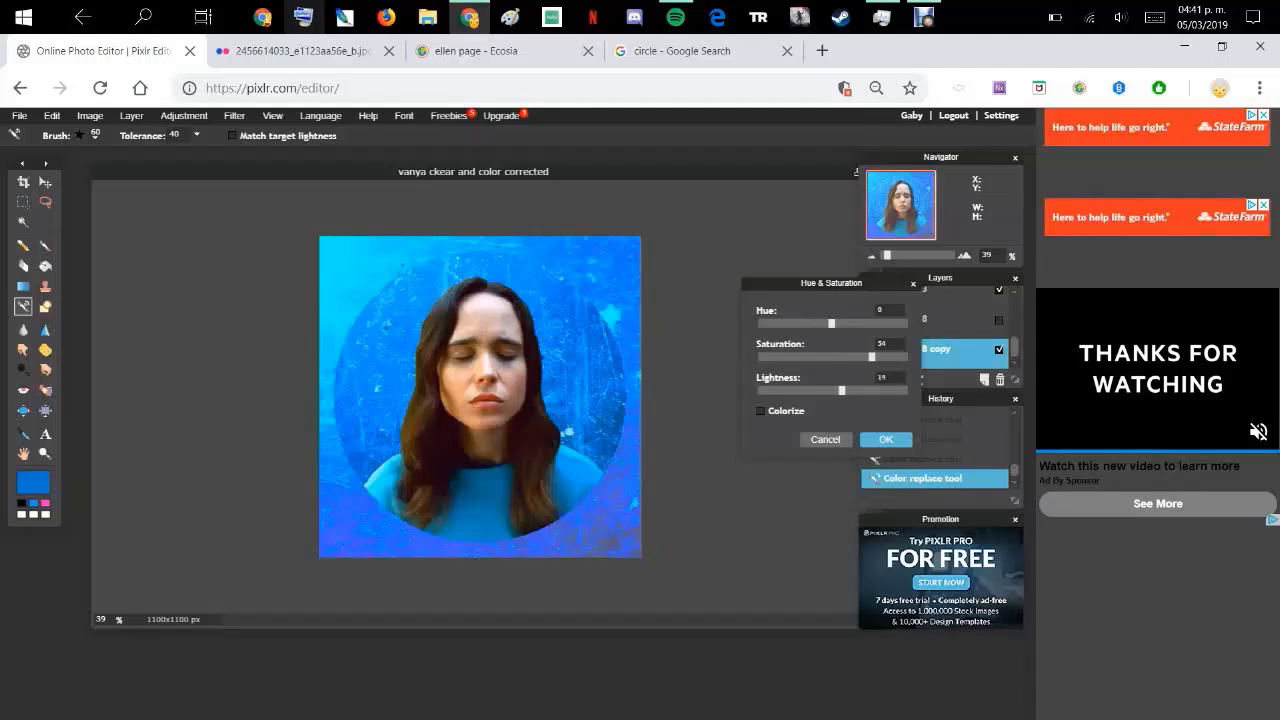
{"action": "key", "text": "Return"}
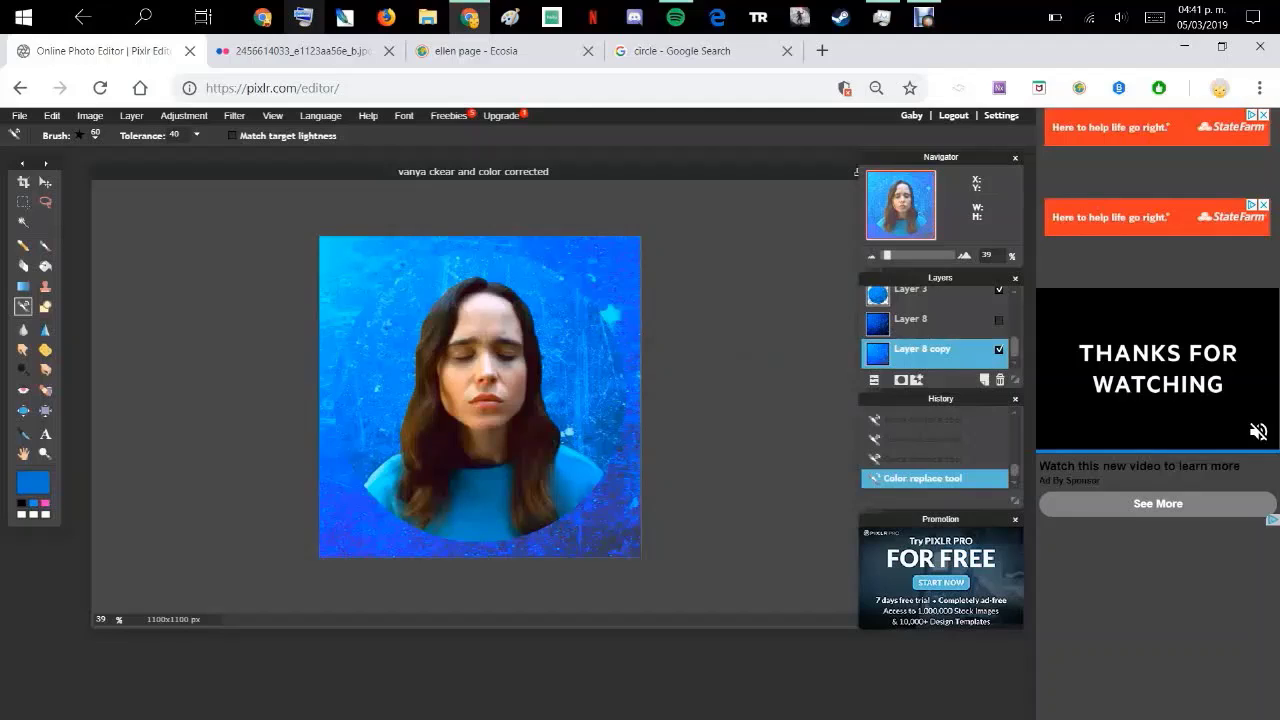
Compare the artwork with Layer 8 hidden and shown, leaving Layer 8 visible
{"action": "left_click", "coordinate": [932, 322]}
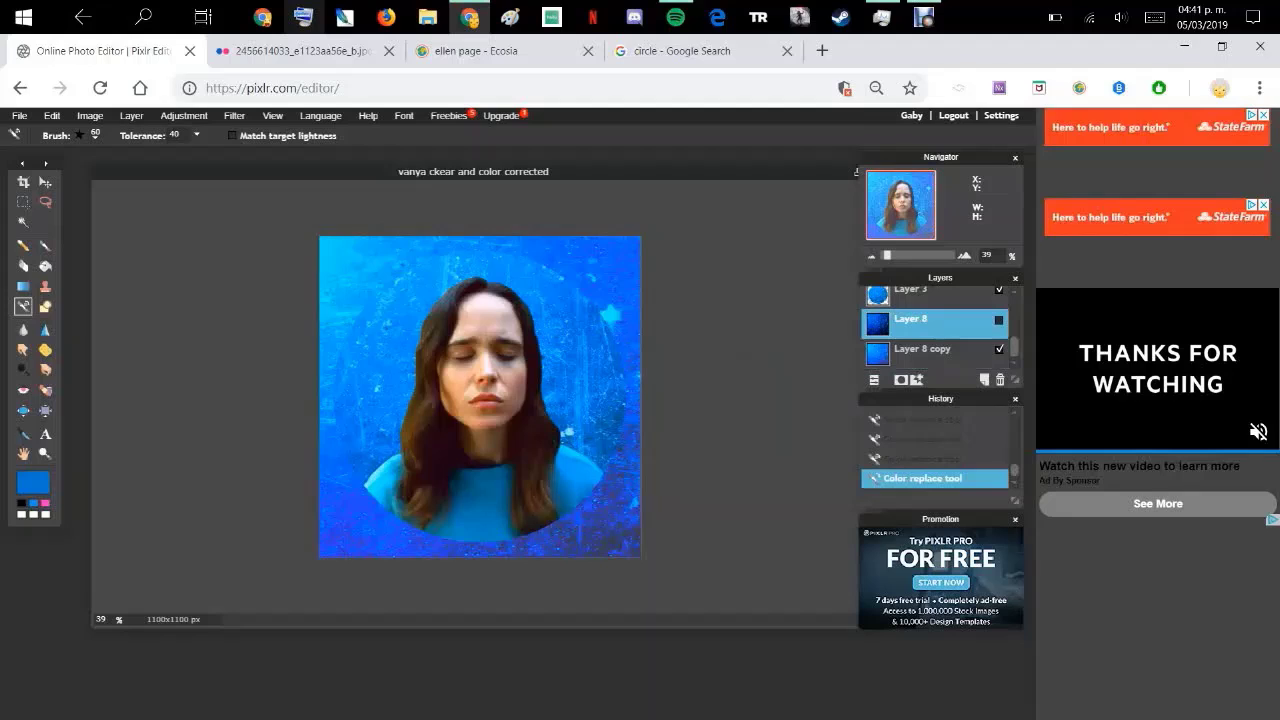
{"action": "left_click", "coordinate": [998, 319]}
{"action": "left_click", "coordinate": [998, 319]}
{"action": "left_click", "coordinate": [998, 319]}
{"action": "left_click", "coordinate": [998, 319]}
{"action": "left_click", "coordinate": [998, 319]}
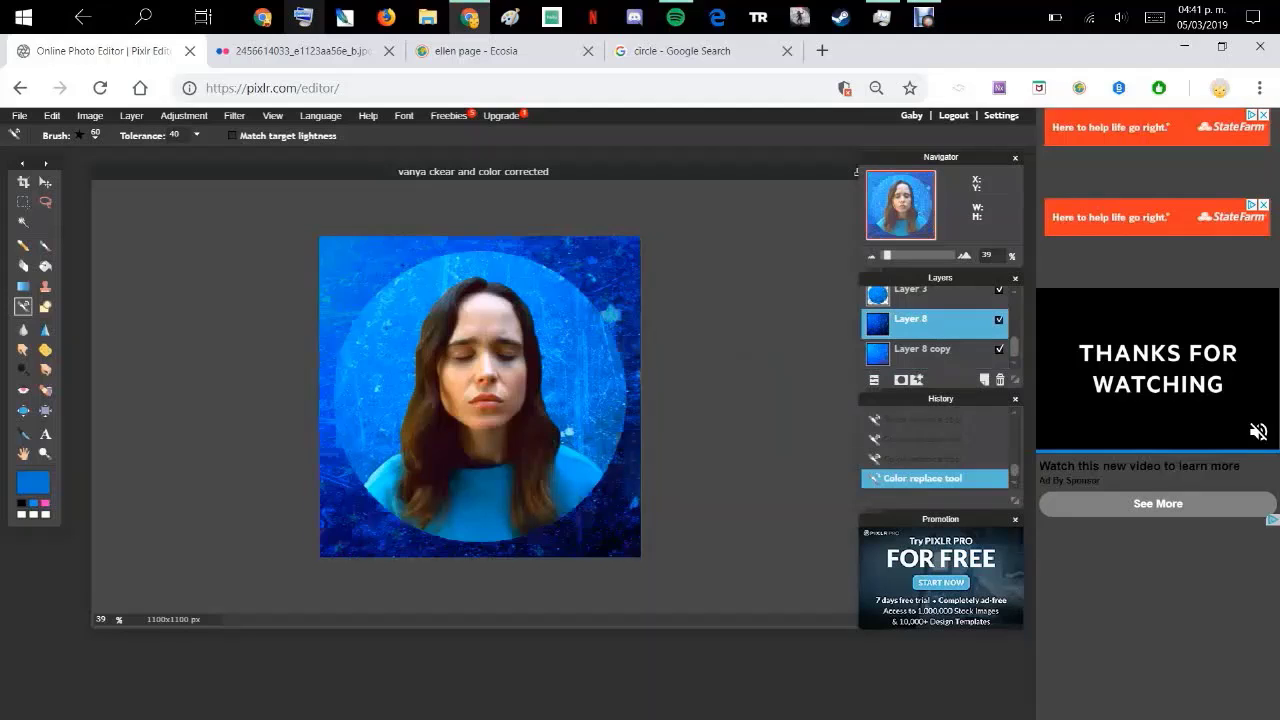
{"action": "left_click", "coordinate": [932, 352]}
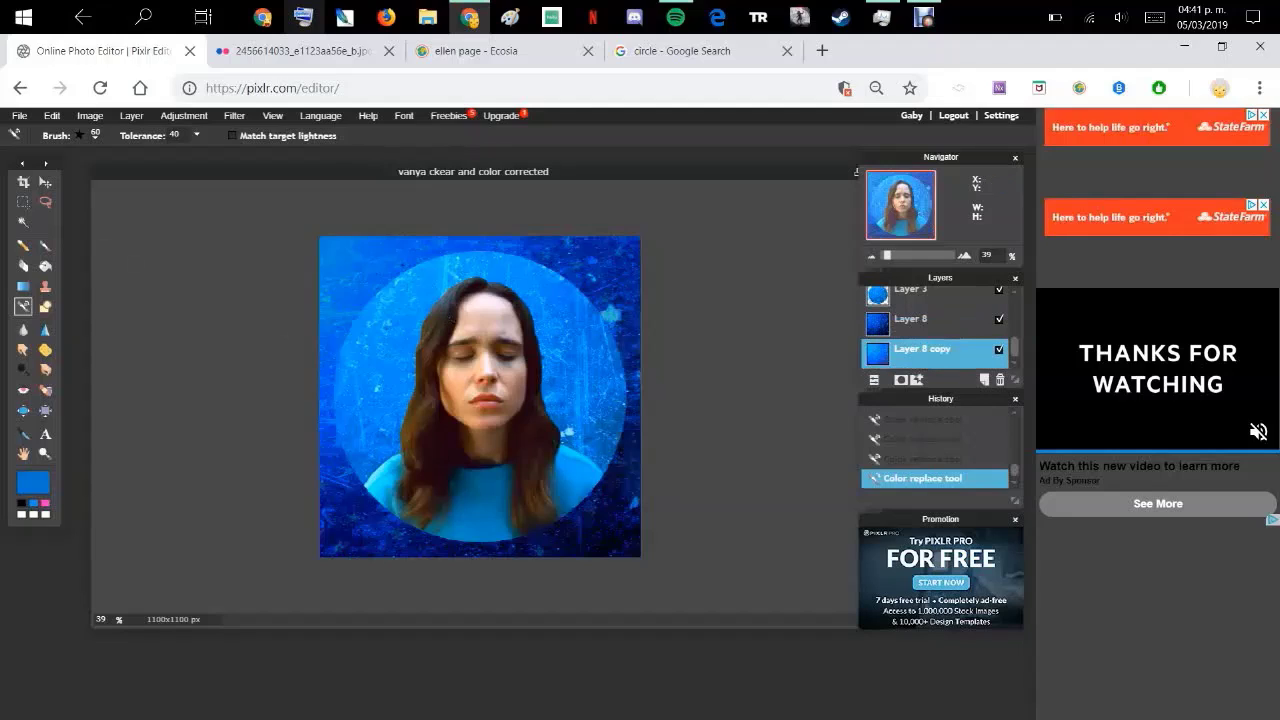
{"action": "left_click", "coordinate": [184, 115]}
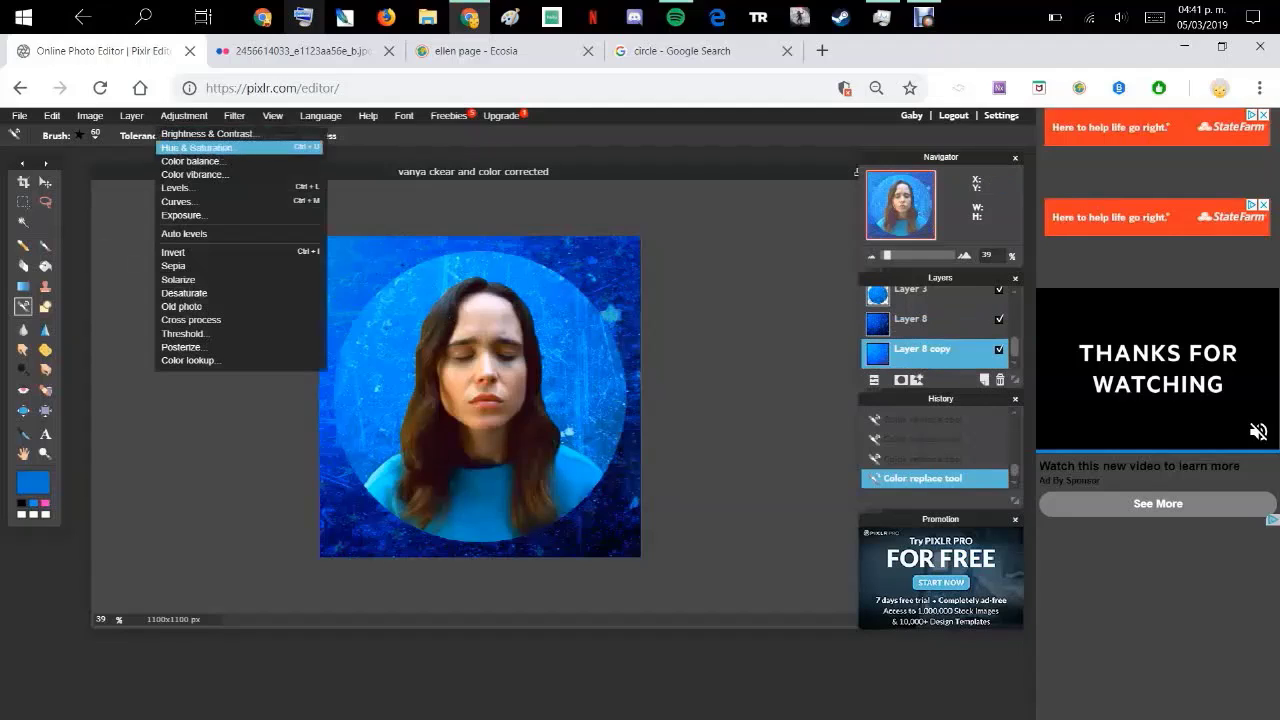
{"action": "left_click", "coordinate": [207, 133]}
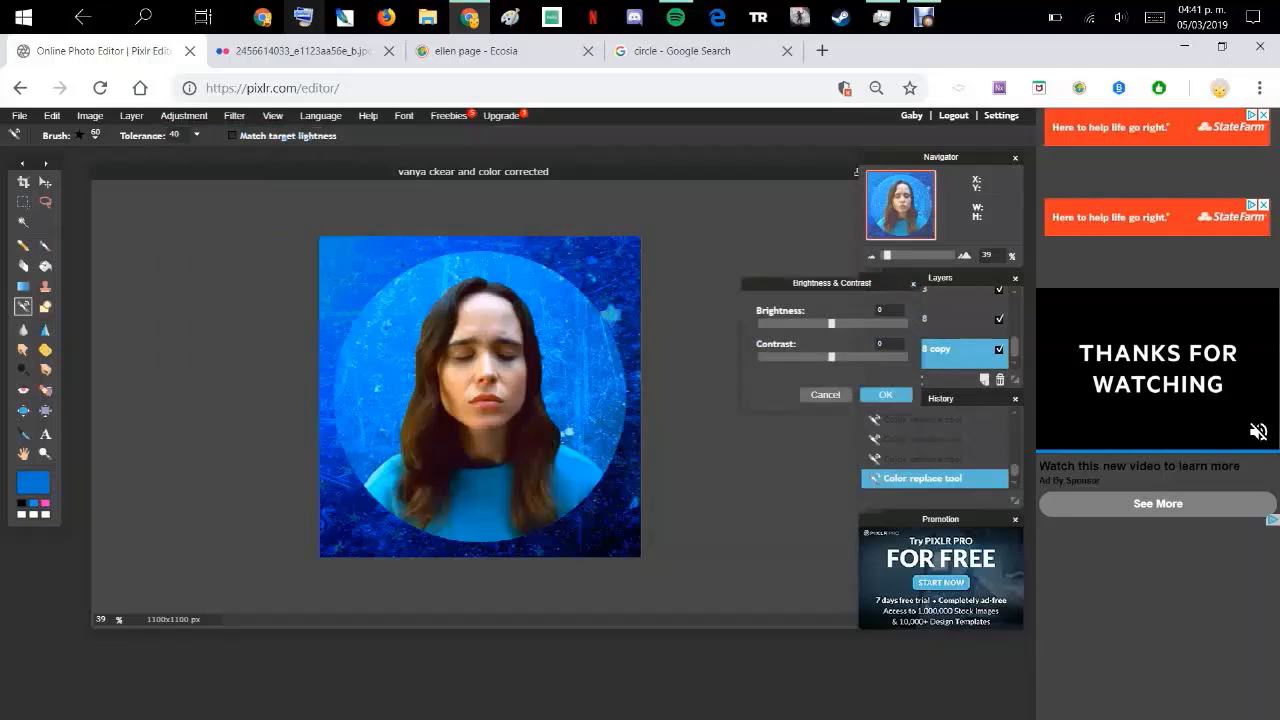
{"action": "left_click_drag", "start_coordinate": [831, 323], "coordinate": [878, 323]}
{"action": "left_click", "coordinate": [886, 395]}
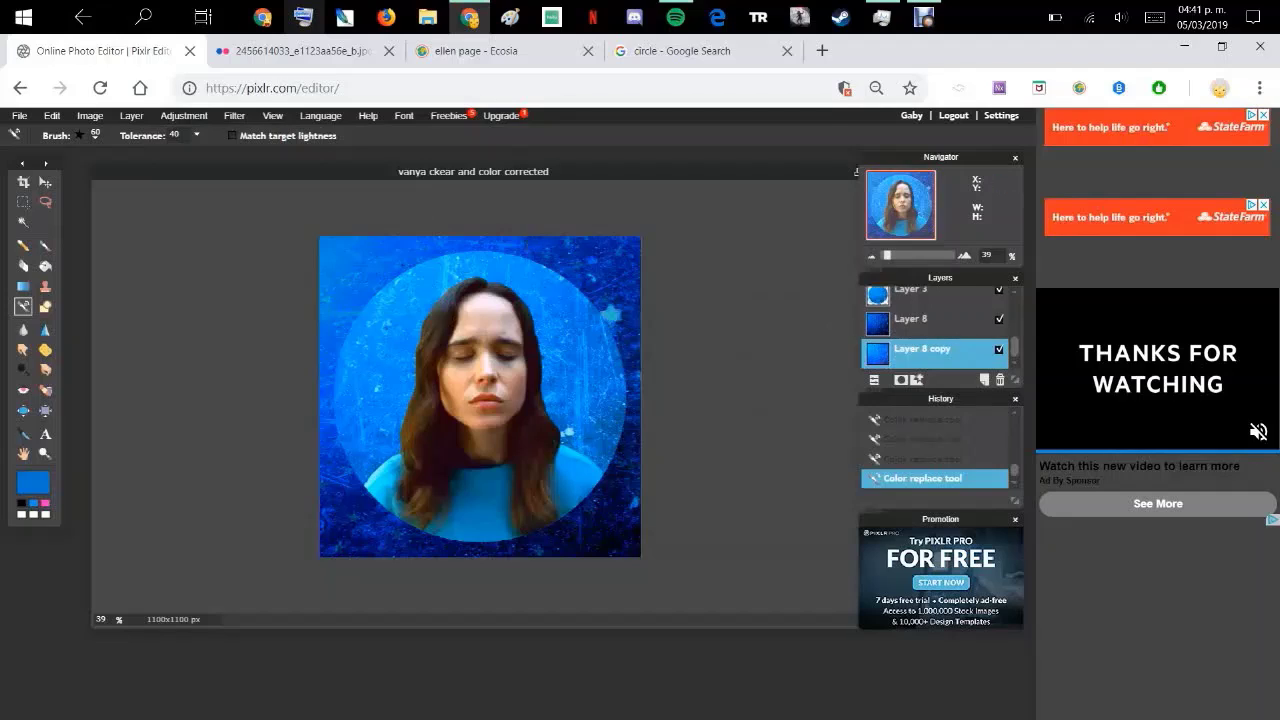
{"action": "left_click", "coordinate": [184, 115]}
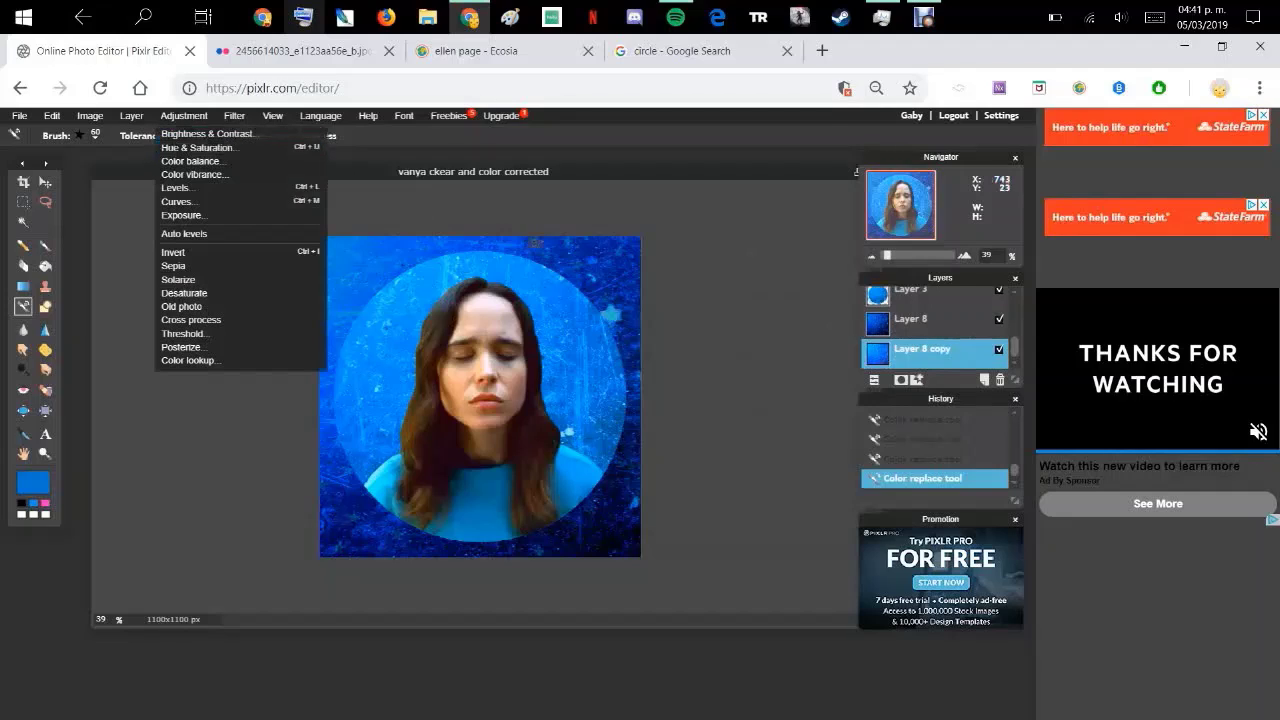
{"action": "left_click", "coordinate": [197, 147]}
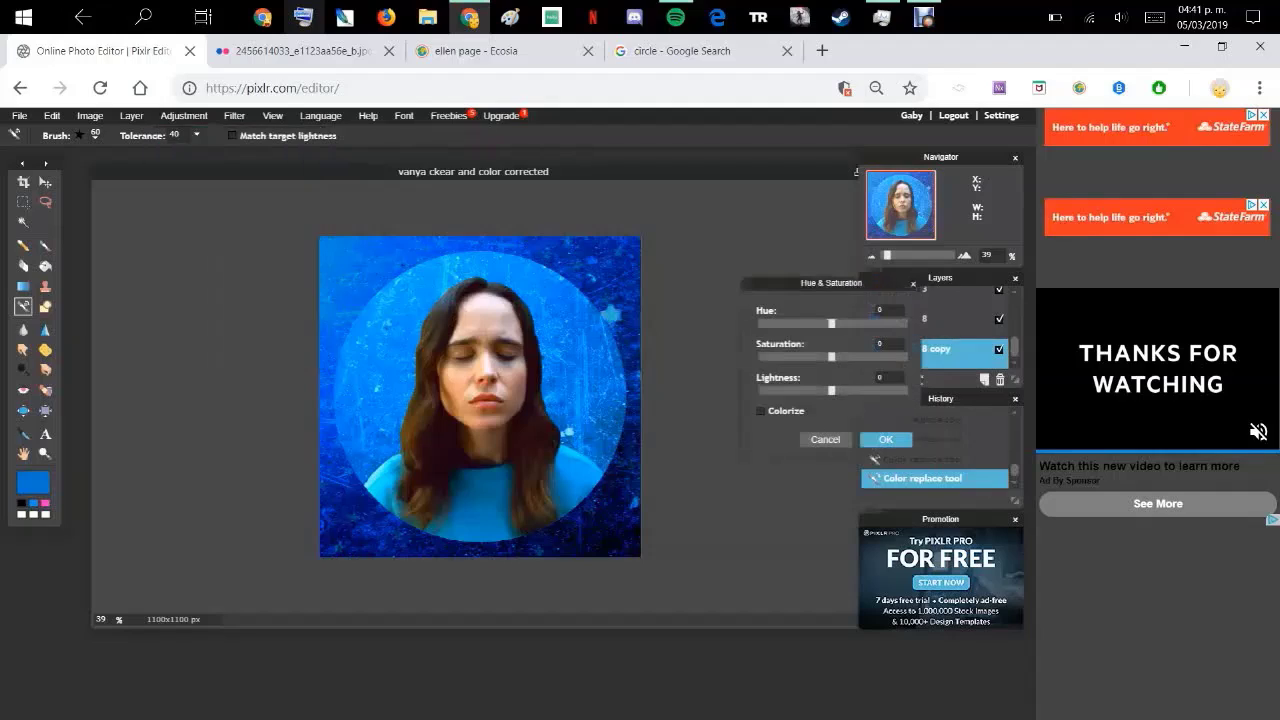
{"action": "left_click_drag", "start_coordinate": [831, 390], "coordinate": [885, 390]}
{"action": "left_click_drag", "start_coordinate": [831, 356], "coordinate": [895, 356]}
{"action": "left_click", "coordinate": [886, 440]}
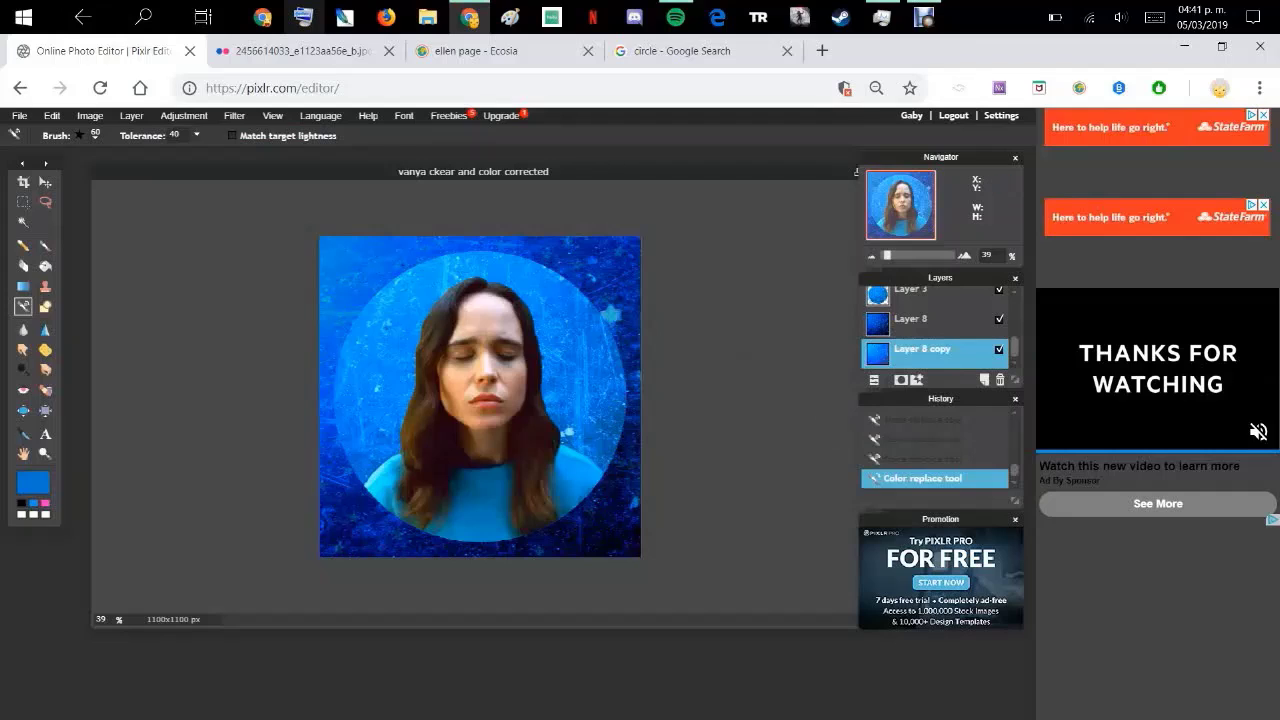
Hide Layer 8 copy and compare the artwork with and without Layer 8, leaving Layer 8 visible
{"action": "left_click", "coordinate": [999, 320]}
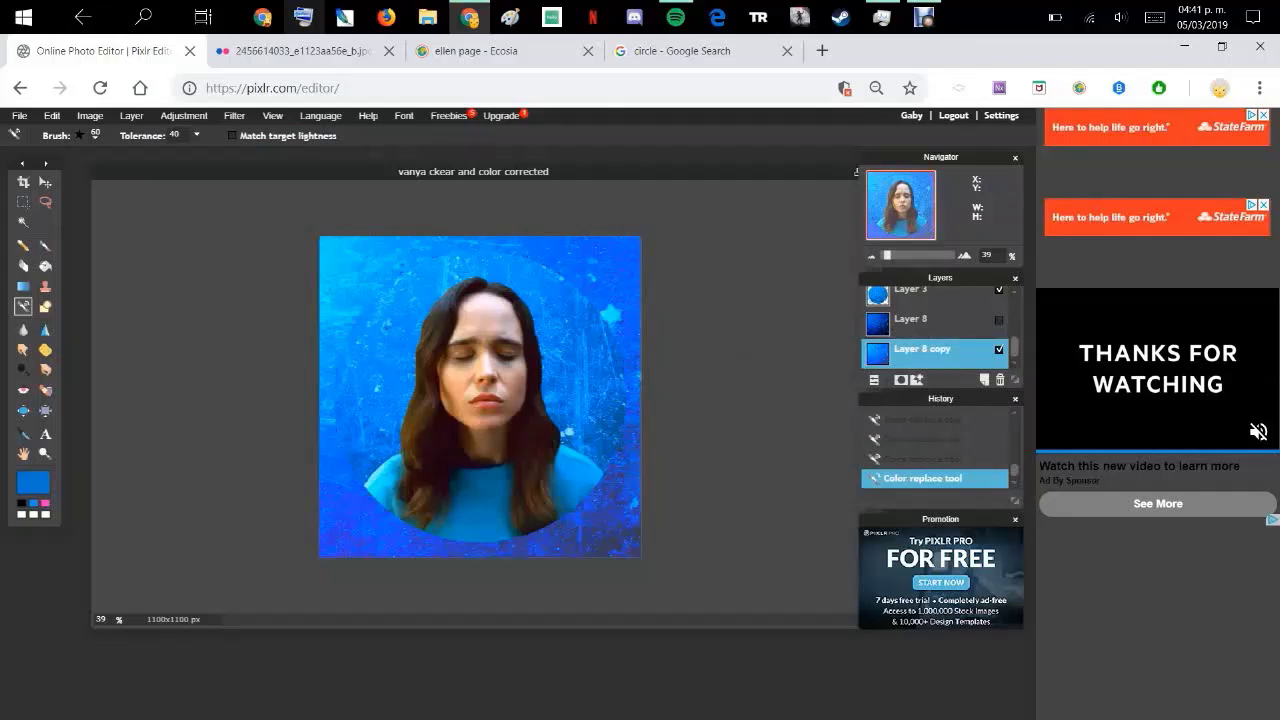
{"action": "left_click", "coordinate": [999, 349]}
{"action": "left_click", "coordinate": [999, 320]}
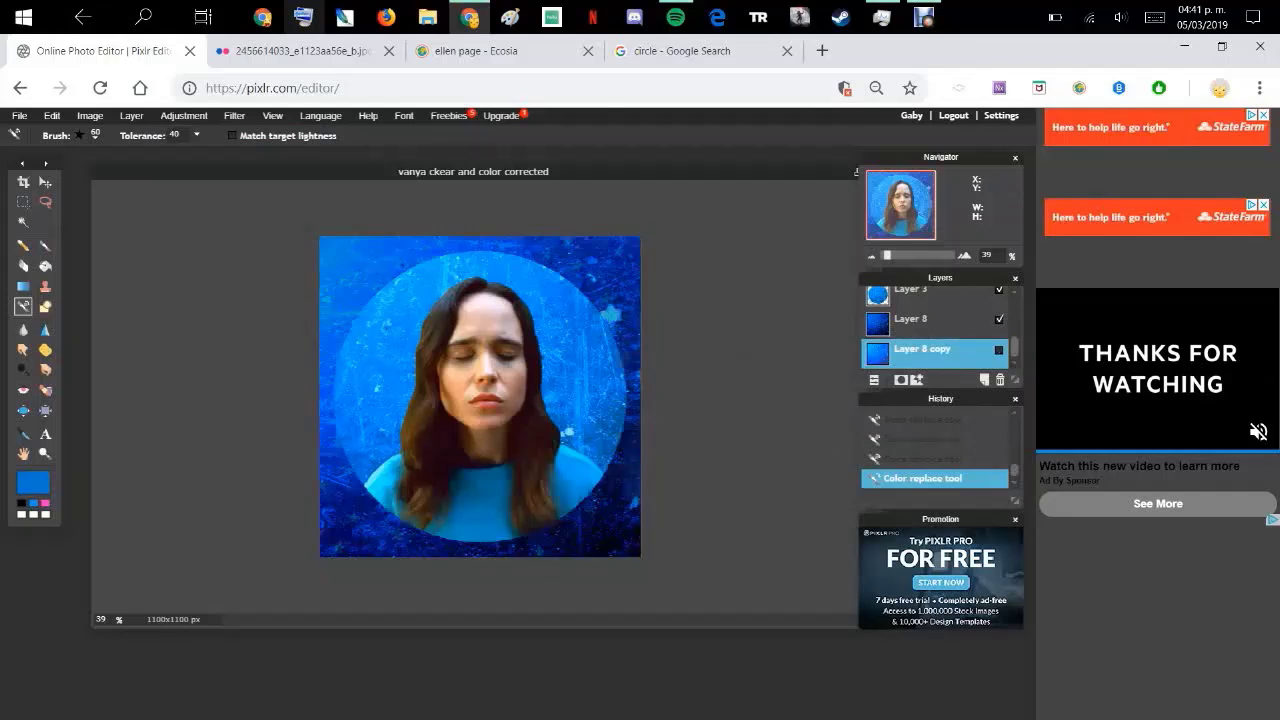
{"action": "left_click", "coordinate": [998, 320]}
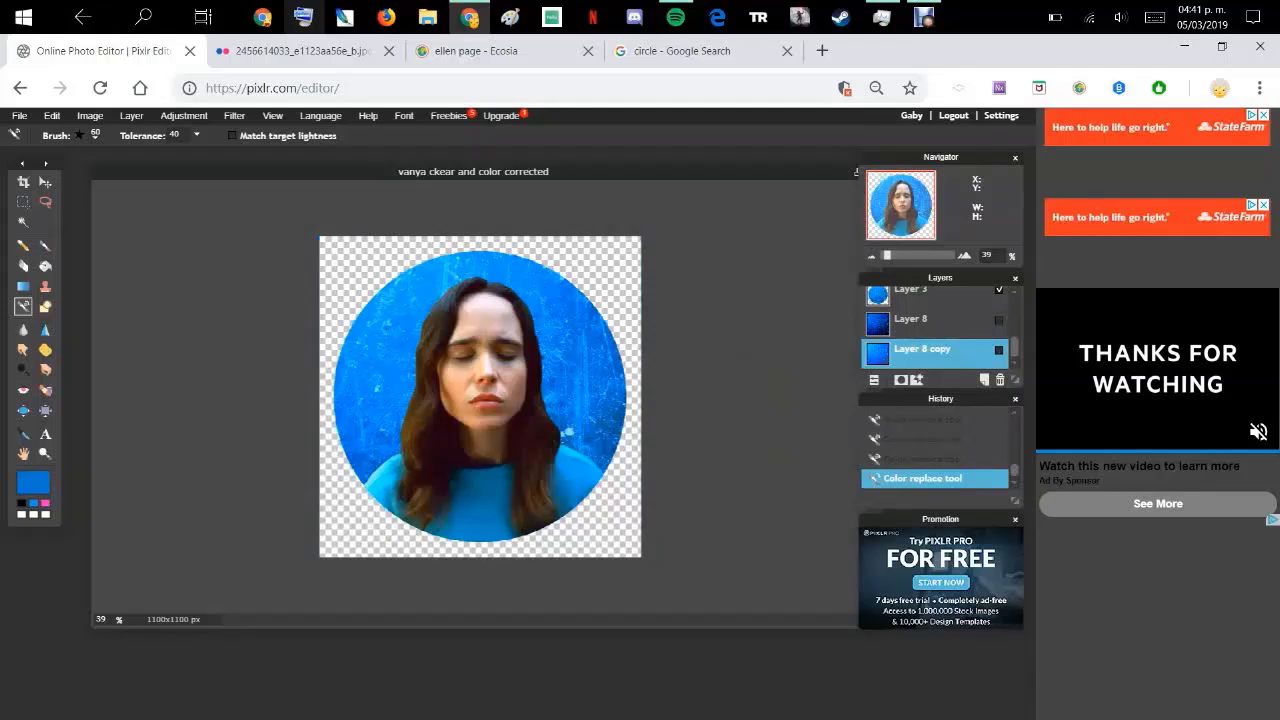
{"action": "left_click", "coordinate": [998, 320]}
{"action": "left_click", "coordinate": [998, 320]}
{"action": "left_click", "coordinate": [998, 320]}
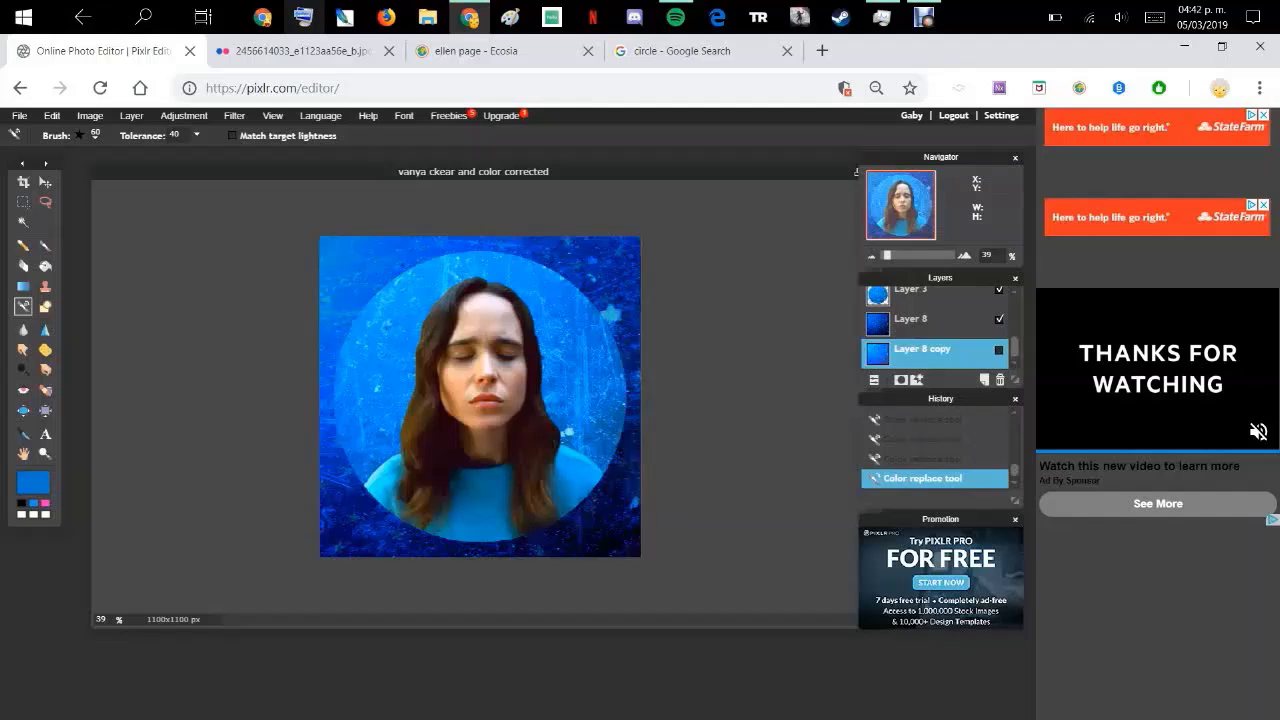
{"action": "left_click", "coordinate": [998, 319]}
{"action": "left_click", "coordinate": [998, 319]}
Revert to the earliest Color replace state in the history and move the hidden Layer 8 copy to the top of the layer stack
{"action": "left_click_drag", "start_coordinate": [1014, 470], "coordinate": [1014, 426]}
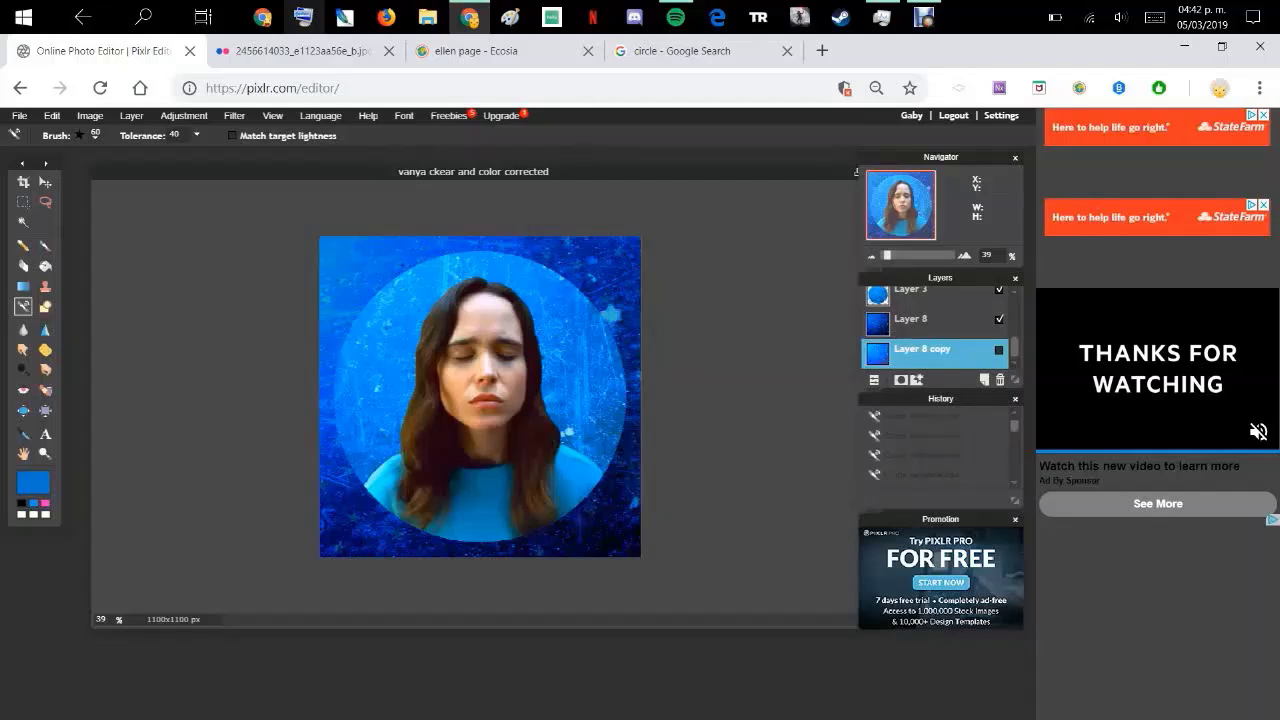
{"action": "left_click", "coordinate": [922, 416]}
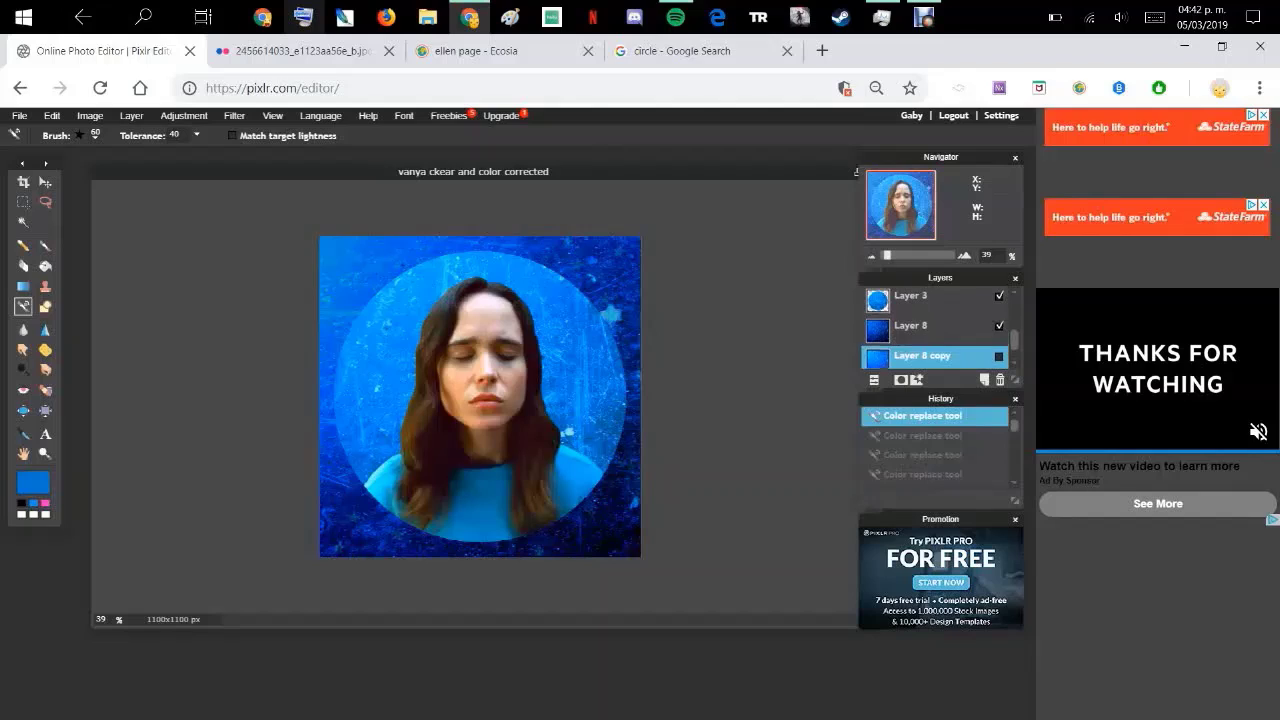
{"action": "right_click", "coordinate": [920, 321]}
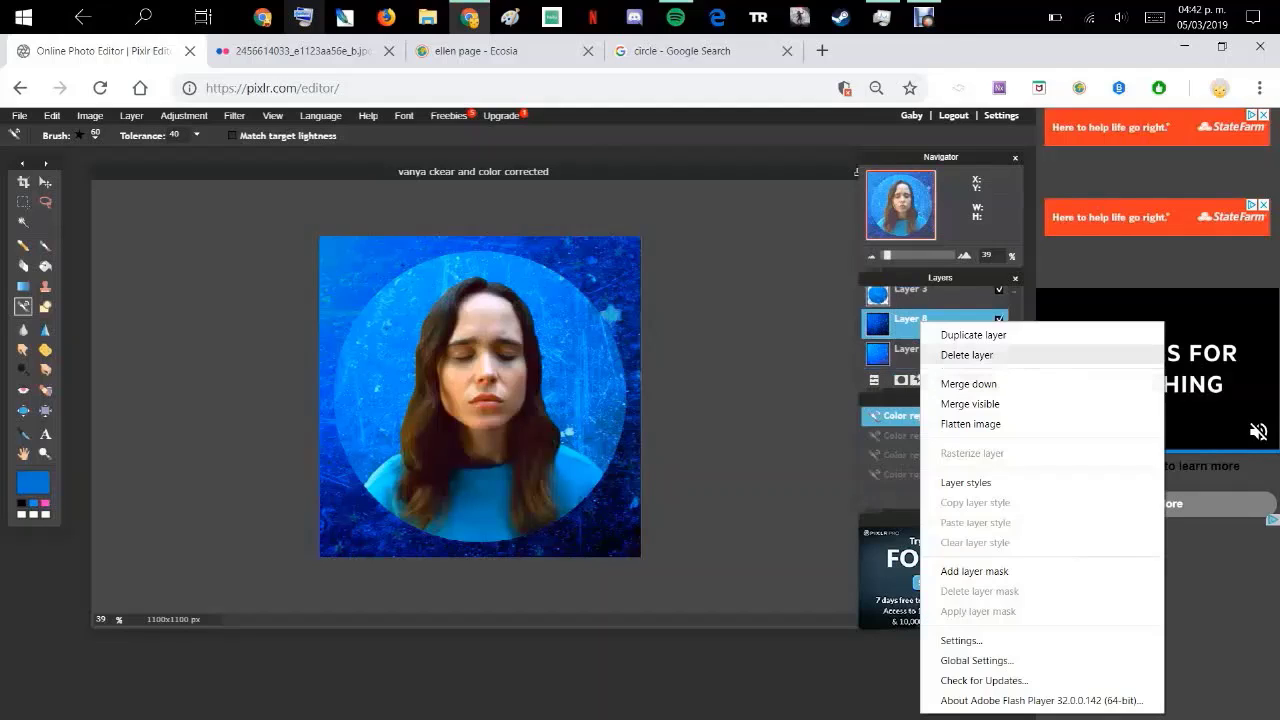
{"action": "left_click", "coordinate": [967, 354]}
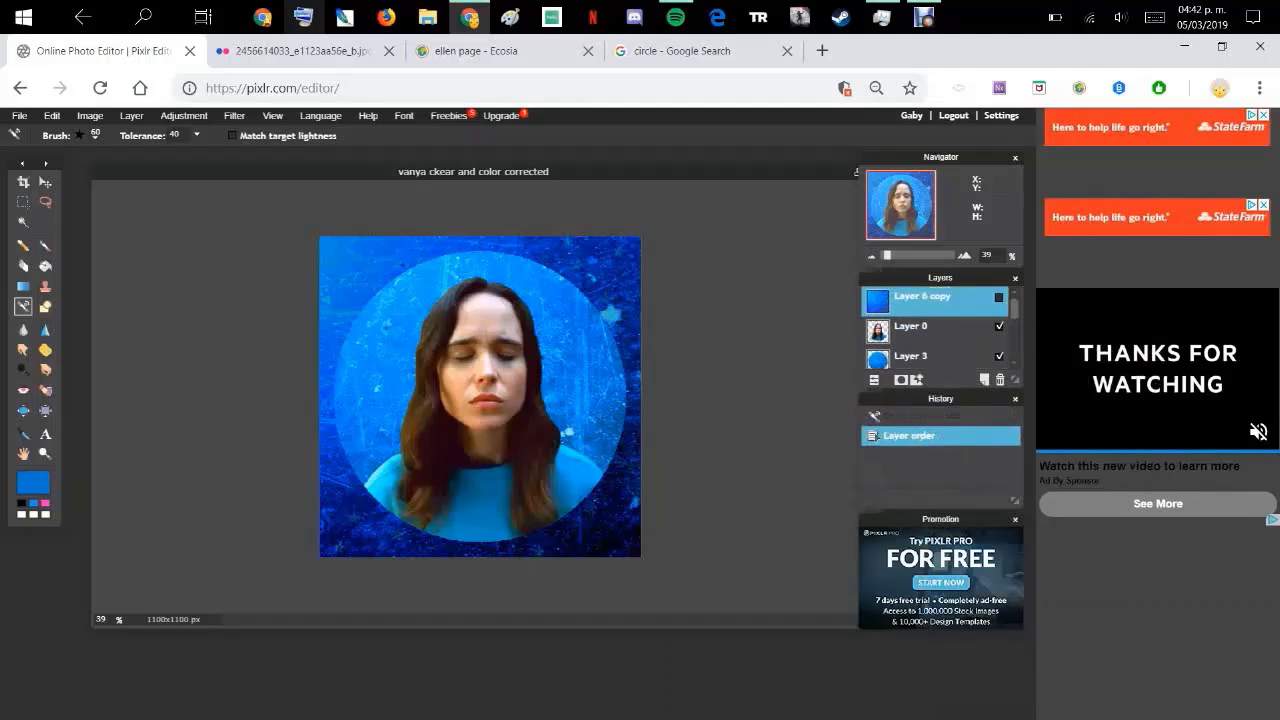
Delete the hidden layer copy at the top of the stack and the Layer 8 background
{"action": "right_click", "coordinate": [911, 298]}
{"action": "left_click", "coordinate": [957, 332]}
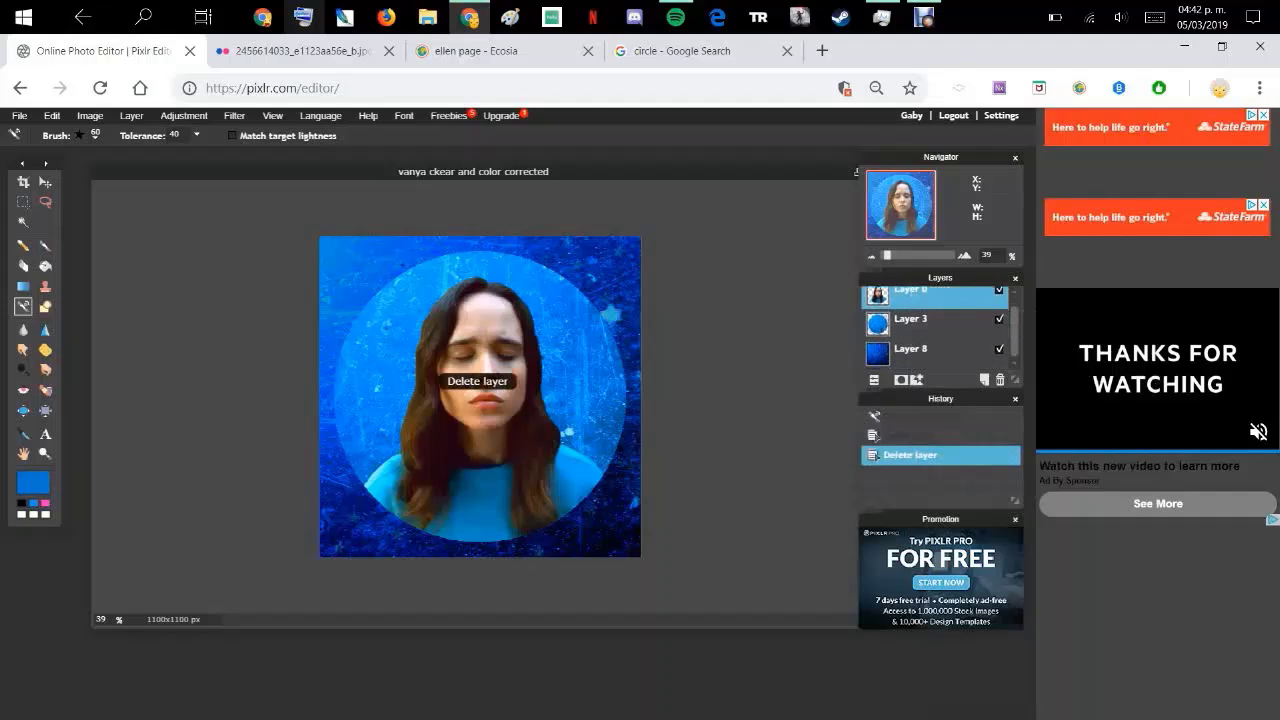
{"action": "right_click", "coordinate": [942, 336]}
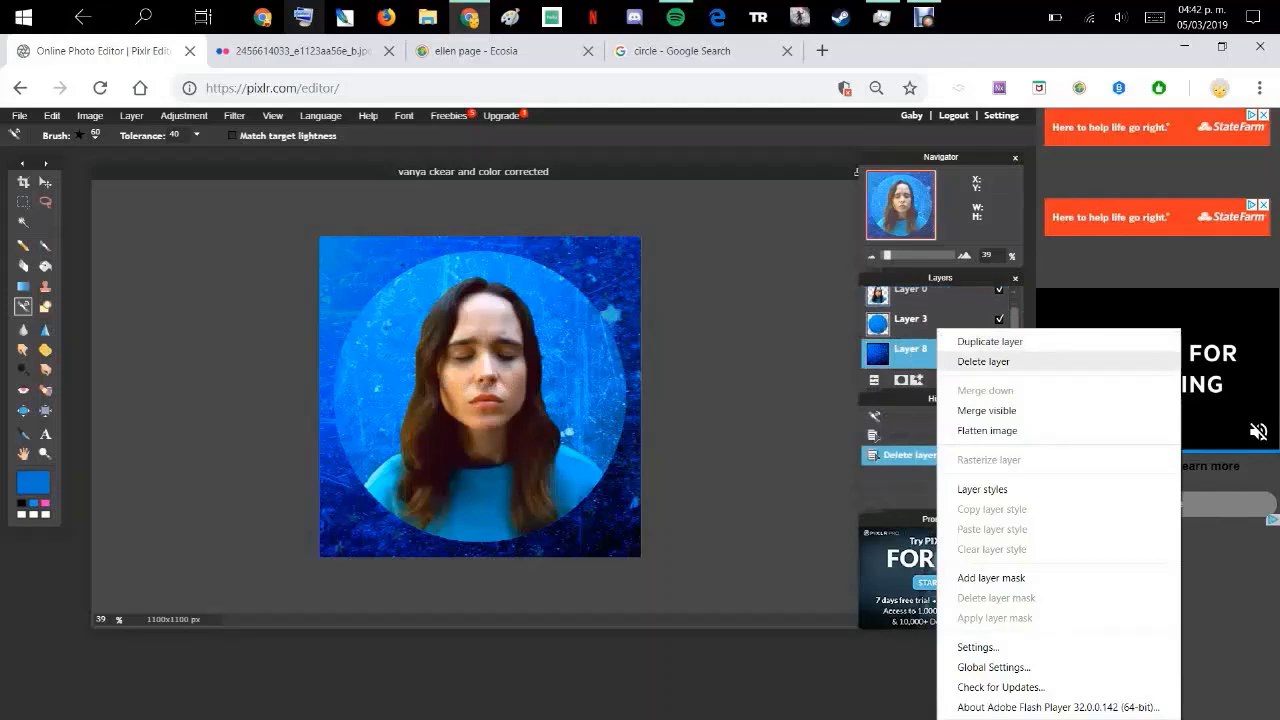
{"action": "left_click", "coordinate": [975, 360]}
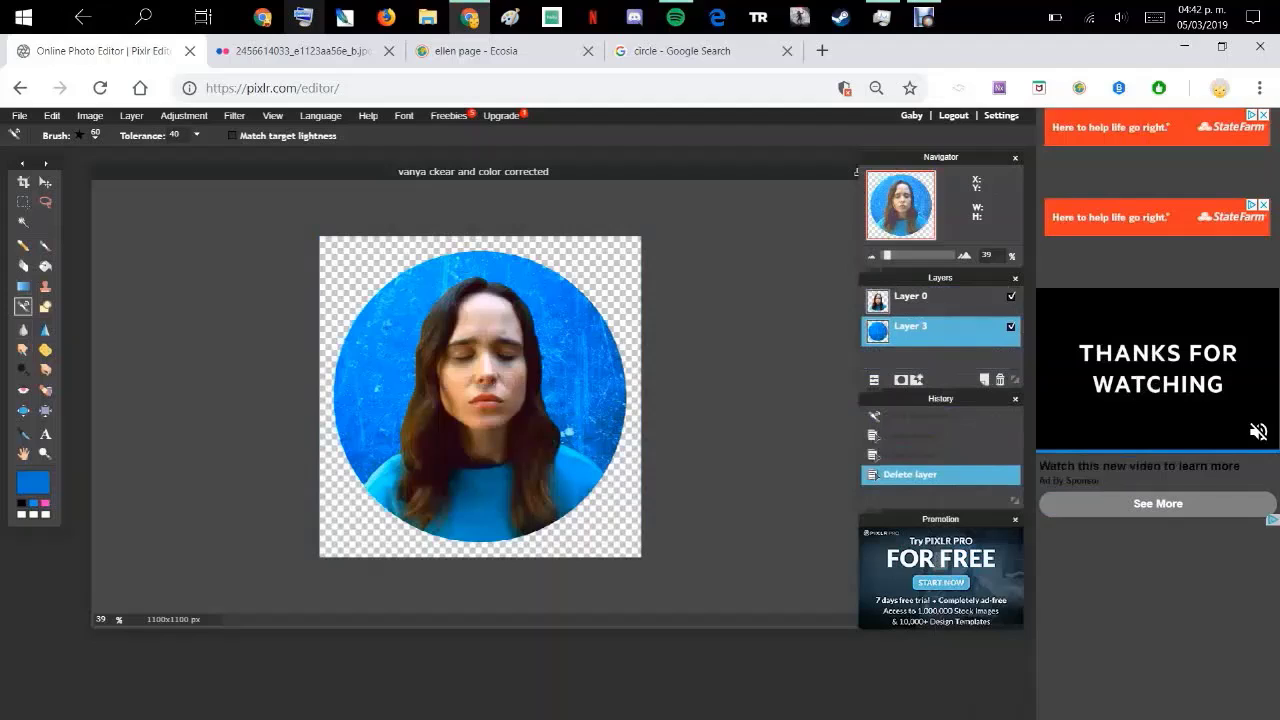
{"action": "left_click", "coordinate": [131, 115]}
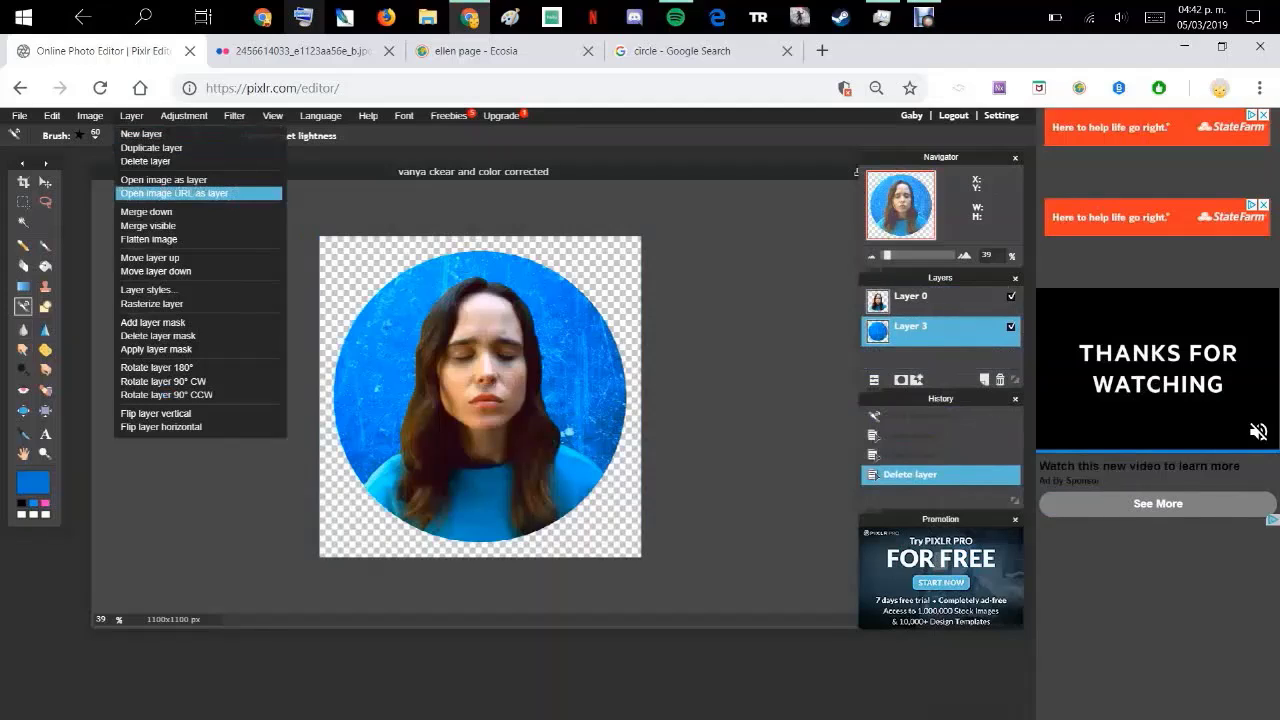
{"action": "left_click", "coordinate": [165, 192]}
{"action": "key", "text": "ctrl+v"}
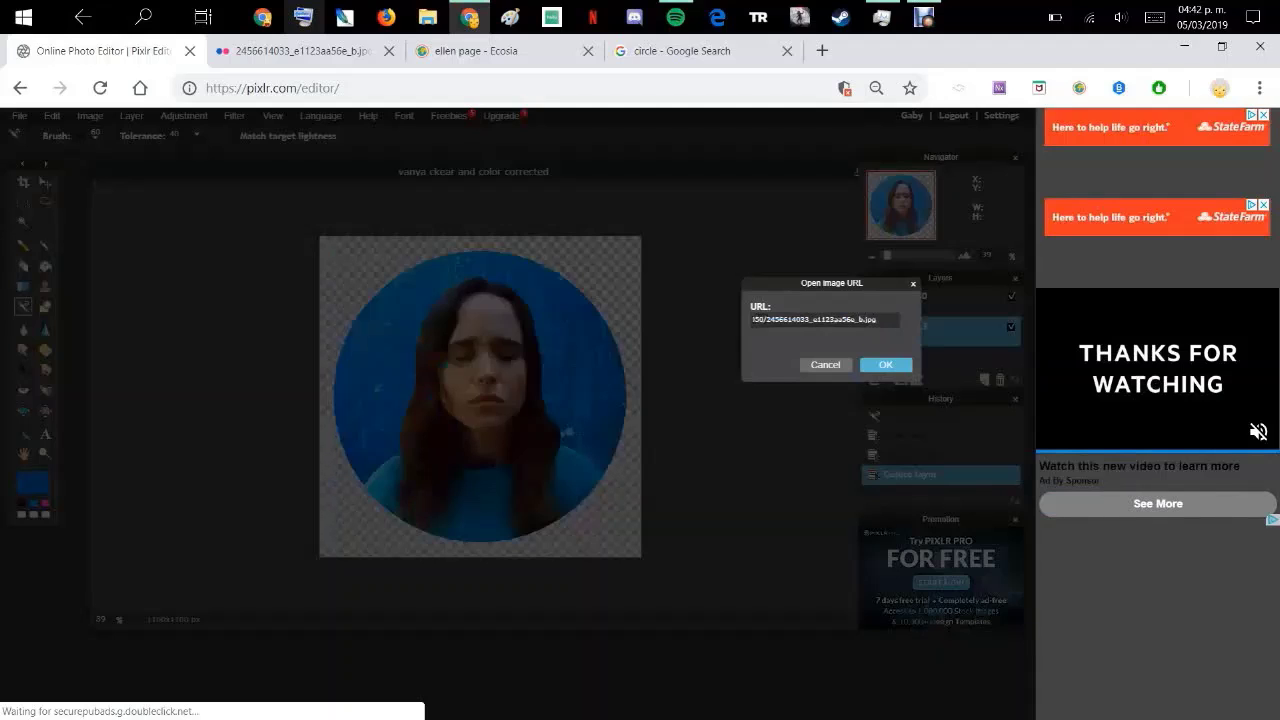
{"action": "key", "text": "Return"}
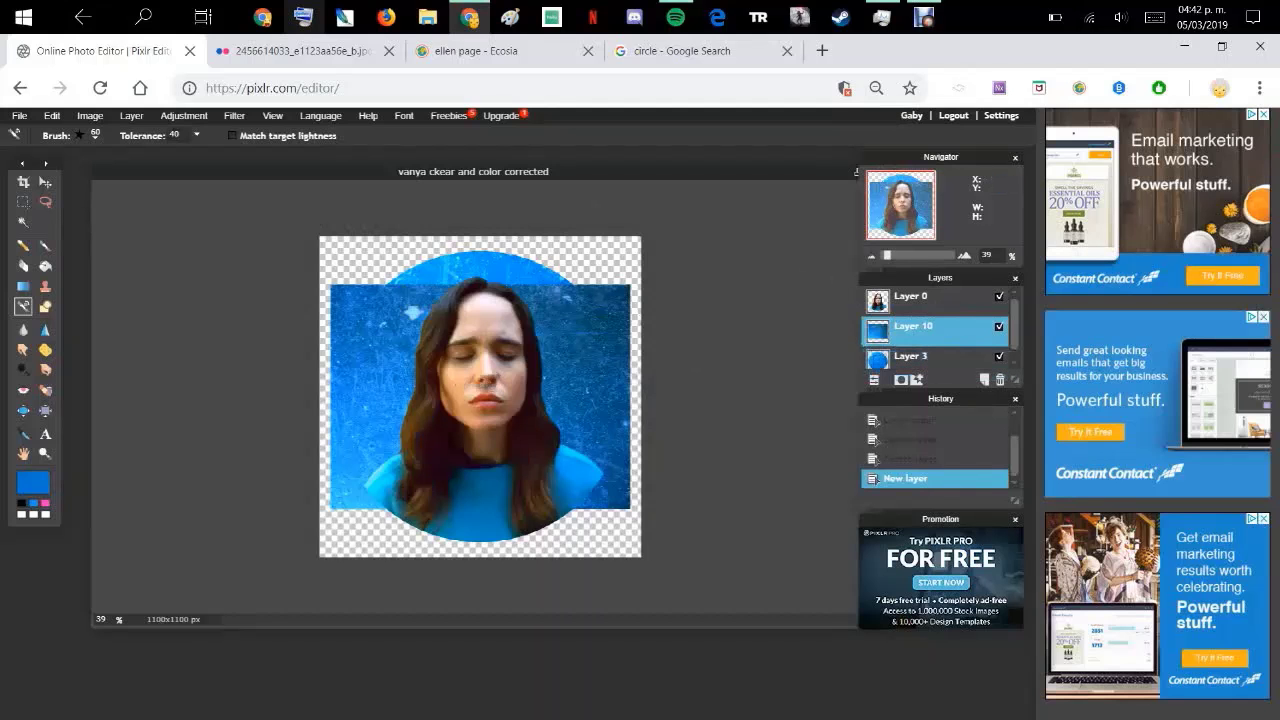
{"action": "left_click_drag", "start_coordinate": [910, 318], "coordinate": [915, 356]}
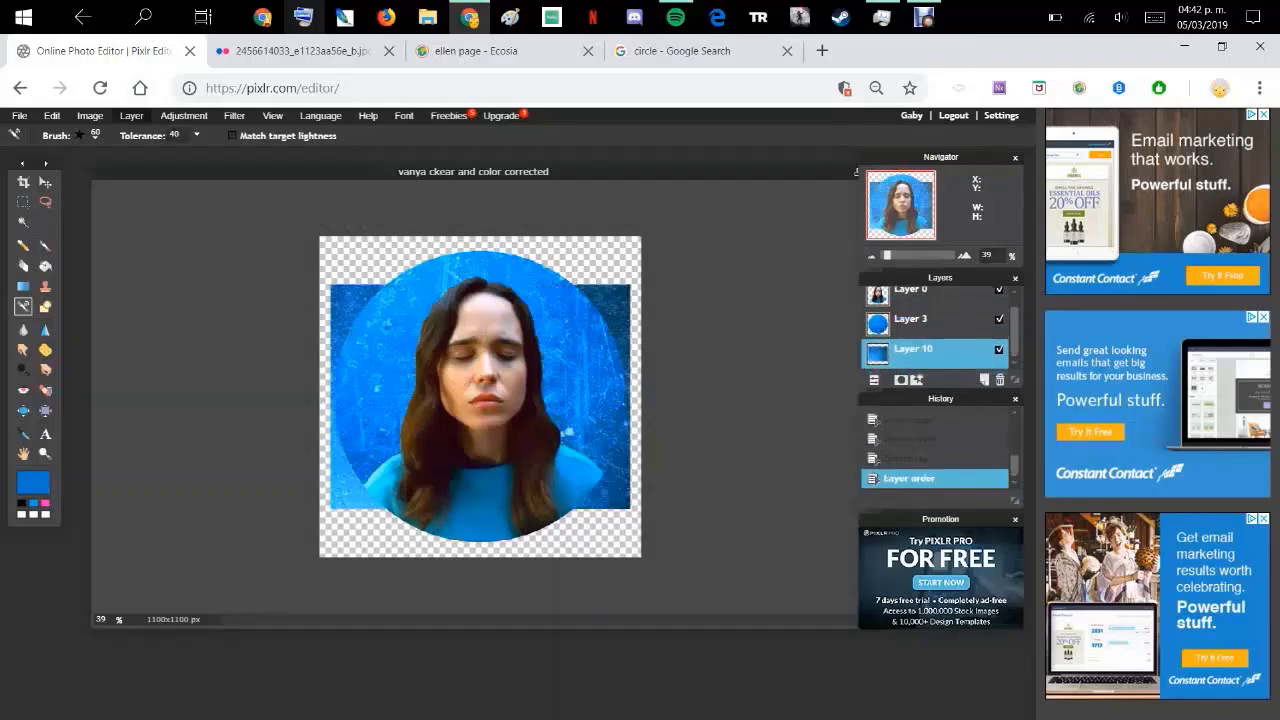
Free transform Layer 10, rotating it about 90 degrees clockwise and enlarging and positioning it to cover the whole canvas
{"action": "left_click", "coordinate": [90, 116]}
{"action": "mouse_move", "coordinate": [131, 116]}
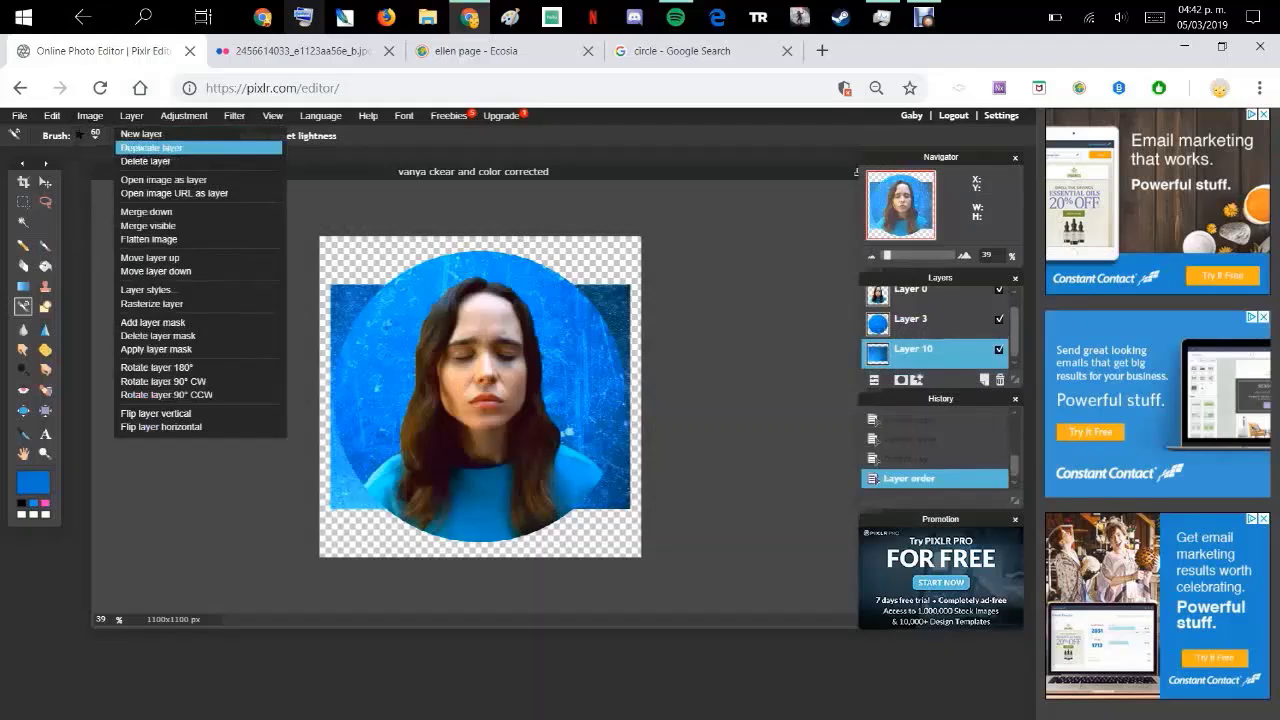
{"action": "mouse_move", "coordinate": [184, 116]}
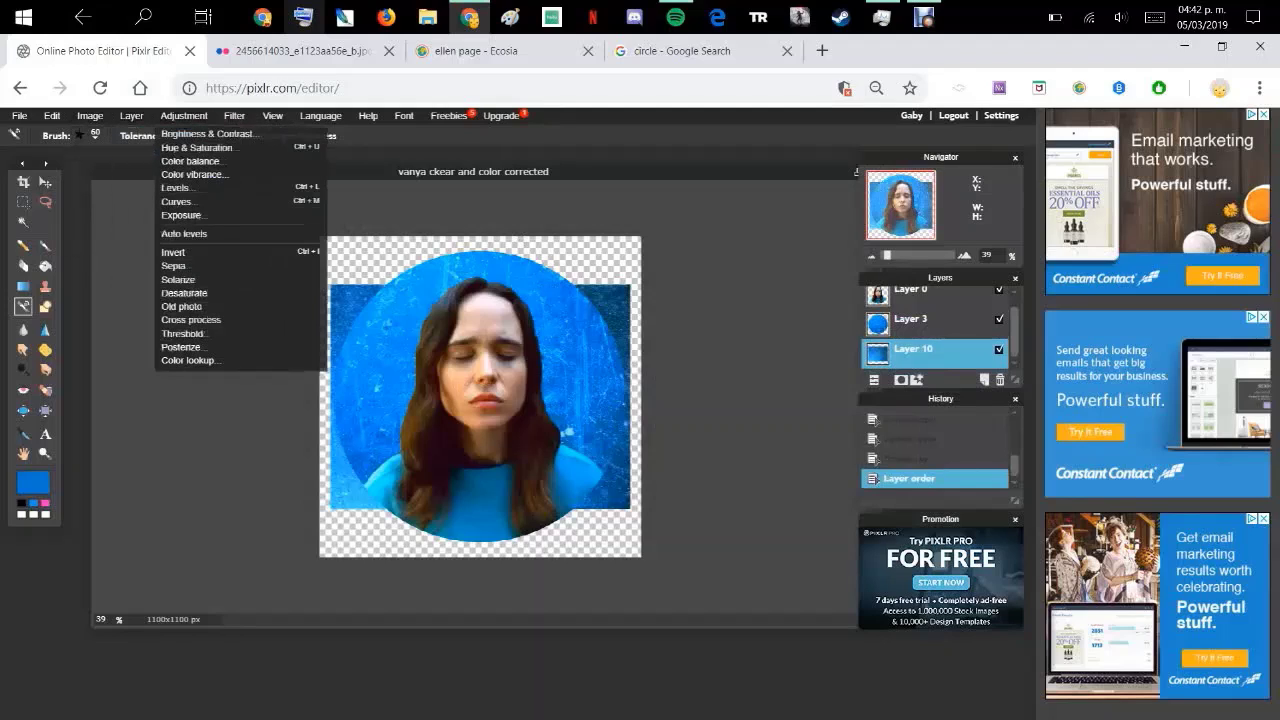
{"action": "mouse_move", "coordinate": [52, 116]}
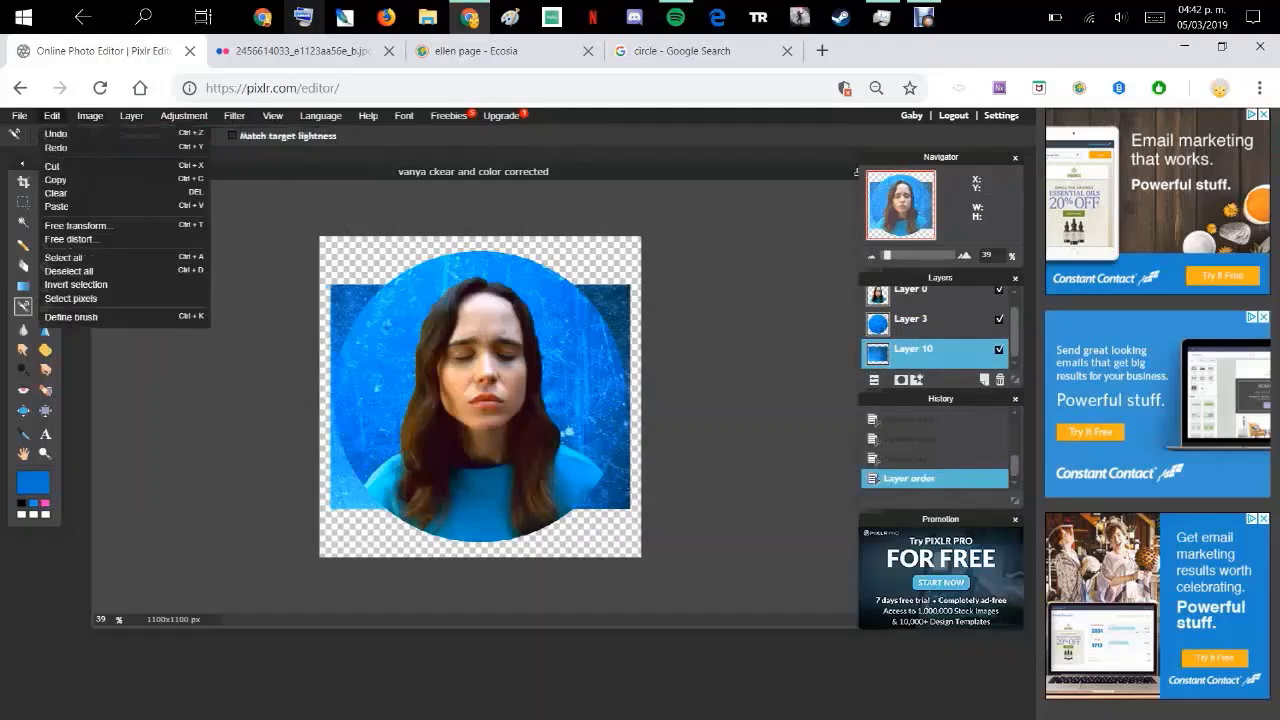
{"action": "left_click", "coordinate": [70, 227]}
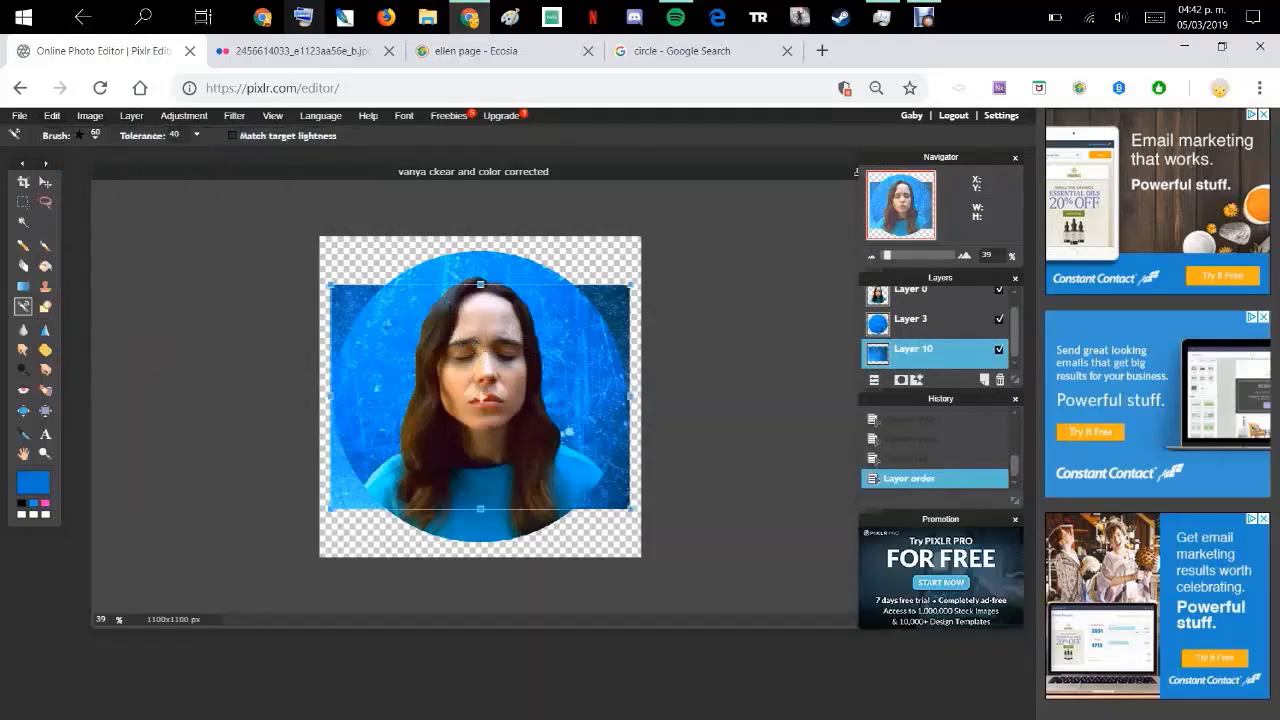
{"action": "left_click_drag", "start_coordinate": [326, 267], "coordinate": [543, 208]}
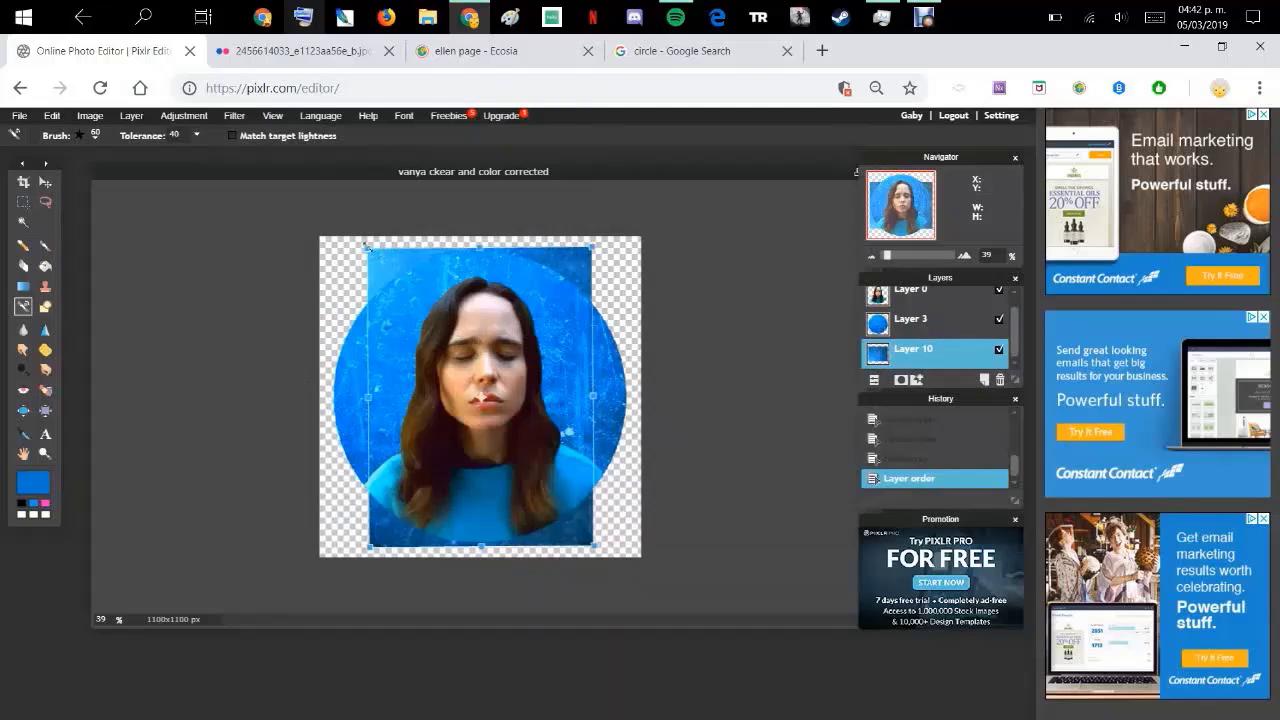
{"action": "left_click_drag", "start_coordinate": [367, 246], "coordinate": [296, 180]}
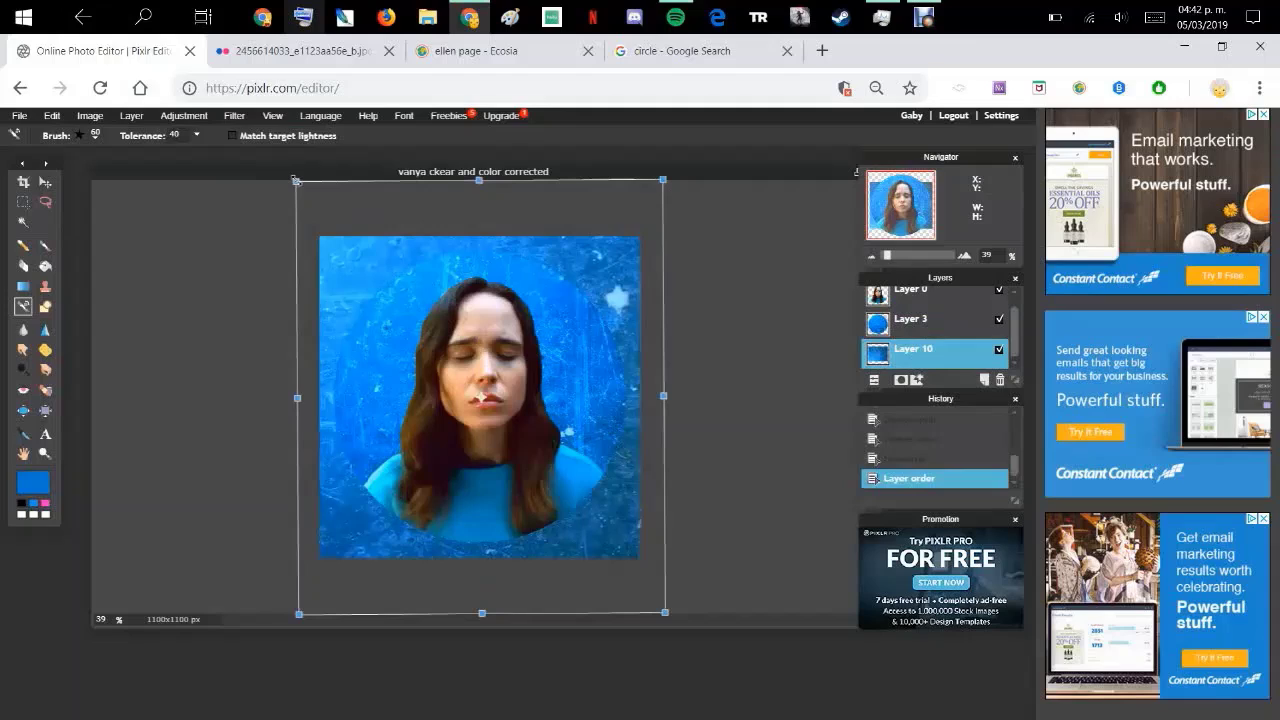
{"action": "left_click_drag", "start_coordinate": [345, 295], "coordinate": [362, 290]}
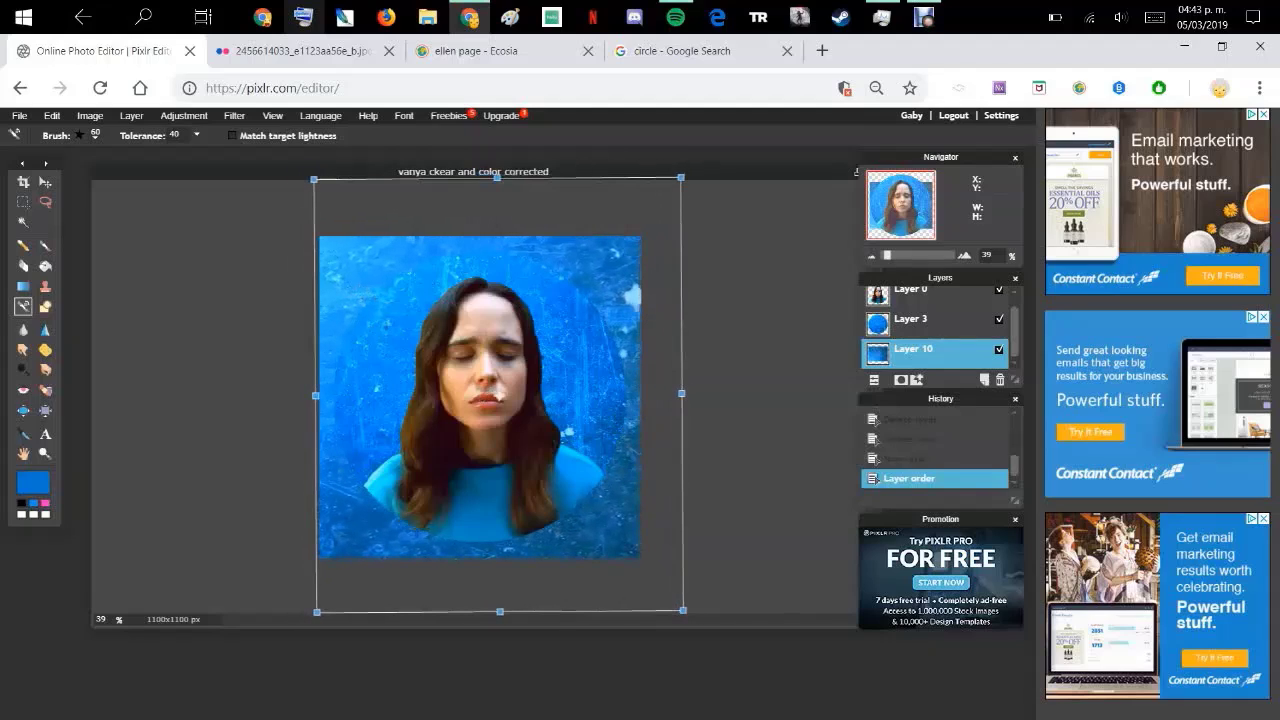
{"action": "left_click_drag", "start_coordinate": [317, 178], "coordinate": [291, 163]}
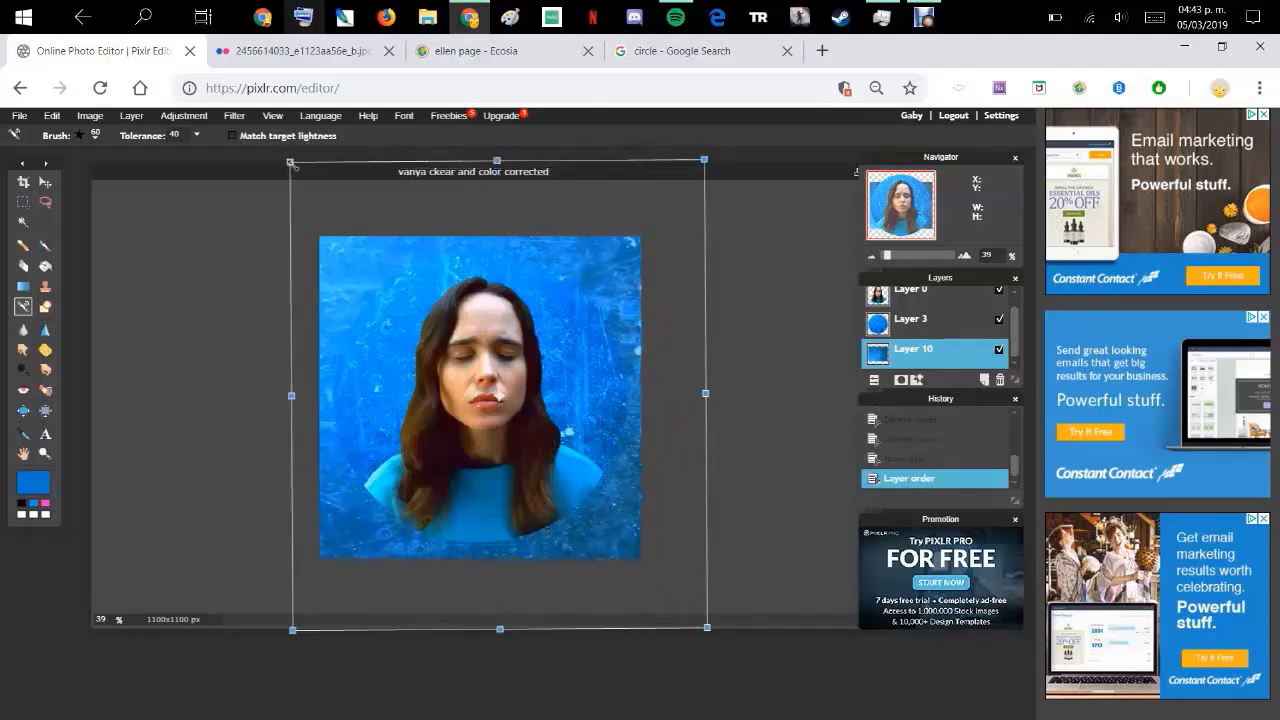
{"action": "left_click_drag", "start_coordinate": [342, 283], "coordinate": [343, 296]}
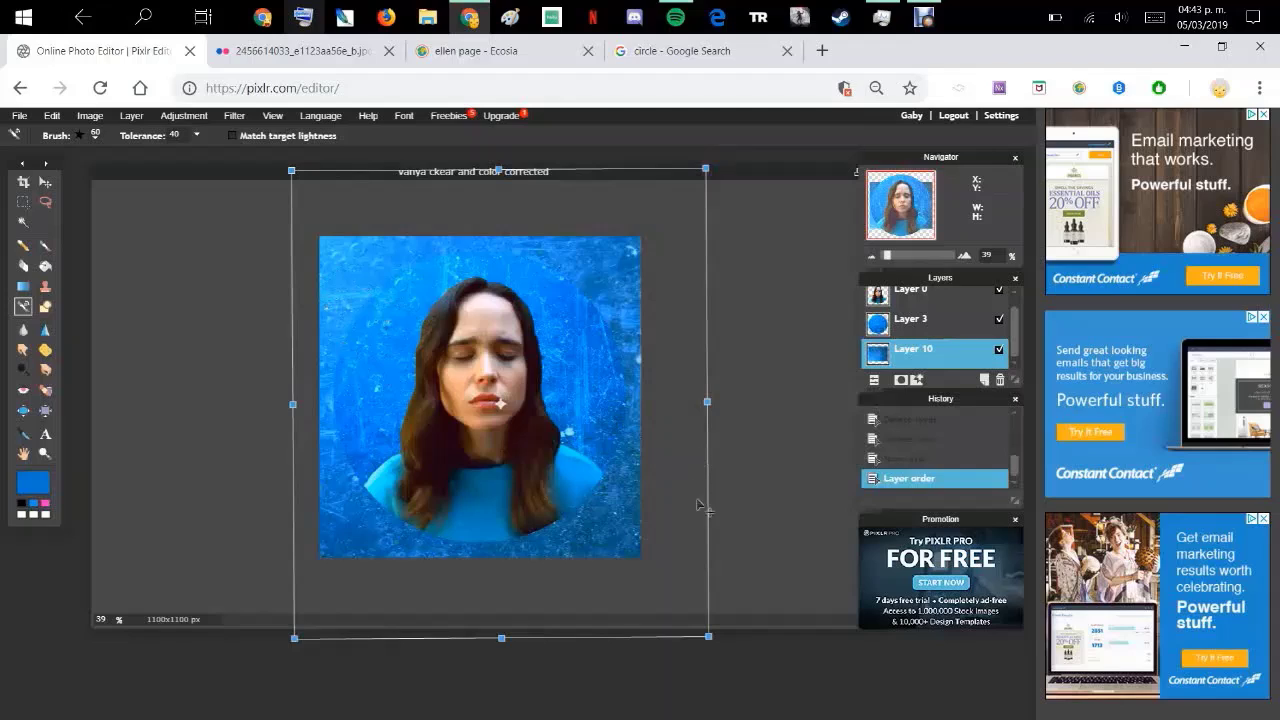
{"action": "key", "text": "Return"}
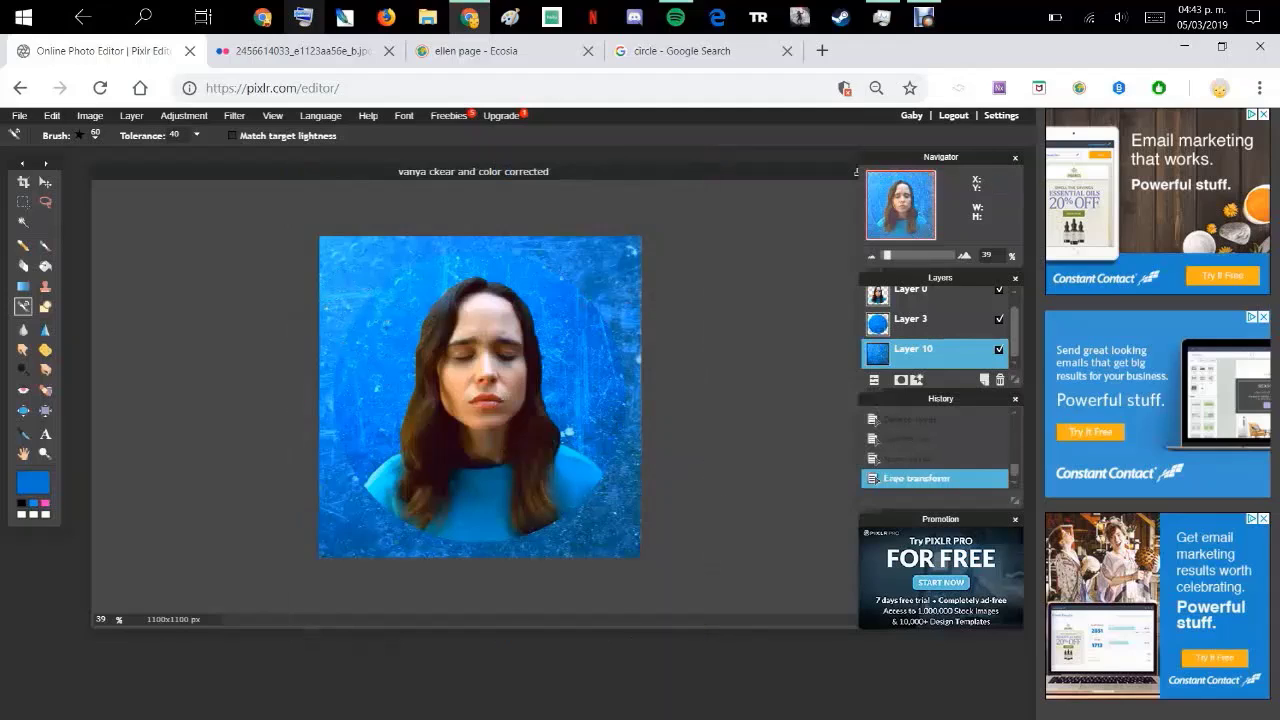
Adjust Layer 10 with Brightness & Contrast, setting brightness to 4 and contrast to 48
{"action": "left_click", "coordinate": [184, 115]}
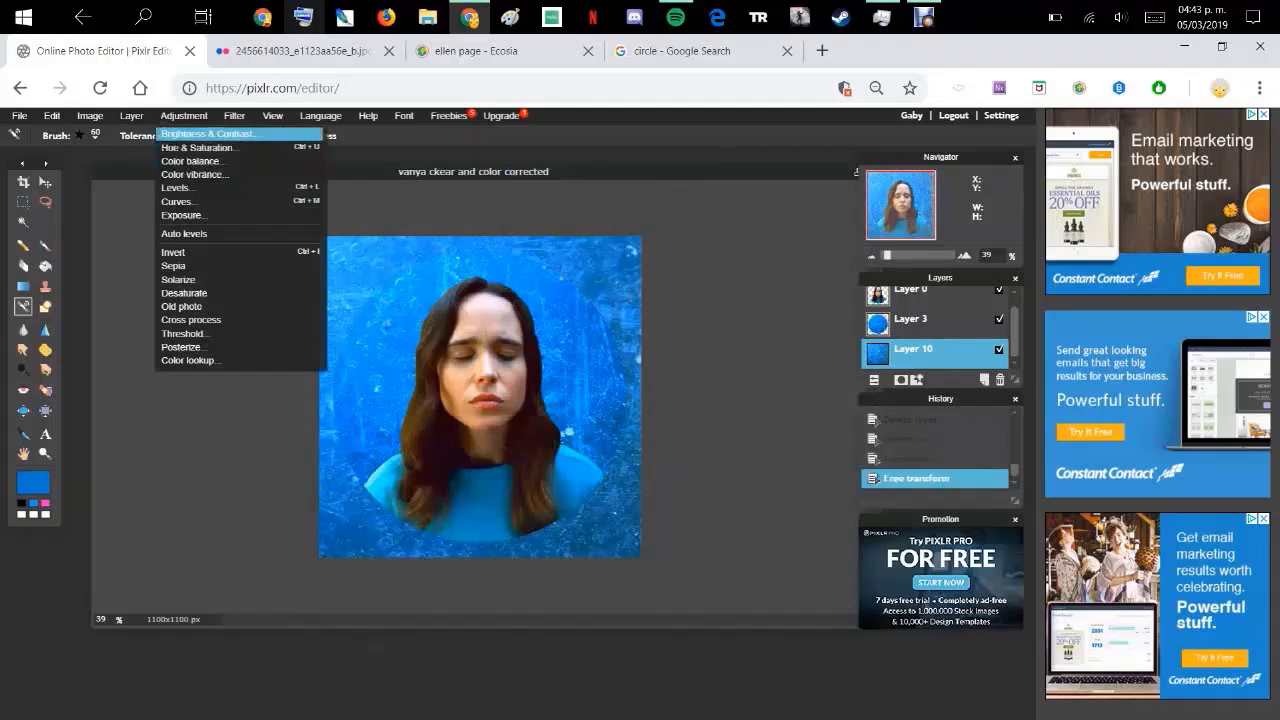
{"action": "left_click", "coordinate": [208, 133]}
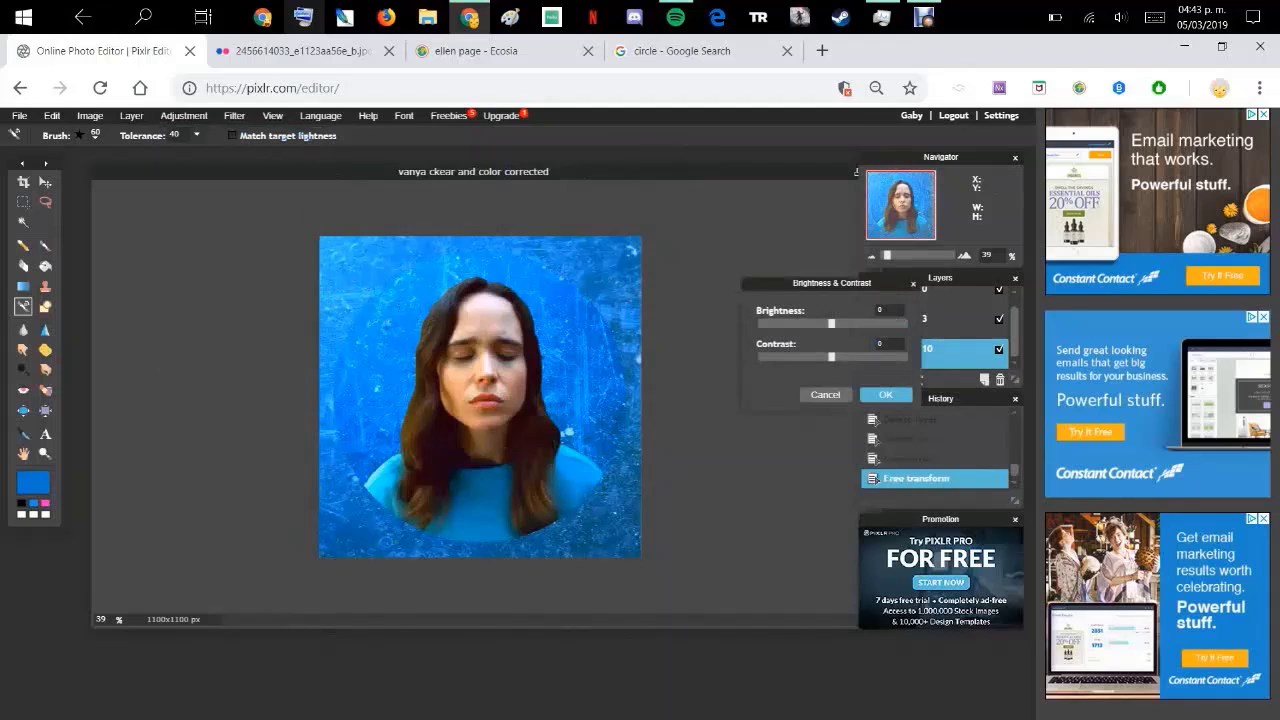
{"action": "mouse_move", "coordinate": [831, 323]}
{"action": "left_mouse_down"}
{"action": "mouse_move", "coordinate": [865, 356]}
{"action": "mouse_move", "coordinate": [849, 356]}
{"action": "mouse_move", "coordinate": [867, 356]}
{"action": "mouse_move", "coordinate": [832, 323]}
{"action": "left_mouse_up"}
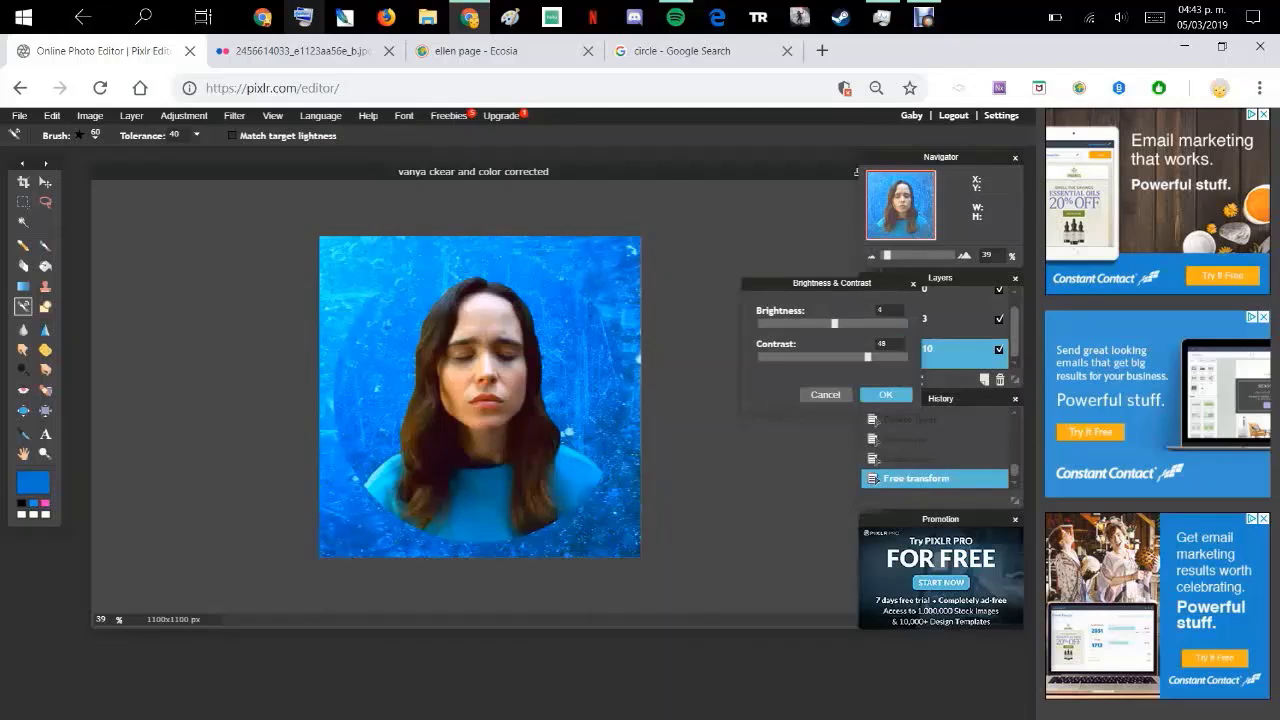
{"action": "left_click", "coordinate": [885, 394]}
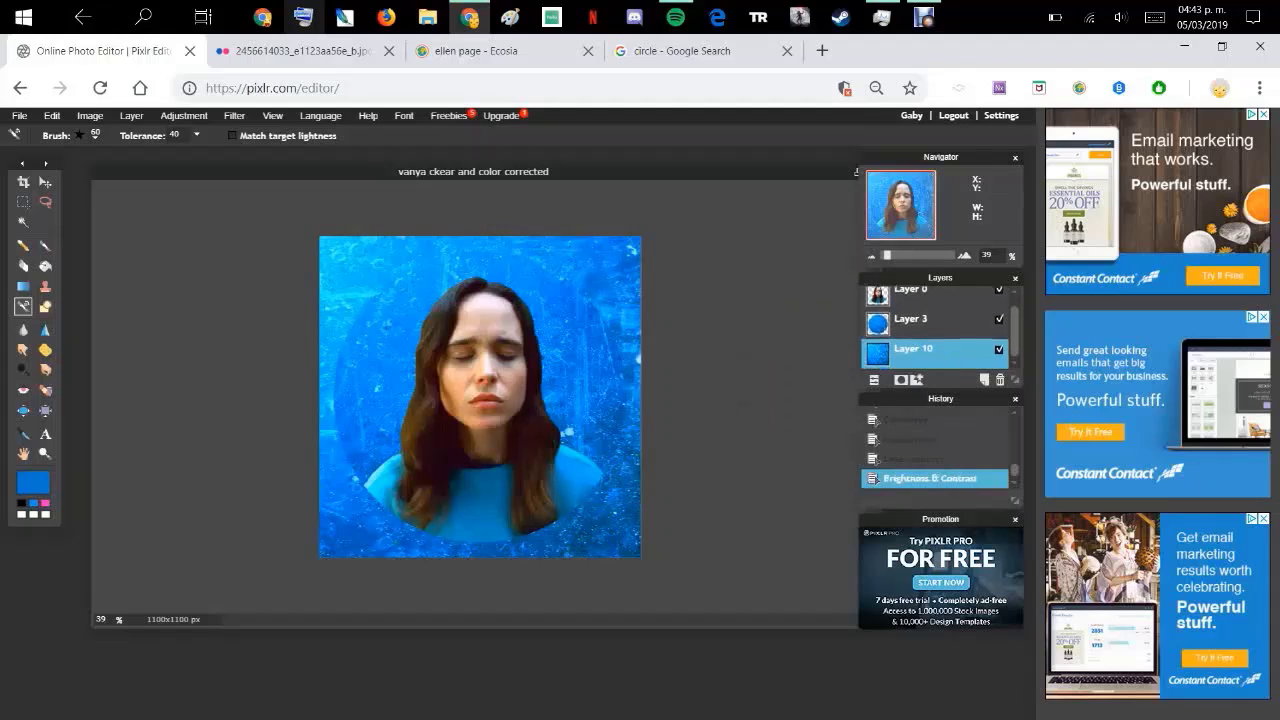
Duplicate Layer 10 and set the copy's hue to 15, saturation to 14 and lightness to -34
{"action": "right_click", "coordinate": [899, 330]}
{"action": "left_click", "coordinate": [953, 341]}
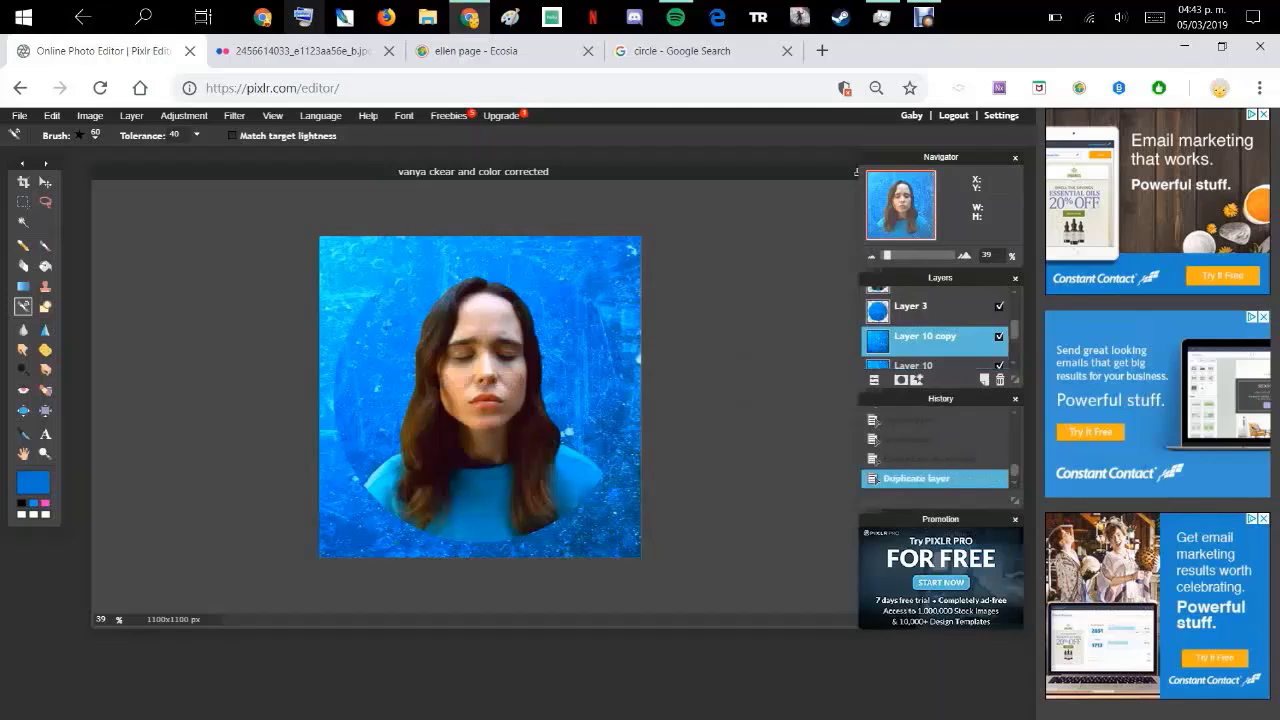
{"action": "left_click", "coordinate": [184, 115]}
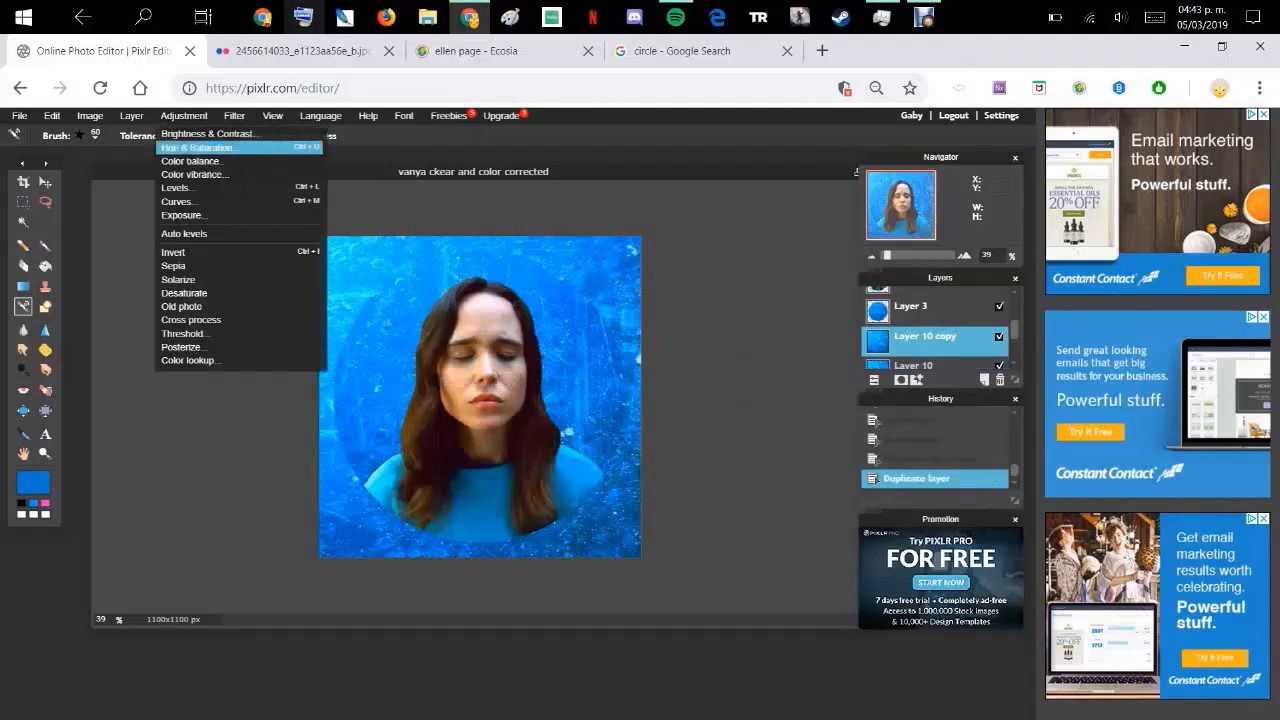
{"action": "left_click", "coordinate": [197, 147]}
{"action": "left_click_drag", "start_coordinate": [831, 390], "coordinate": [838, 323]}
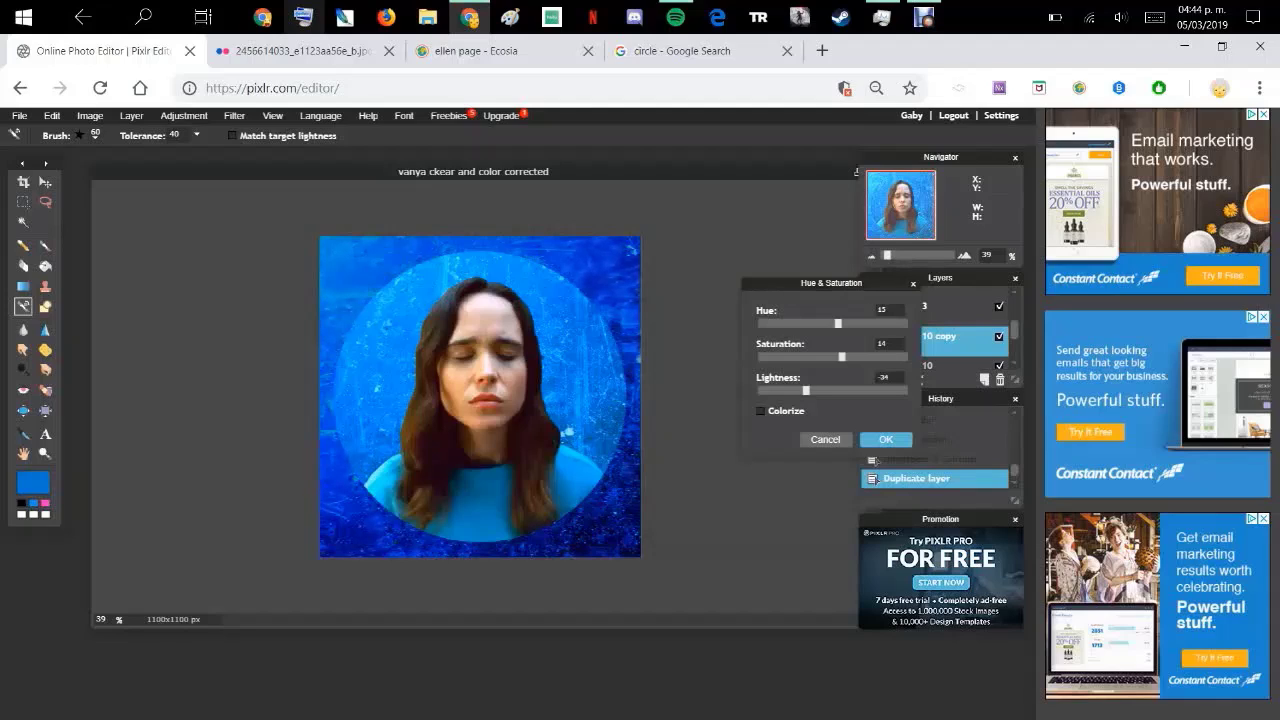
{"action": "left_click", "coordinate": [886, 440]}
Erase scattered star shapes from Layer 10 copy around the circle using the Eraser with the size 60 star brush
{"action": "scroll", "coordinate": [765, 431], "scroll_direction": "down", "scroll_amount": 5}
{"action": "scroll", "coordinate": [757, 430], "scroll_direction": "up", "scroll_amount": 3}
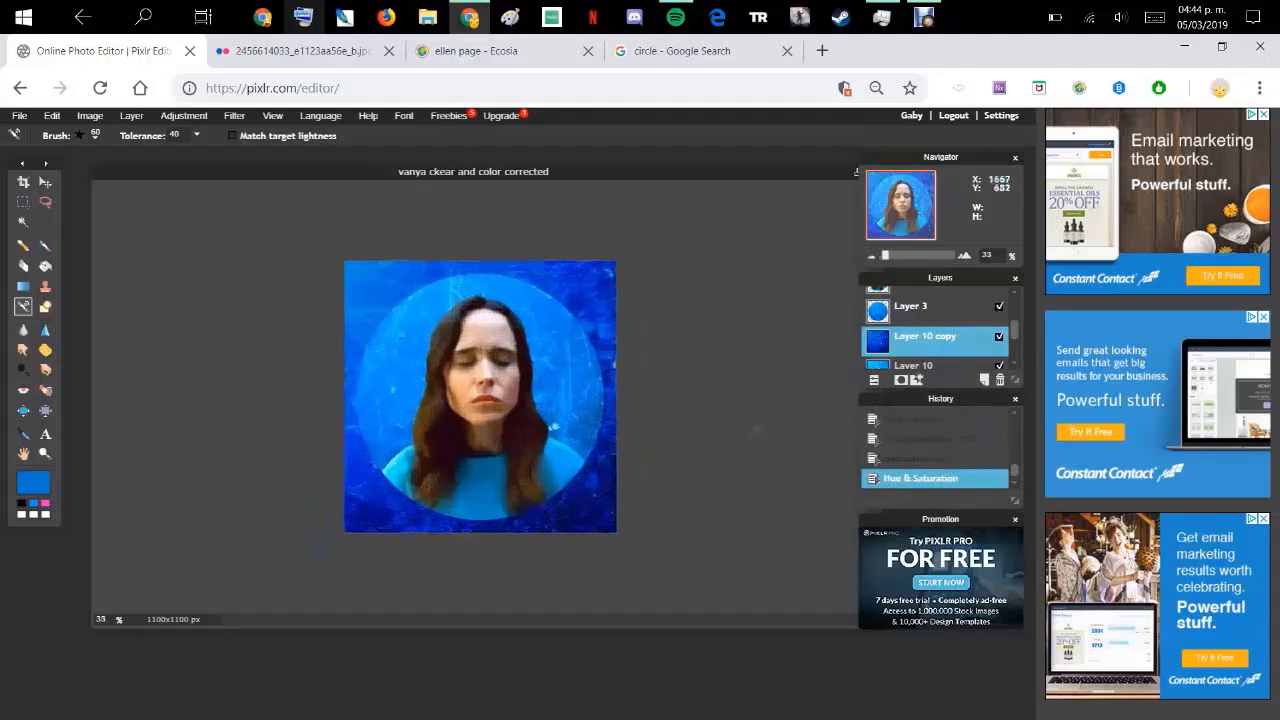
{"action": "scroll", "coordinate": [935, 330], "scroll_direction": "down", "scroll_amount": 1}
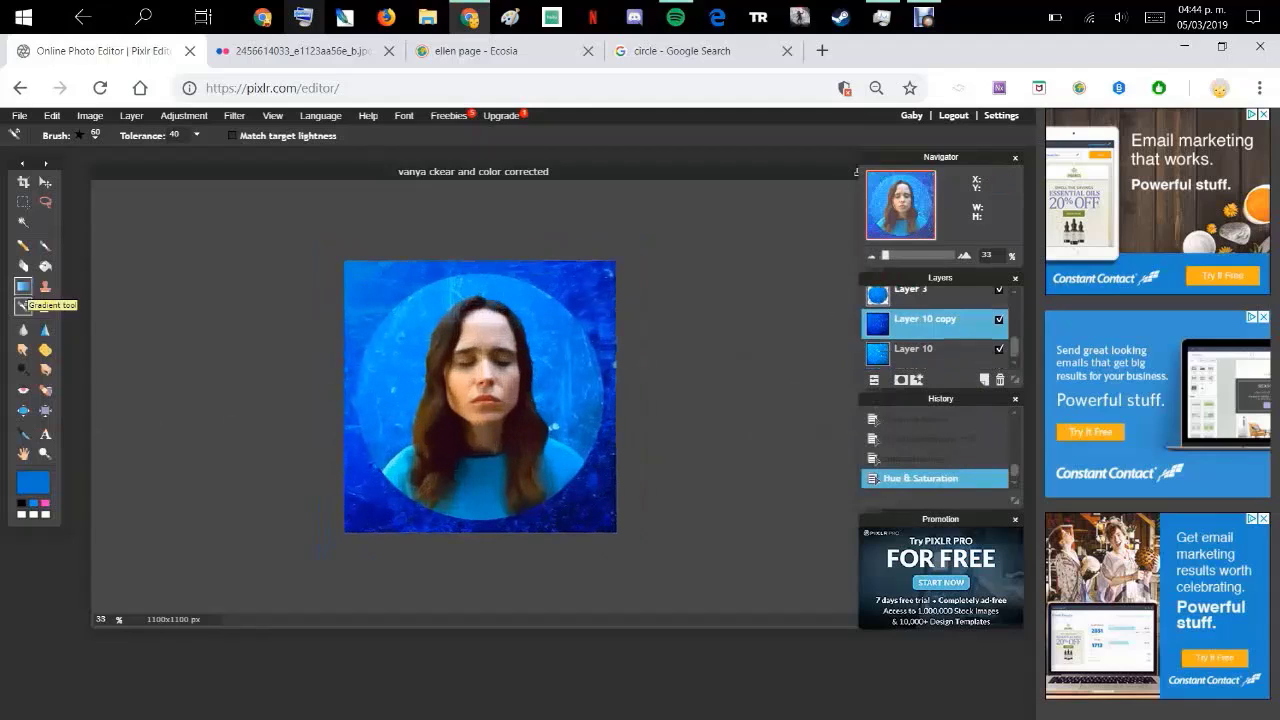
{"action": "left_click", "coordinate": [23, 265]}
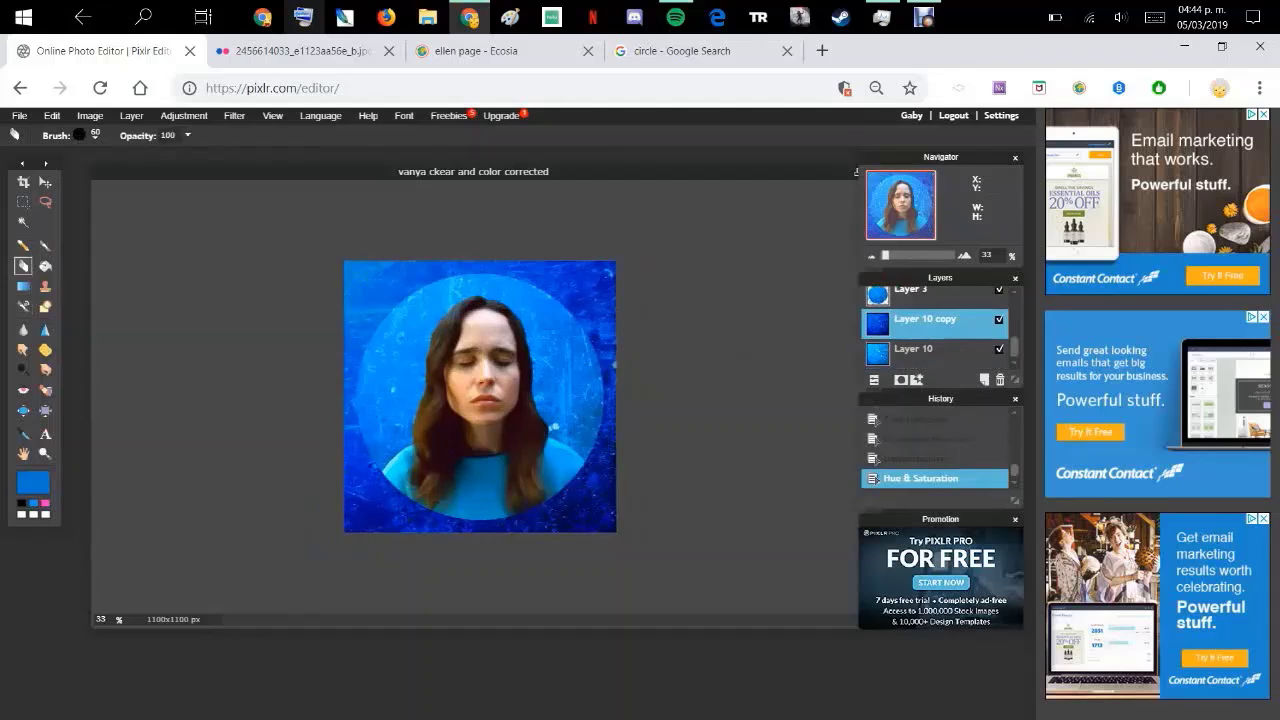
{"action": "left_click", "coordinate": [80, 134]}
{"action": "left_click", "coordinate": [137, 268]}
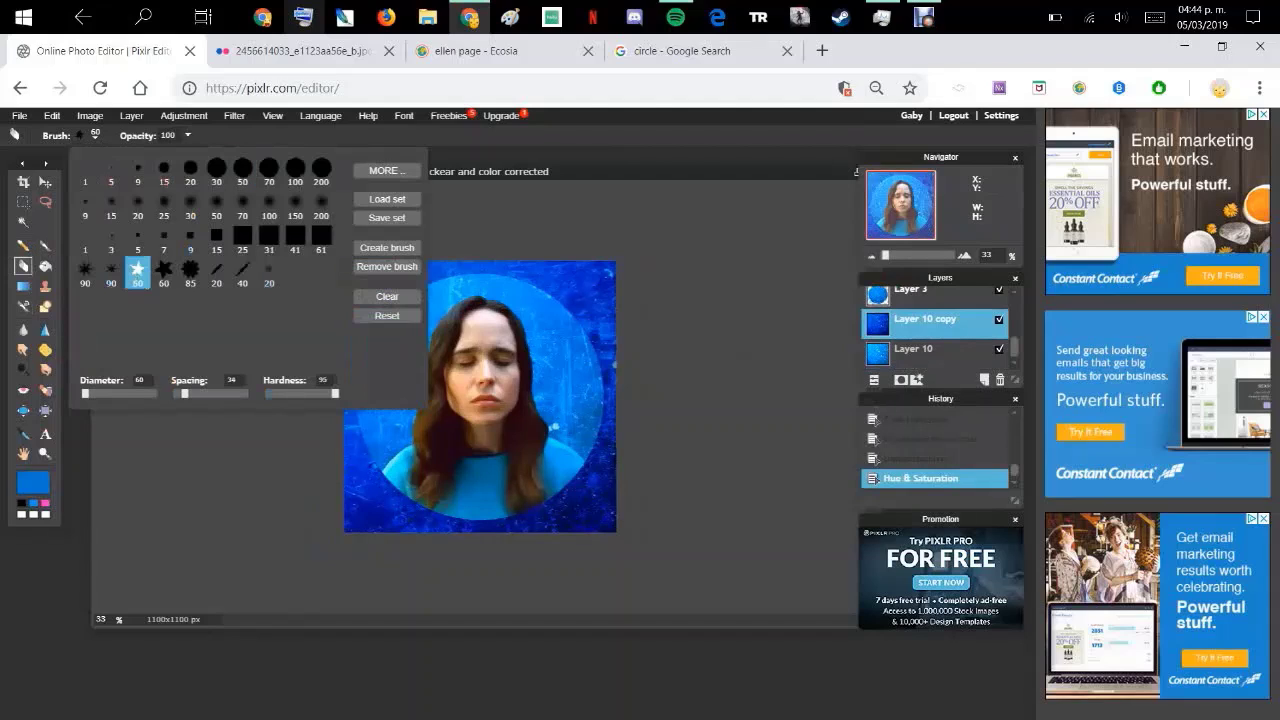
{"action": "left_click", "coordinate": [151, 477]}
{"action": "left_click", "coordinate": [372, 293]}
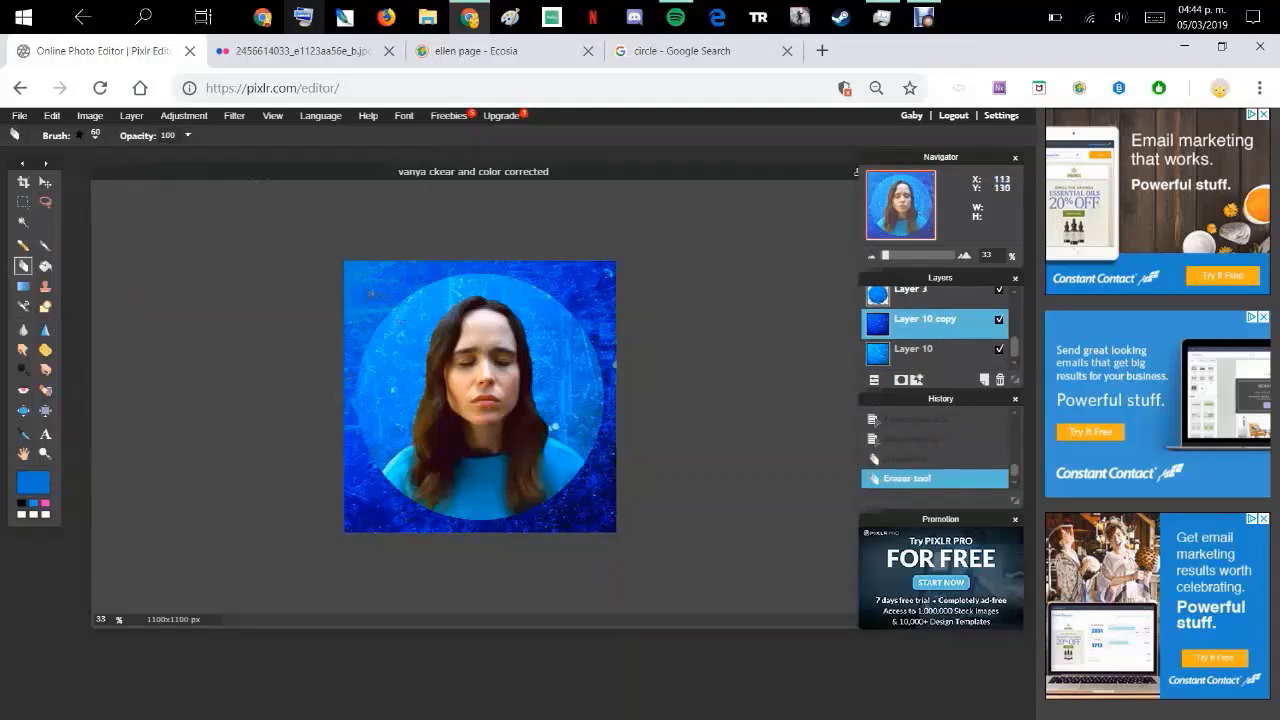
{"action": "left_click", "coordinate": [373, 266]}
{"action": "left_click", "coordinate": [350, 283]}
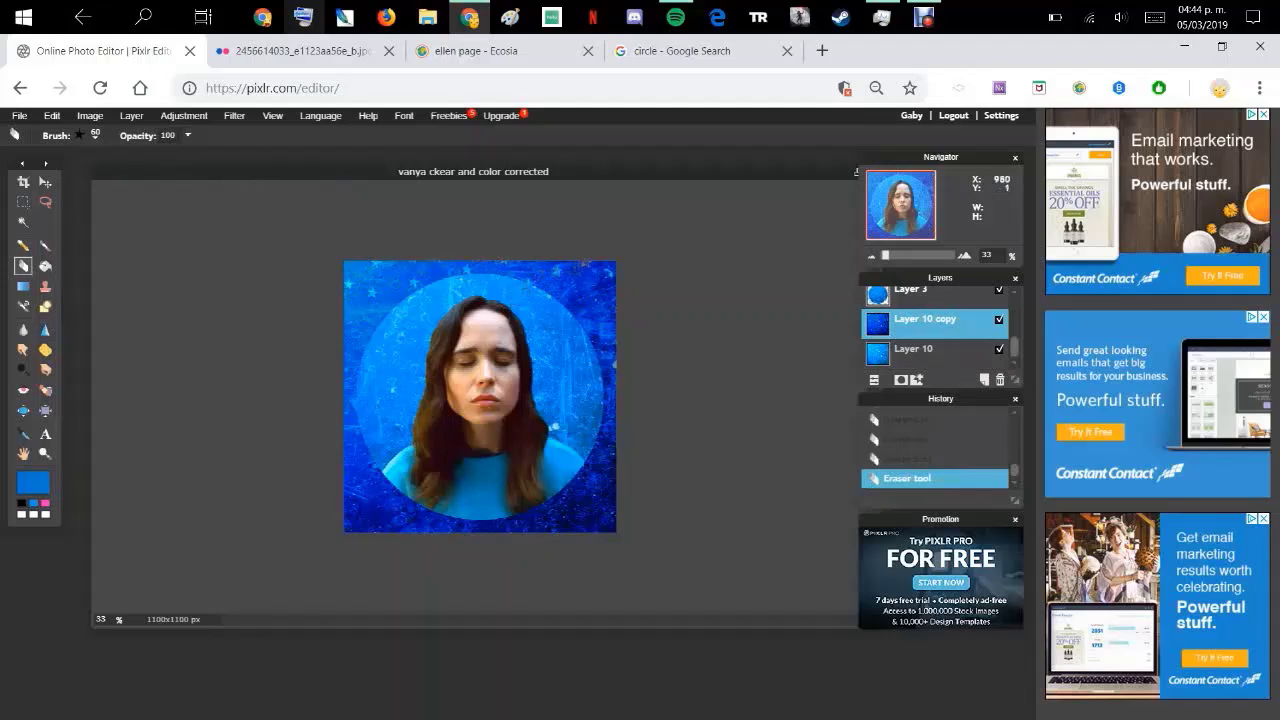
{"action": "left_click", "coordinate": [578, 289]}
{"action": "left_click", "coordinate": [597, 288]}
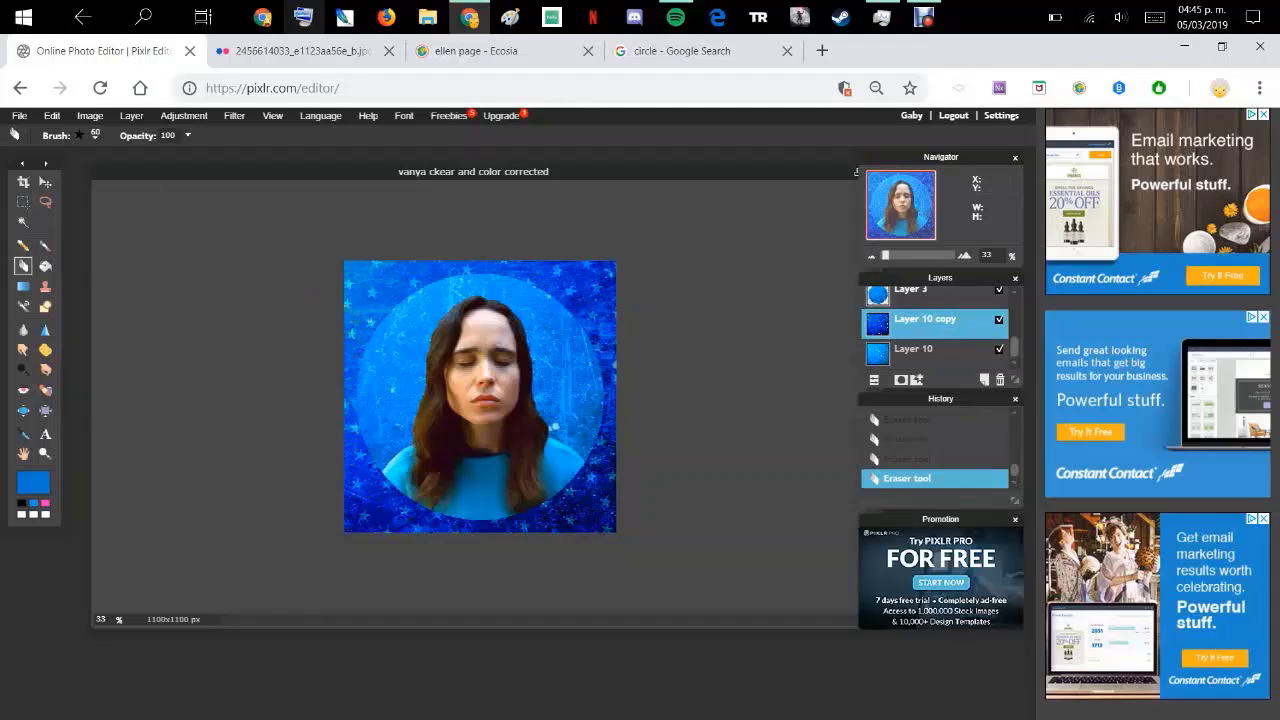
Set the star eraser brush's diameter to 75 and erase additional larger stars across the background of Layer 10 copy
{"action": "left_click", "coordinate": [94, 136]}
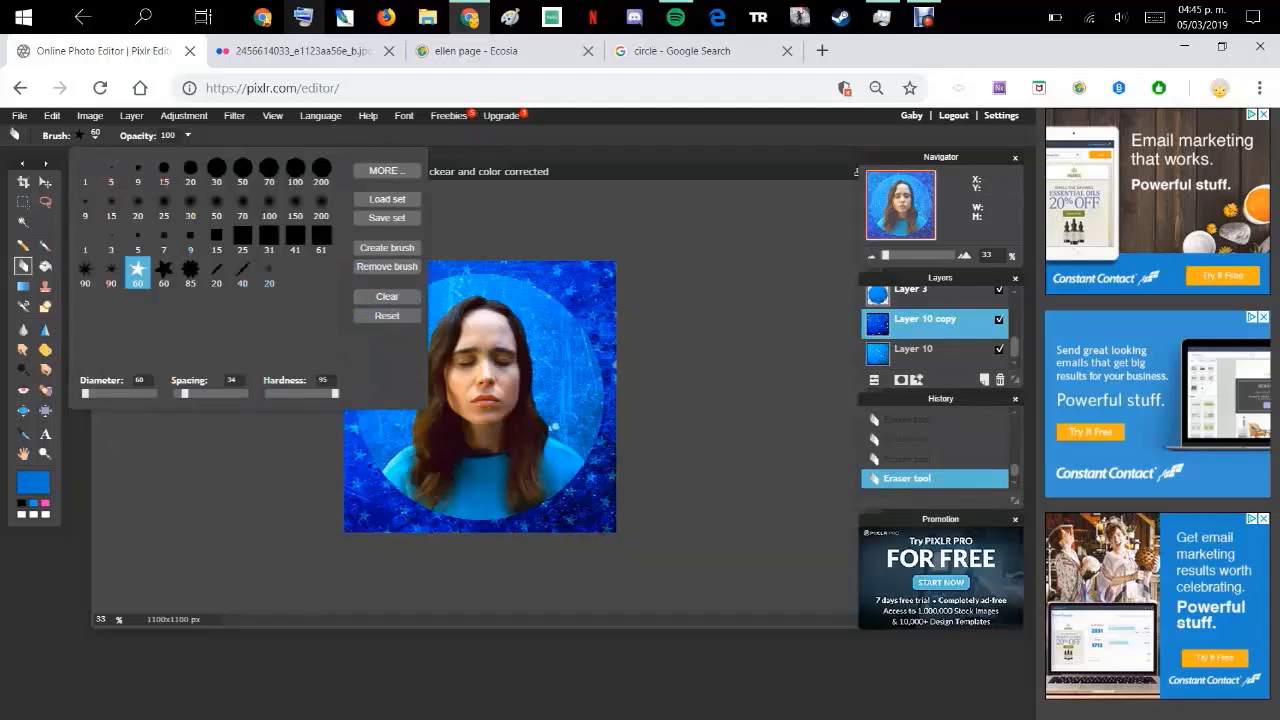
{"action": "type", "text": "80"}
{"action": "key", "text": "BackSpace"}
{"action": "key", "text": "BackSpace"}
{"action": "type", "text": "75"}
{"action": "left_click", "coordinate": [305, 529]}
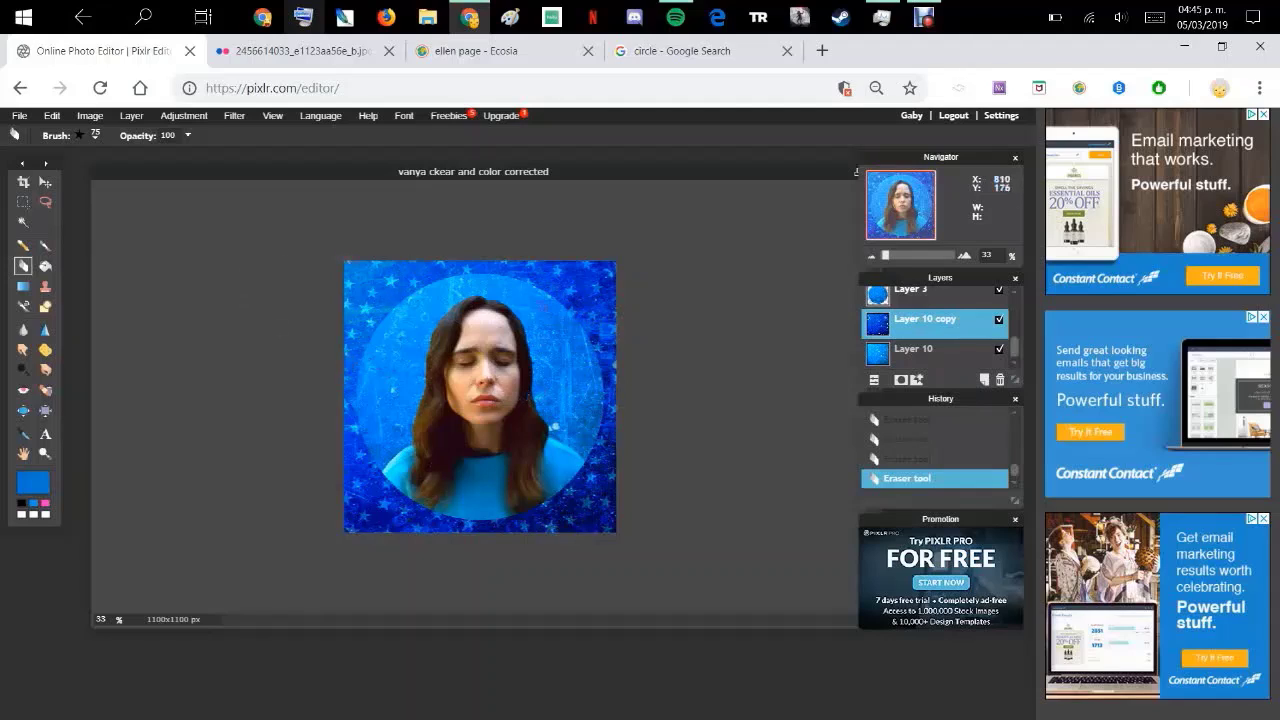
Save the image to the computer as a layered PXD file named "tutorial icon final"
{"action": "scroll", "coordinate": [488, 582], "scroll_direction": "up", "scroll_amount": 1}
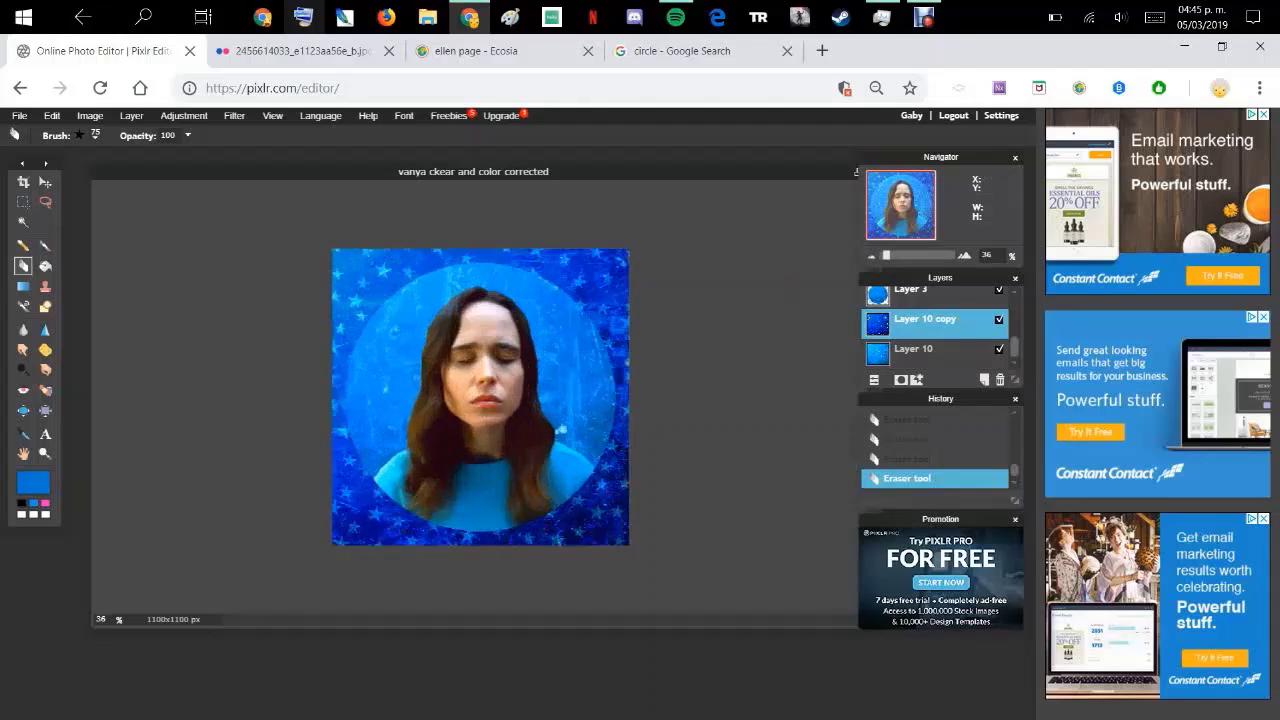
{"action": "left_click", "coordinate": [19, 115]}
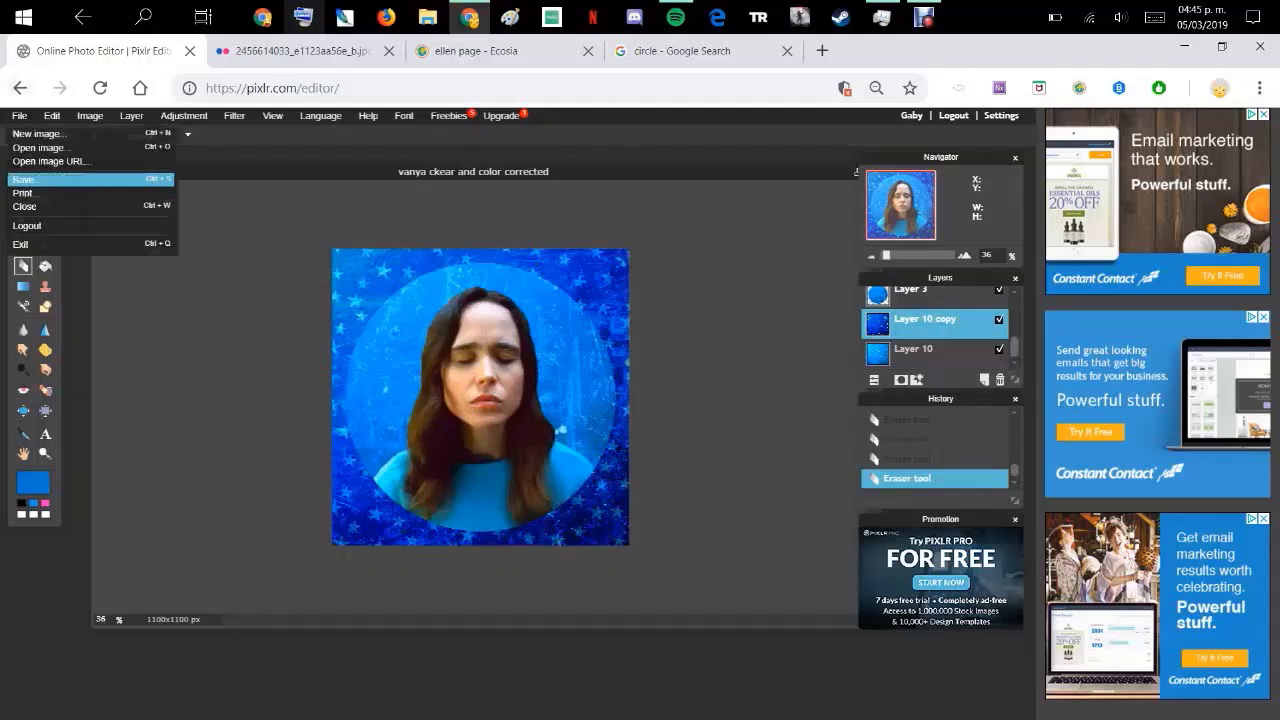
{"action": "left_click", "coordinate": [30, 177]}
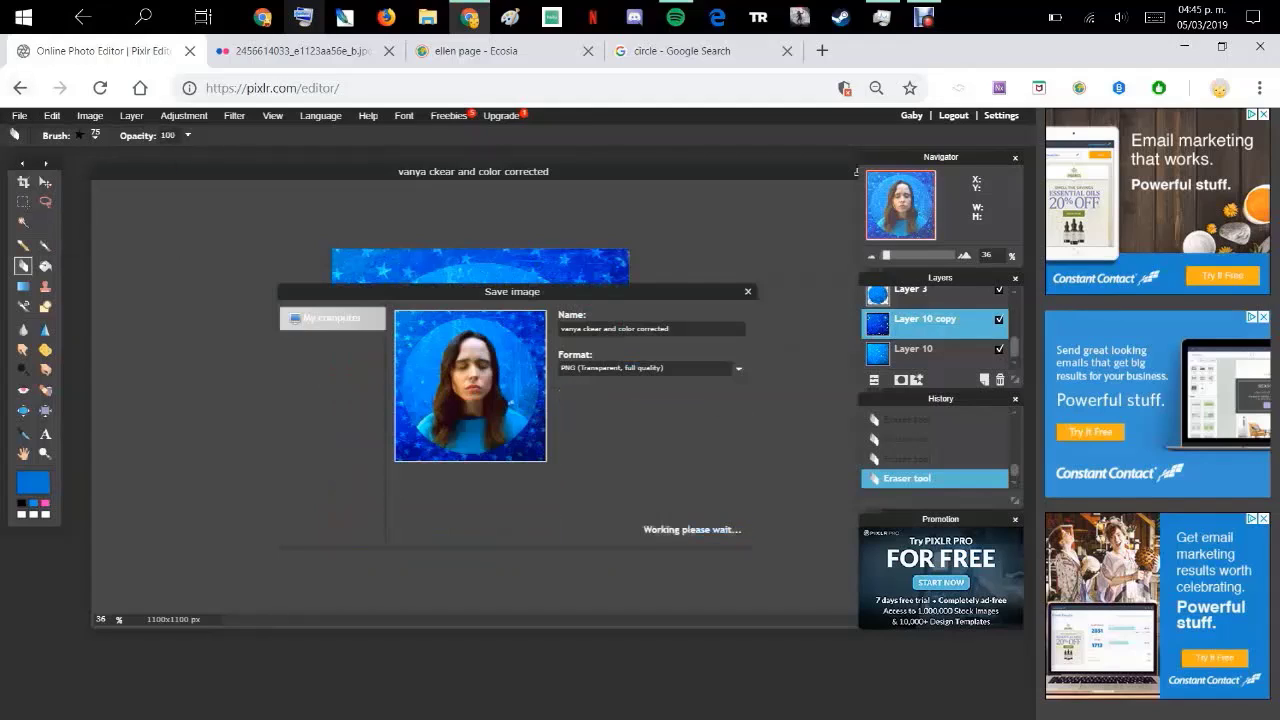
{"action": "left_click", "coordinate": [738, 369]}
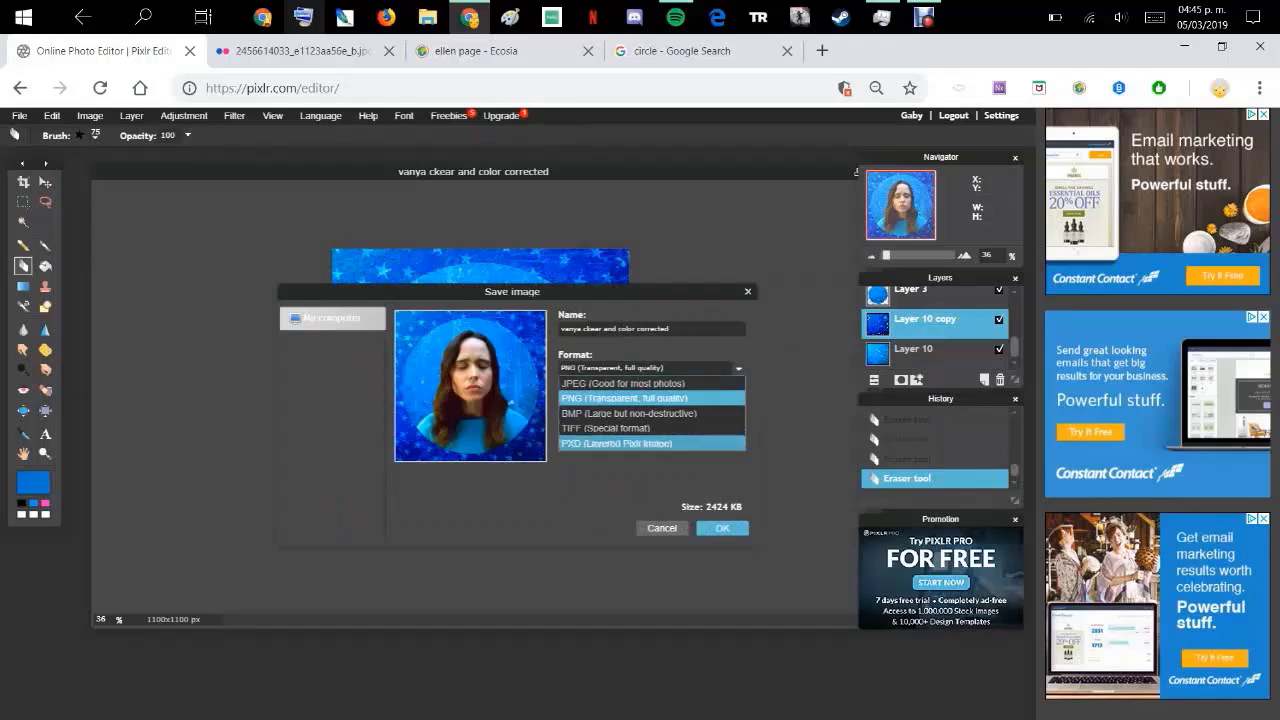
{"action": "left_click", "coordinate": [616, 443]}
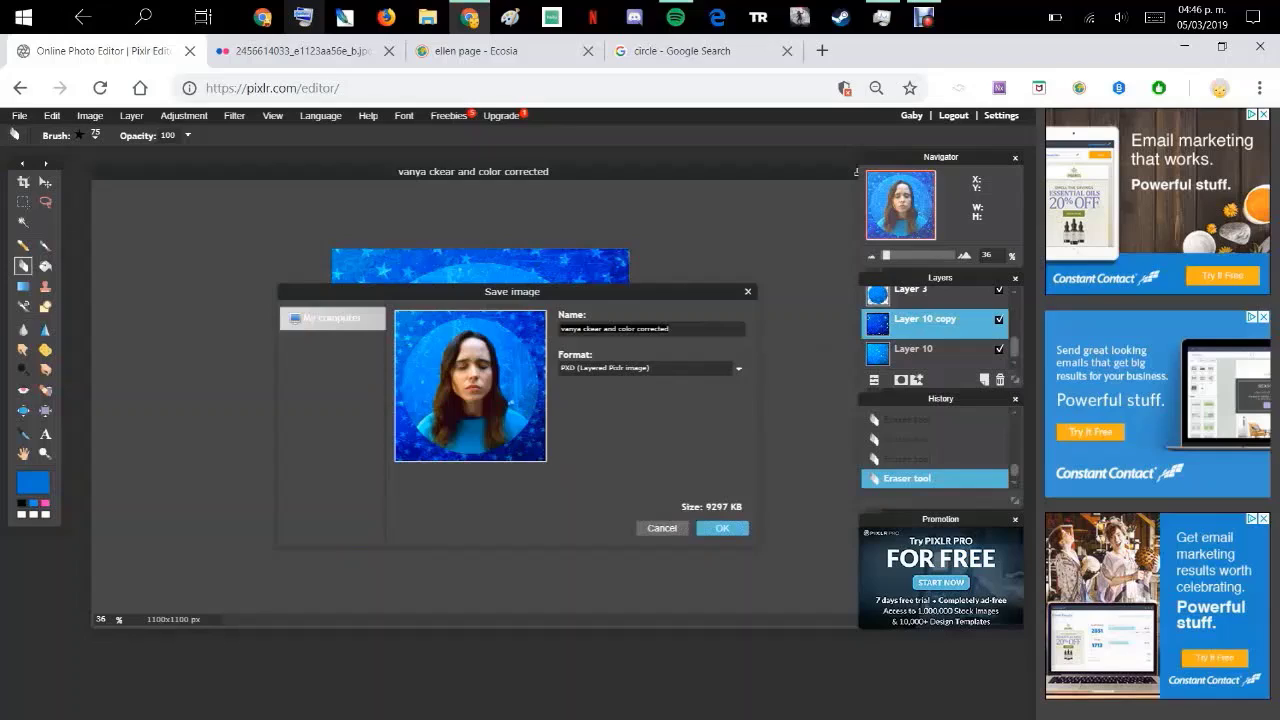
{"action": "type", "text": "tutori"}
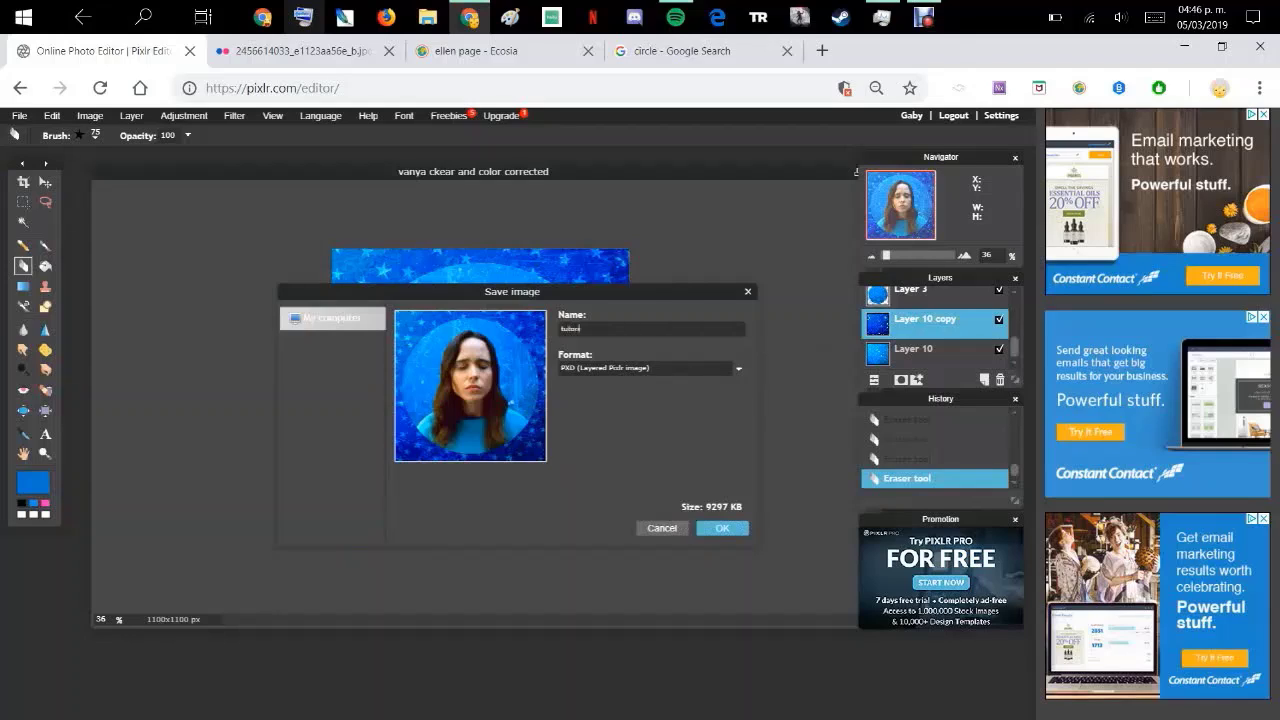
{"action": "type", "text": "al icon final"}
{"action": "key", "text": "Return"}
{"action": "key", "text": "Return"}
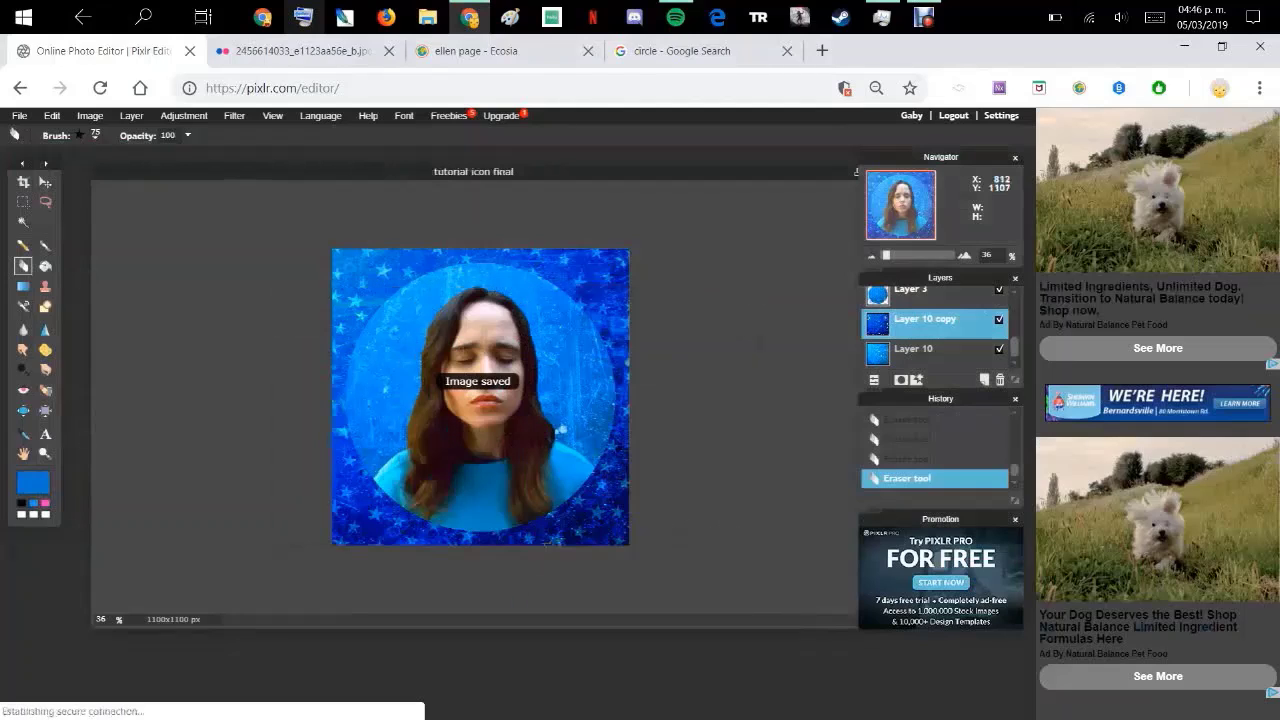
{"action": "scroll", "coordinate": [935, 325], "scroll_direction": "up", "scroll_amount": 3}
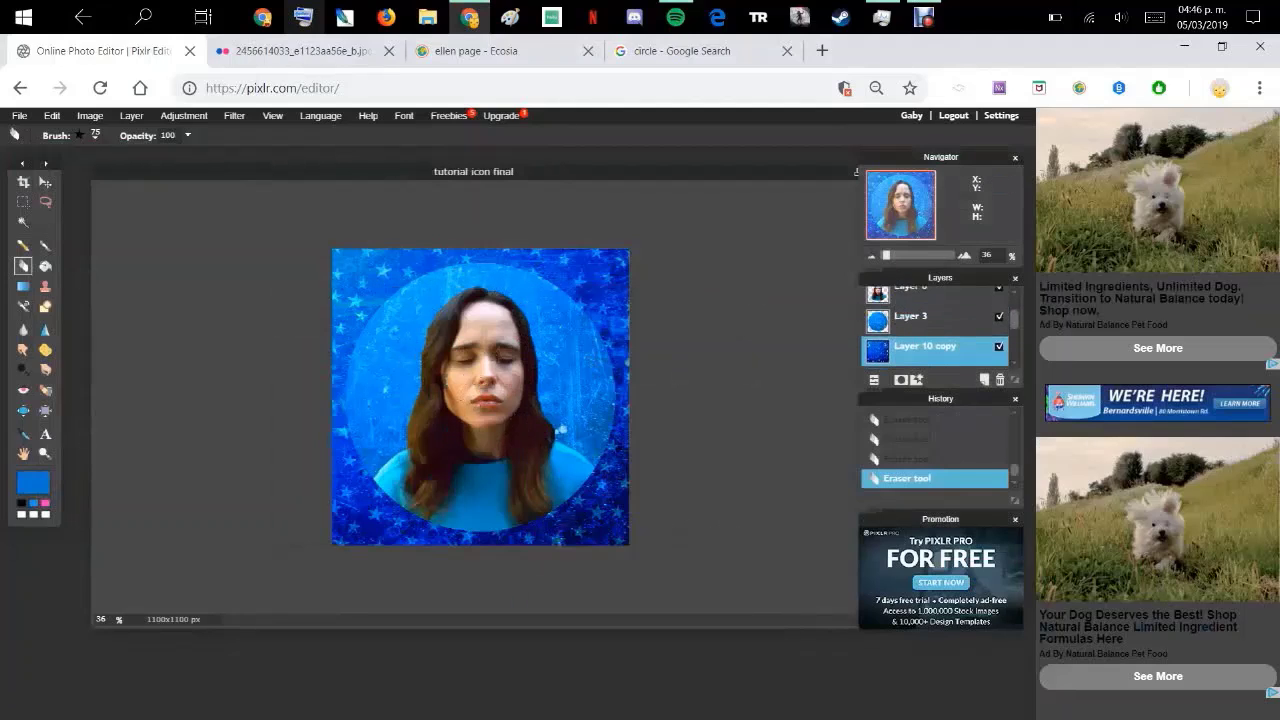
{"action": "scroll", "coordinate": [945, 322], "scroll_direction": "down", "scroll_amount": 1}
{"action": "right_click", "coordinate": [947, 321]}
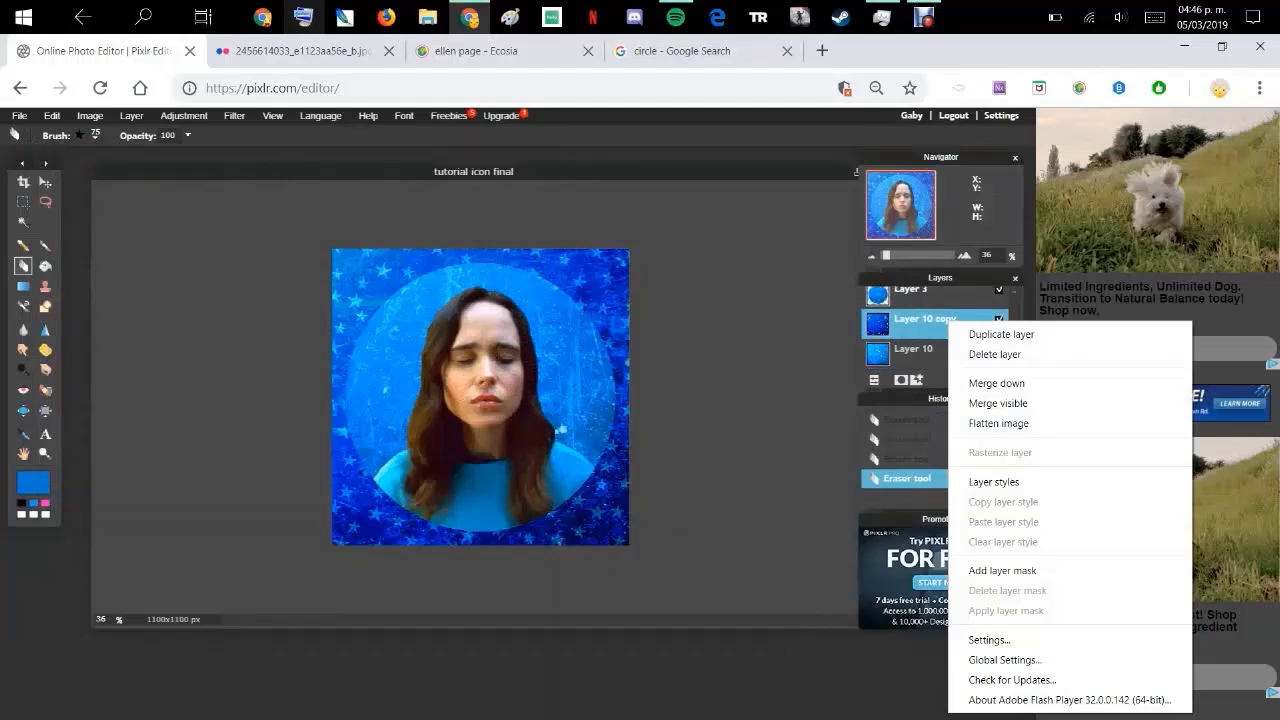
{"action": "left_click", "coordinate": [935, 325]}
{"action": "scroll", "coordinate": [935, 325], "scroll_direction": "up", "scroll_amount": 1}
{"action": "right_click", "coordinate": [895, 291]}
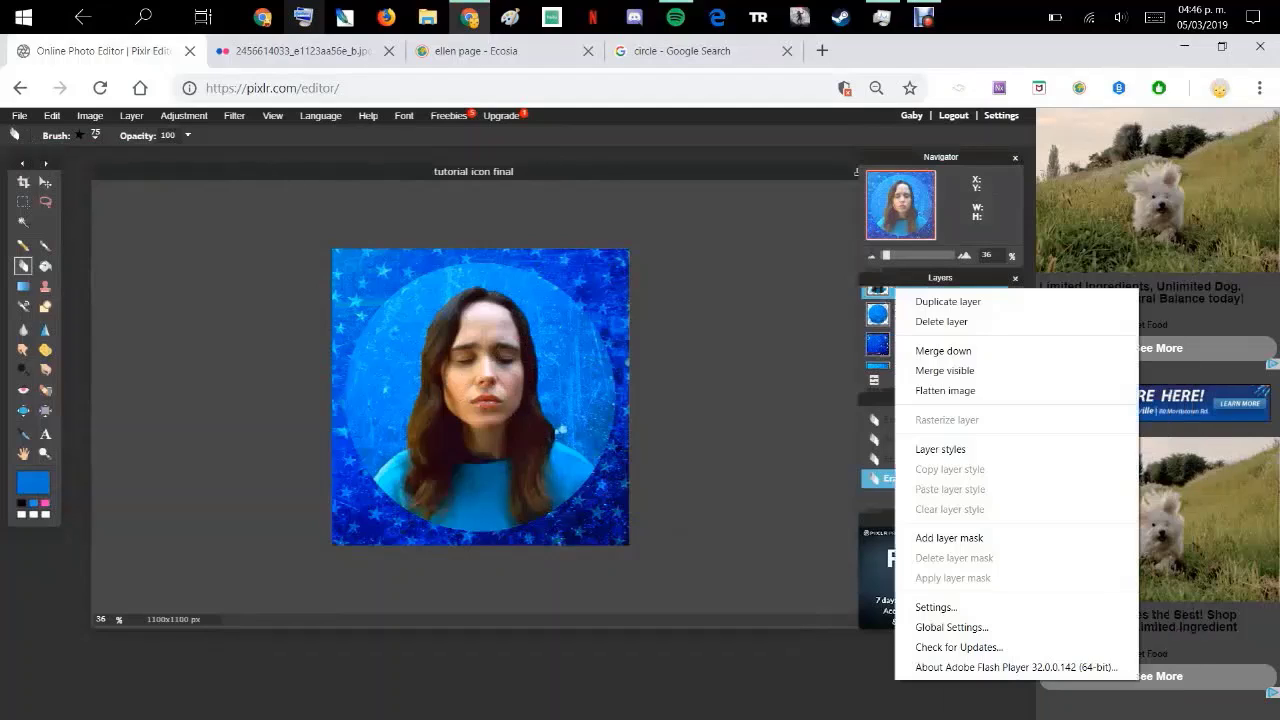
{"action": "left_click_drag", "start_coordinate": [880, 344], "coordinate": [893, 294]}
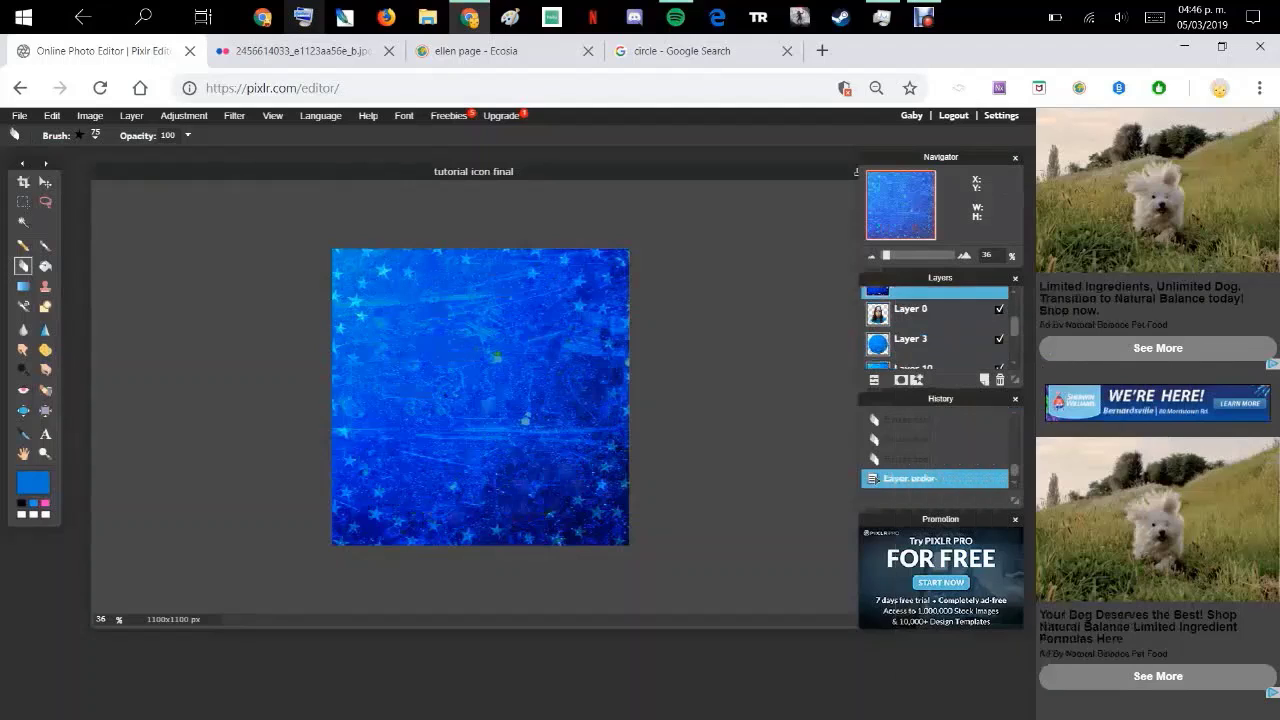
{"action": "key", "text": "ctrl+z"}
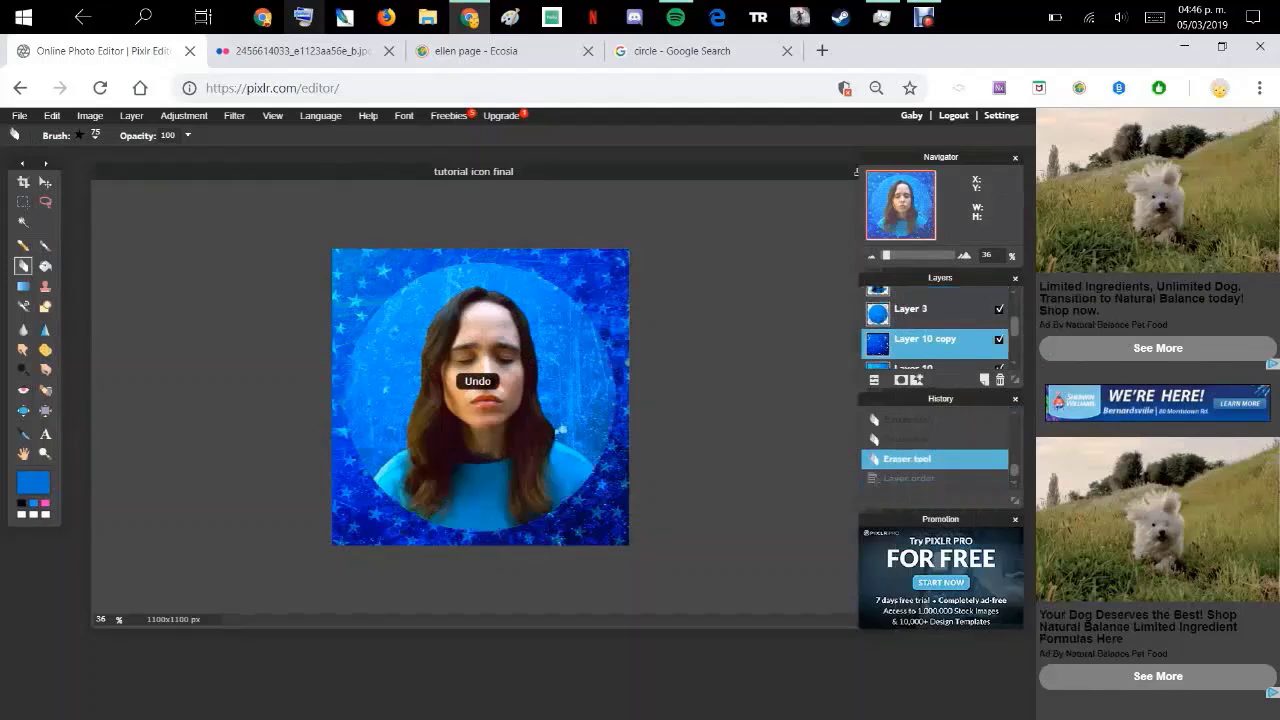
Merge Layer 10 copy down into Layer 10, and merge the portrait Layer 0 down into circle Layer 3
{"action": "right_click", "coordinate": [906, 332]}
{"action": "left_click", "coordinate": [955, 390]}
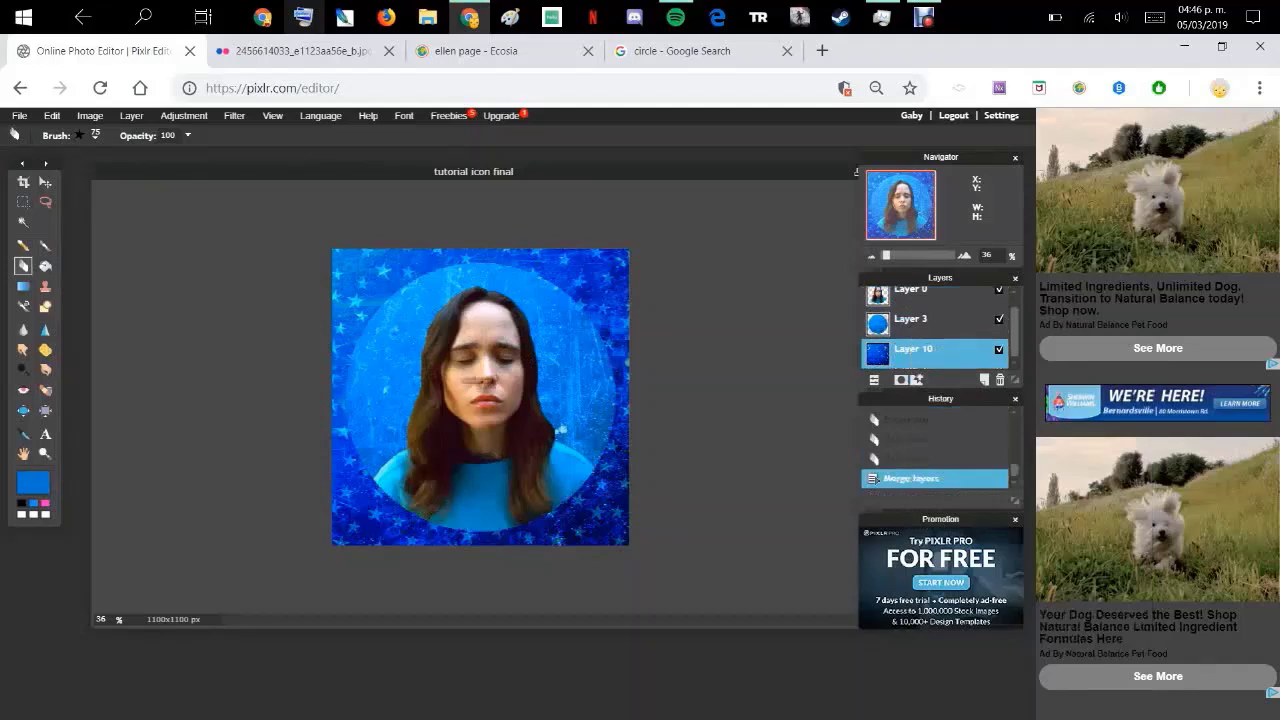
{"action": "right_click", "coordinate": [903, 298]}
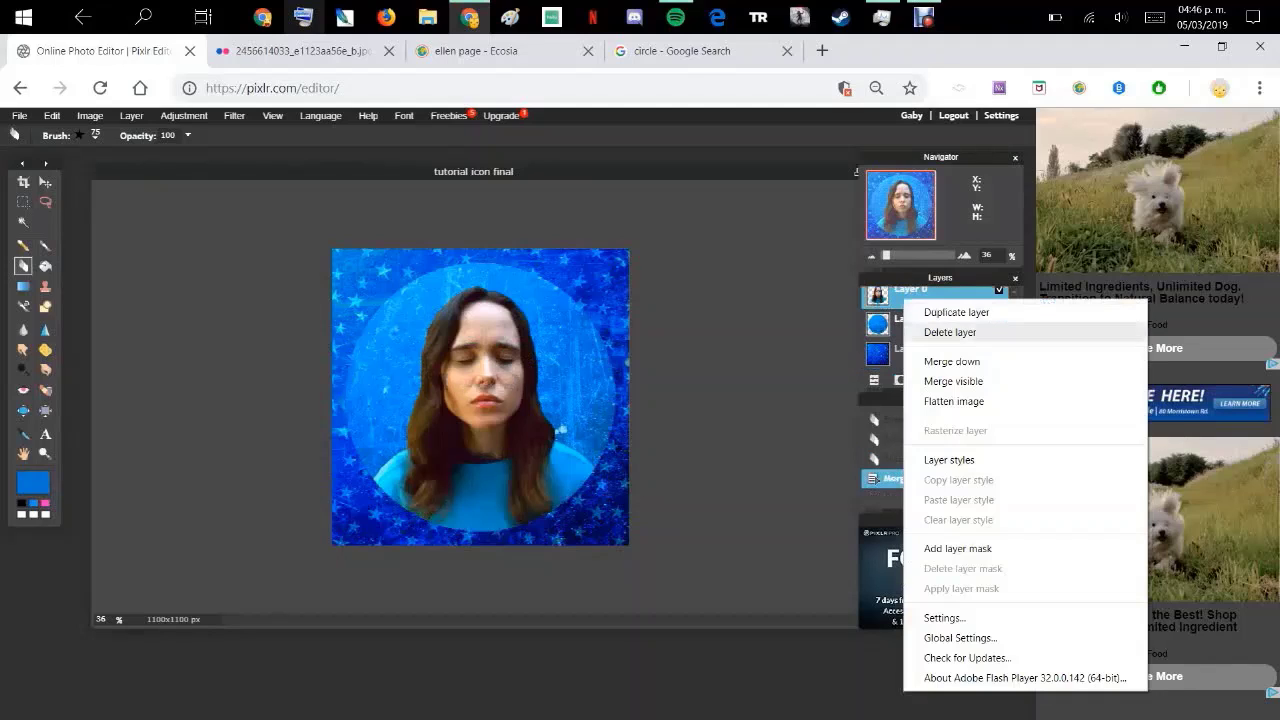
{"action": "left_click", "coordinate": [952, 361]}
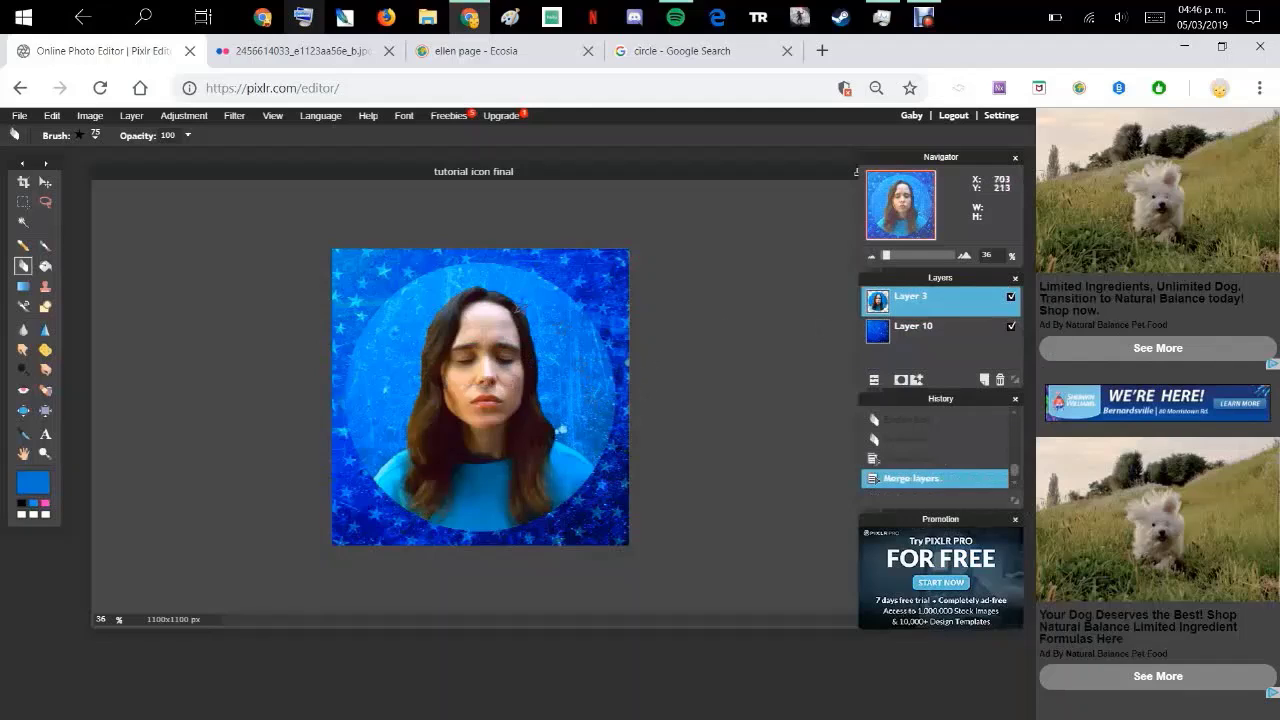
Blur Layer 3 along the portrait's right-hand shoulder and lower hair edge using the size 15 Blur brush with slightly reduced hardness
{"action": "scroll", "coordinate": [662, 503], "scroll_direction": "up", "scroll_amount": 4}
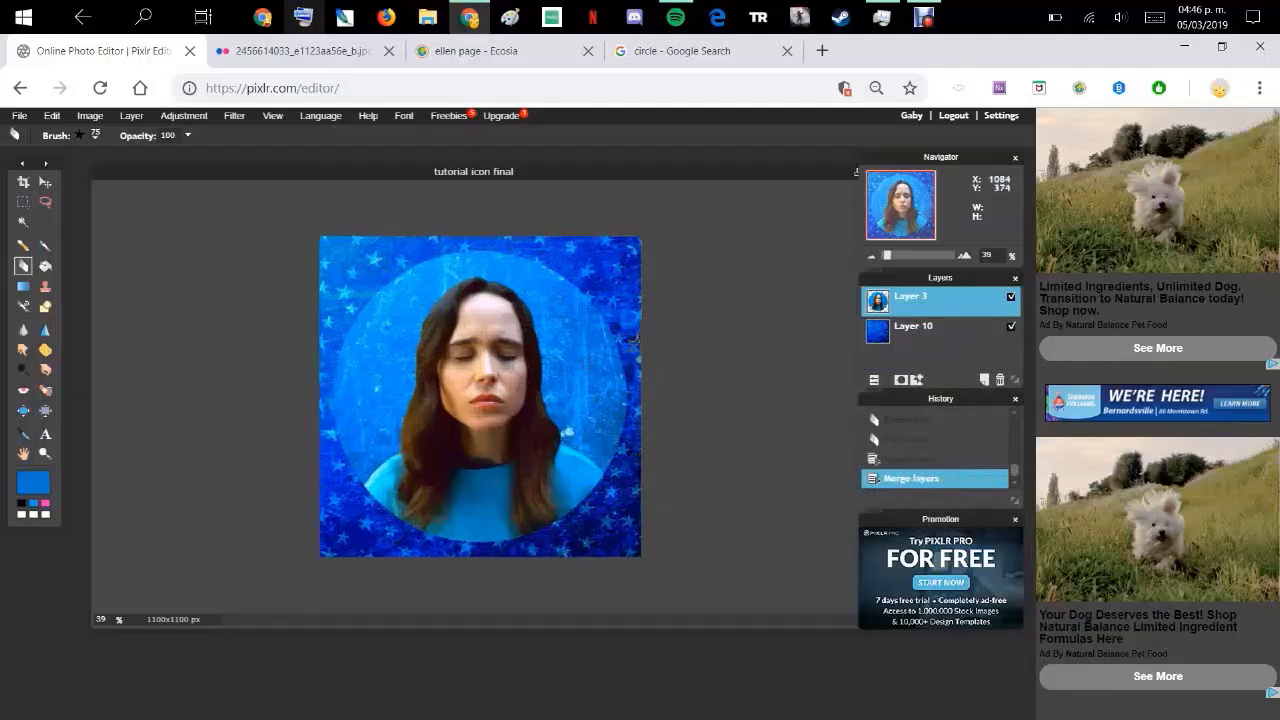
{"action": "scroll", "coordinate": [676, 335], "scroll_direction": "down", "scroll_amount": 2}
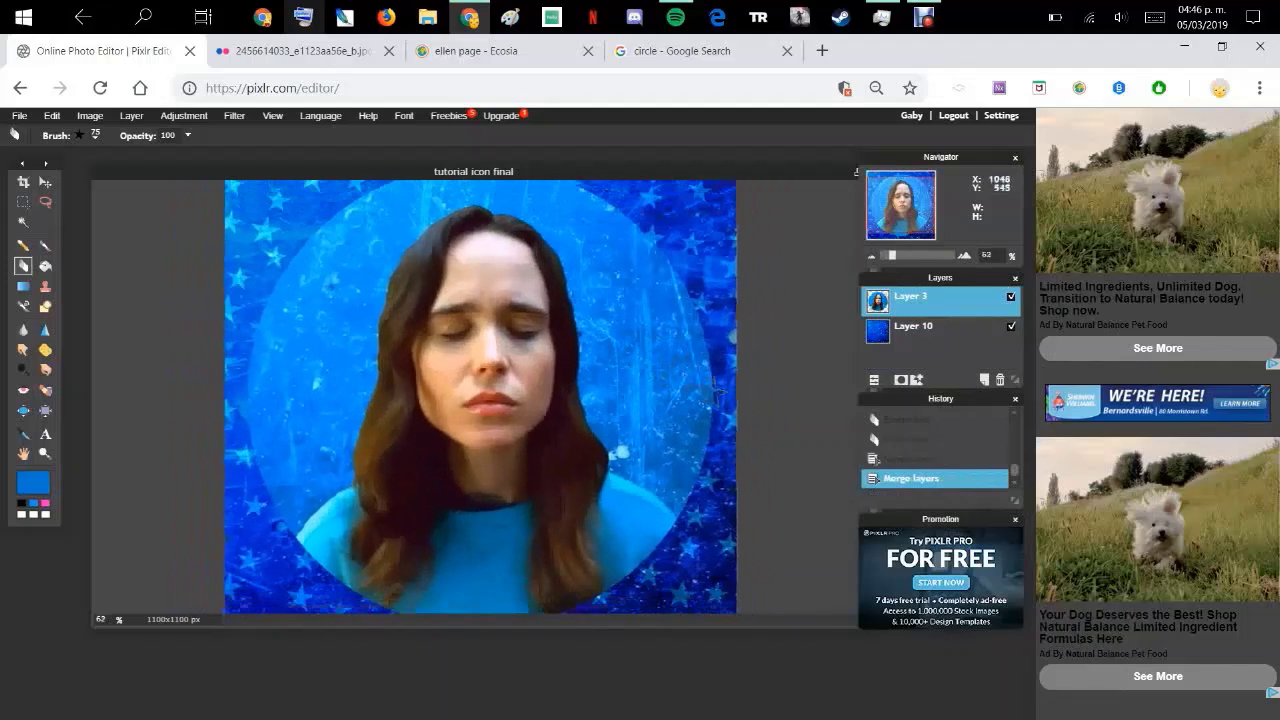
{"action": "scroll", "coordinate": [680, 350], "scroll_direction": "up", "scroll_amount": 2}
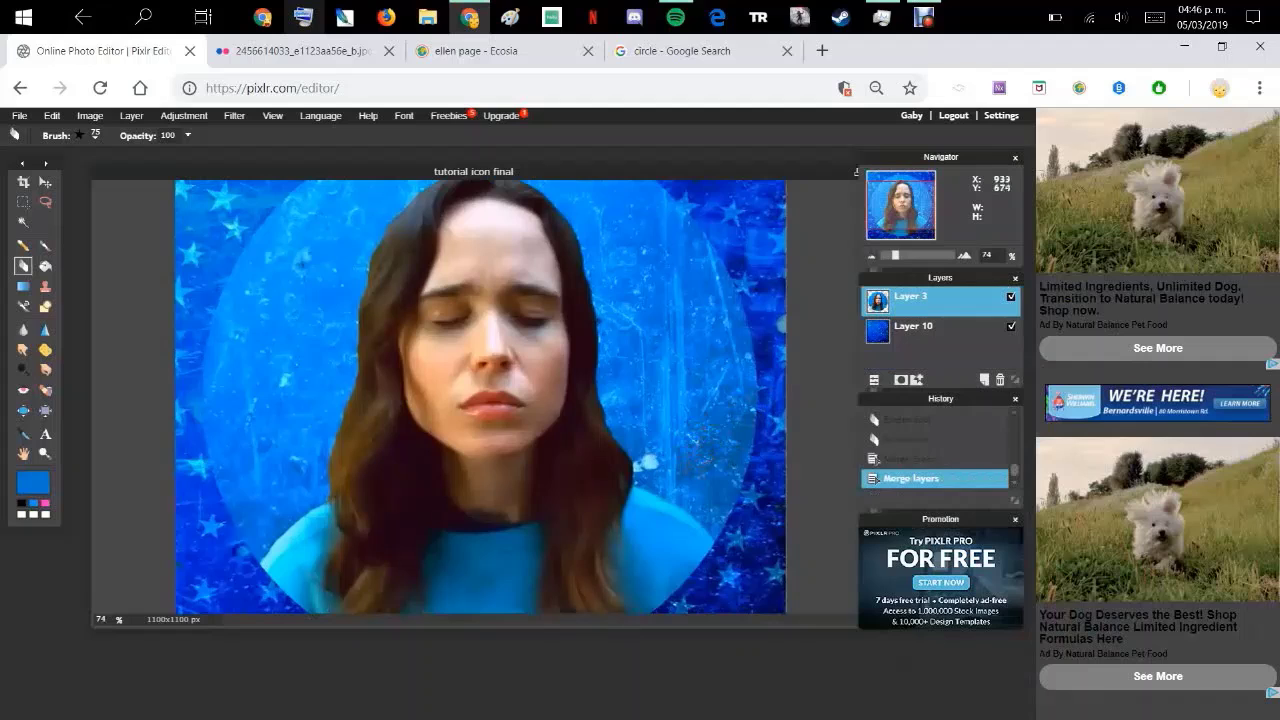
{"action": "scroll", "coordinate": [781, 322], "scroll_direction": "up", "scroll_amount": 1}
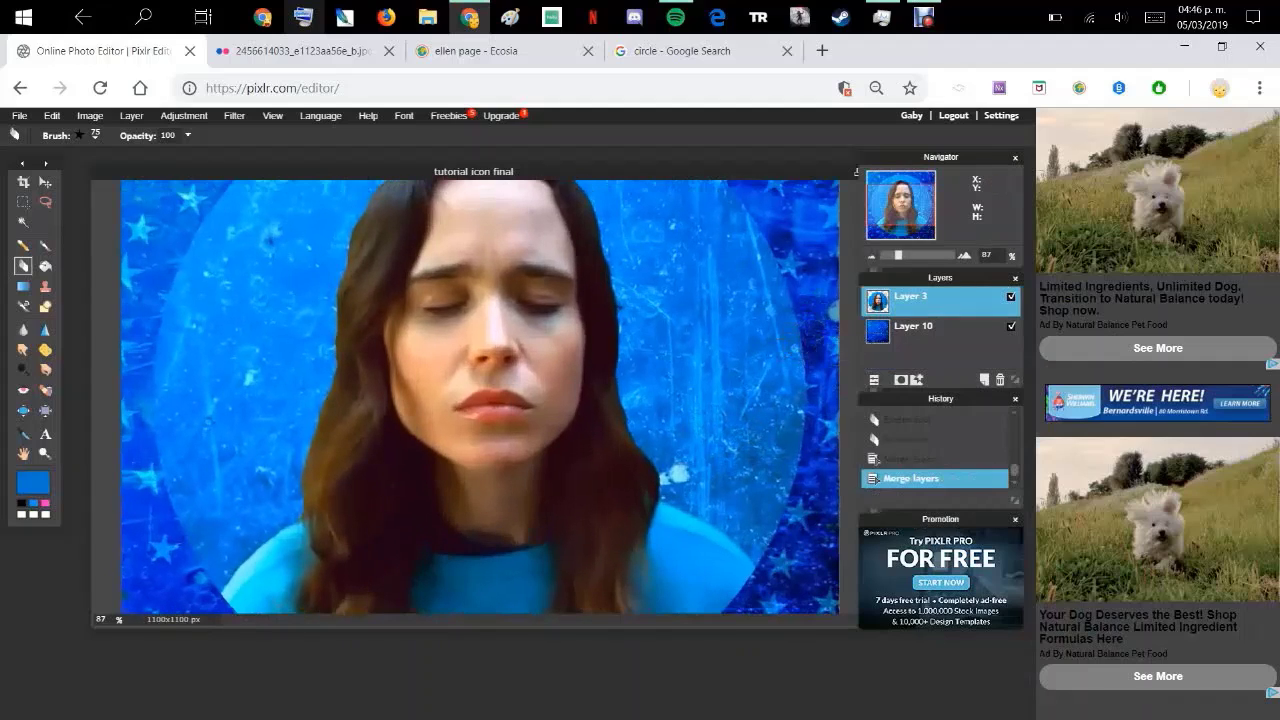
{"action": "scroll", "coordinate": [480, 397], "scroll_direction": "up", "scroll_amount": 3}
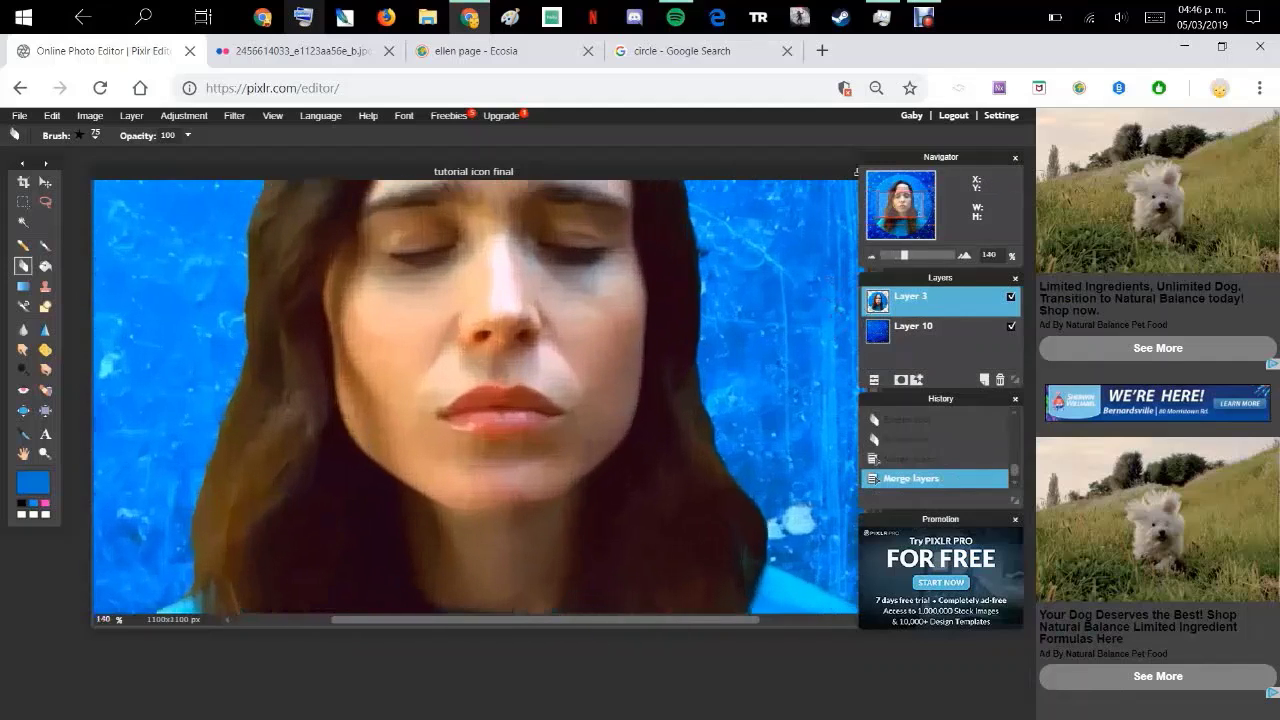
{"action": "left_click", "coordinate": [912, 224]}
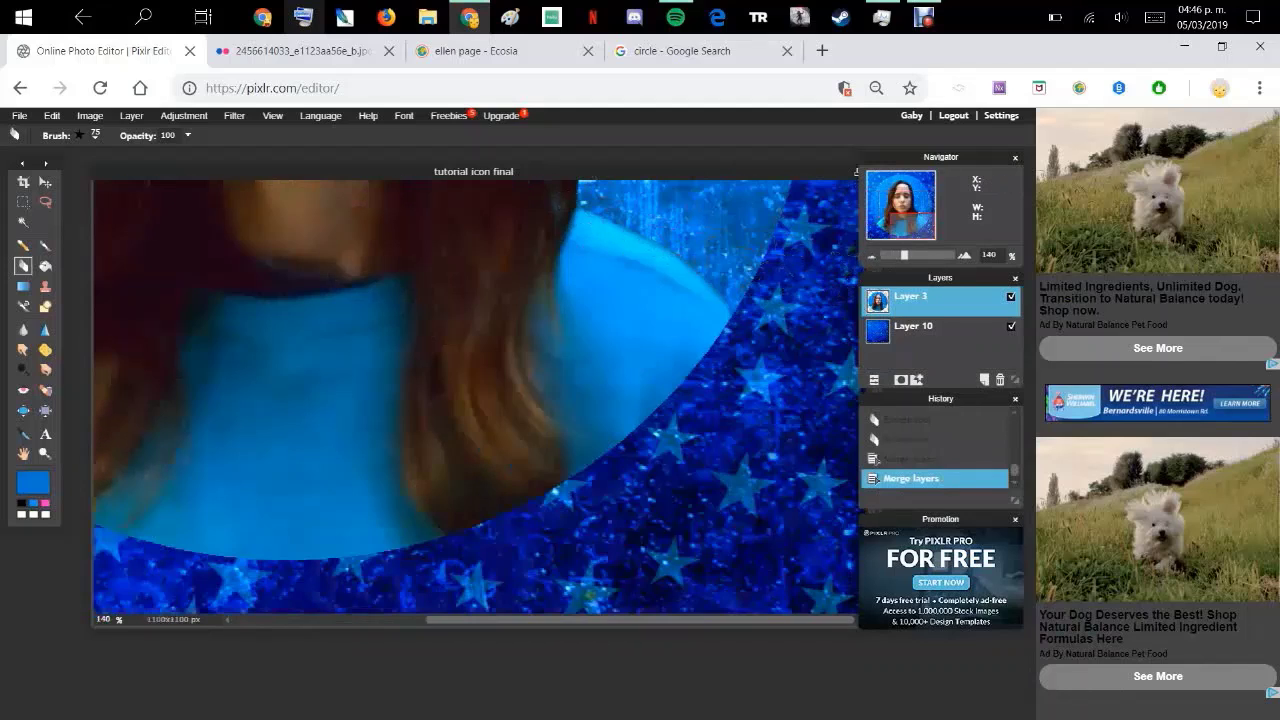
{"action": "left_click", "coordinate": [913, 216]}
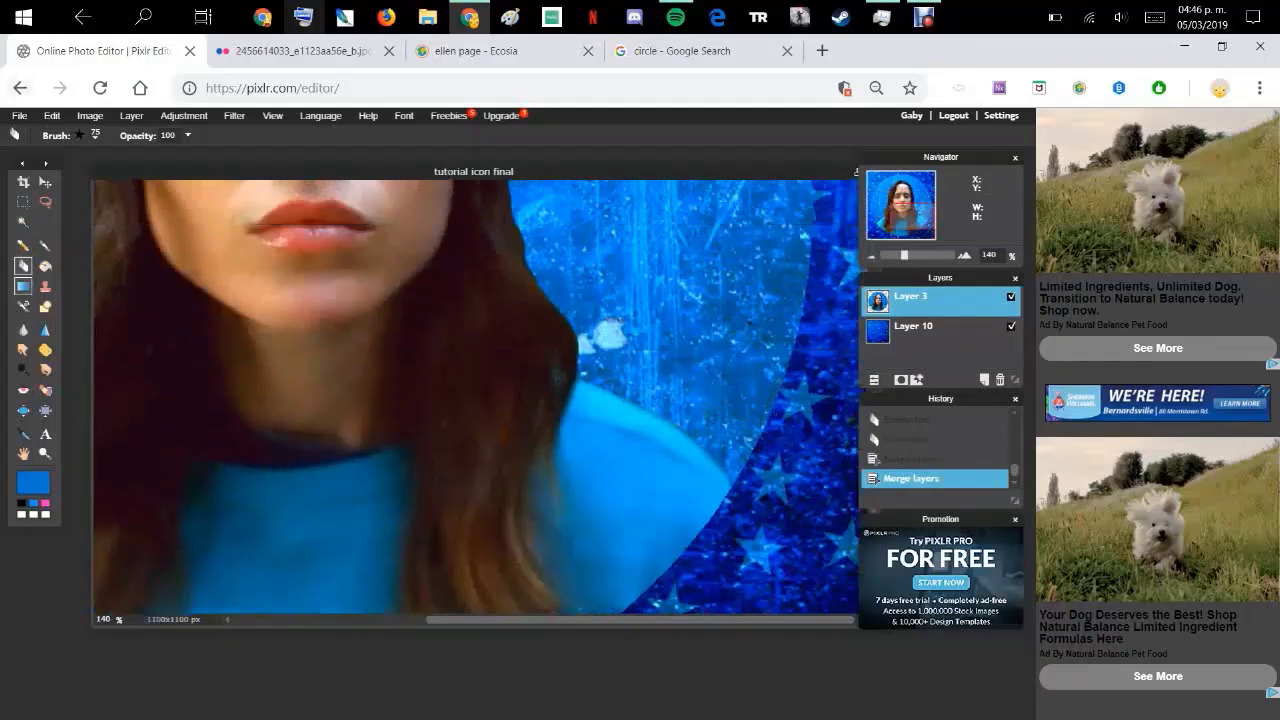
{"action": "left_click", "coordinate": [22, 329]}
{"action": "left_click", "coordinate": [84, 135]}
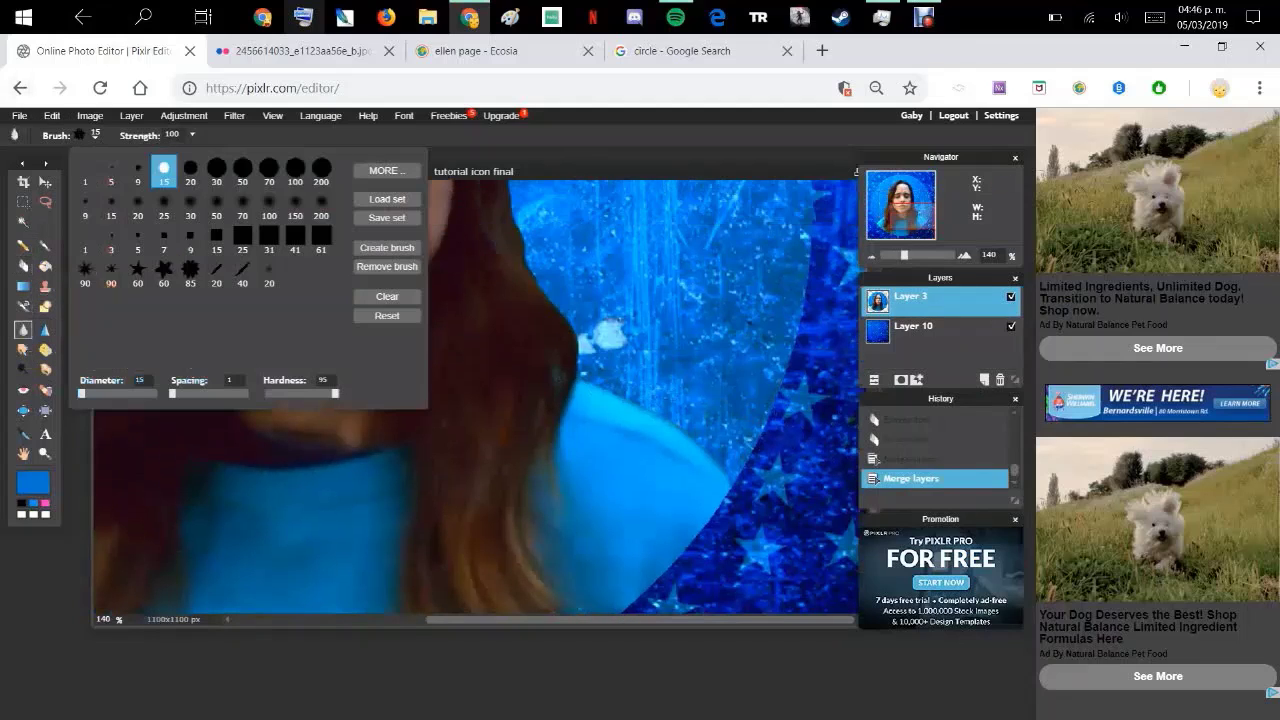
{"action": "left_click", "coordinate": [138, 172]}
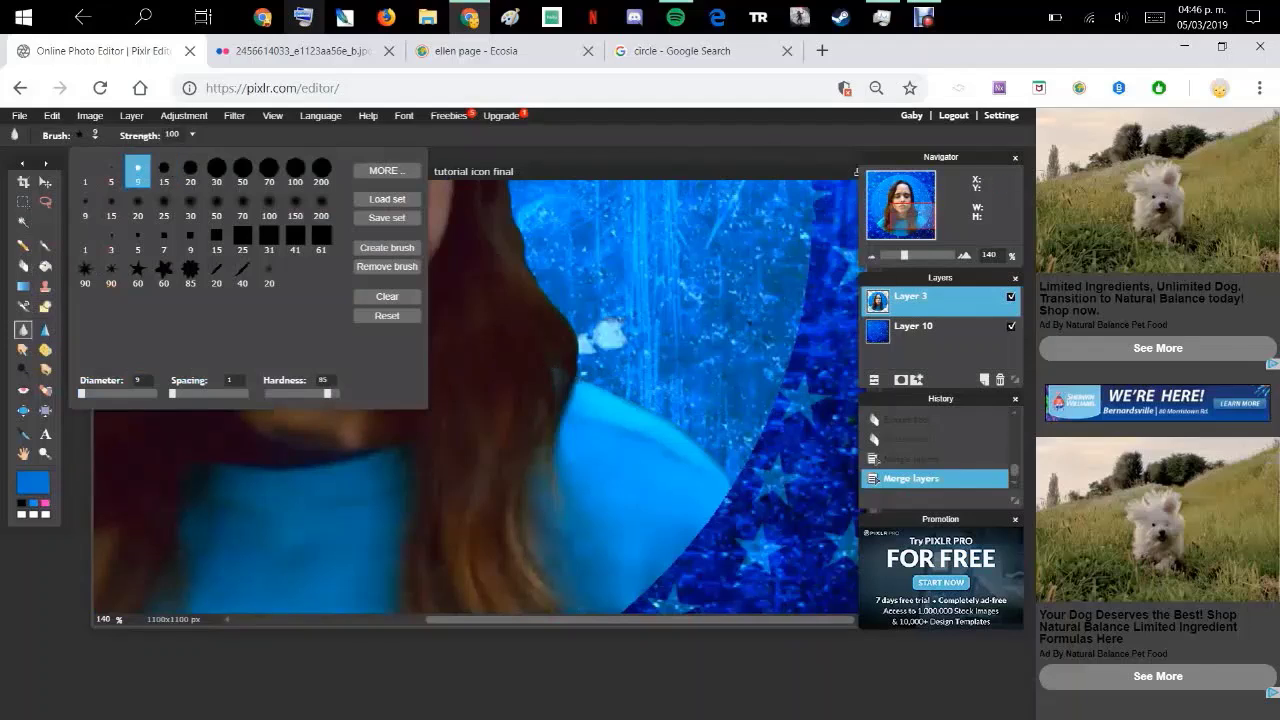
{"action": "left_click", "coordinate": [164, 170]}
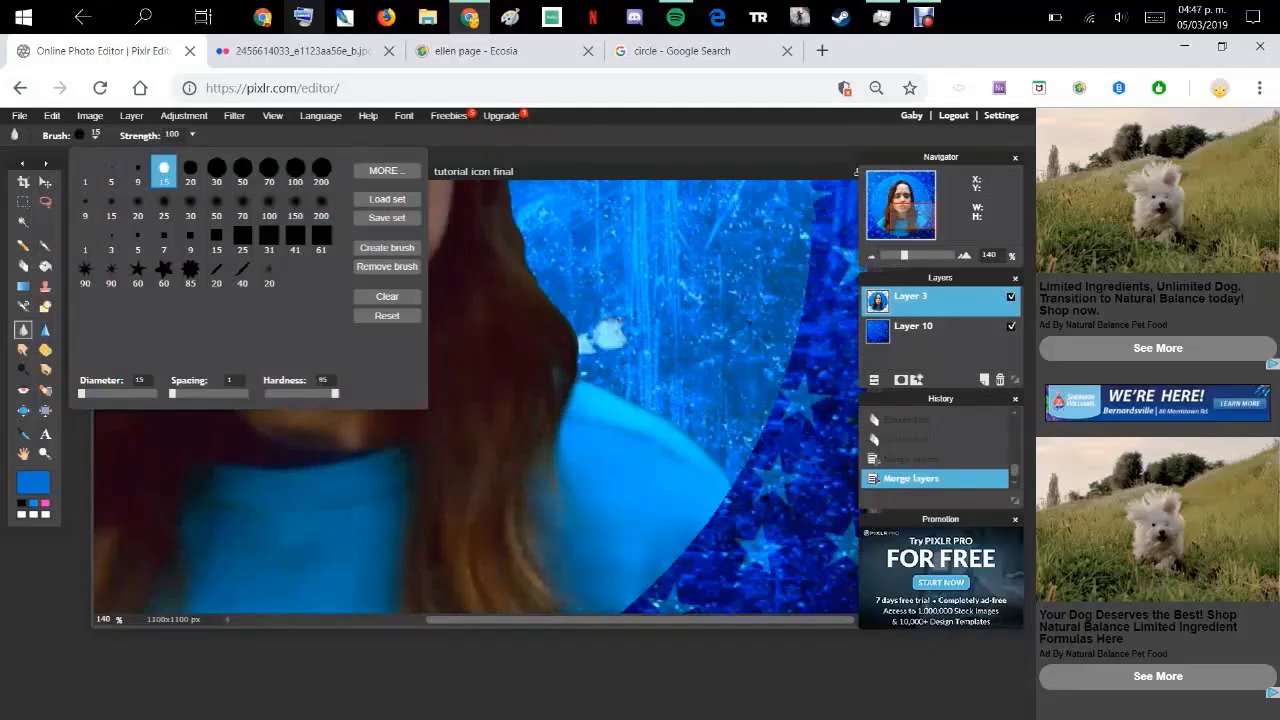
{"action": "left_click_drag", "start_coordinate": [335, 393], "coordinate": [328, 393]}
{"action": "left_click", "coordinate": [584, 378]}
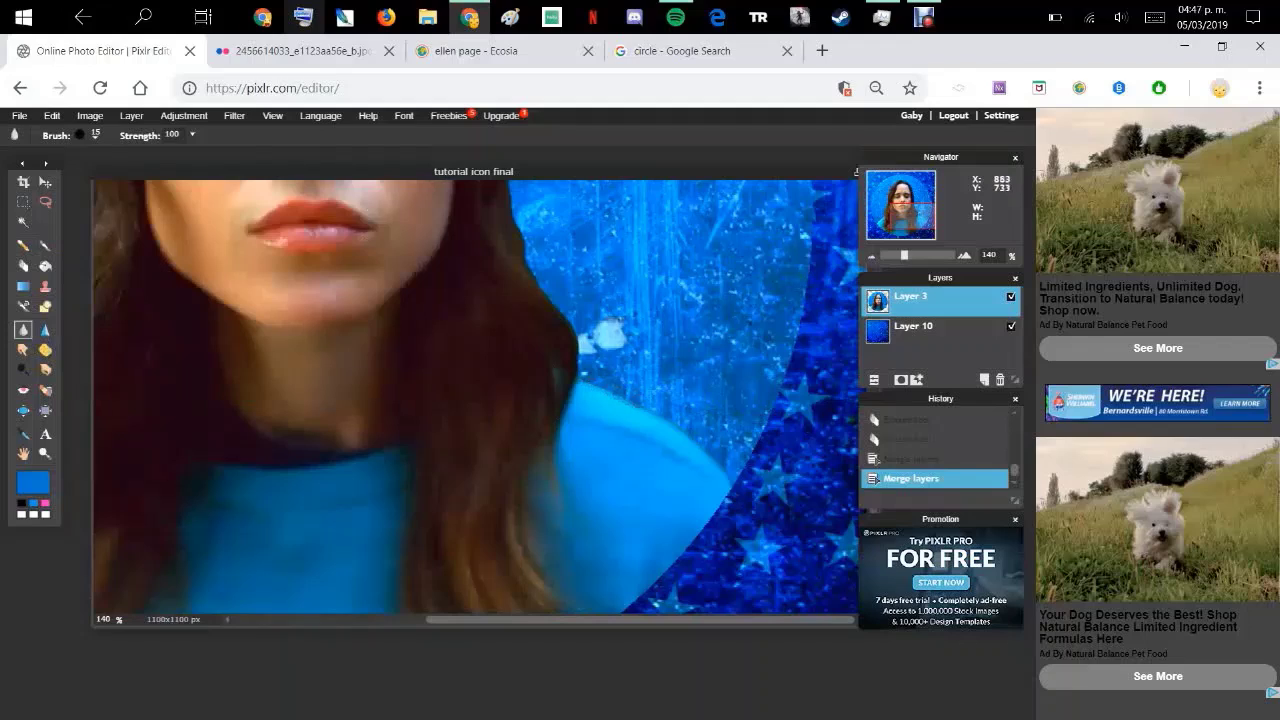
{"action": "left_click_drag", "start_coordinate": [630, 403], "coordinate": [725, 478]}
{"action": "mouse_move", "coordinate": [568, 366]}
{"action": "left_mouse_down"}
{"action": "mouse_move", "coordinate": [579, 337]}
{"action": "mouse_move", "coordinate": [527, 272]}
{"action": "mouse_move", "coordinate": [502, 178]}
{"action": "left_mouse_up"}
Blur the hair outline beside the right-hand cheek and up over the top of the head
{"action": "left_click_drag", "start_coordinate": [917, 210], "coordinate": [916, 195]}
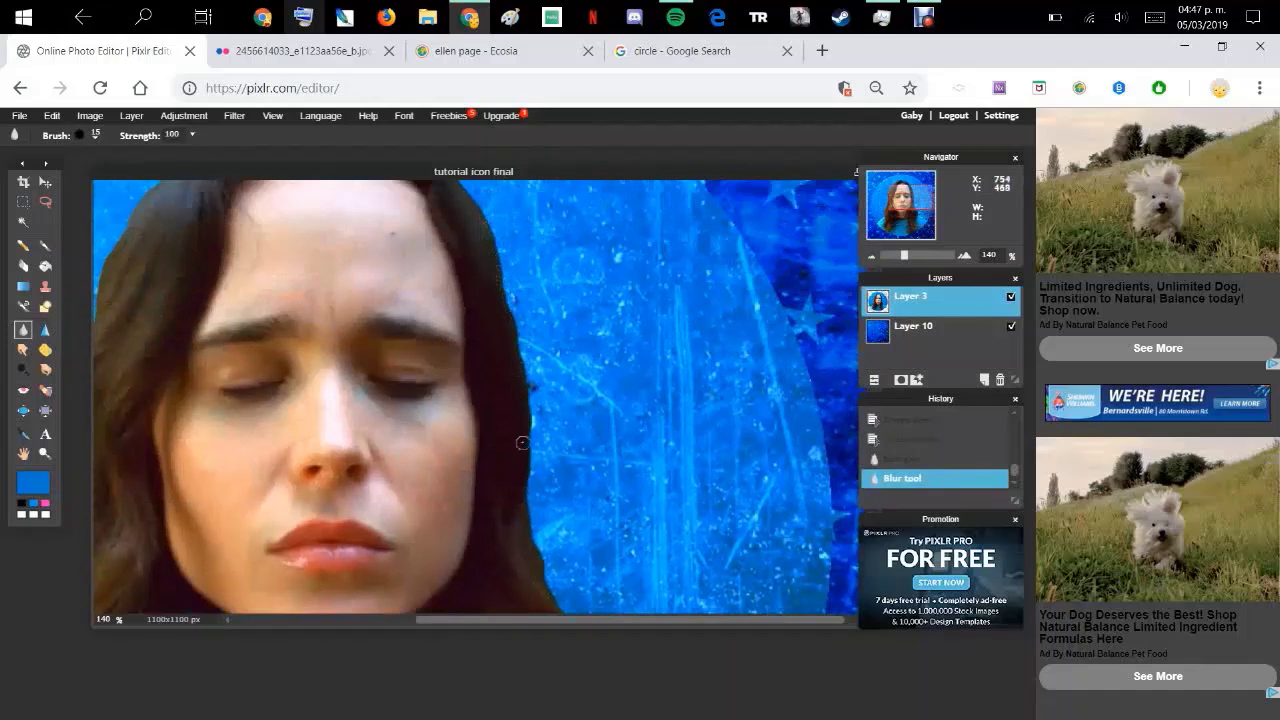
{"action": "left_click_drag", "start_coordinate": [527, 470], "coordinate": [529, 412]}
{"action": "left_click_drag", "start_coordinate": [913, 199], "coordinate": [914, 195]}
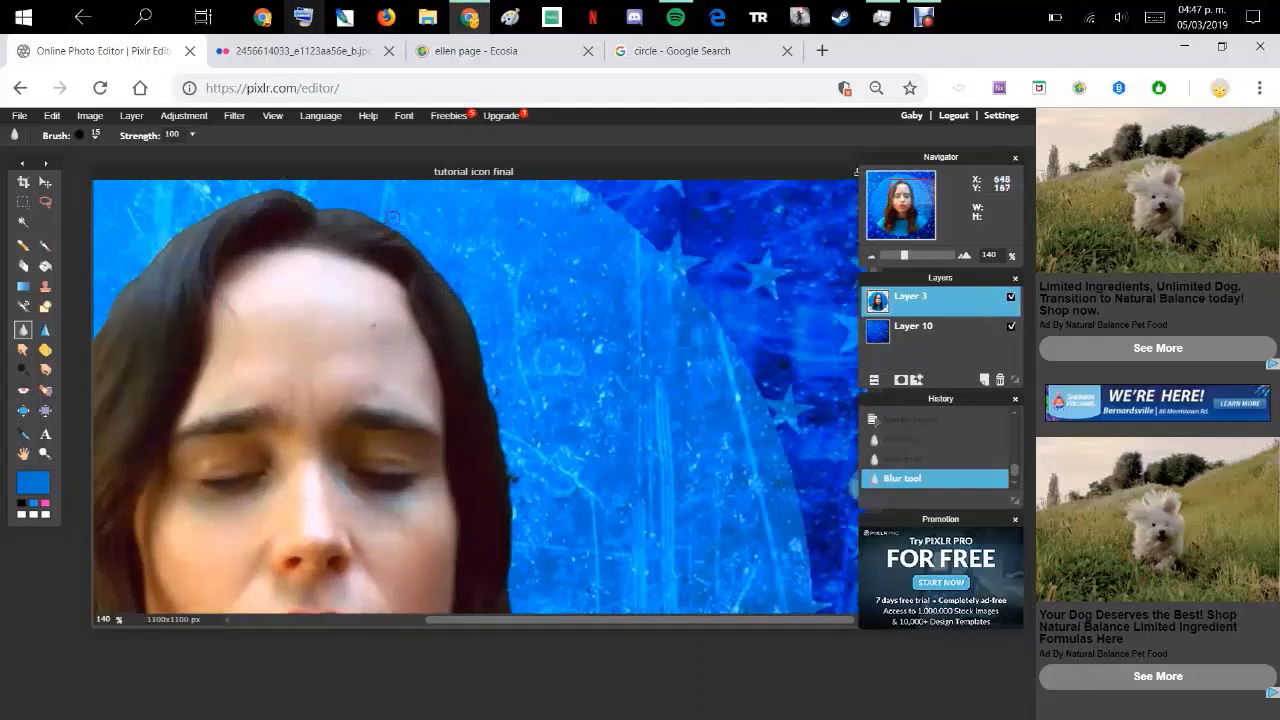
{"action": "left_click_drag", "start_coordinate": [393, 218], "coordinate": [345, 205]}
Blur the portrait's outline on the left-hand side down to the shoulder where it meets the circle's edge
{"action": "left_click_drag", "start_coordinate": [911, 192], "coordinate": [896, 195]}
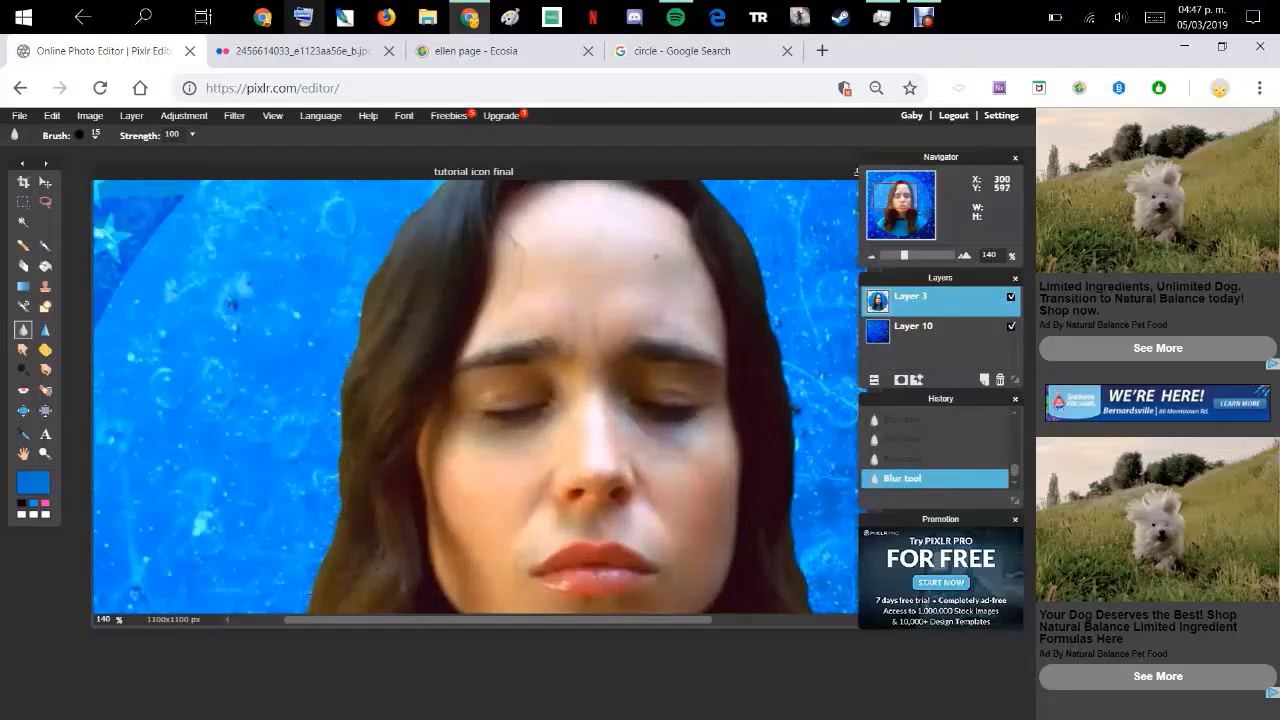
{"action": "left_click_drag", "start_coordinate": [896, 198], "coordinate": [888, 217]}
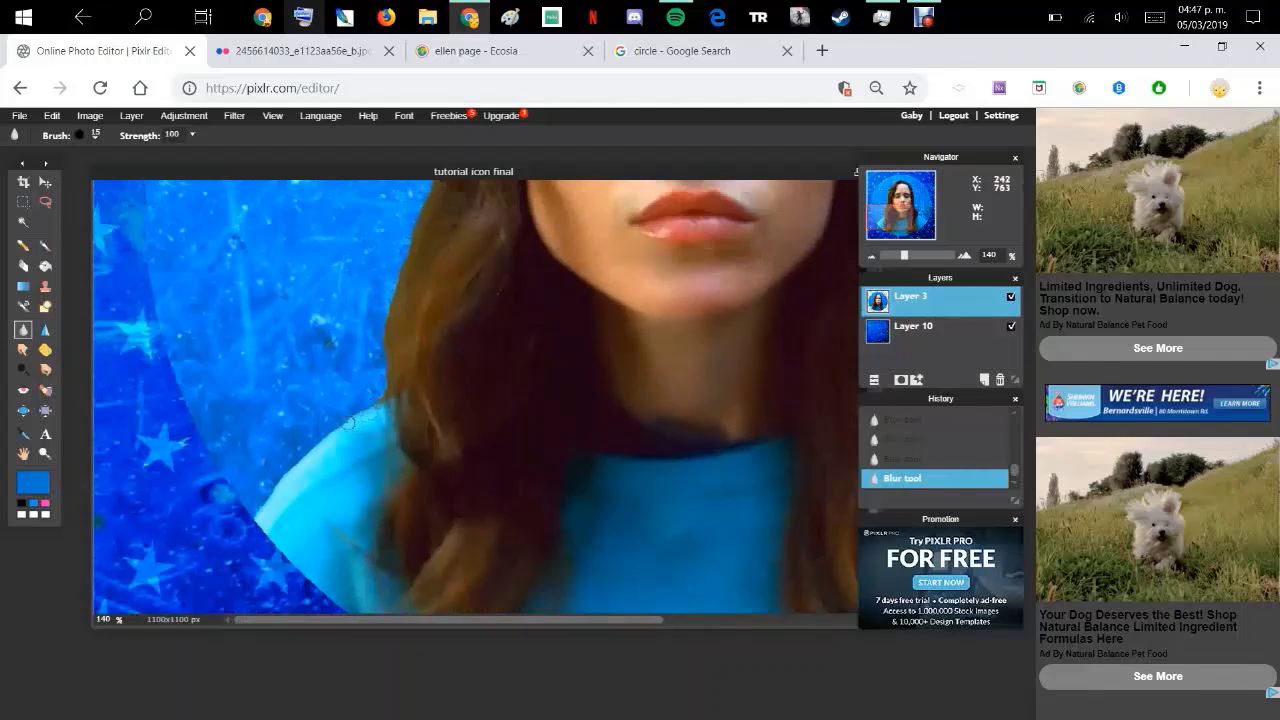
{"action": "left_click_drag", "start_coordinate": [310, 455], "coordinate": [246, 514]}
Merge Layer 3 down into Layer 10, undoing and redoing the merge once to compare
{"action": "scroll", "coordinate": [273, 450], "scroll_direction": "down", "scroll_amount": 2}
{"action": "scroll", "coordinate": [525, 315], "scroll_direction": "down", "scroll_amount": 3}
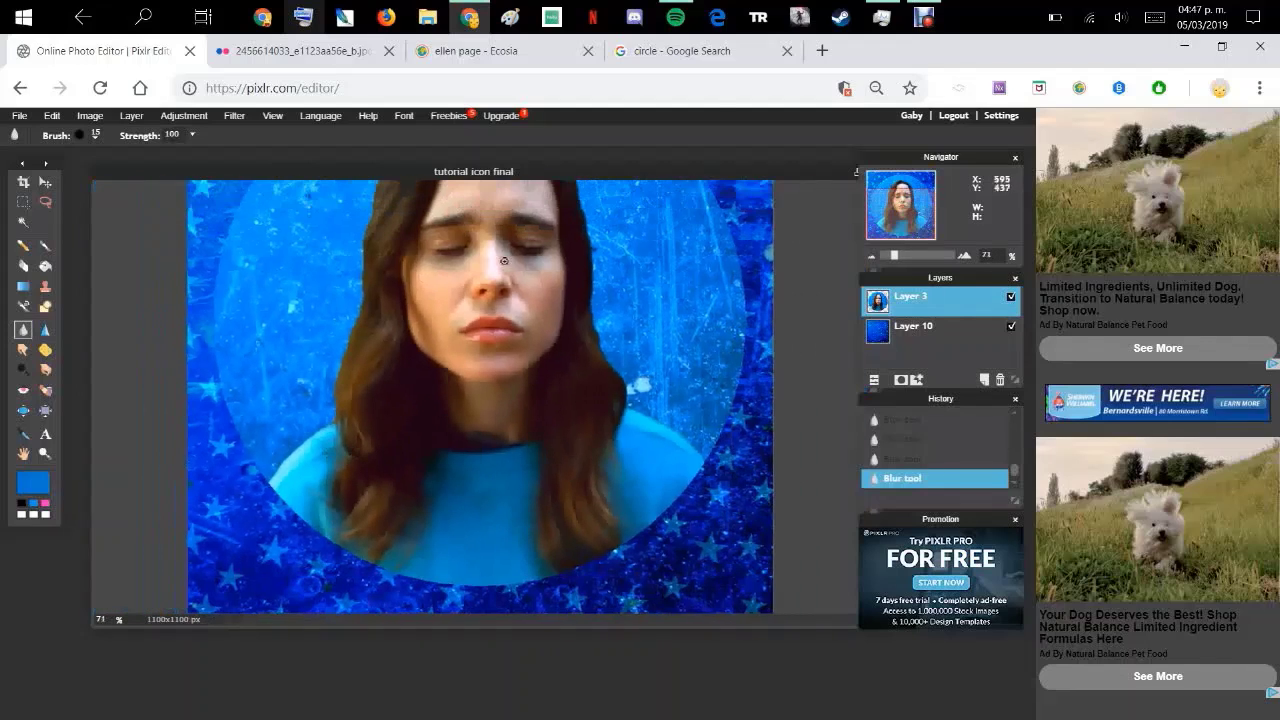
{"action": "right_click", "coordinate": [932, 306]}
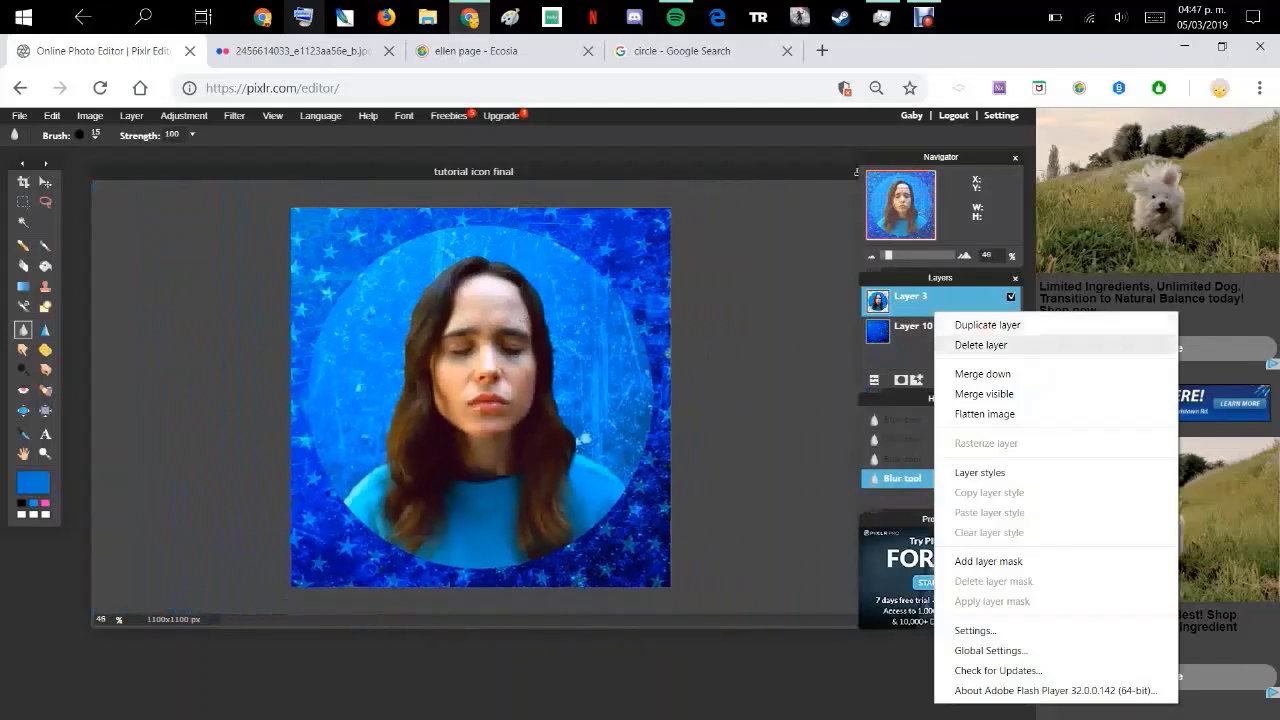
{"action": "left_click", "coordinate": [970, 374]}
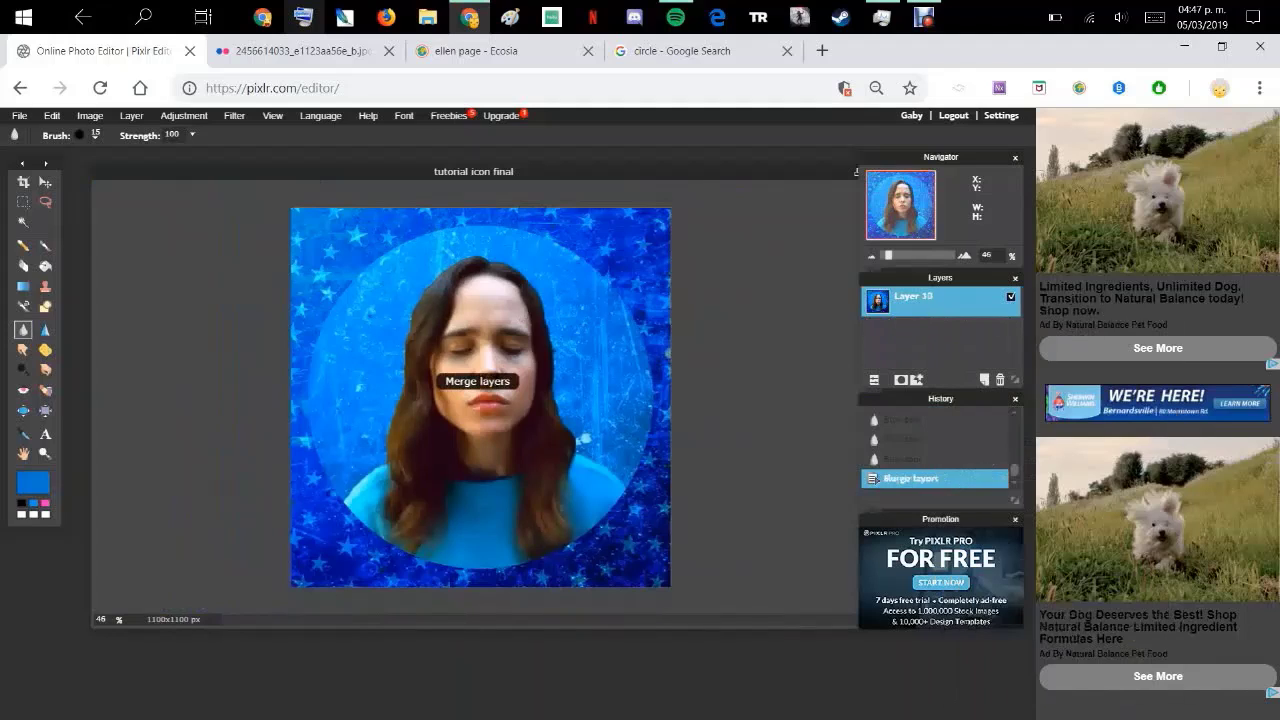
{"action": "key", "text": "ctrl+z"}
{"action": "key", "text": "ctrl+y"}
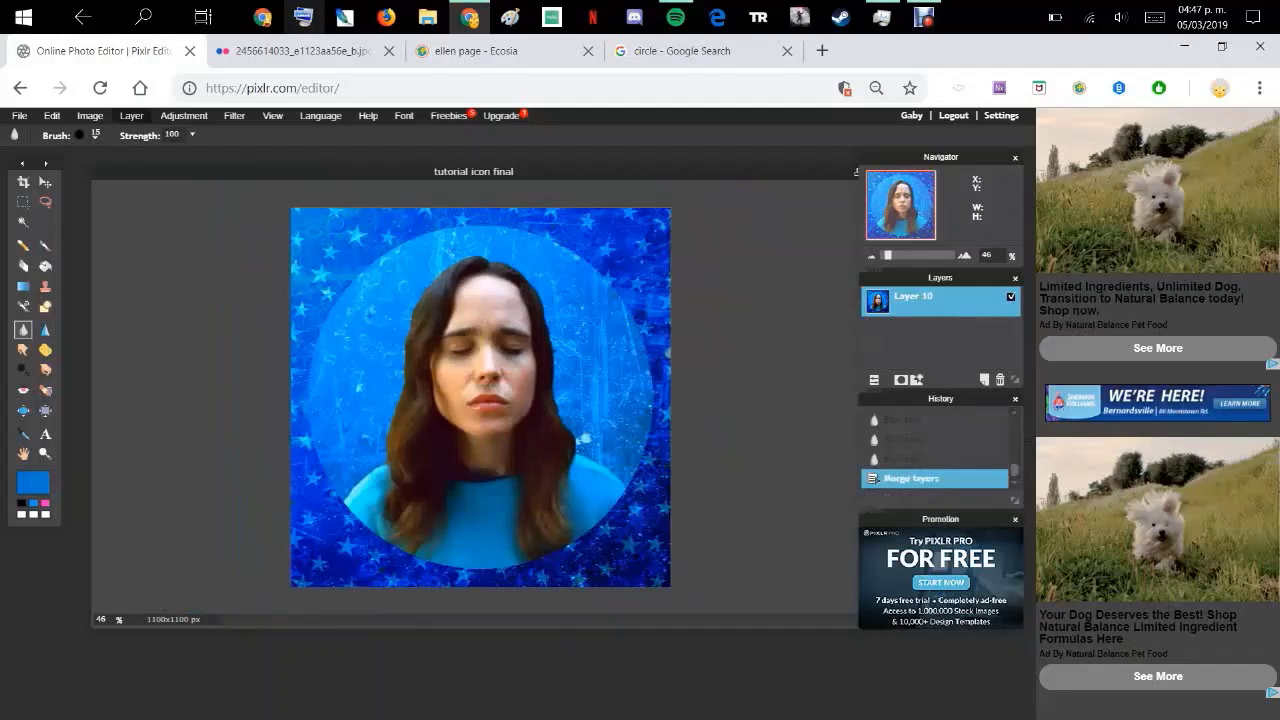
Resize the image to 128 pixels wide with constrained proportions
{"action": "left_click", "coordinate": [90, 116]}
{"action": "left_click", "coordinate": [102, 134]}
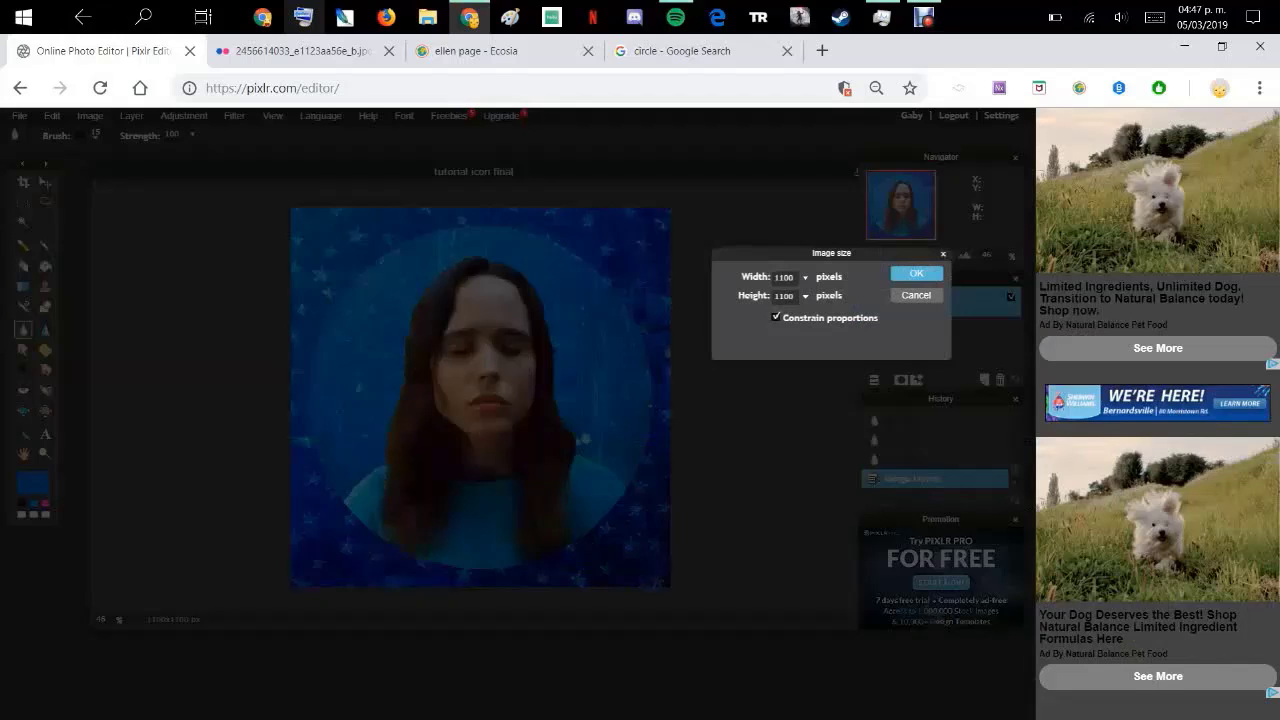
{"action": "double_click", "coordinate": [784, 278]}
{"action": "type", "text": "128"}
{"action": "key", "text": "Return"}
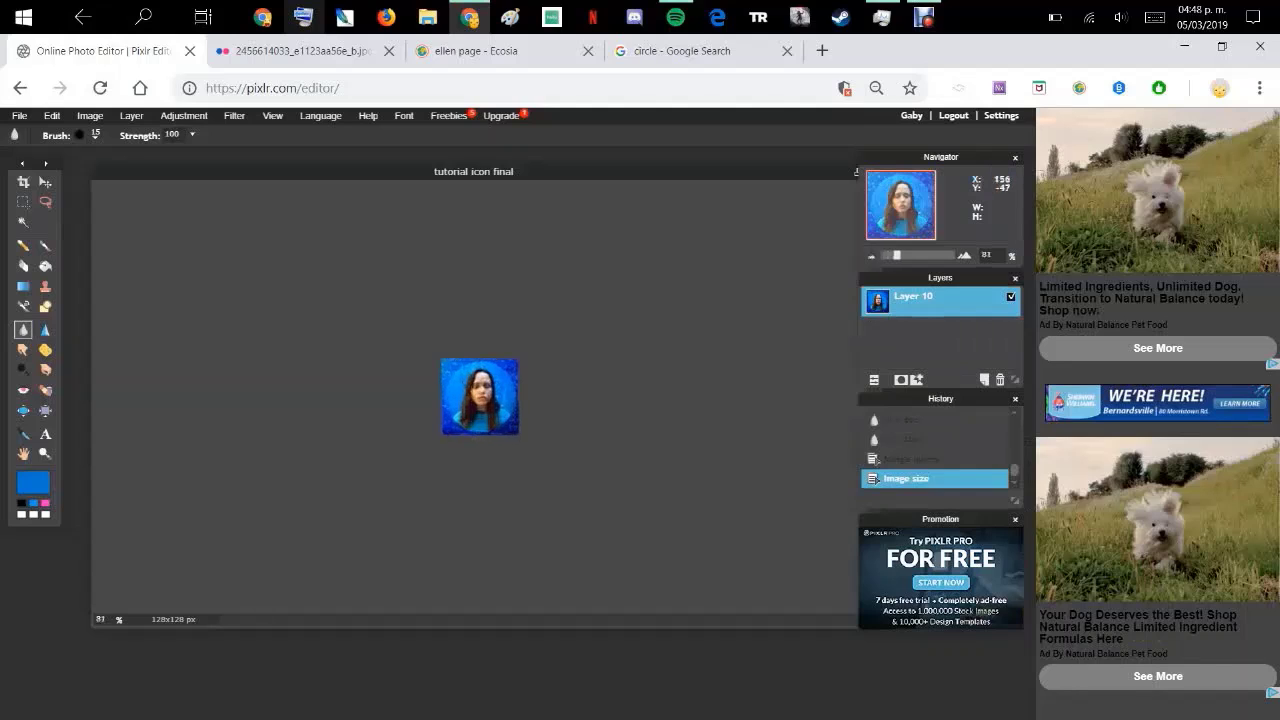
Save the resized image as a full-quality PNG named "tutorial icon" in the Imágenes folder
{"action": "scroll", "coordinate": [535, 318], "scroll_direction": "up", "scroll_amount": 4}
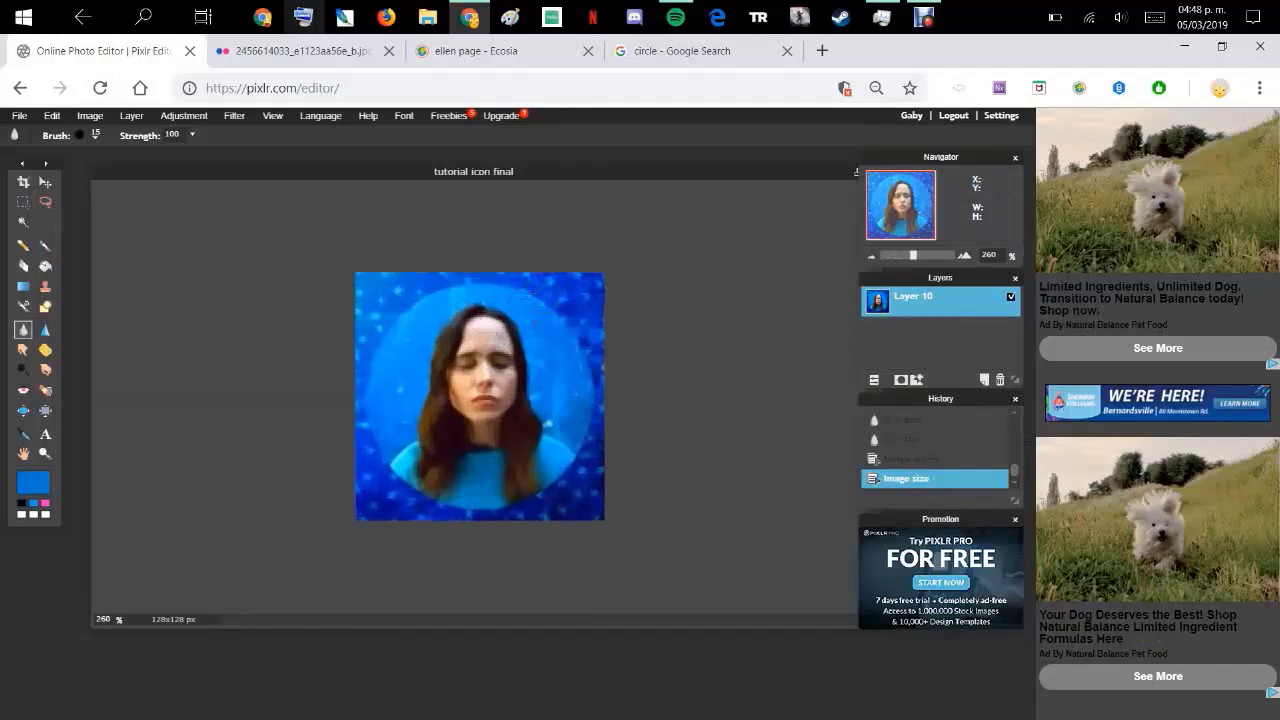
{"action": "left_click", "coordinate": [19, 115]}
{"action": "left_click", "coordinate": [25, 179]}
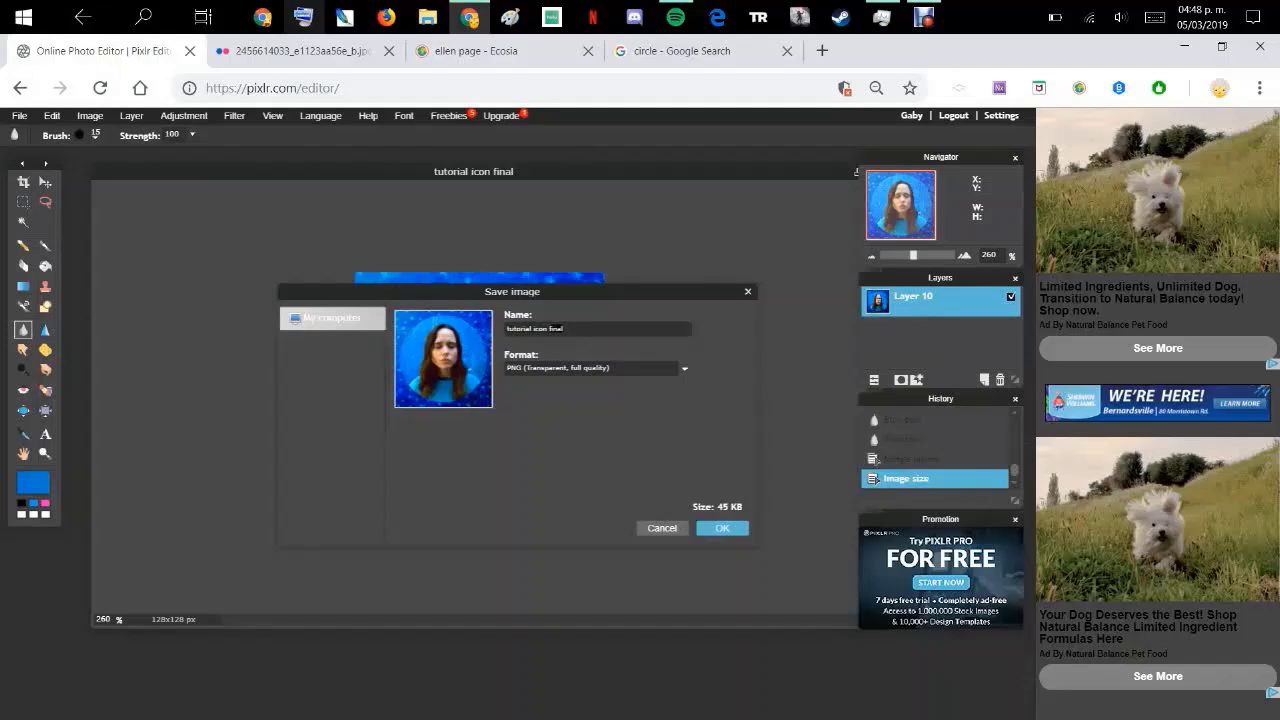
{"action": "key", "text": "BackSpace"}
{"action": "key", "text": "BackSpace"}
{"action": "key", "text": "BackSpace"}
{"action": "key", "text": "BackSpace"}
{"action": "key", "text": "BackSpace"}
{"action": "key", "text": "Return"}
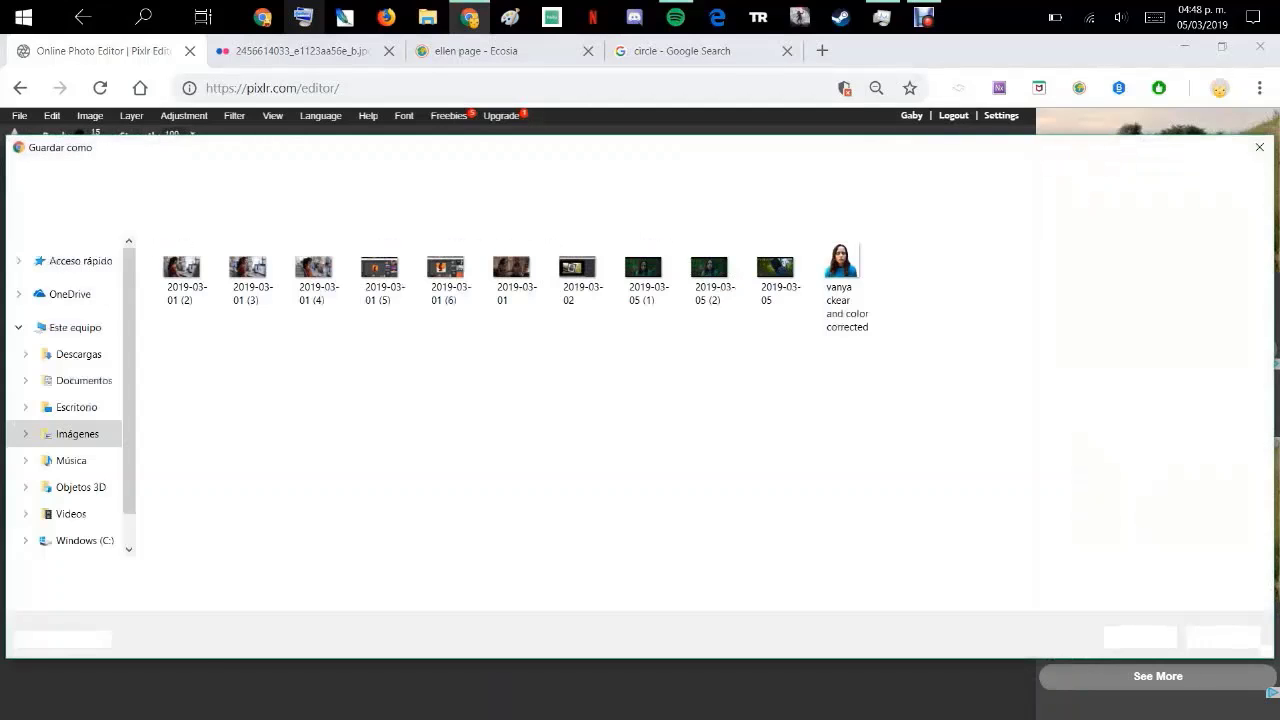
{"action": "key", "text": "Return"}
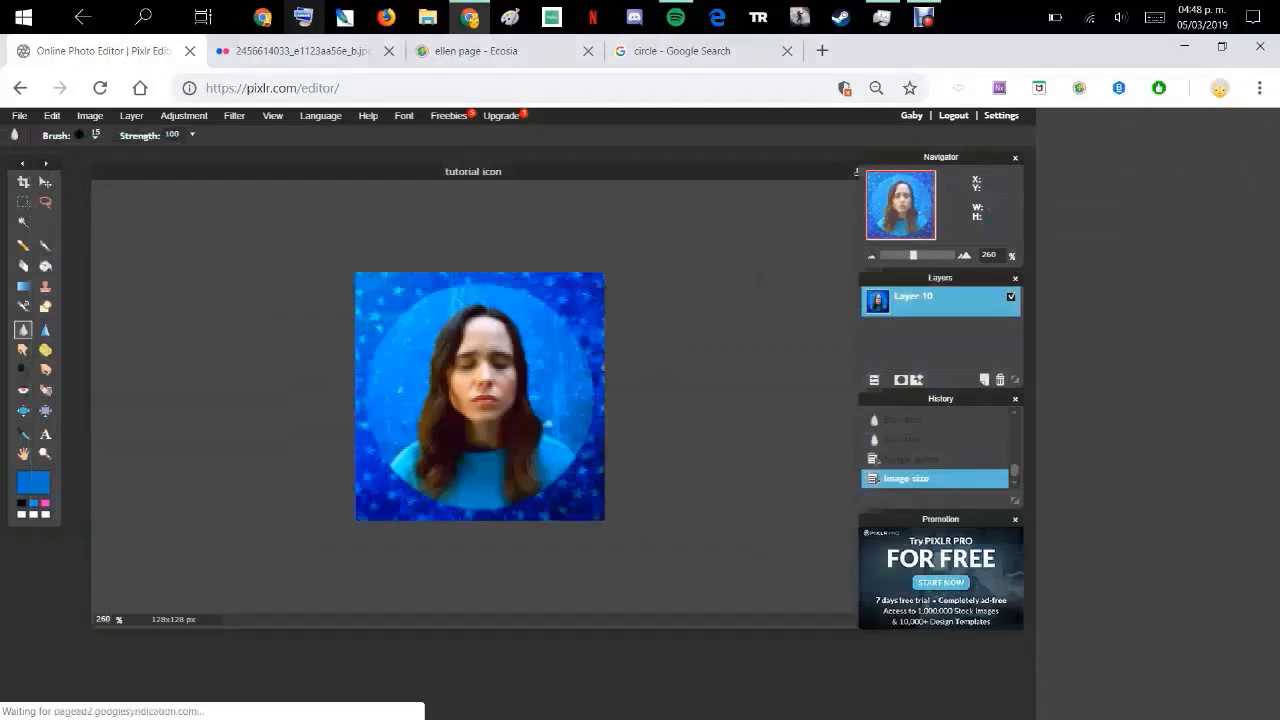